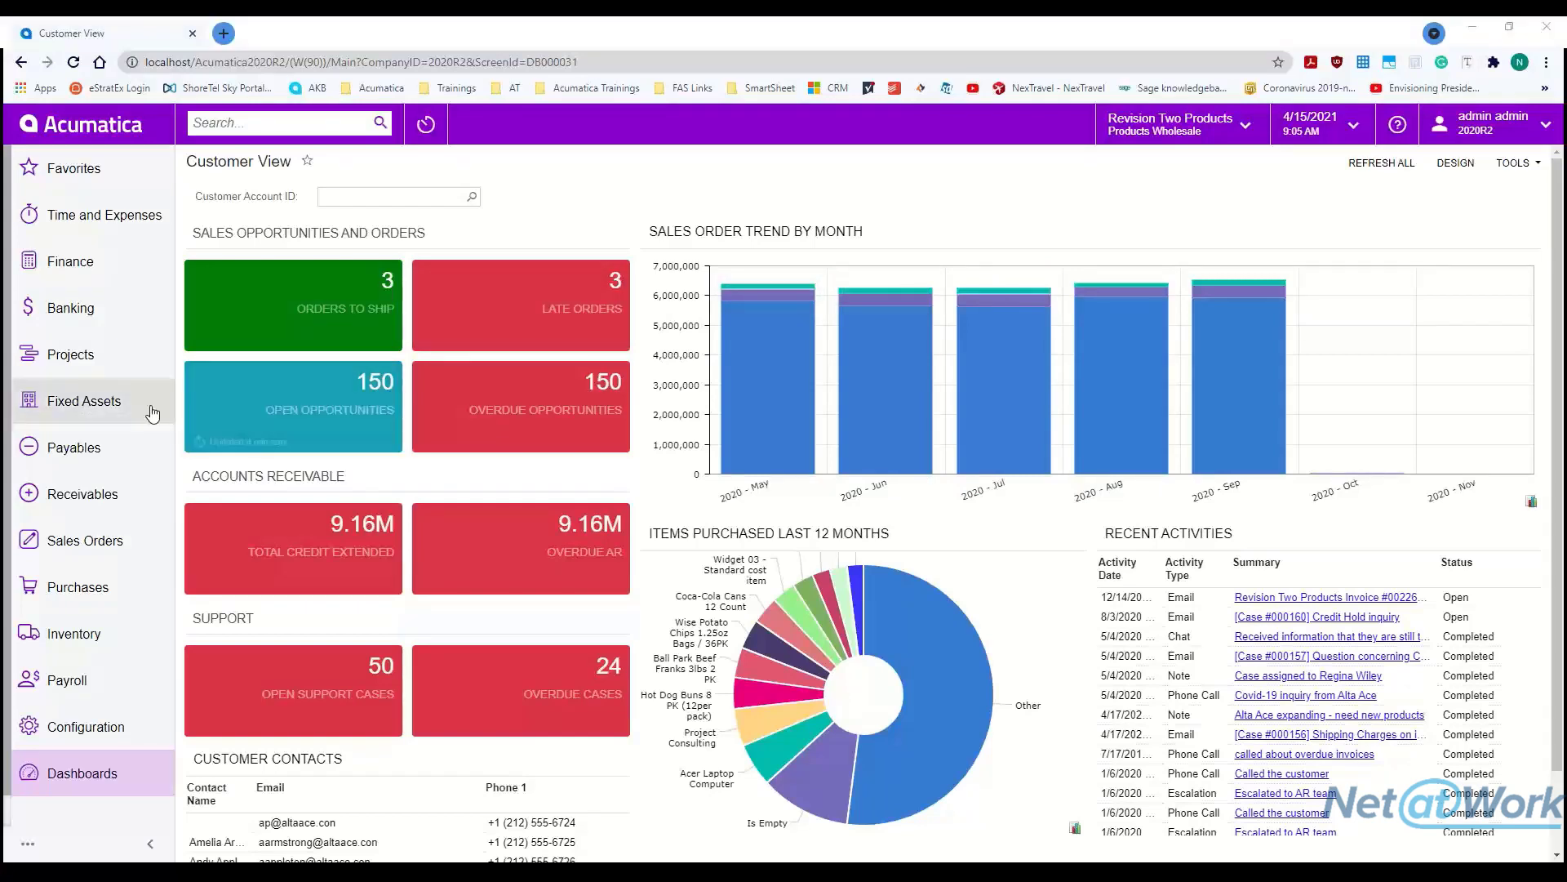
- Open the Bills and Adjustments list from the Payables workspace
left_click(124, 445)
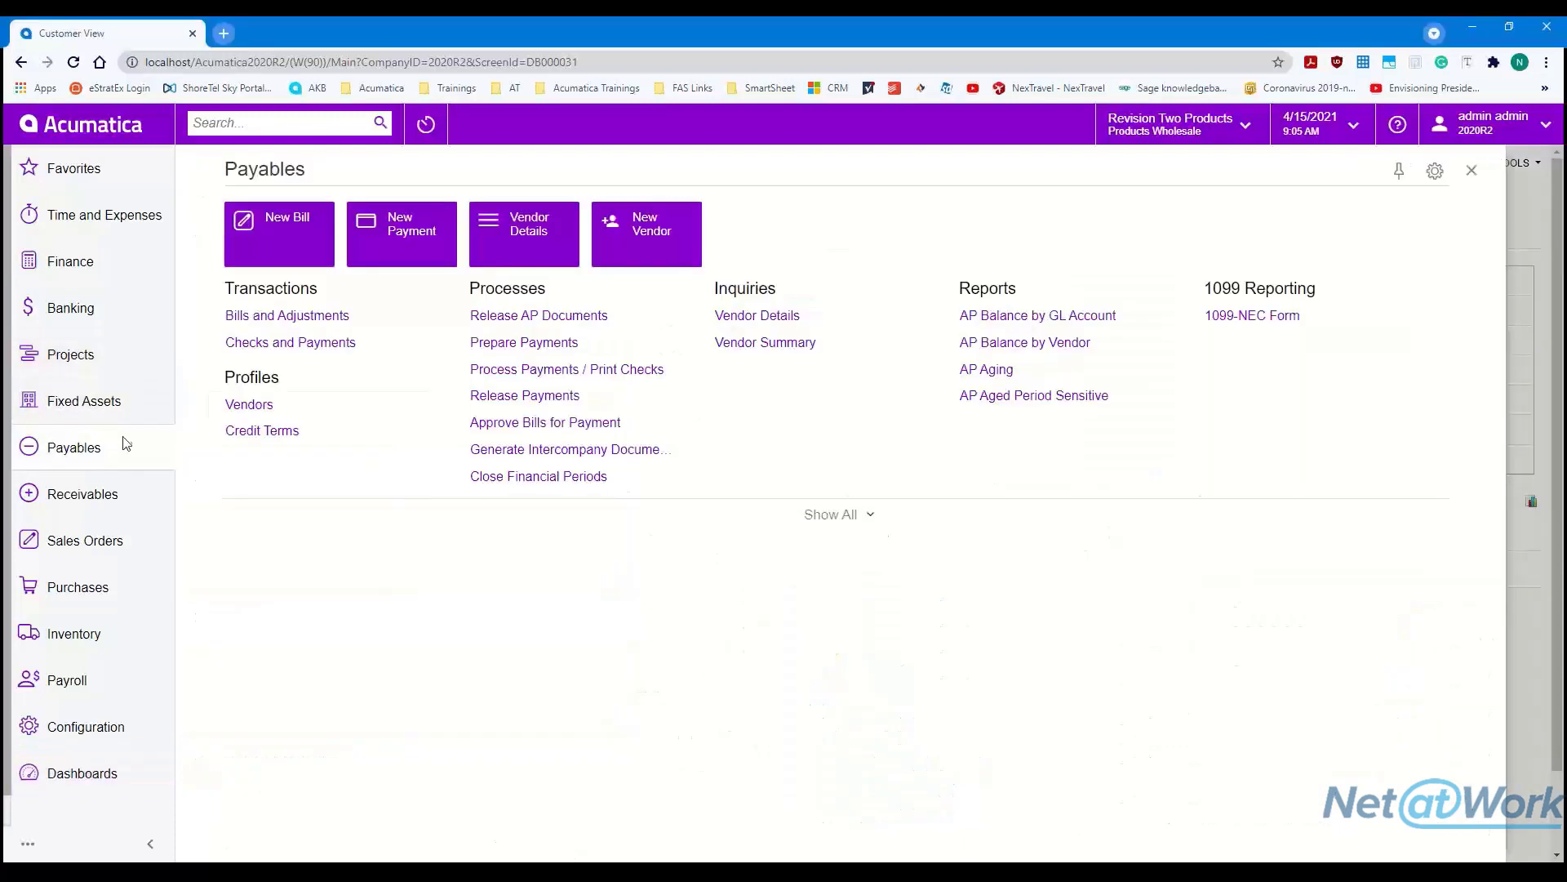
left_click(304, 320)
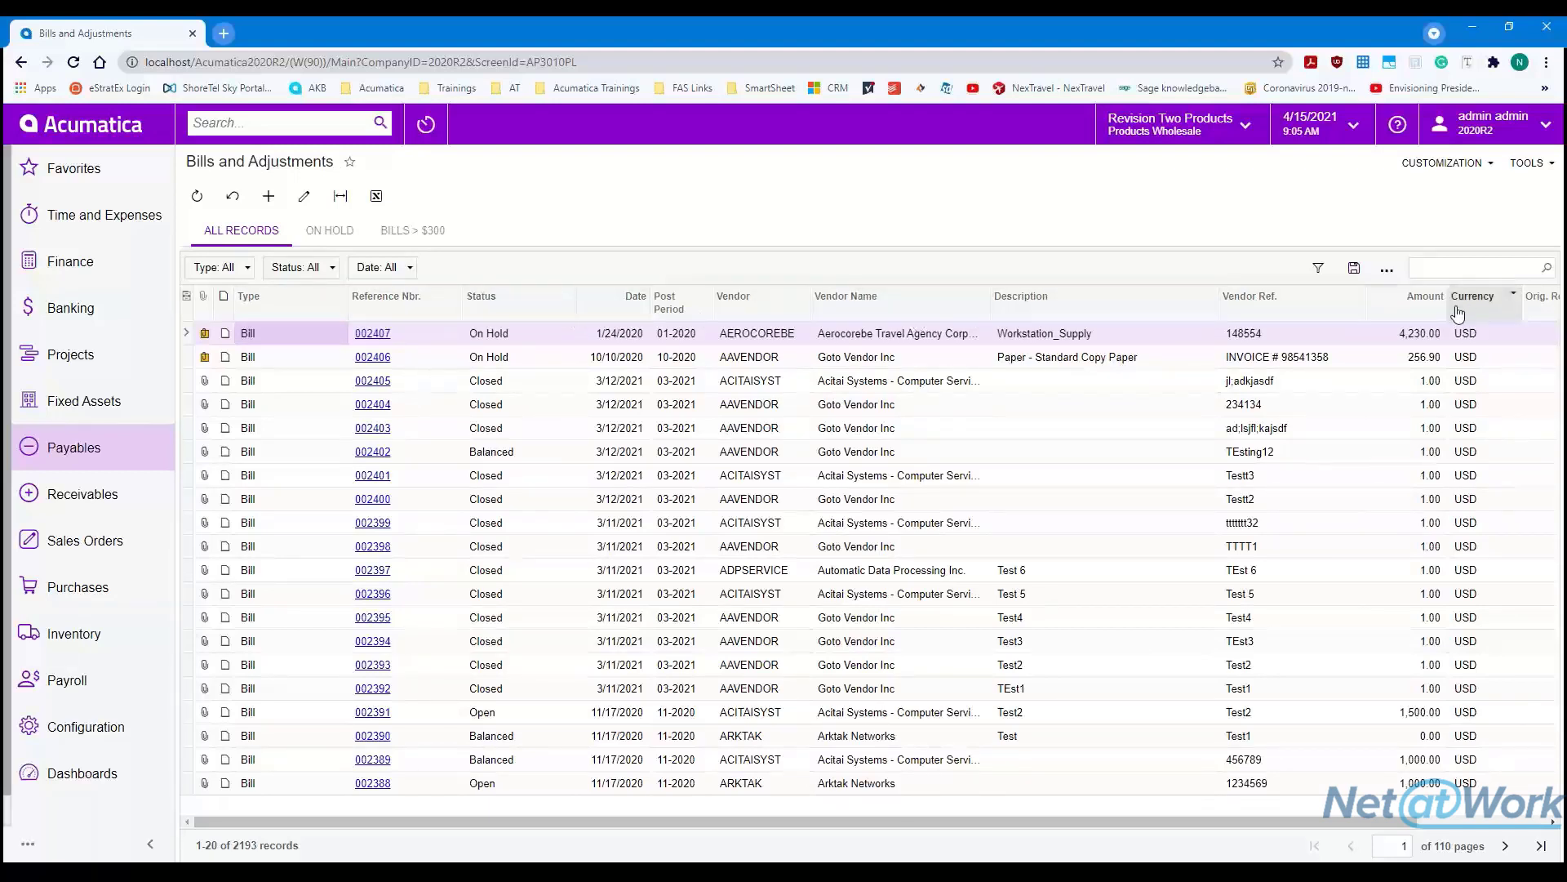
- Review the sorting and filtering options offered for the Status column of the bills list
left_click(522, 302)
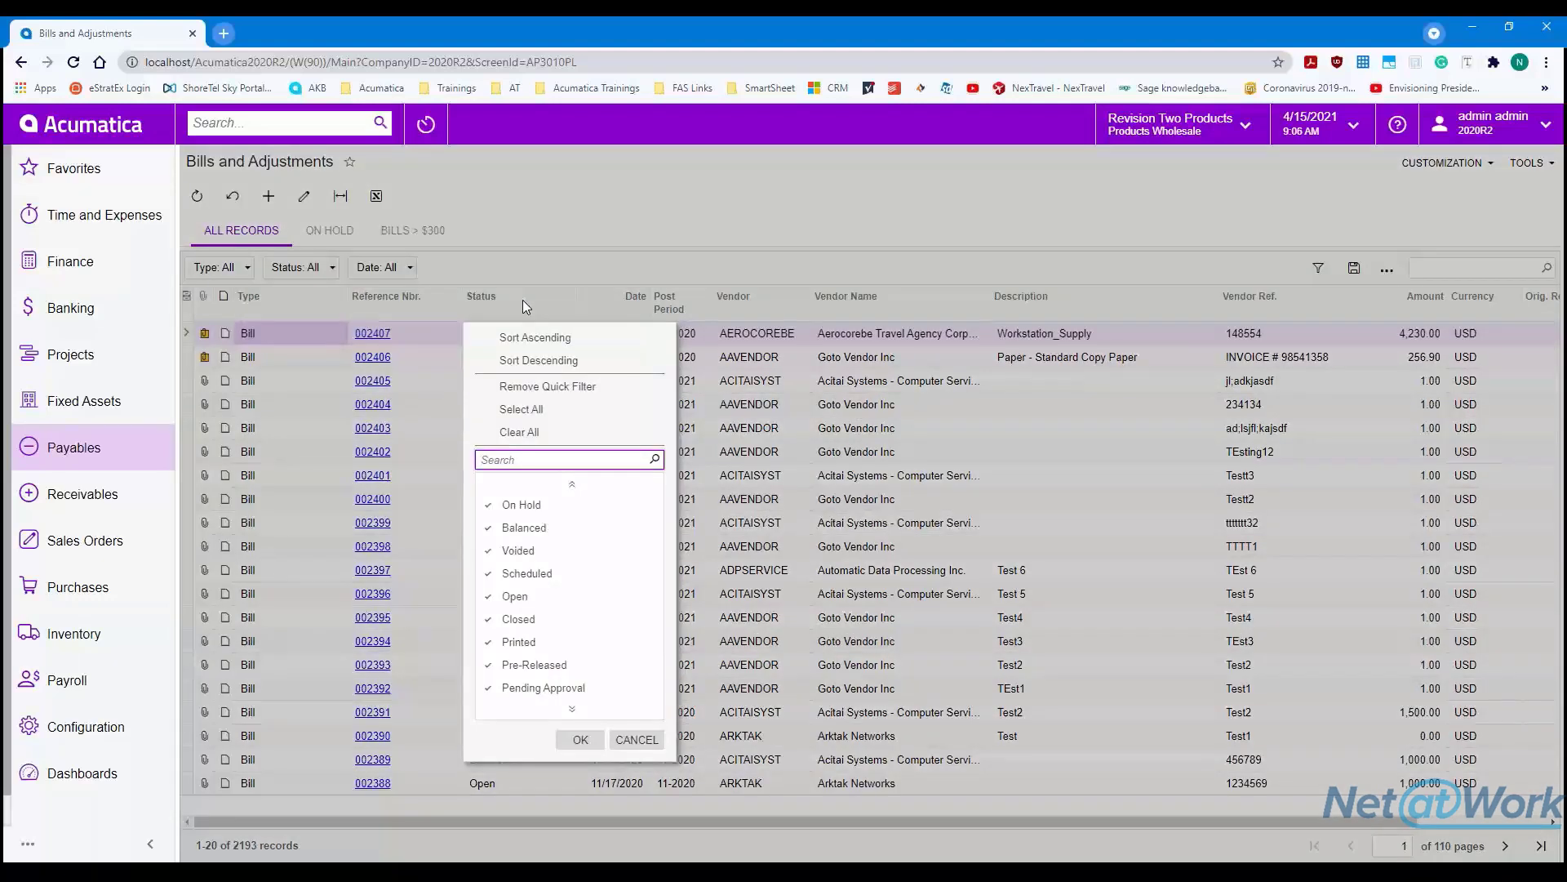
scroll(549, 594, "down", 1)
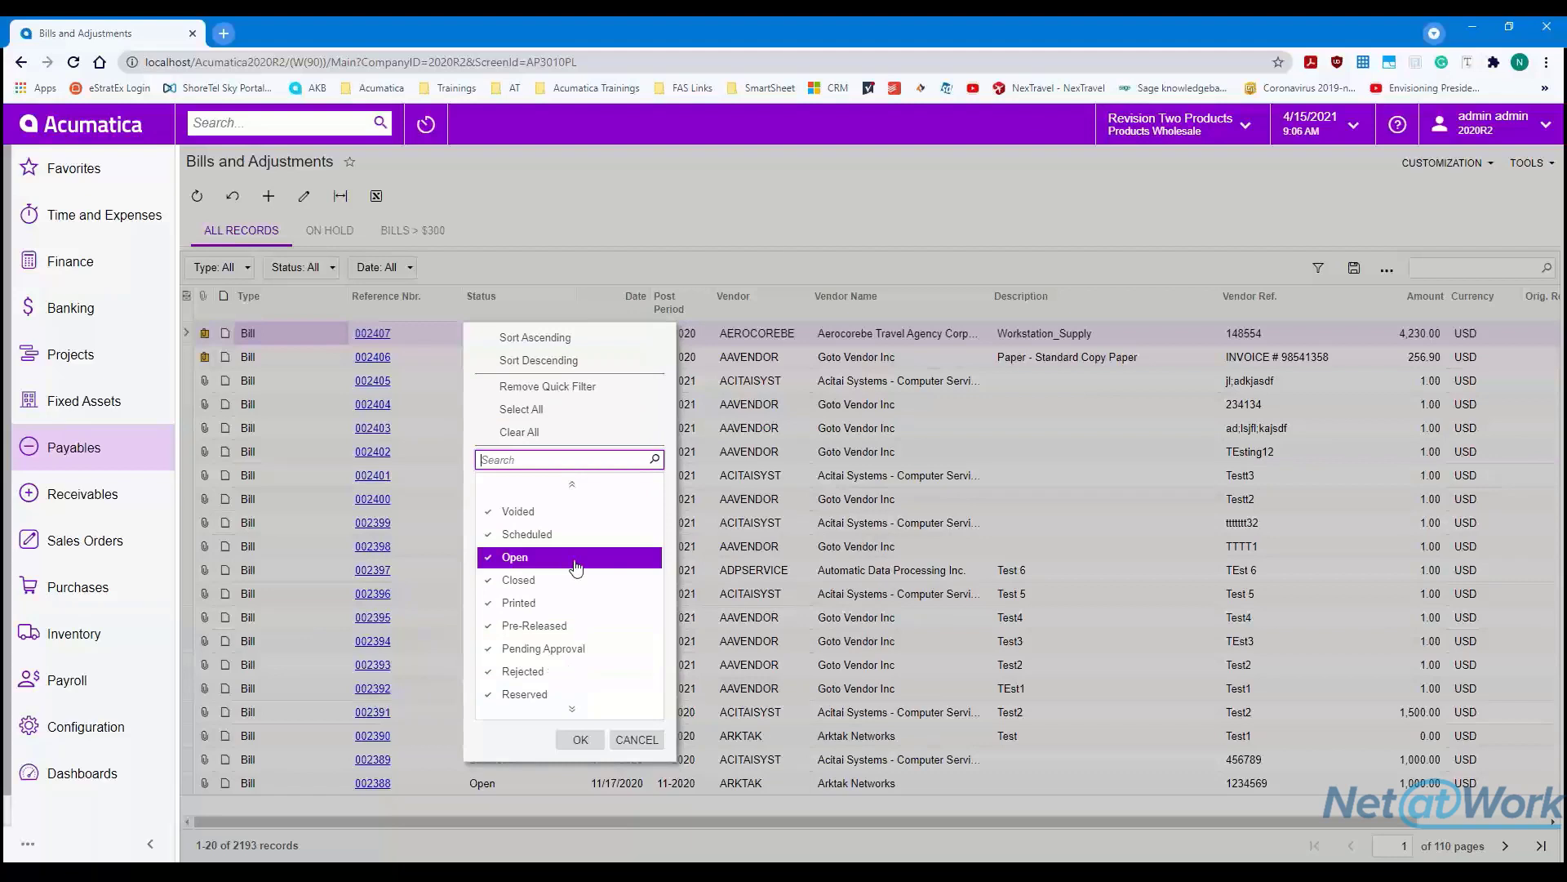
scroll(572, 555, "up", 1)
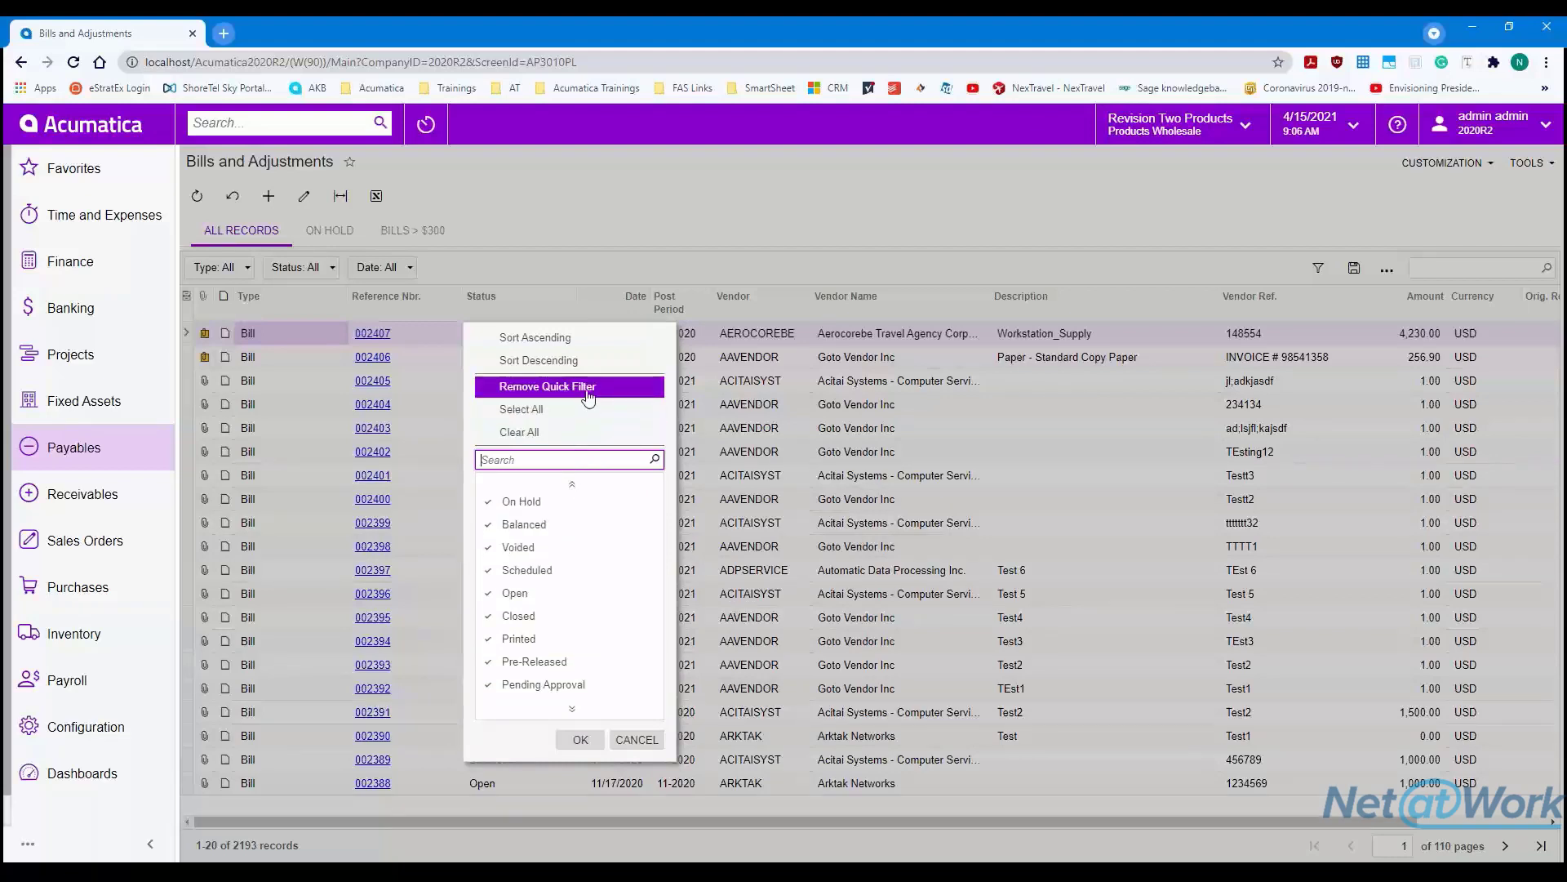
left_click(662, 212)
left_click_drag(455, 300, 422, 306)
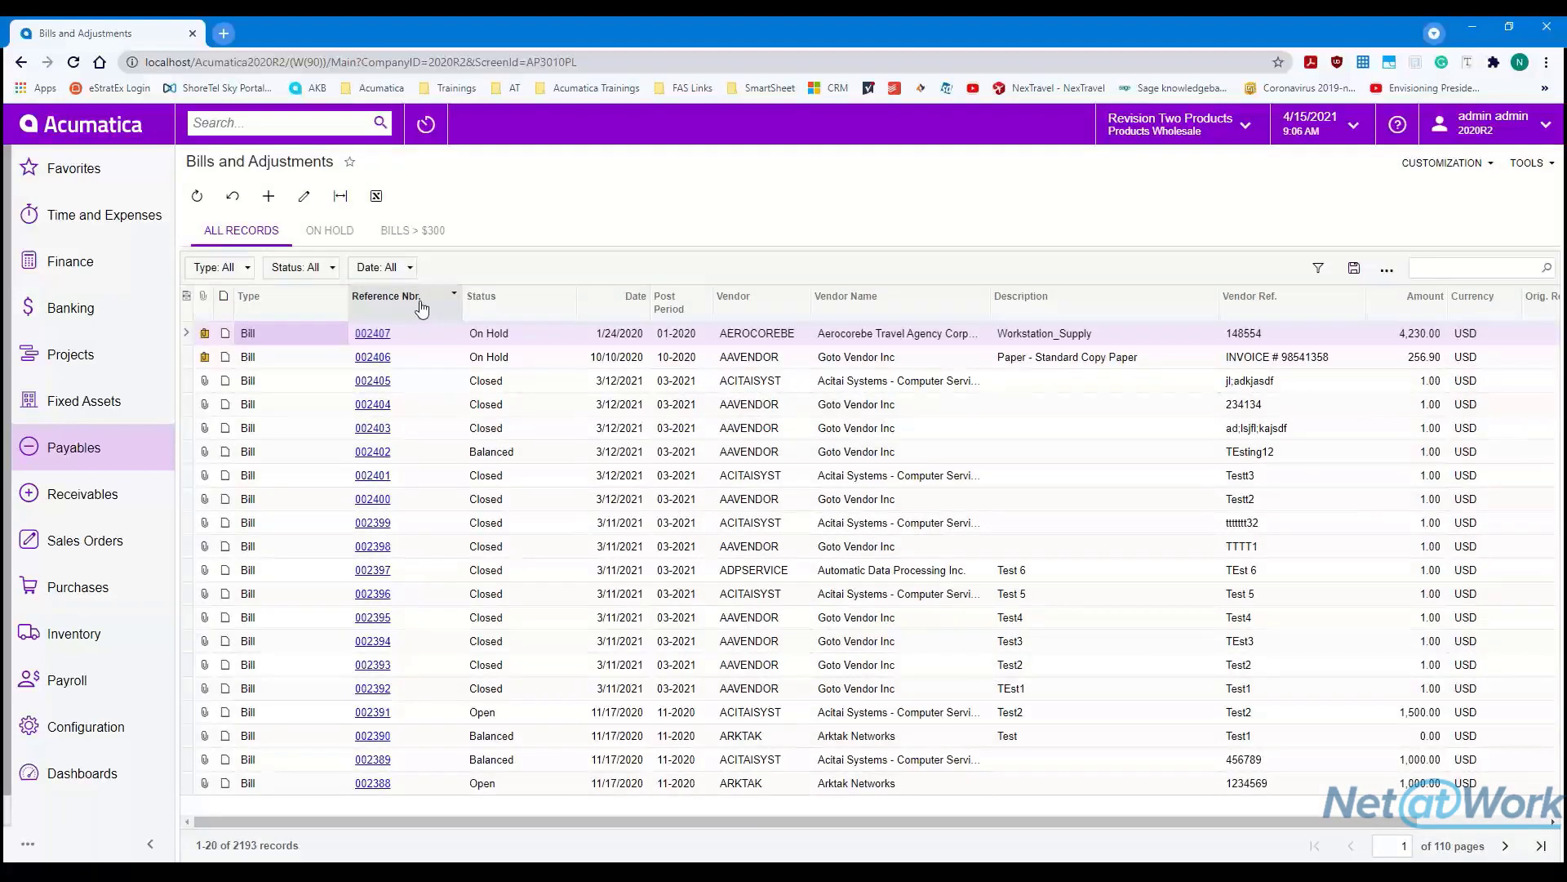
mouse_move(422, 306)
left_mouse_down()
mouse_move(490, 271)
mouse_move(408, 314)
mouse_move(481, 278)
mouse_move(458, 269)
mouse_move(409, 320)
mouse_move(420, 328)
left_mouse_up()
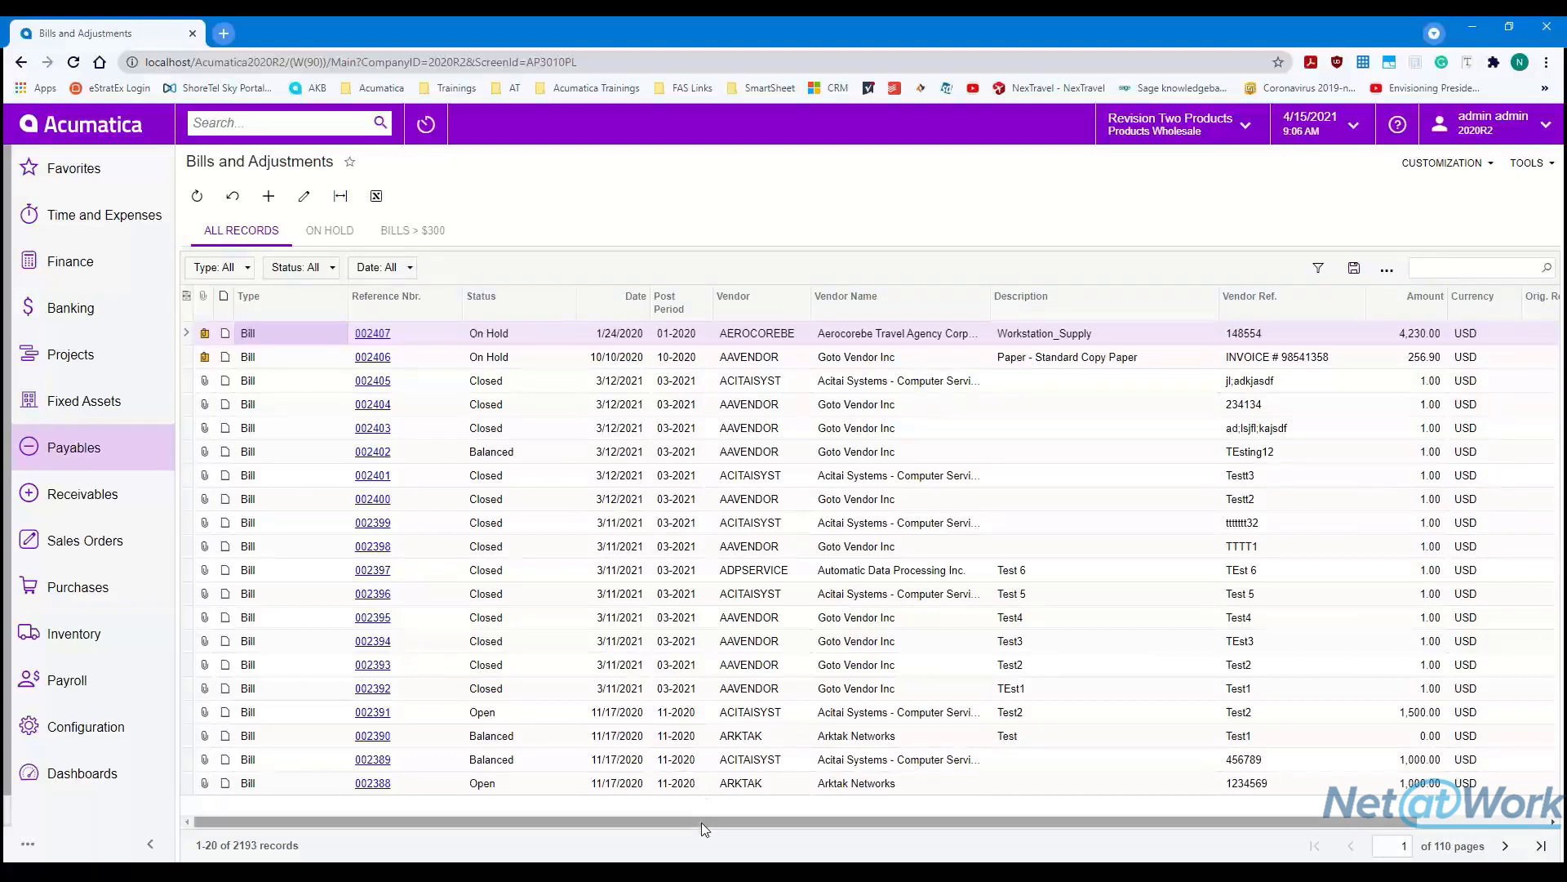
- Add the Currency column as a quick filter alongside the Type, Status and Date filters
left_click_drag(702, 821, 870, 826)
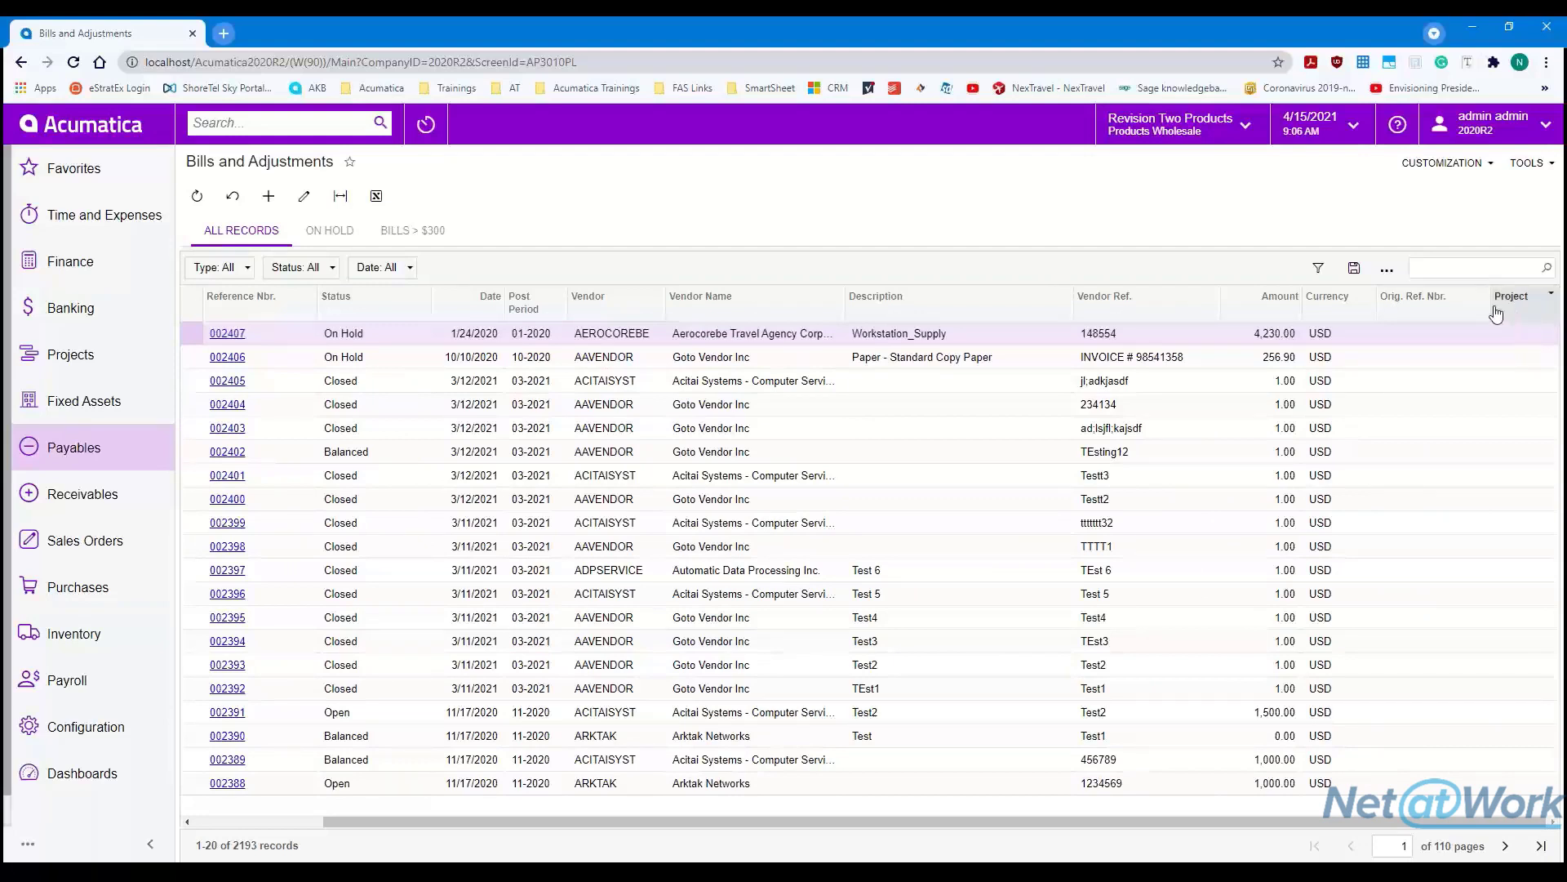
left_click_drag(1339, 305, 479, 272)
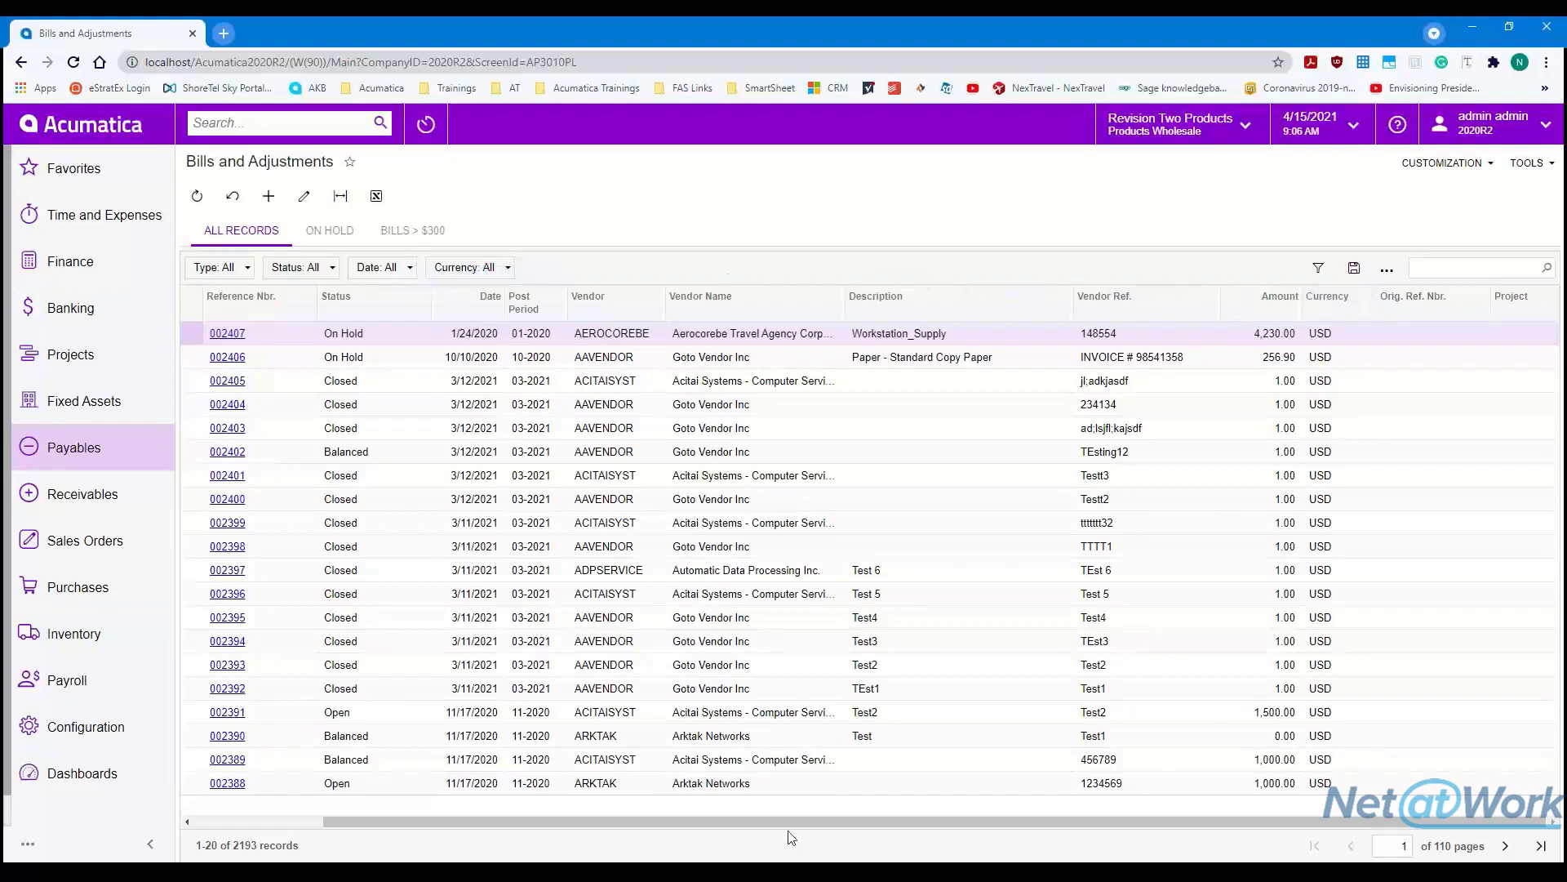
left_click_drag(790, 823, 573, 838)
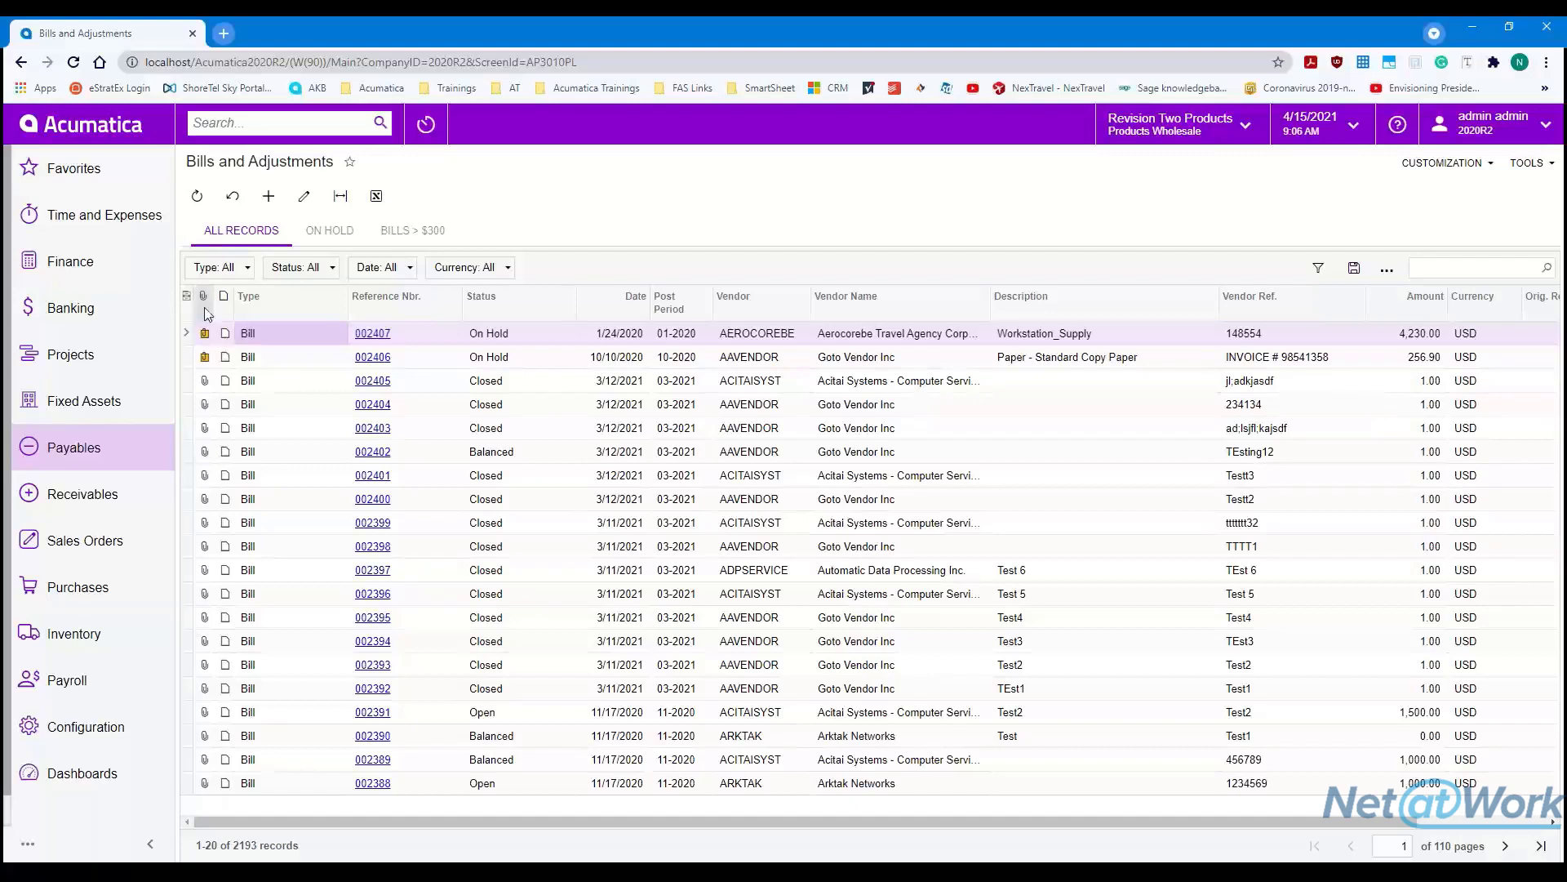
- Try filtering the bills to currency equal to GBP and clear that filter again
left_click(483, 268)
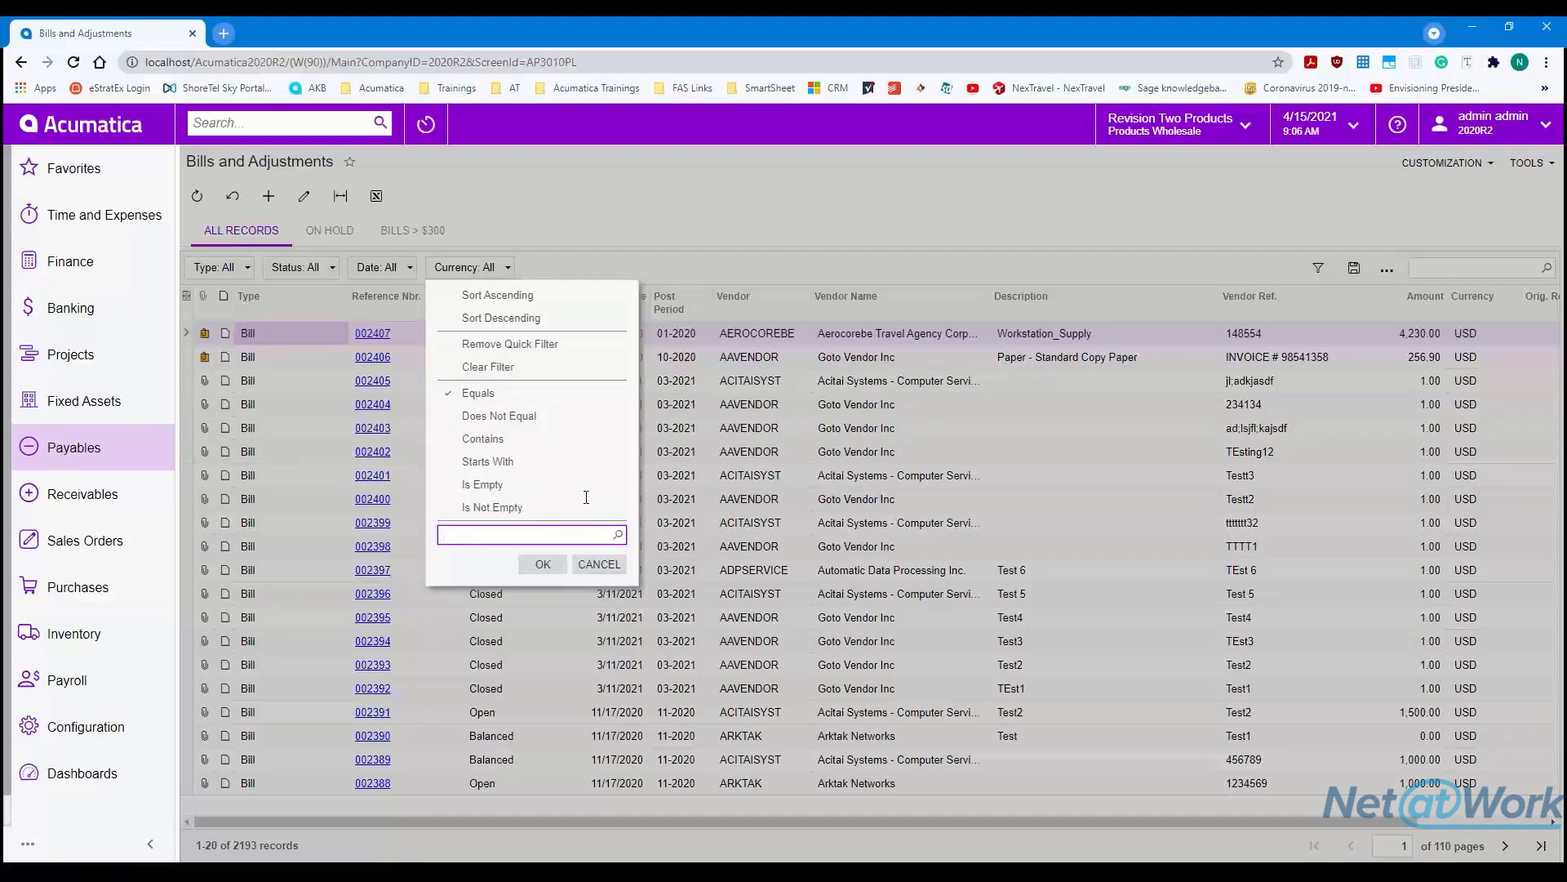
left_click(619, 535)
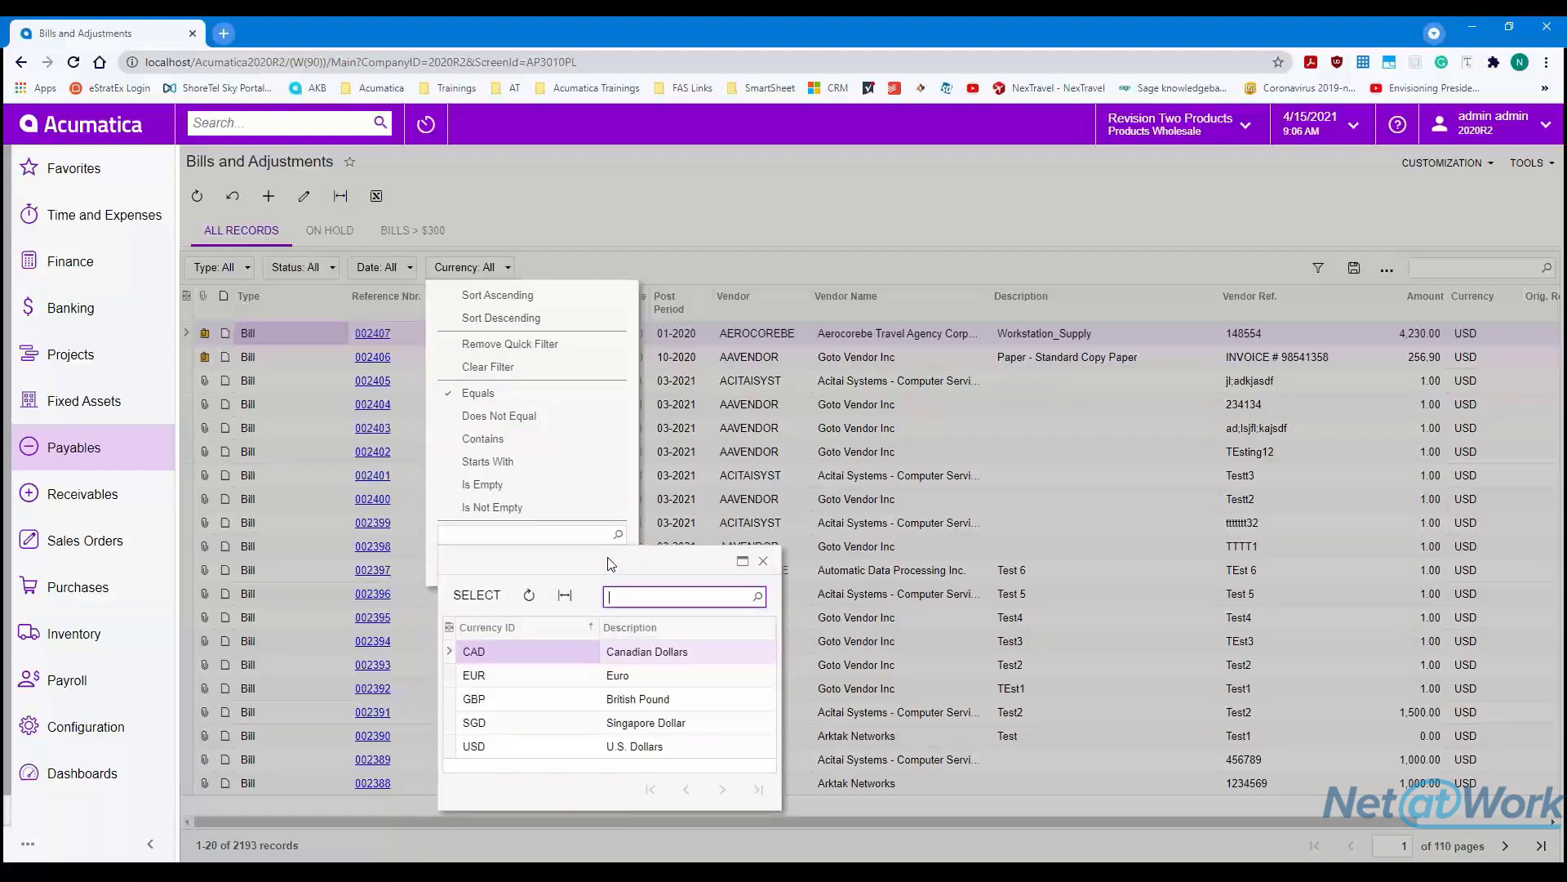
left_click_drag(611, 563, 812, 339)
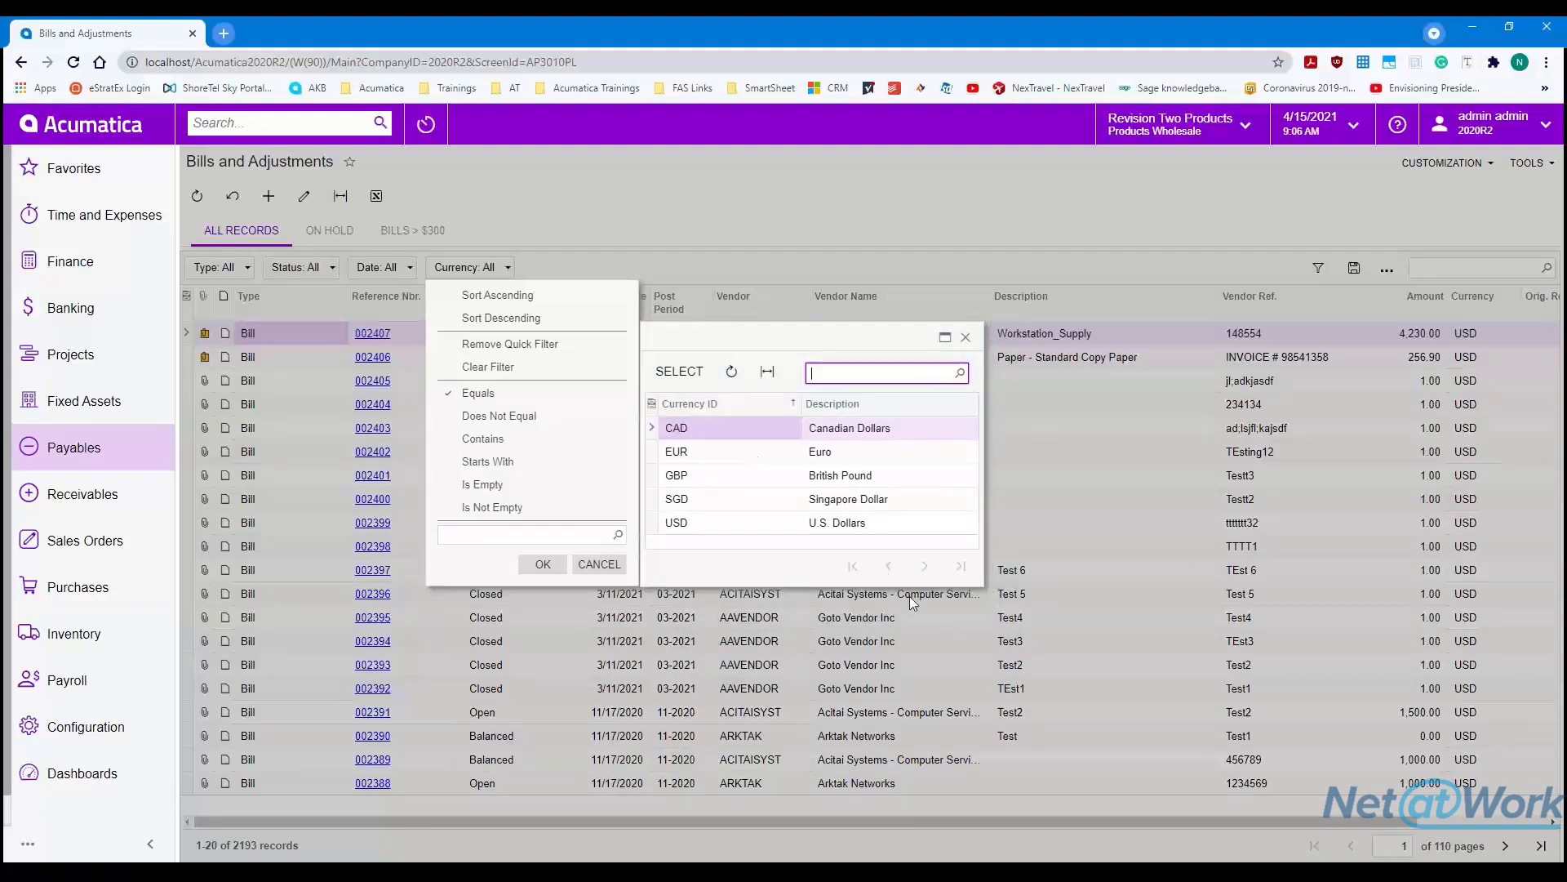
double_click(764, 486)
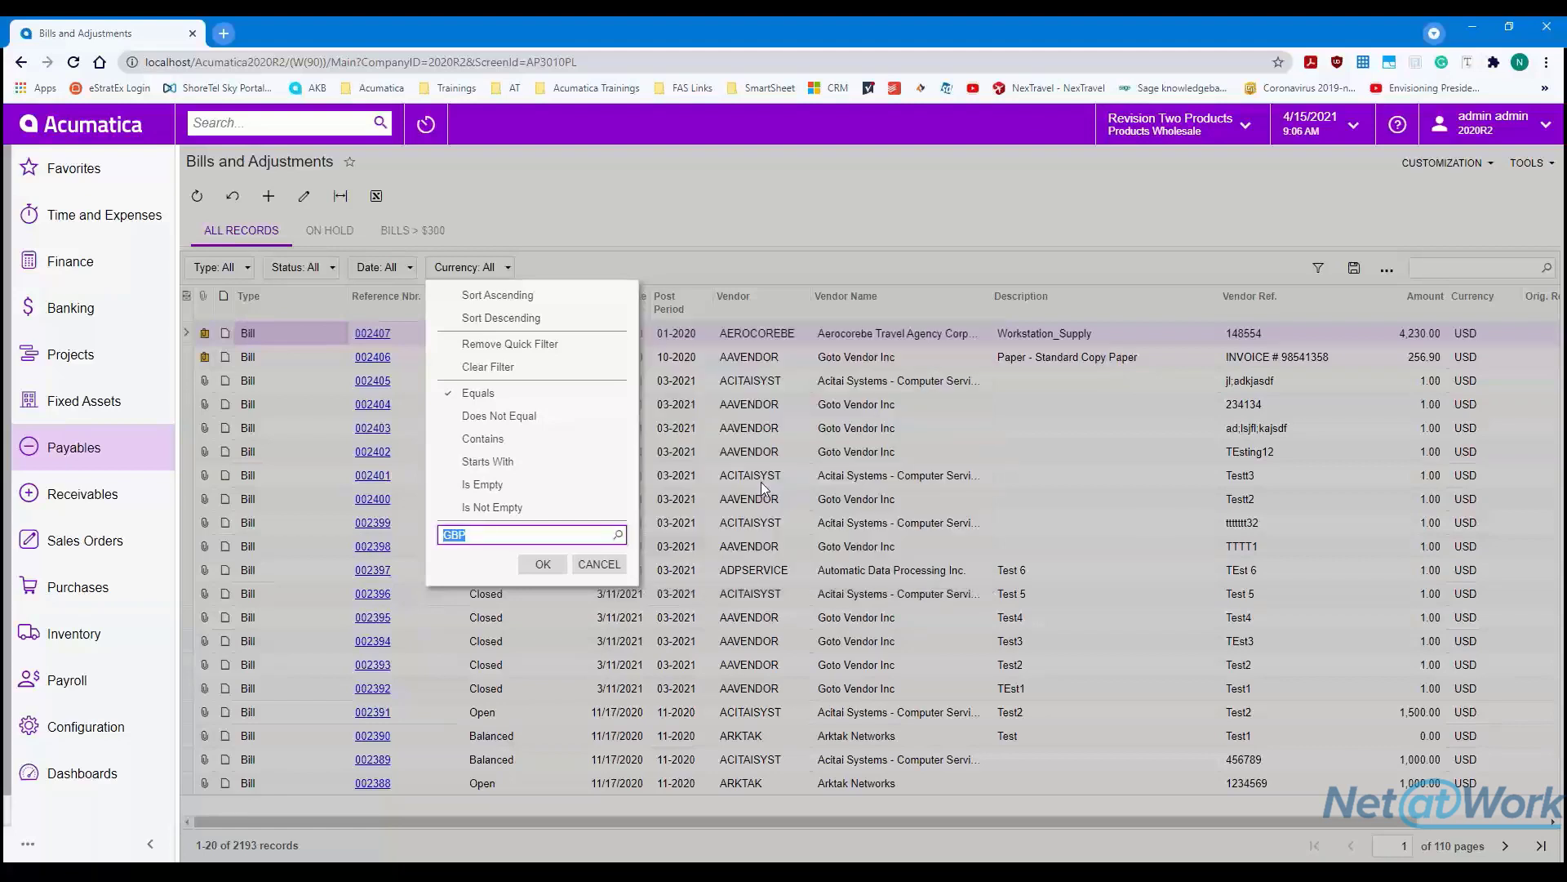
left_click(542, 564)
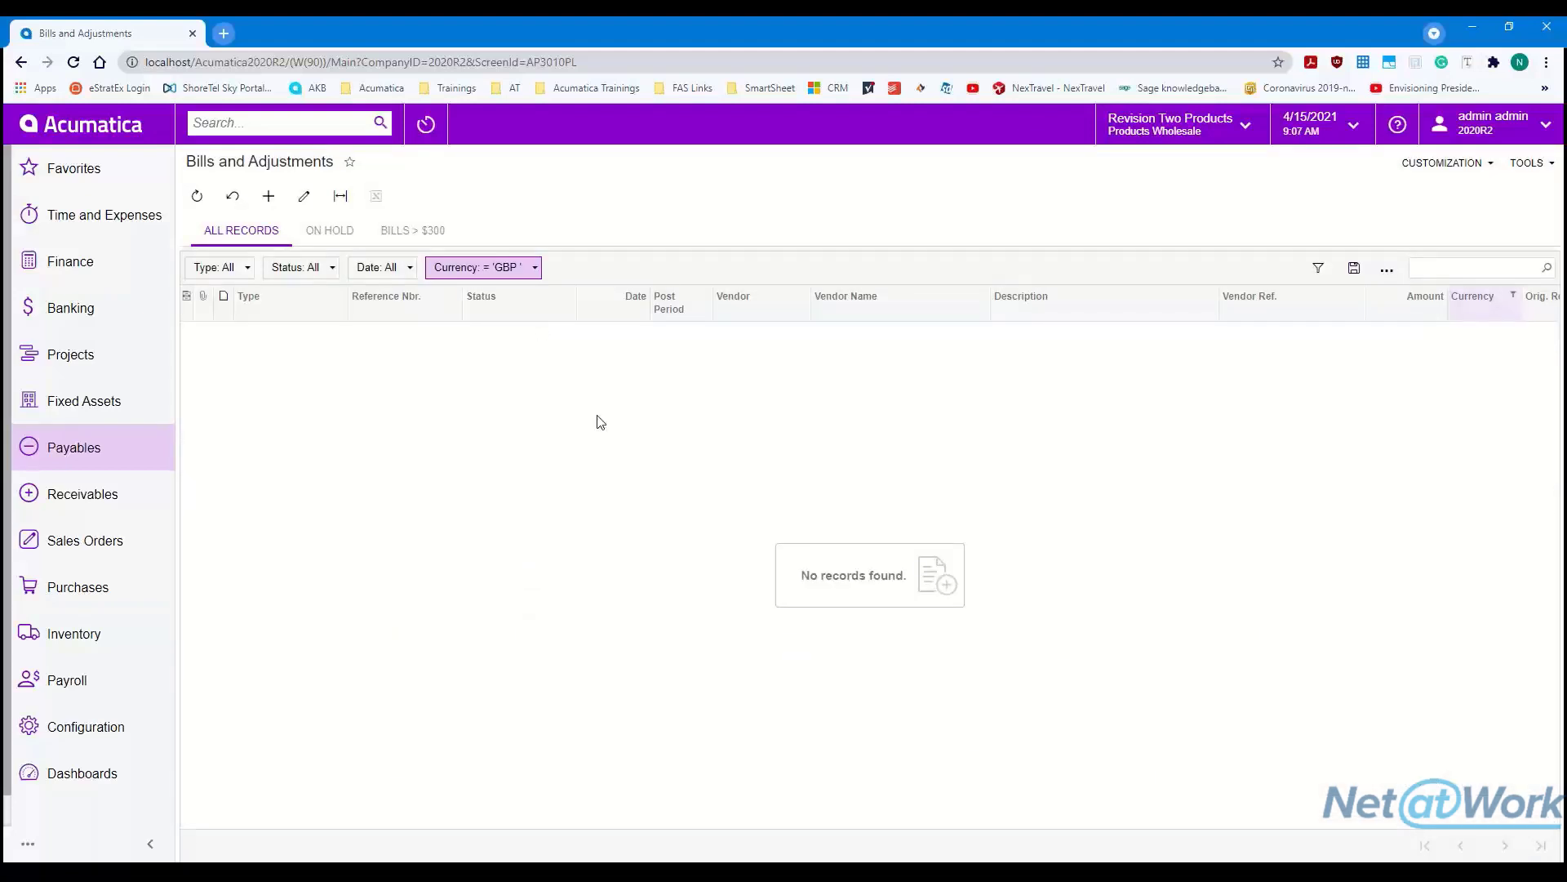
left_click(536, 268)
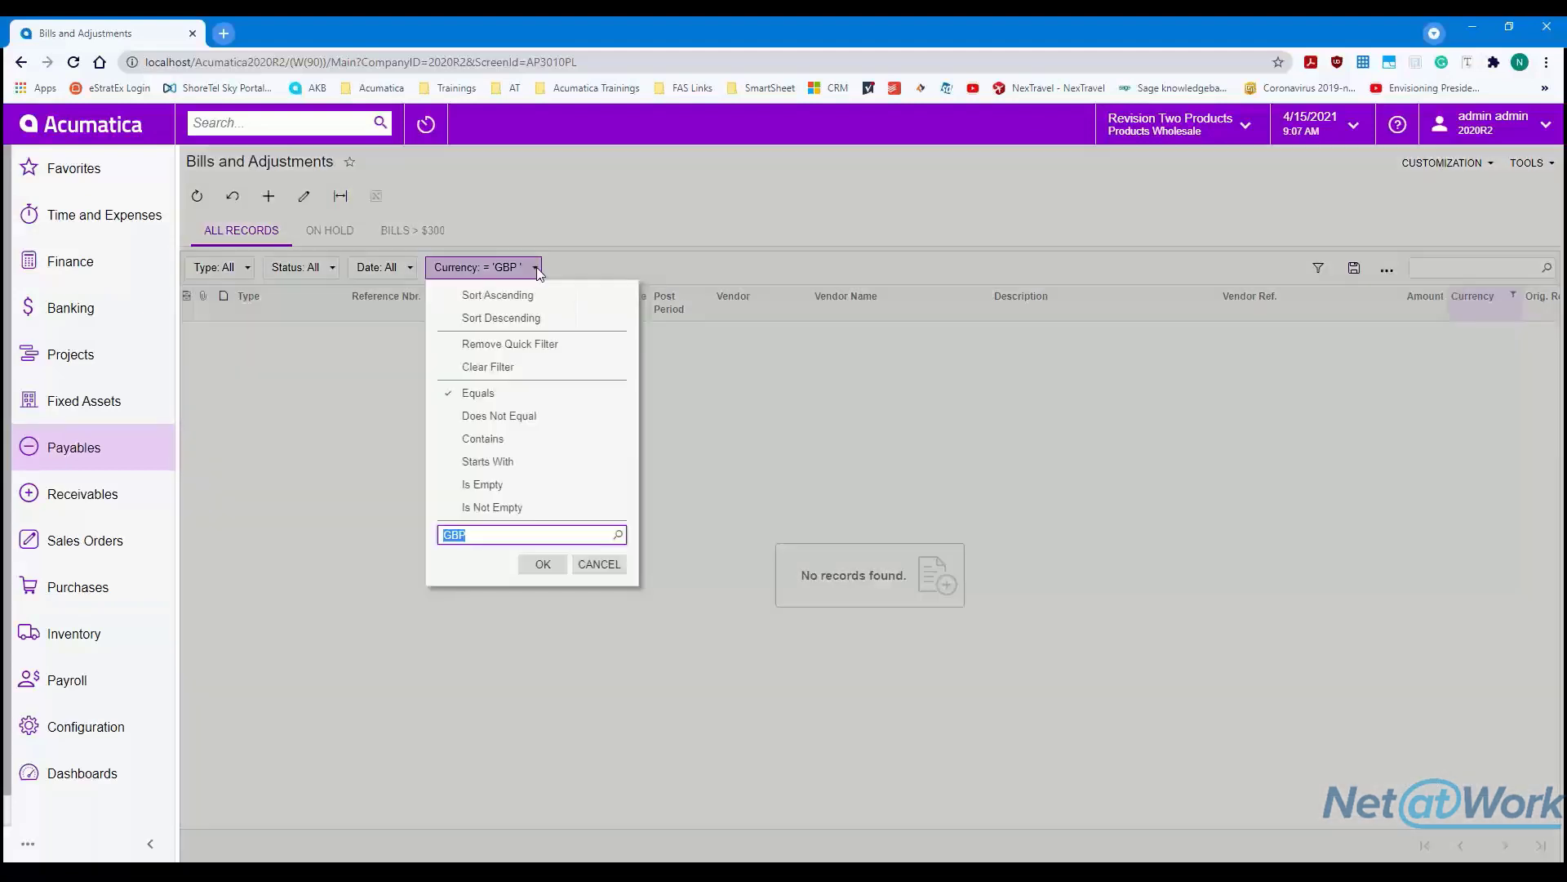
left_click(547, 368)
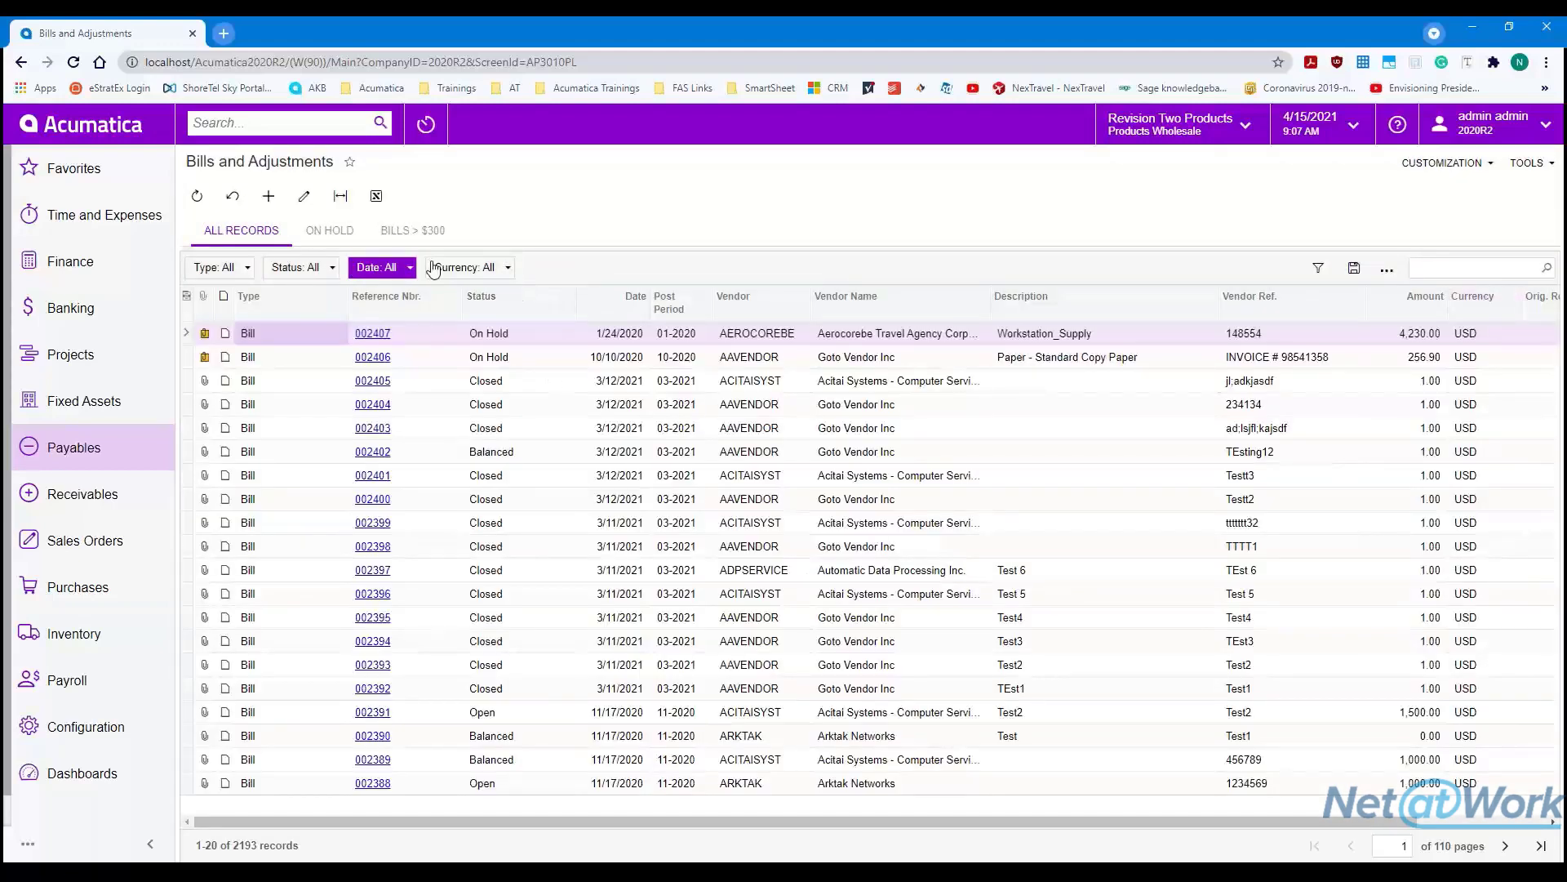
left_click(408, 268)
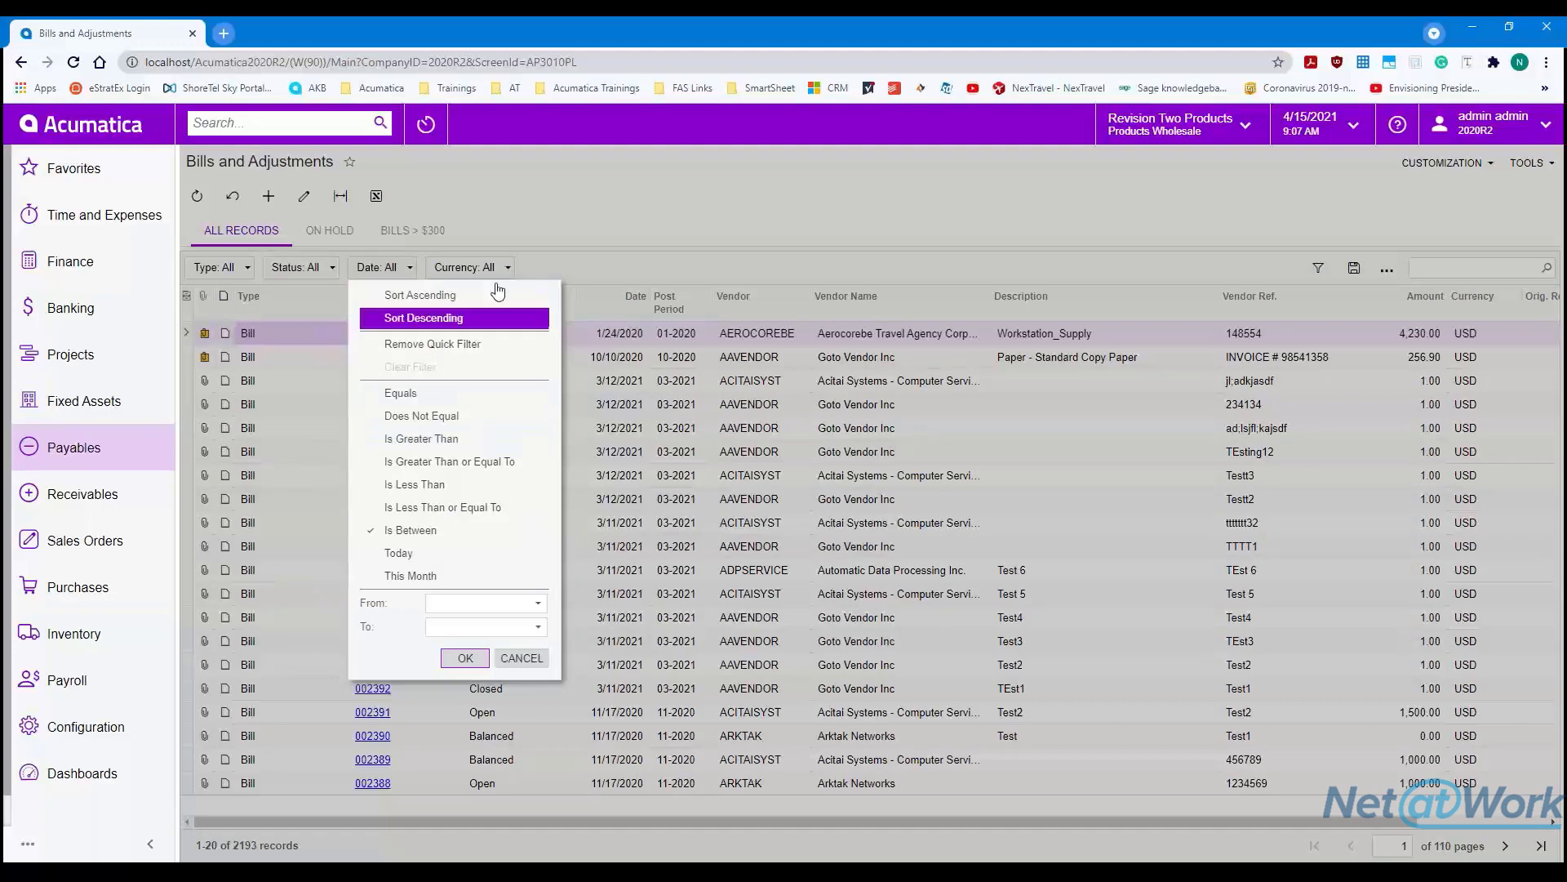
left_click(539, 275)
- Try filtering the bills to currency equal to SGD and clear that filter again
left_click(508, 267)
left_click(618, 534)
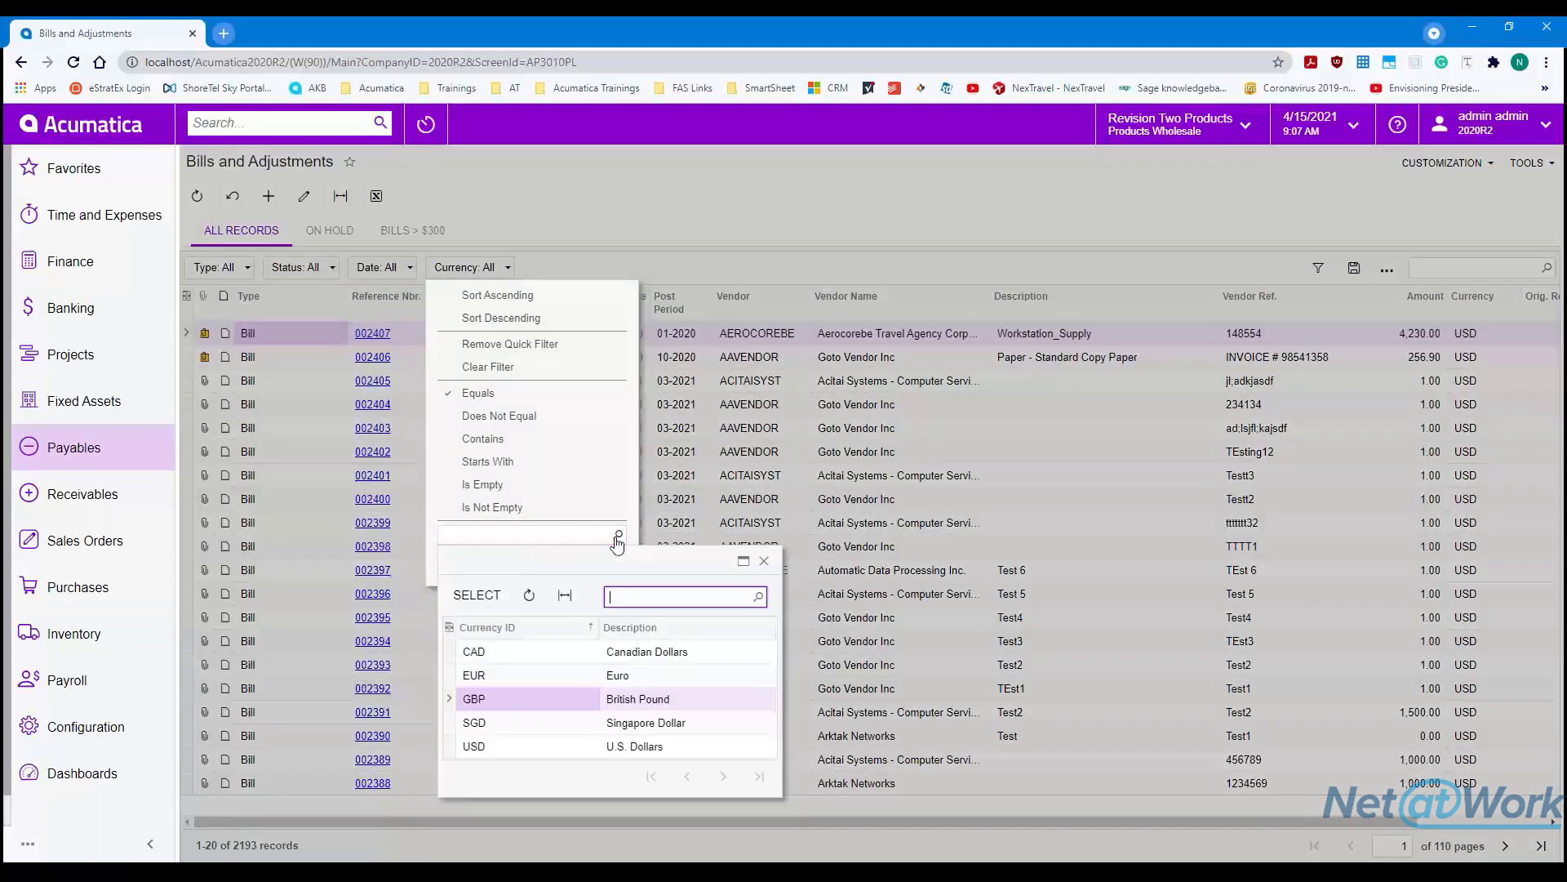
double_click(532, 724)
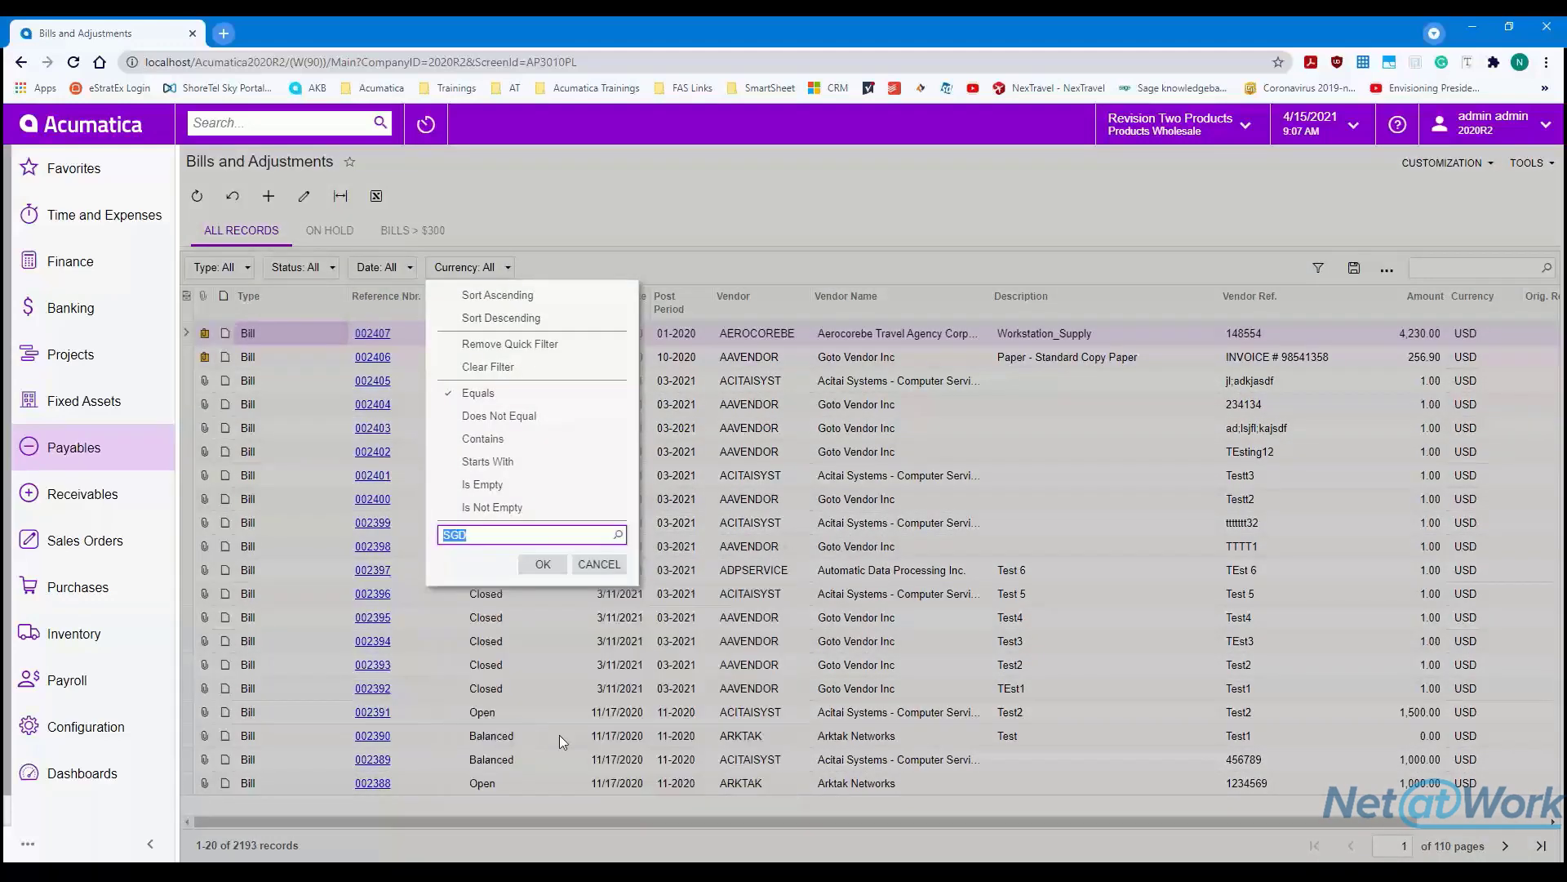
left_click(545, 562)
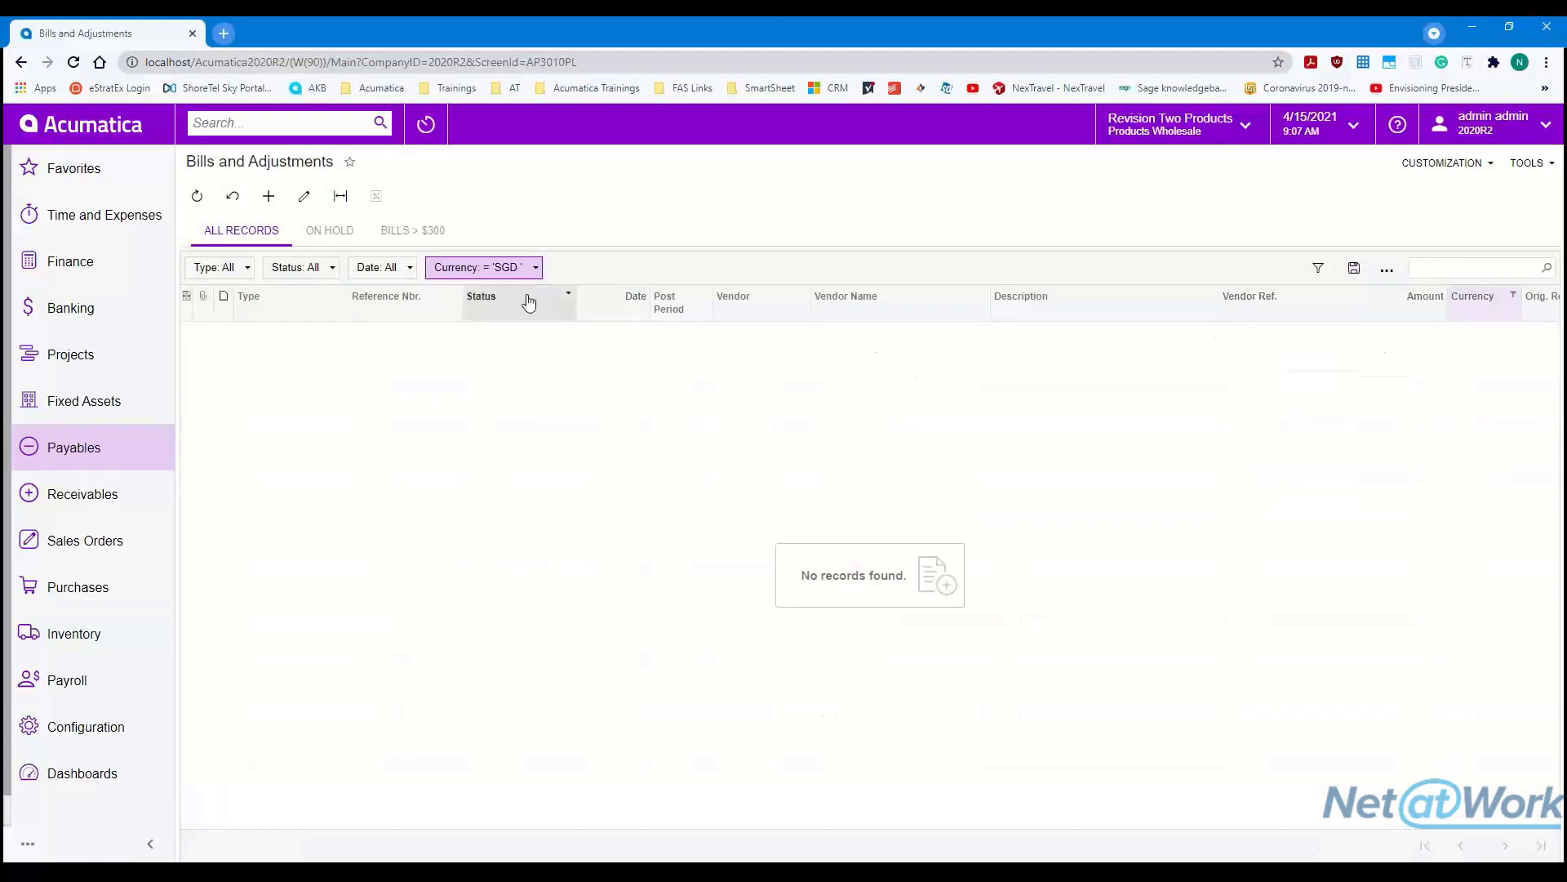
left_click(1491, 309)
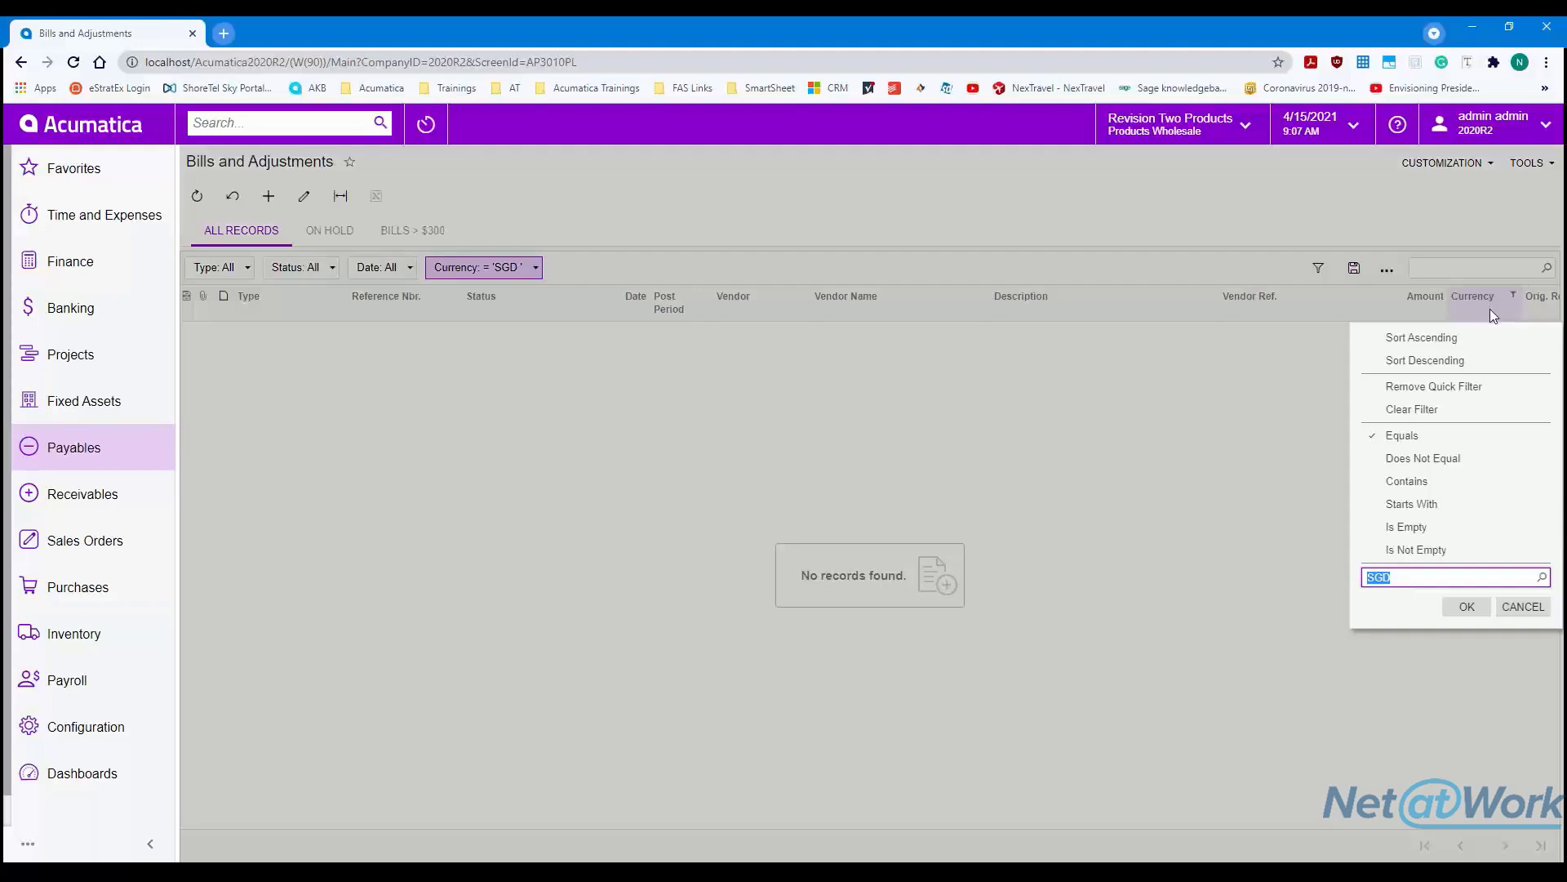
left_click(1450, 419)
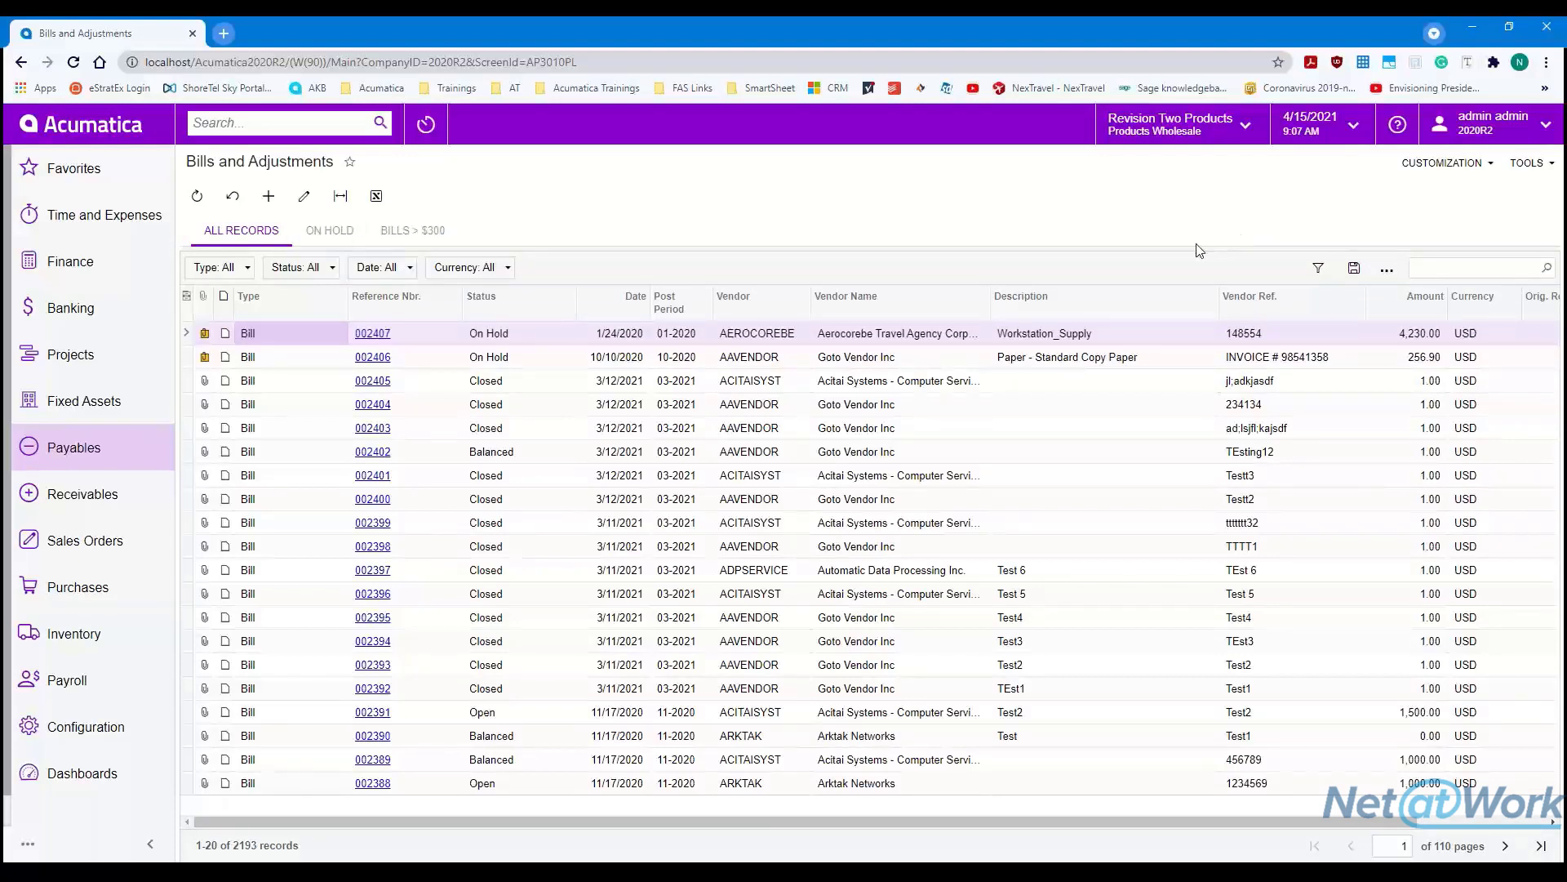
- View the bills in the saved On Hold filter and return to all records
left_click(330, 232)
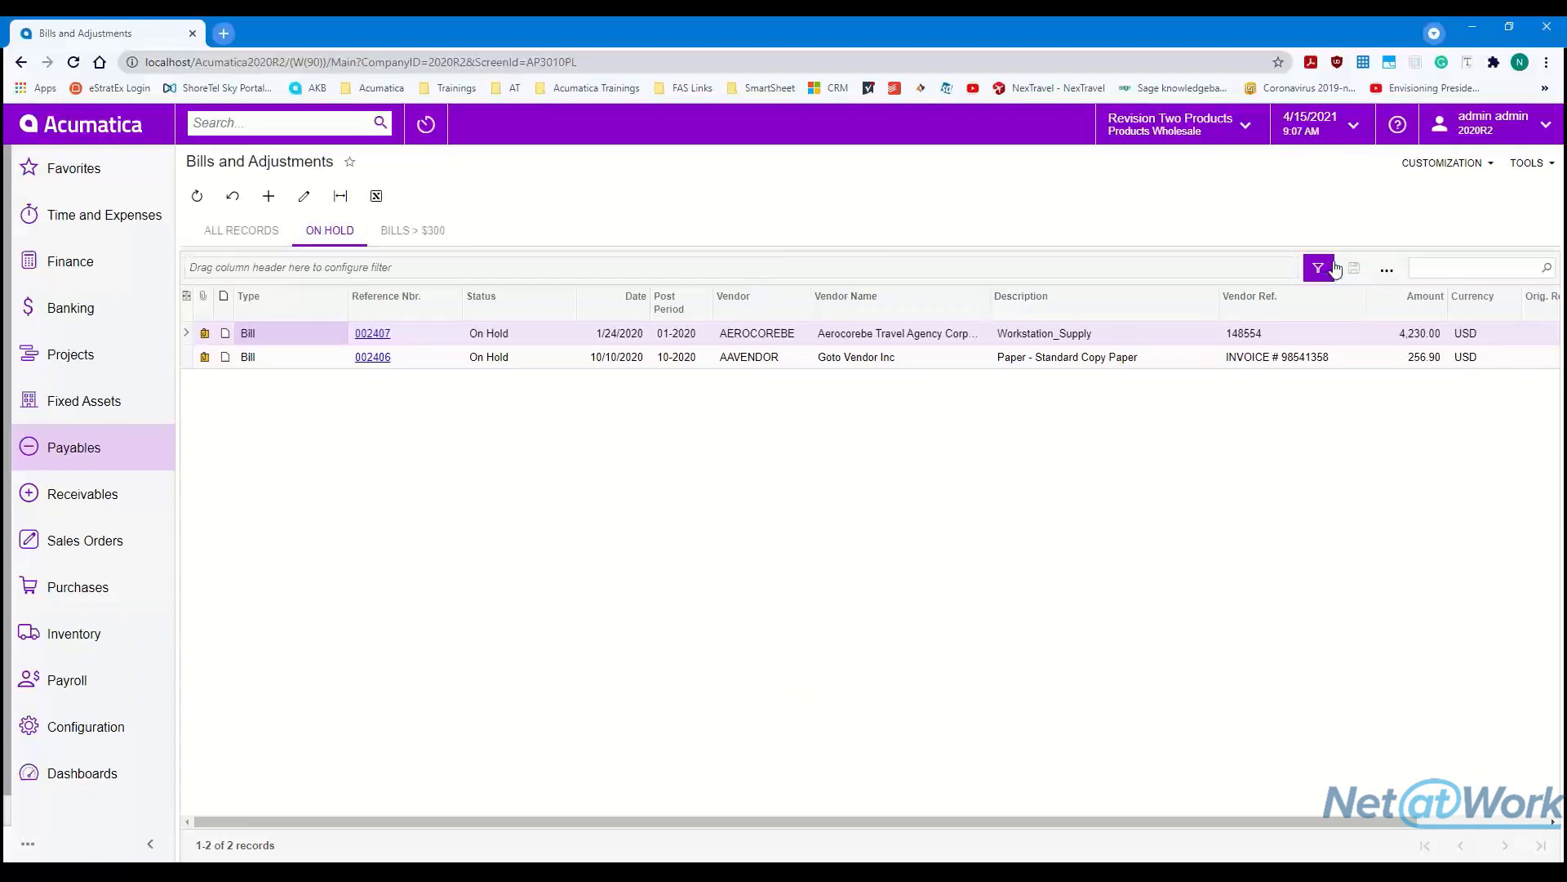
left_click(251, 237)
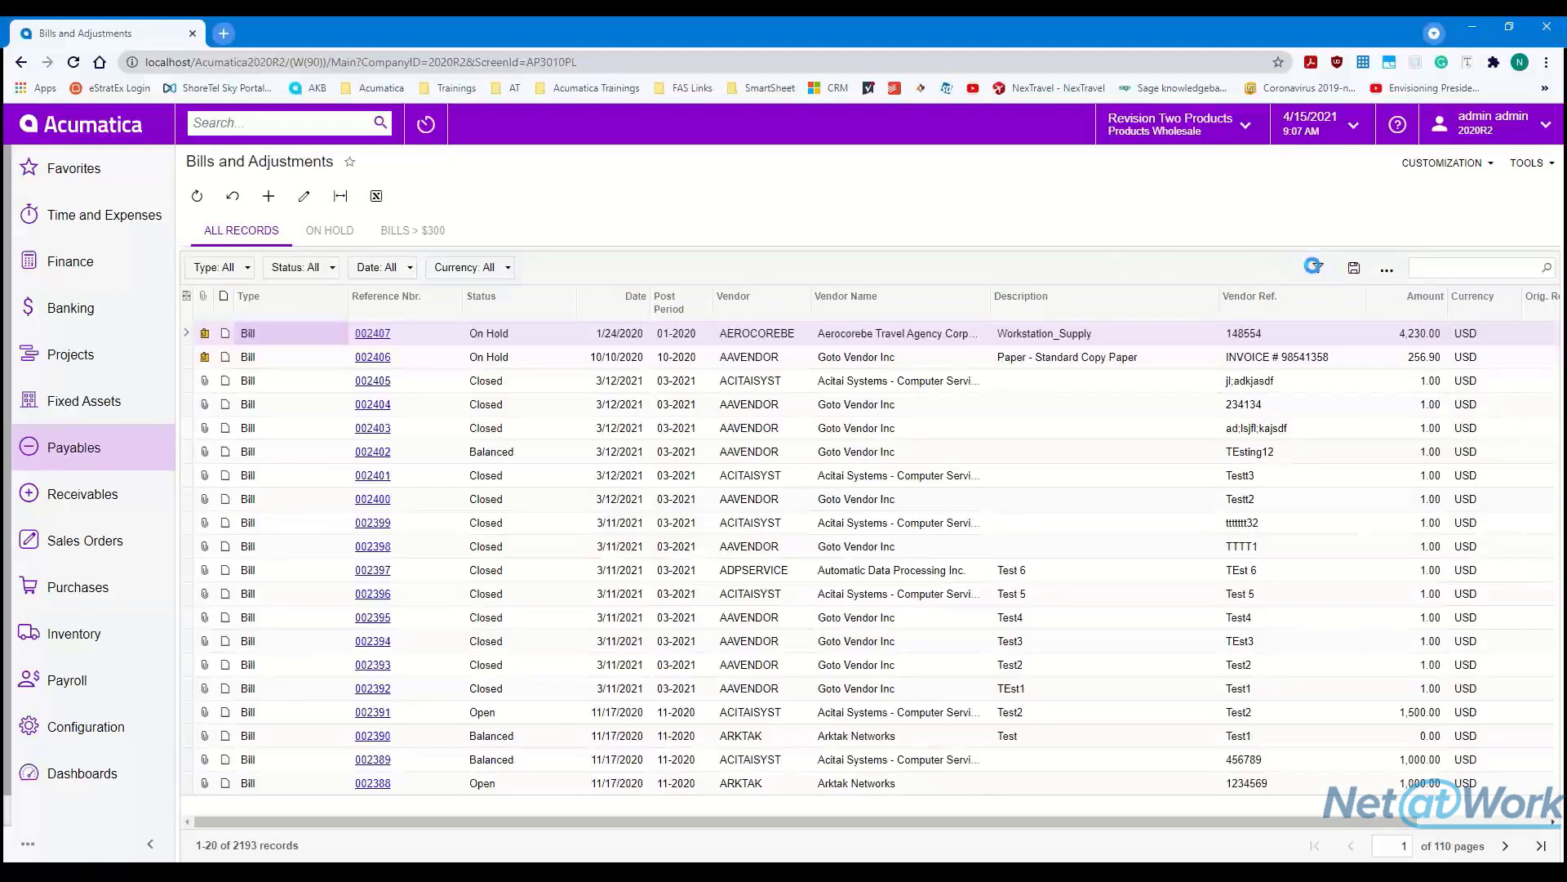
- Review the advanced filter settings and the properties available for a new filter condition, and close them without applying
left_click(1316, 269)
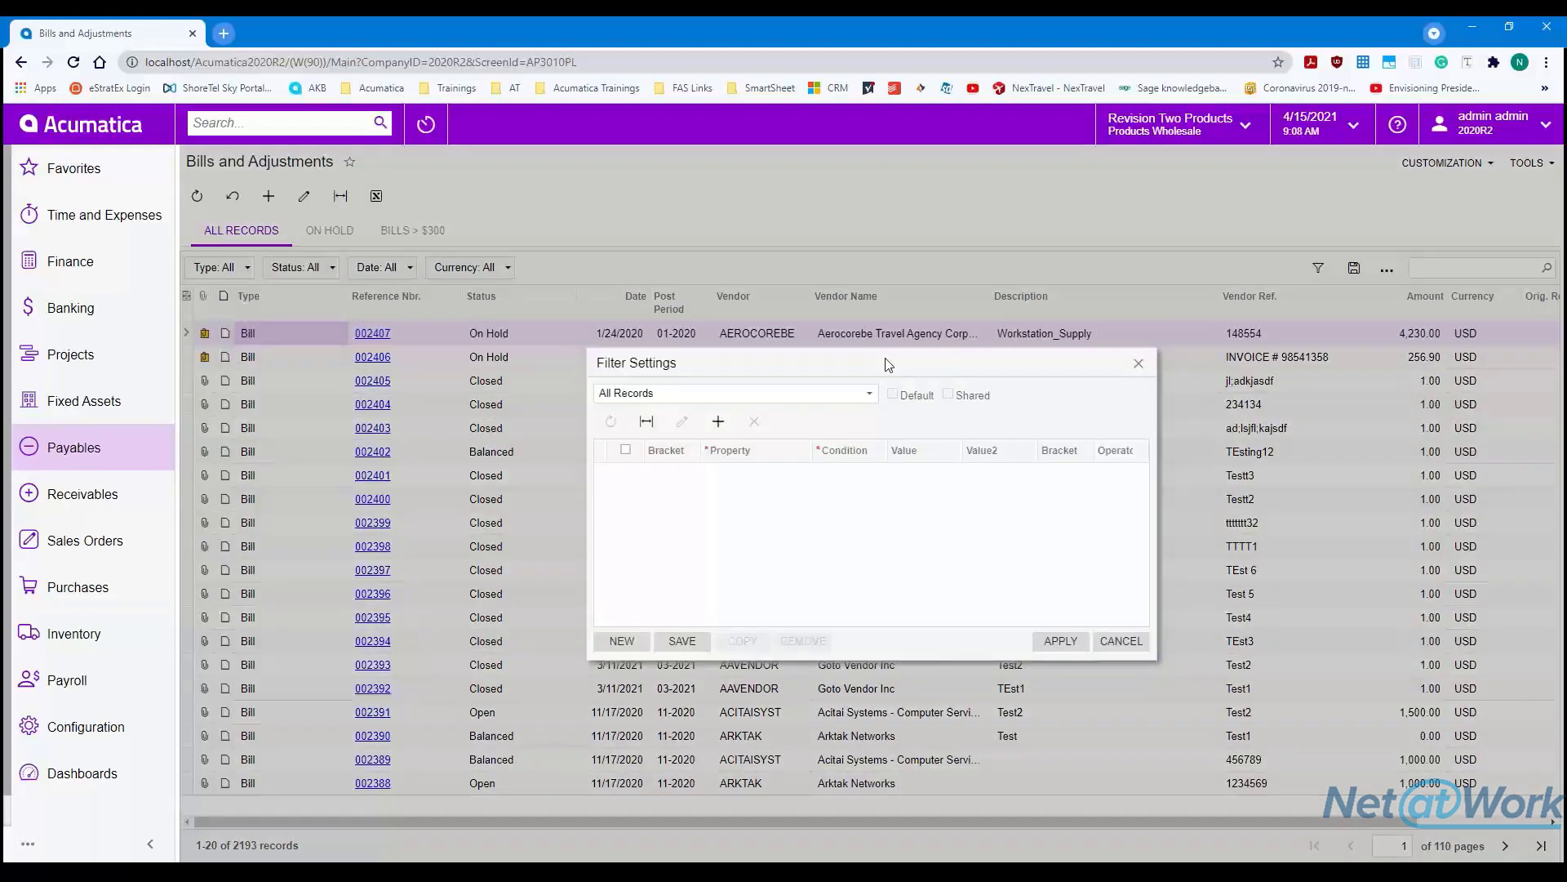
left_click_drag(888, 364, 872, 362)
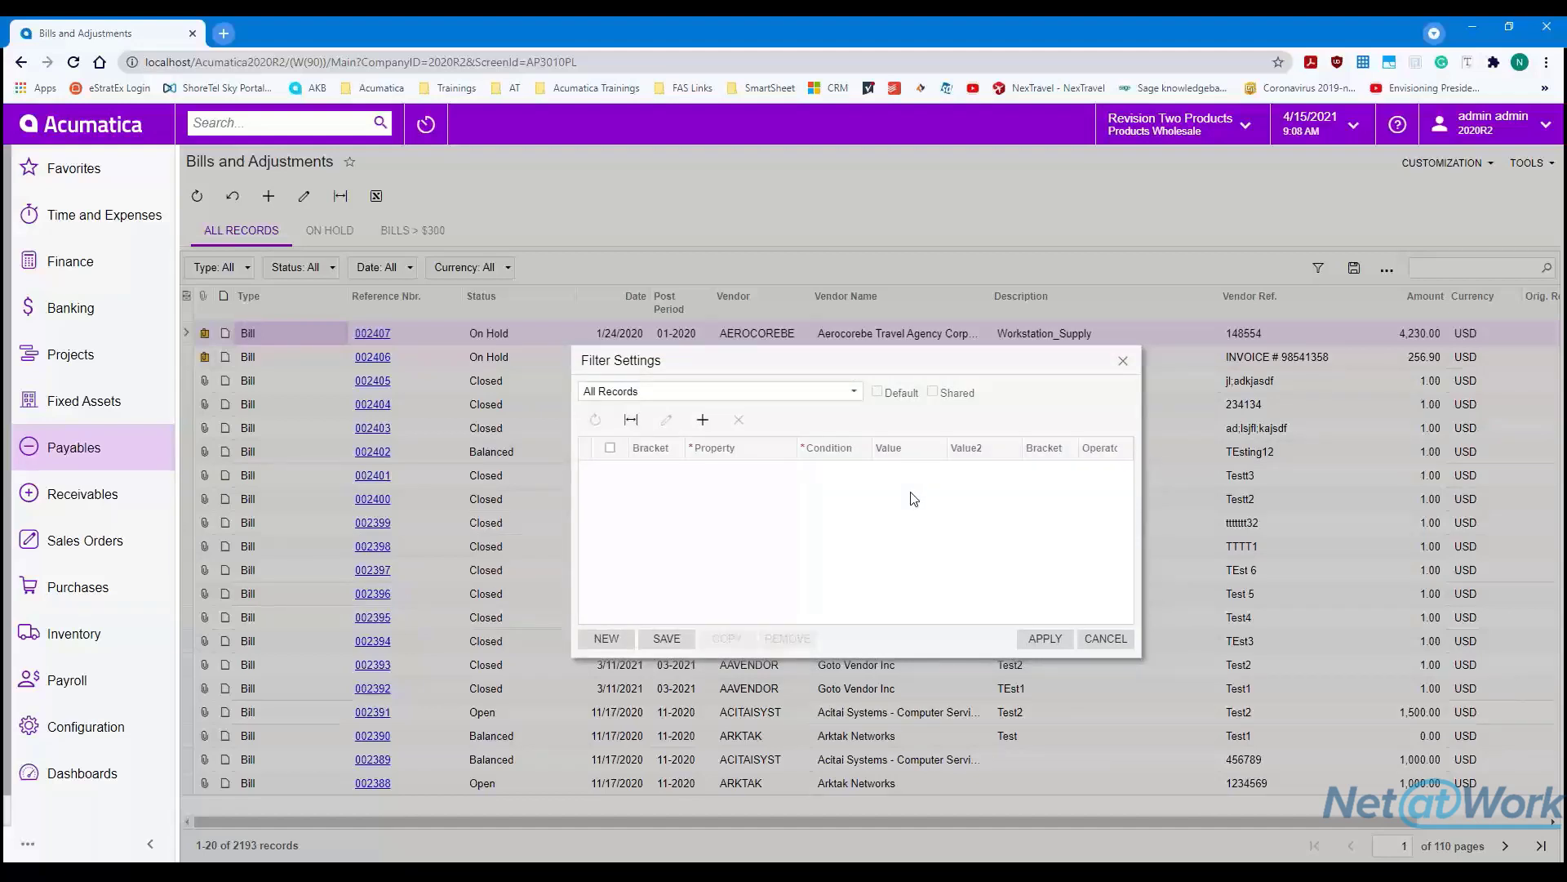
left_click(702, 420)
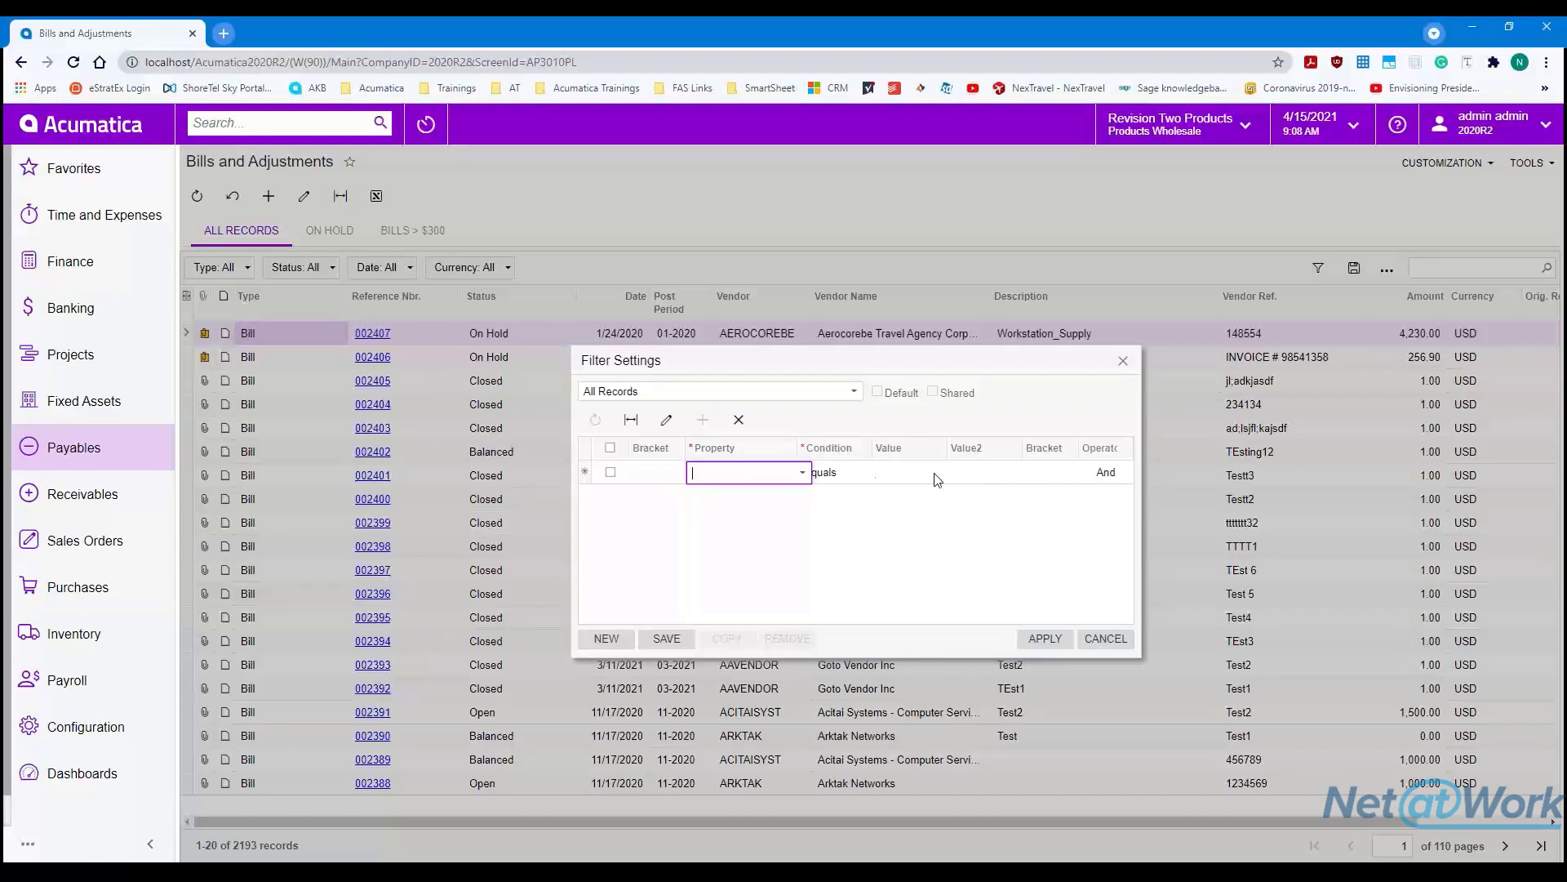
left_click(761, 474)
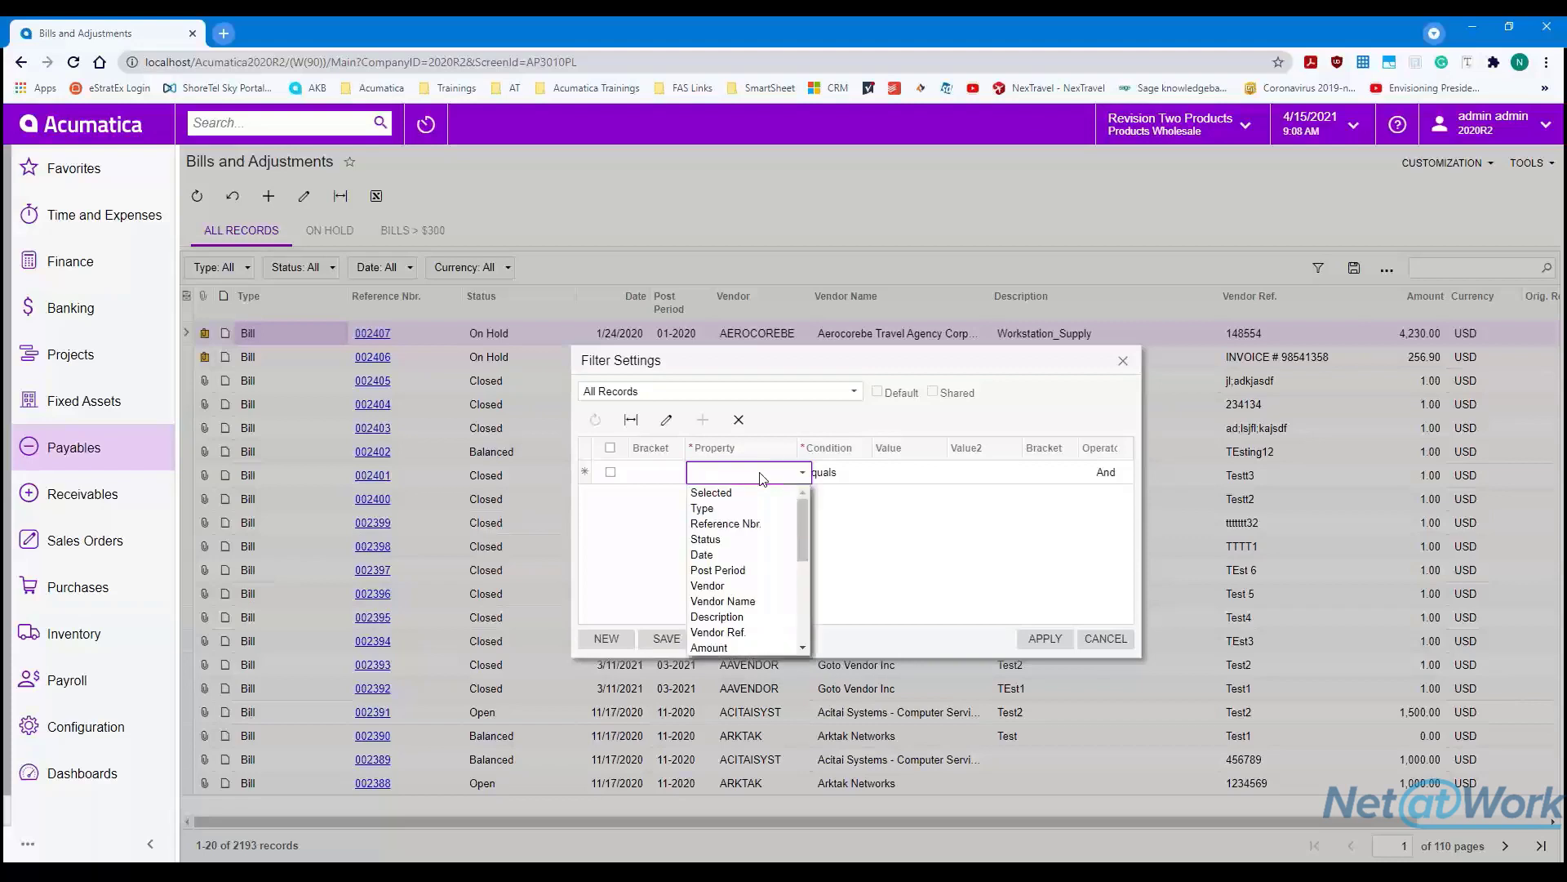
left_click(762, 476)
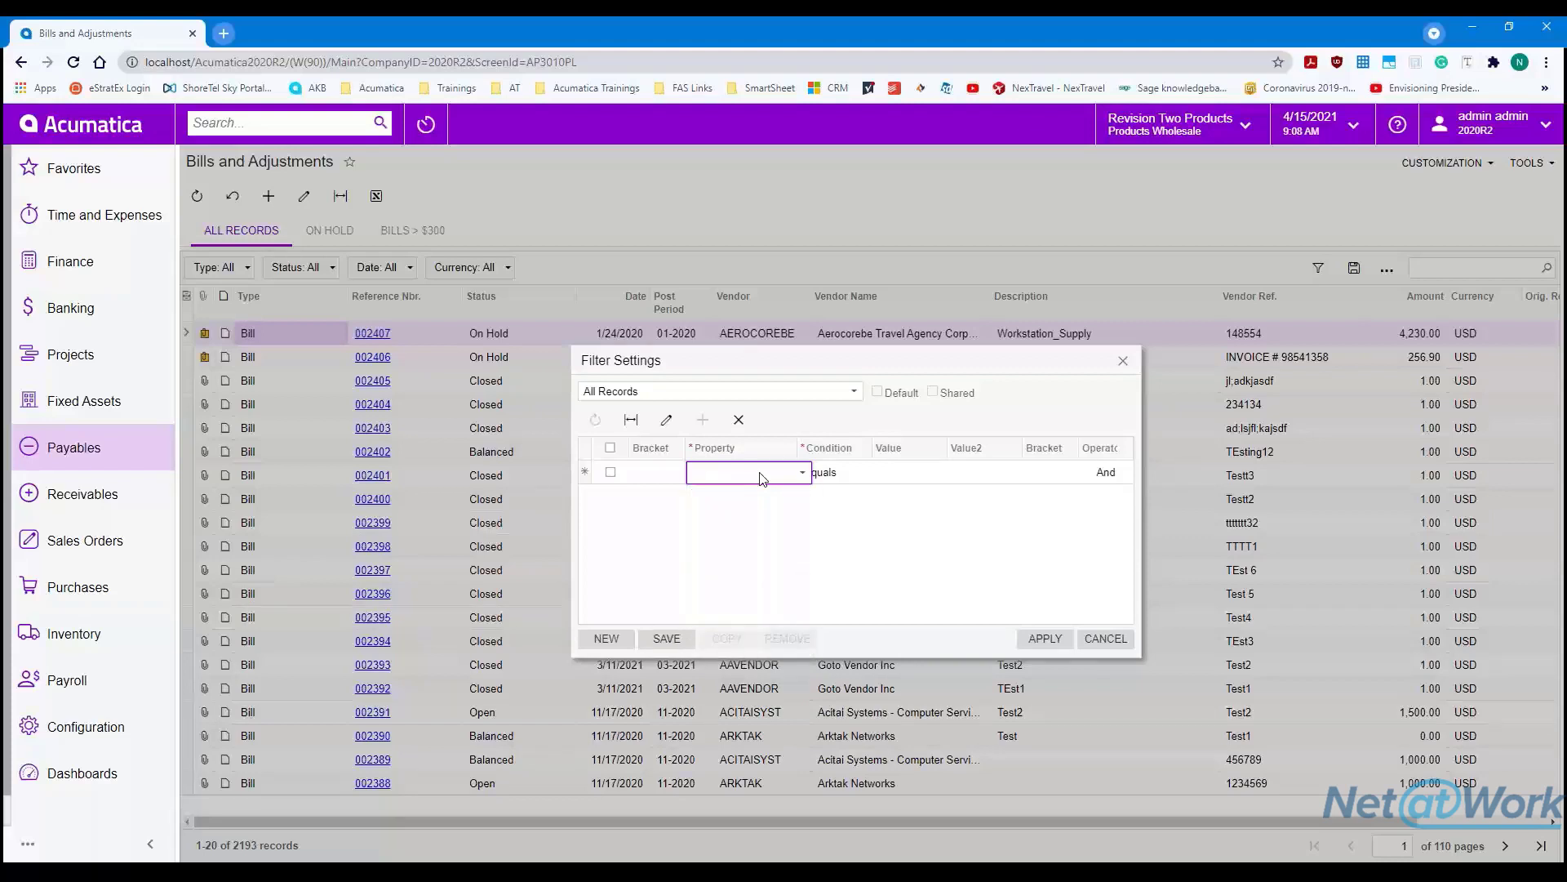
left_click_drag(882, 368, 870, 375)
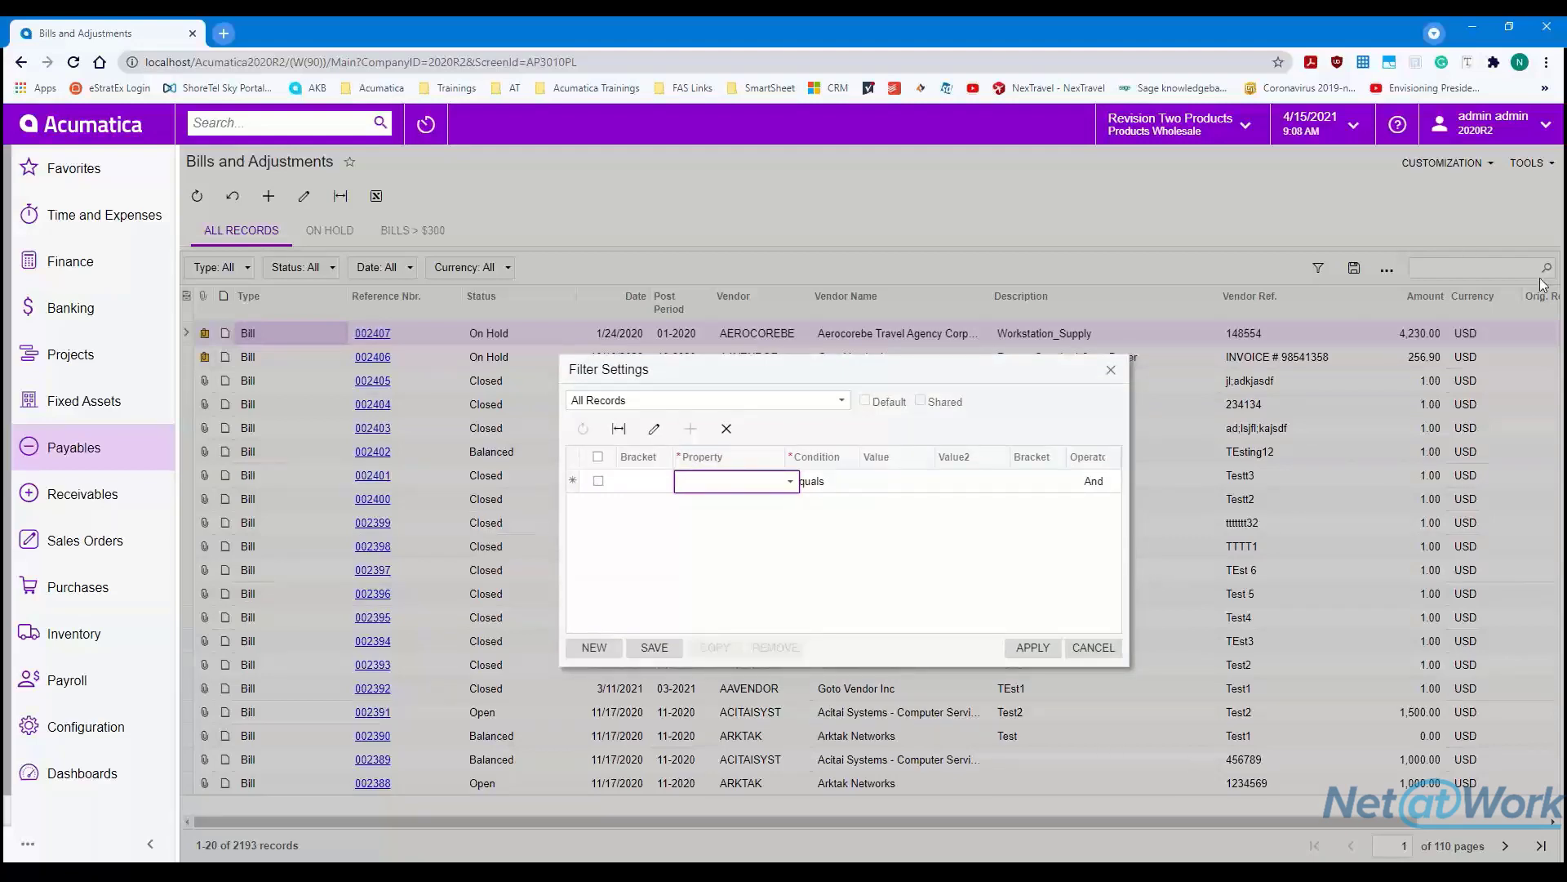
left_click(1111, 371)
left_click_drag(967, 820, 906, 808)
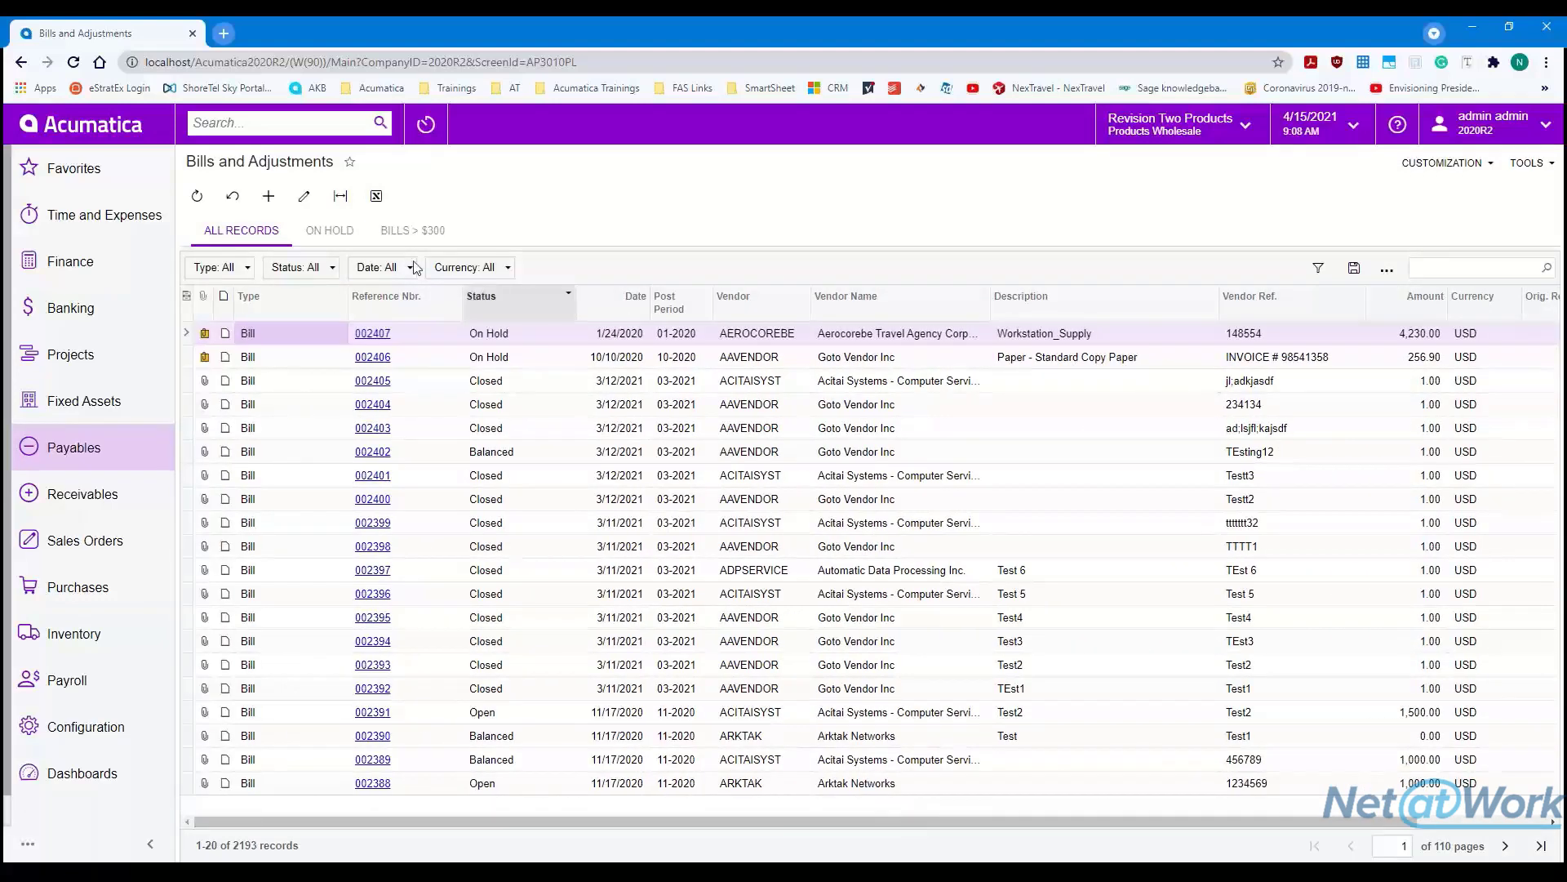
- Duplicate the Bills and Adjustments browser tab and return to the original tab
right_click(130, 39)
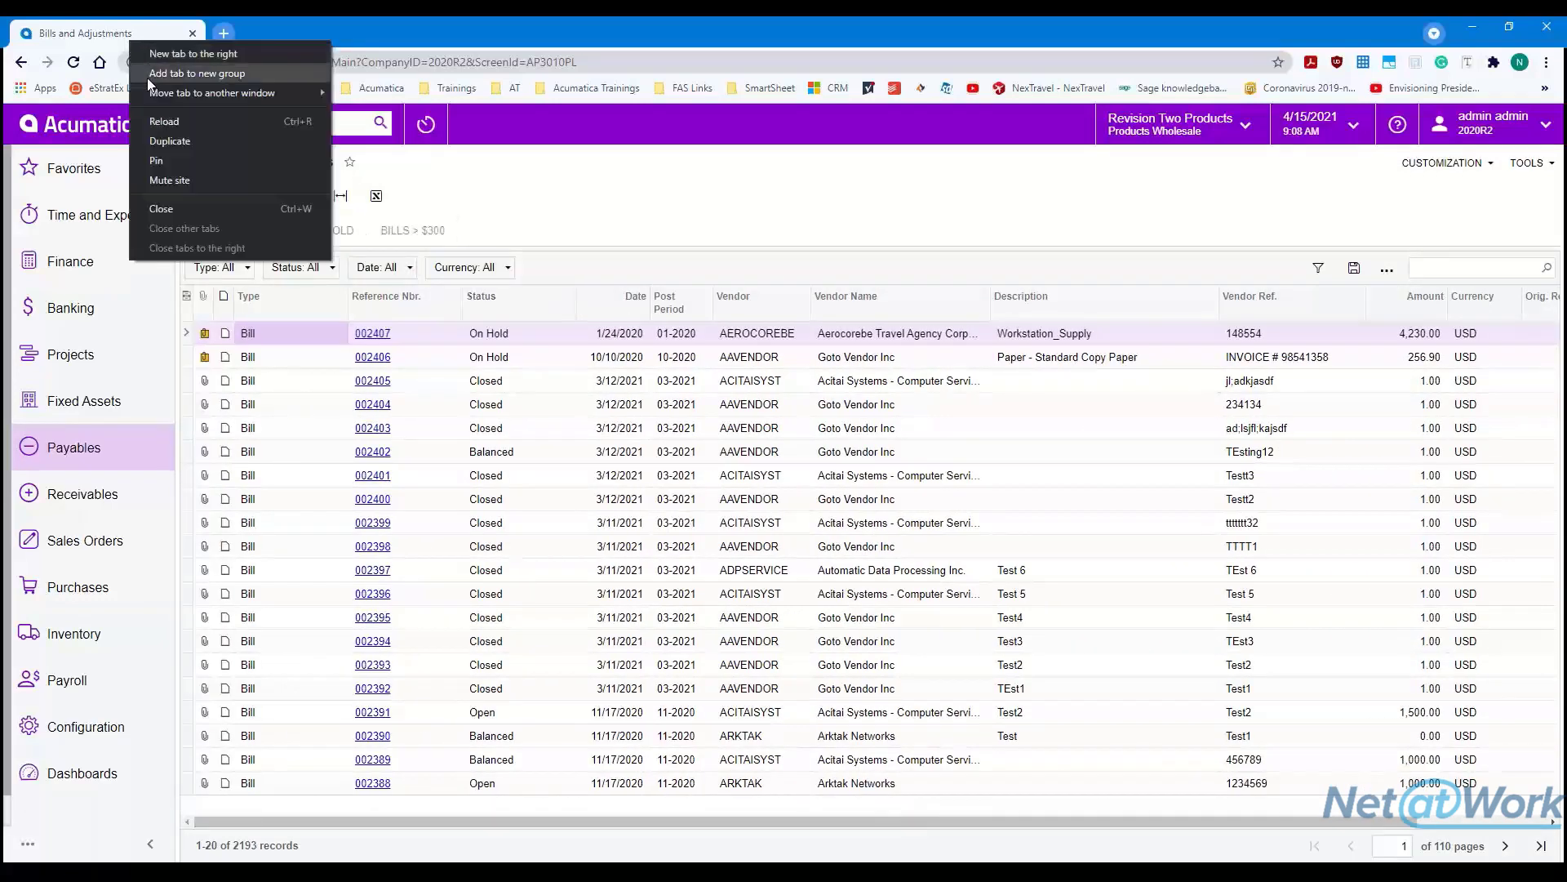
left_click(169, 141)
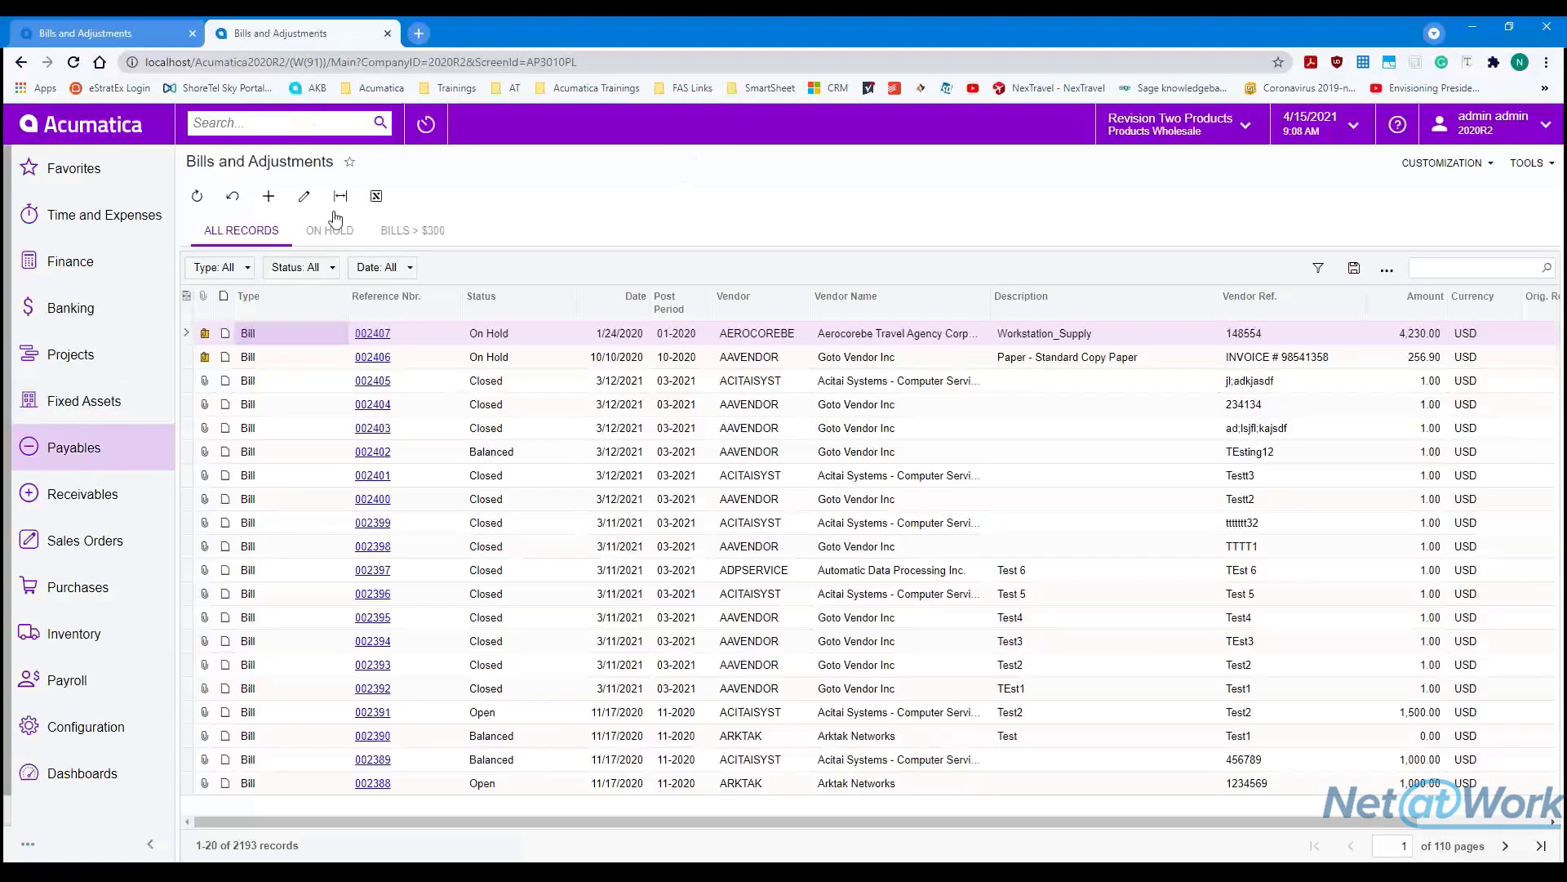
left_click(134, 36)
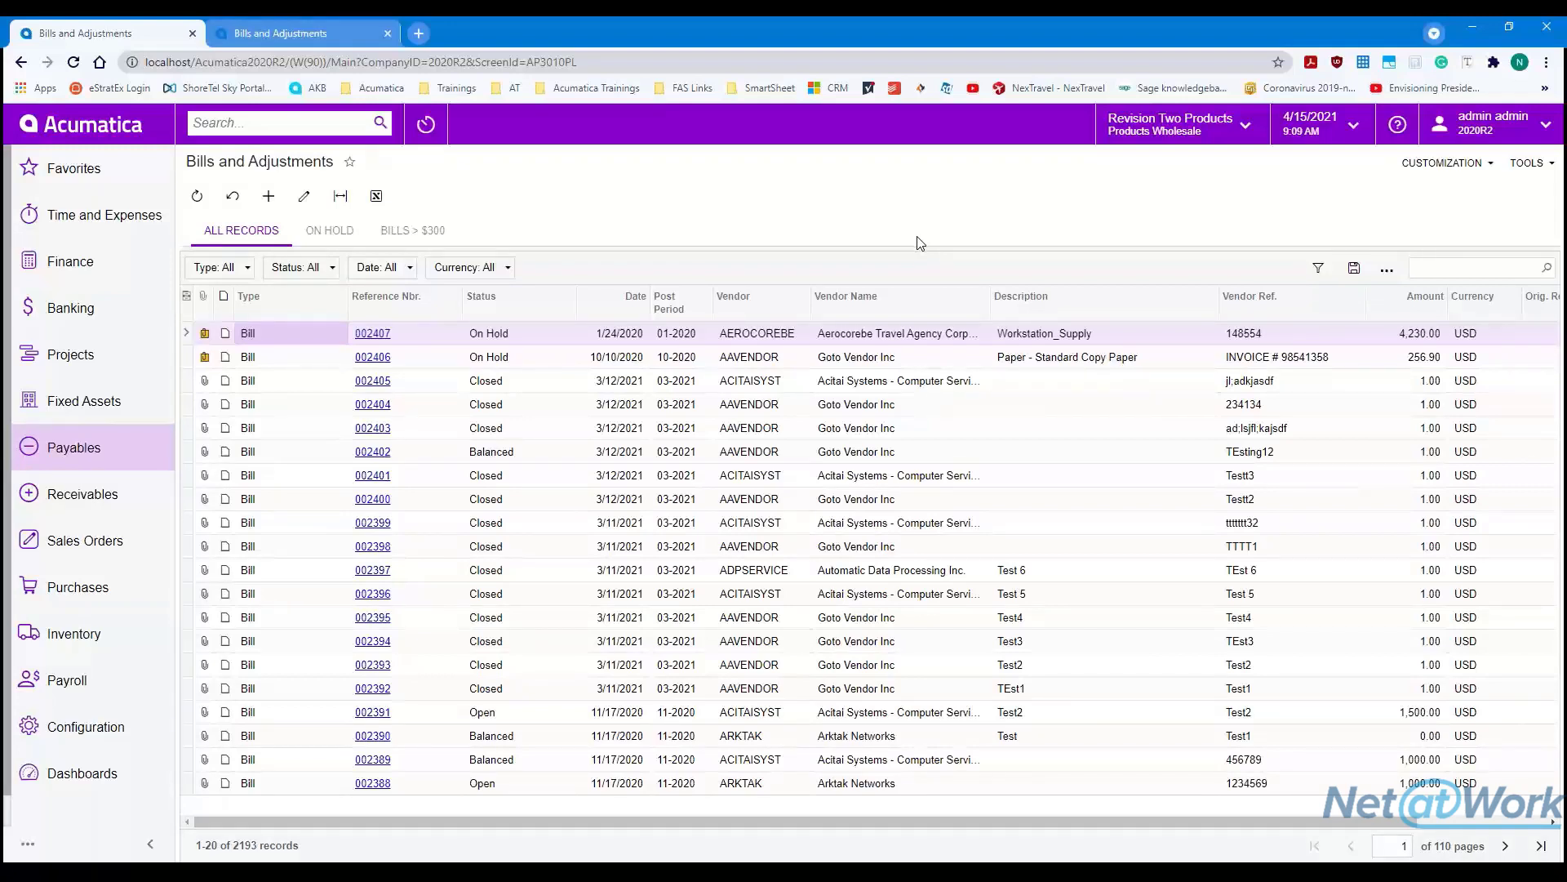
- Add an advanced filter condition on the Post Period property with the Is Between condition
left_click(1318, 269)
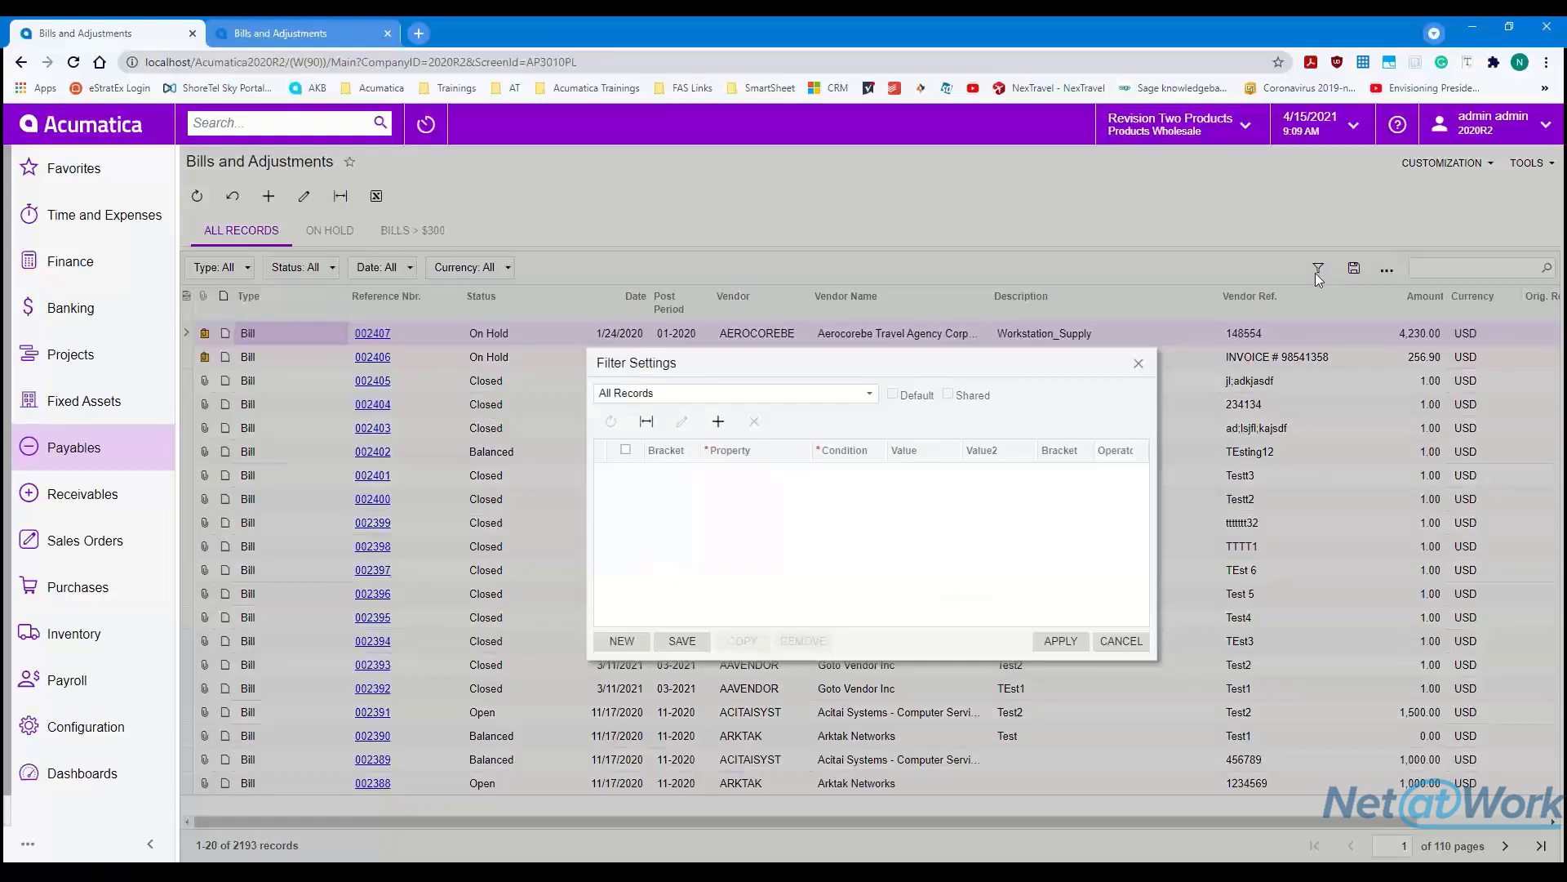
left_click(797, 482)
left_click(759, 473)
left_click(776, 476)
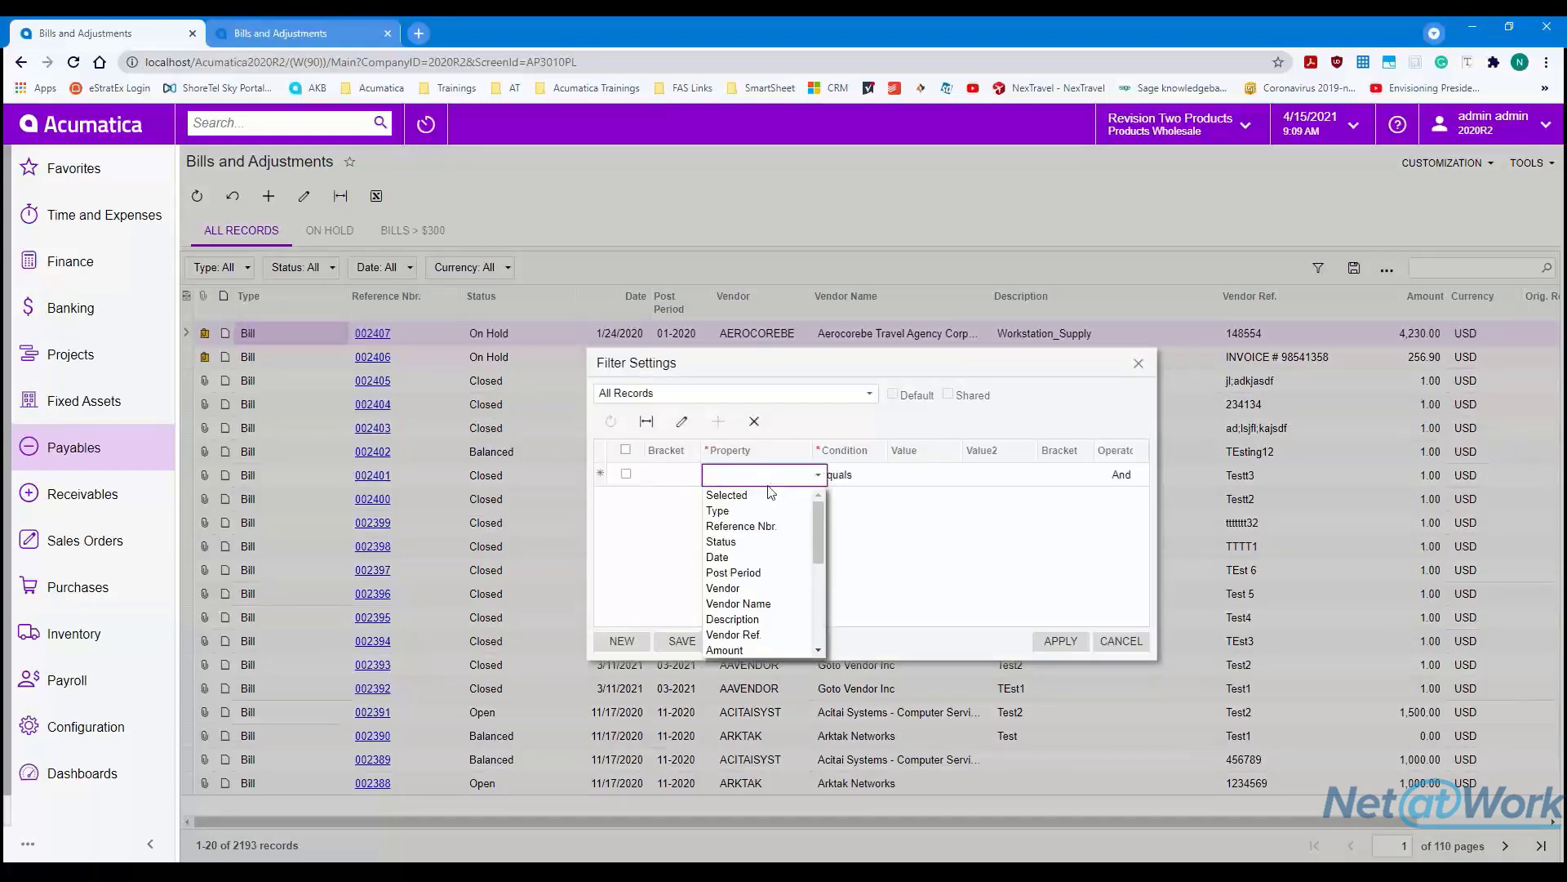
left_click(759, 573)
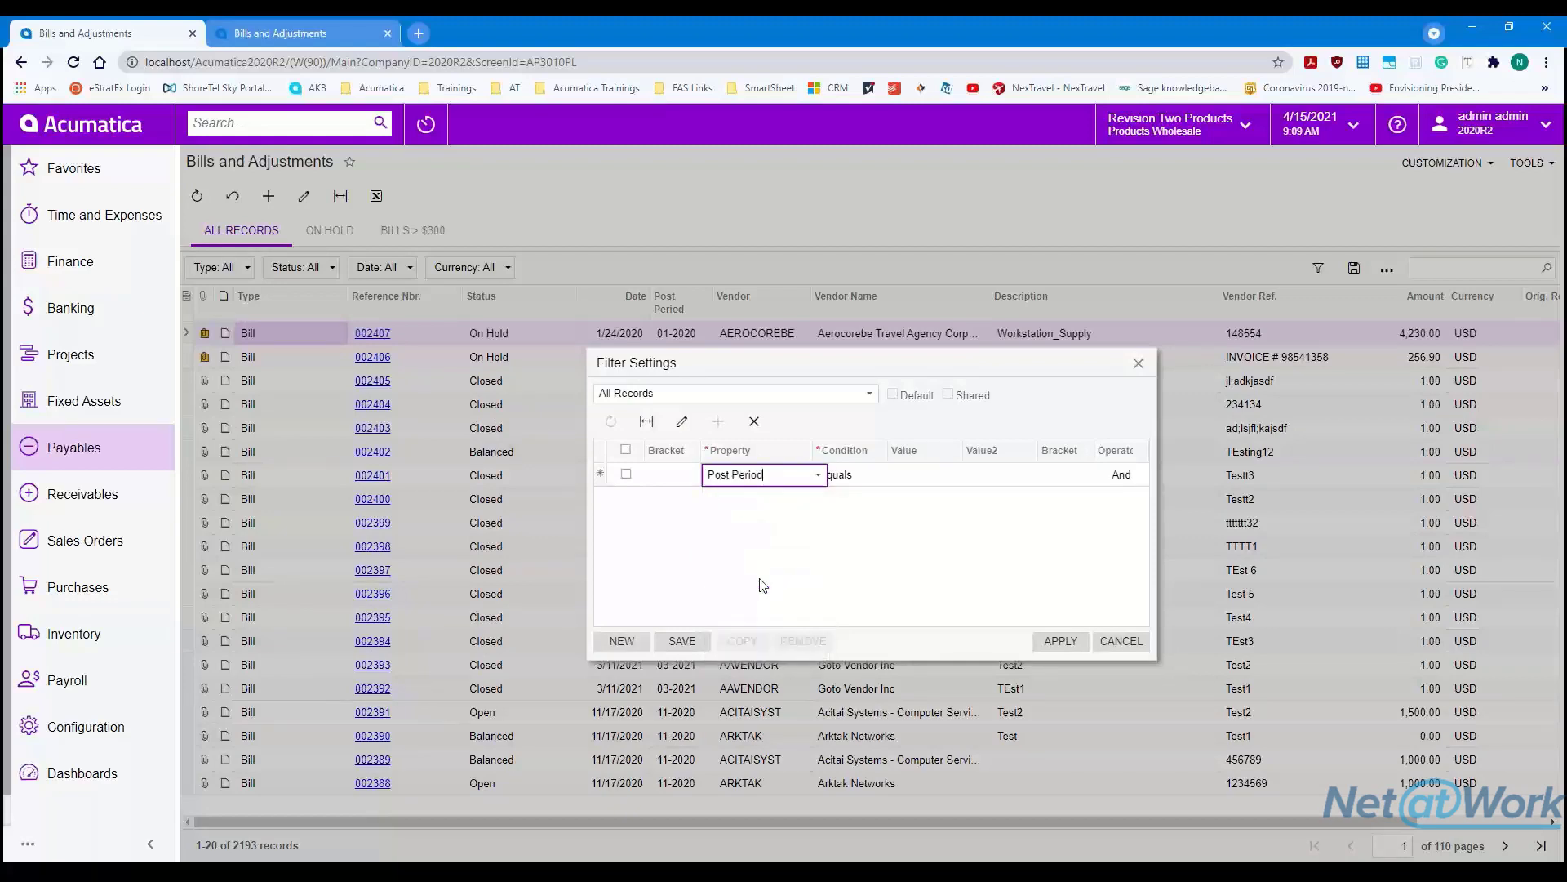
left_click(931, 475)
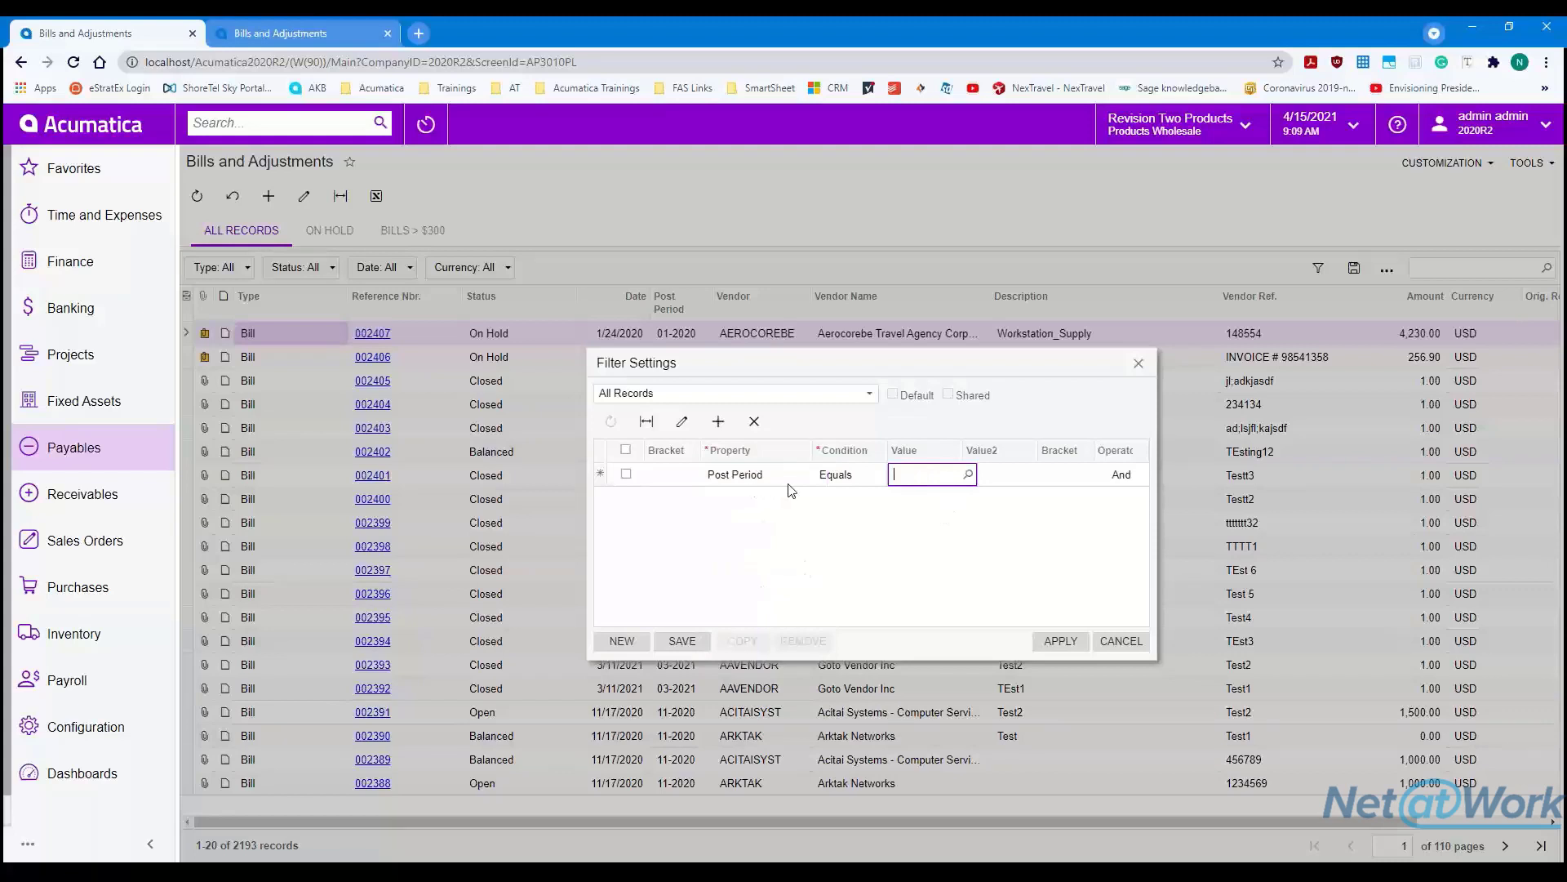
left_click(851, 480)
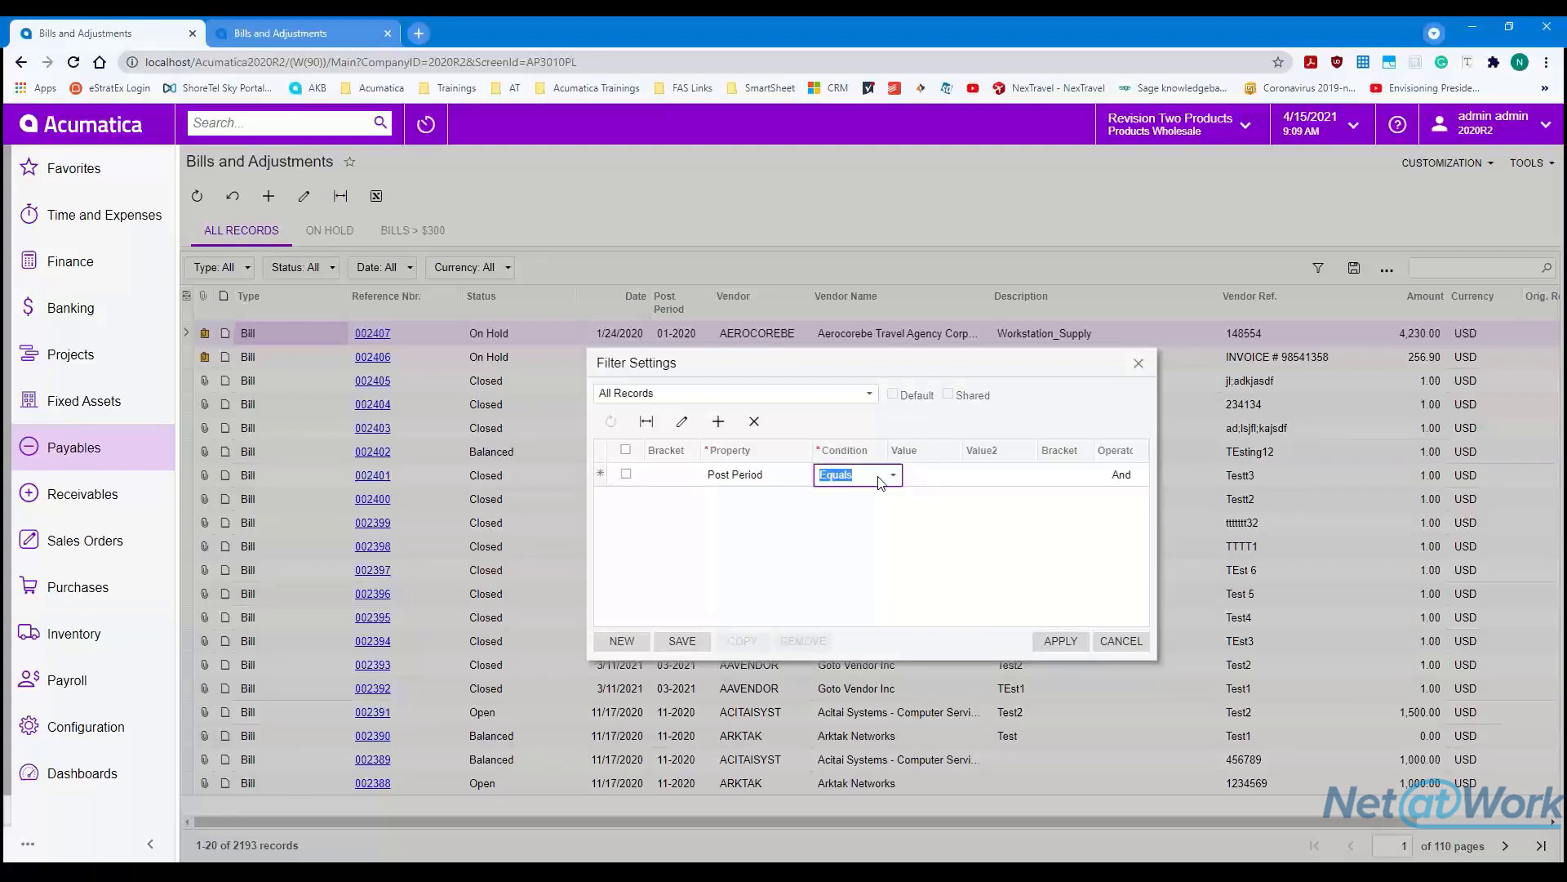
left_click(889, 479)
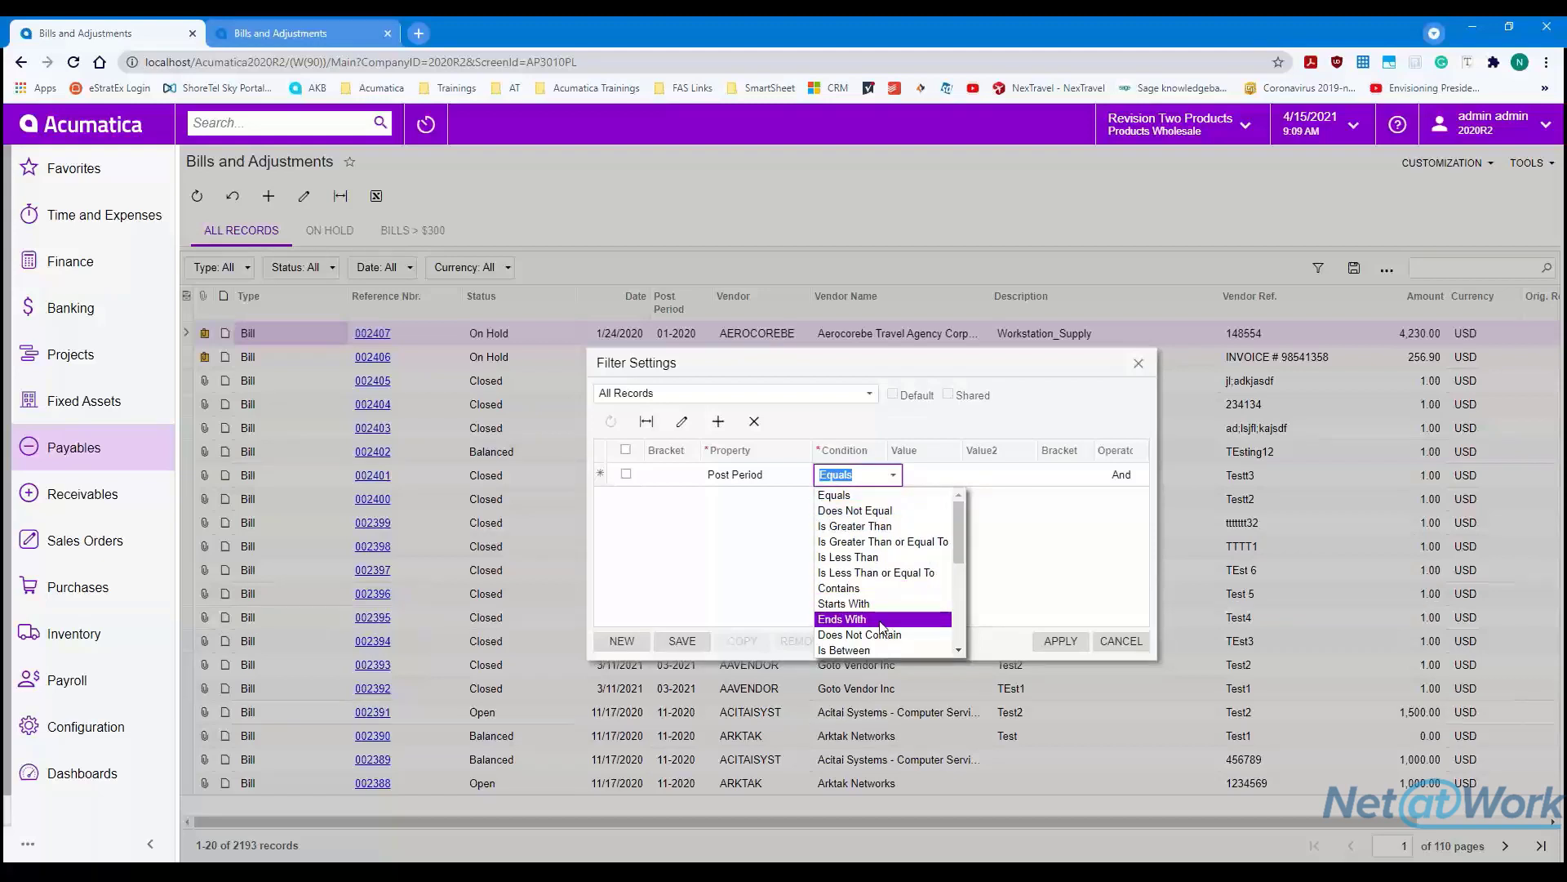
scroll(883, 623, "down", 1)
left_click(870, 570)
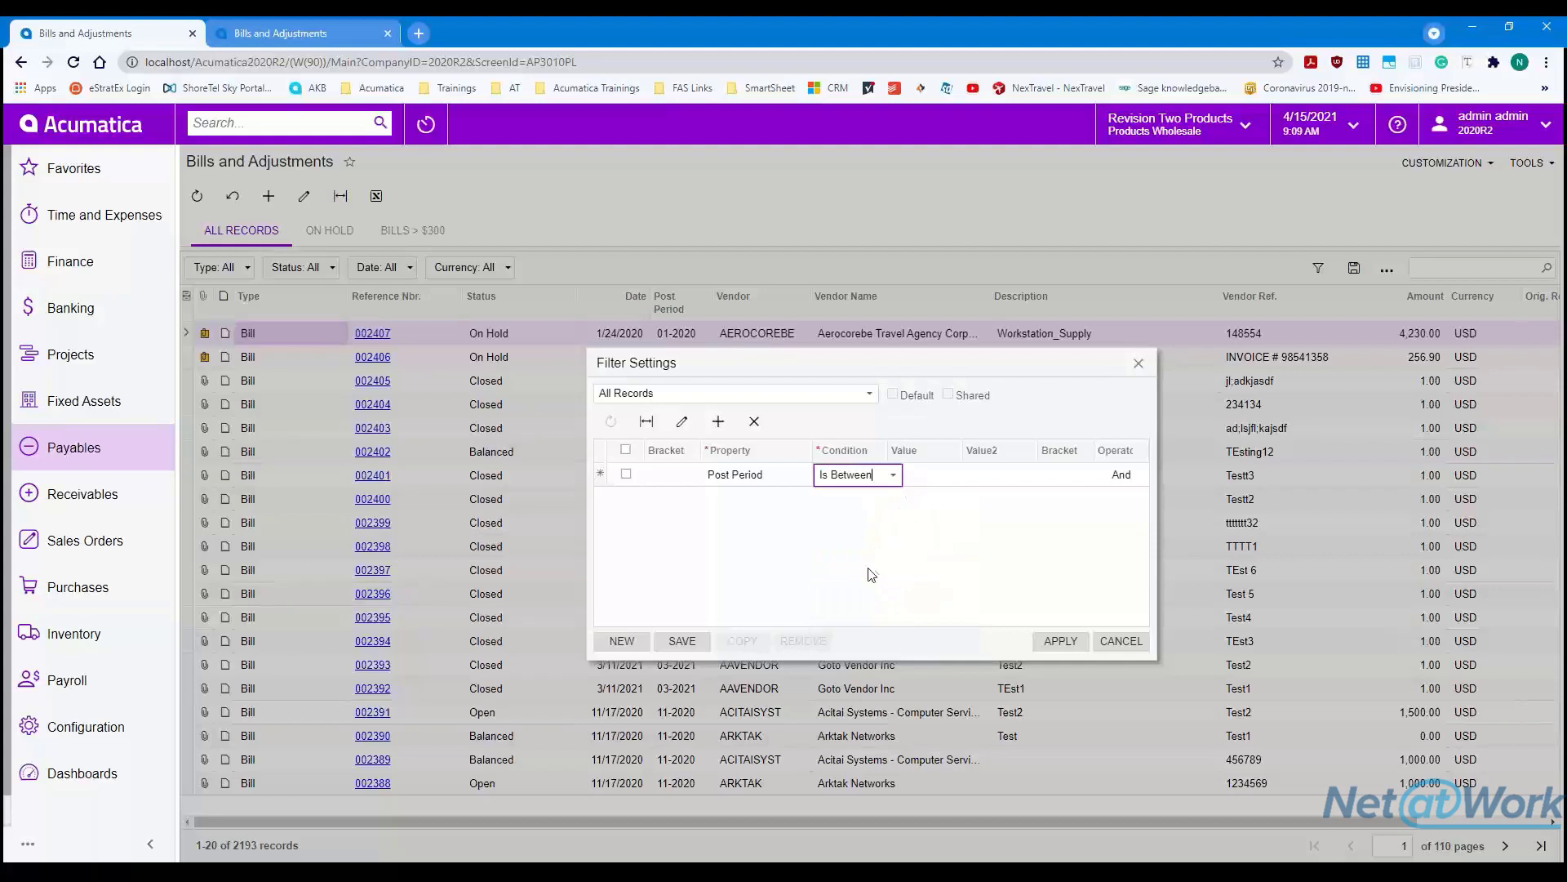
- Set the first value of the Post Period condition to financial period 09-2013
left_click(947, 476)
left_click(968, 474)
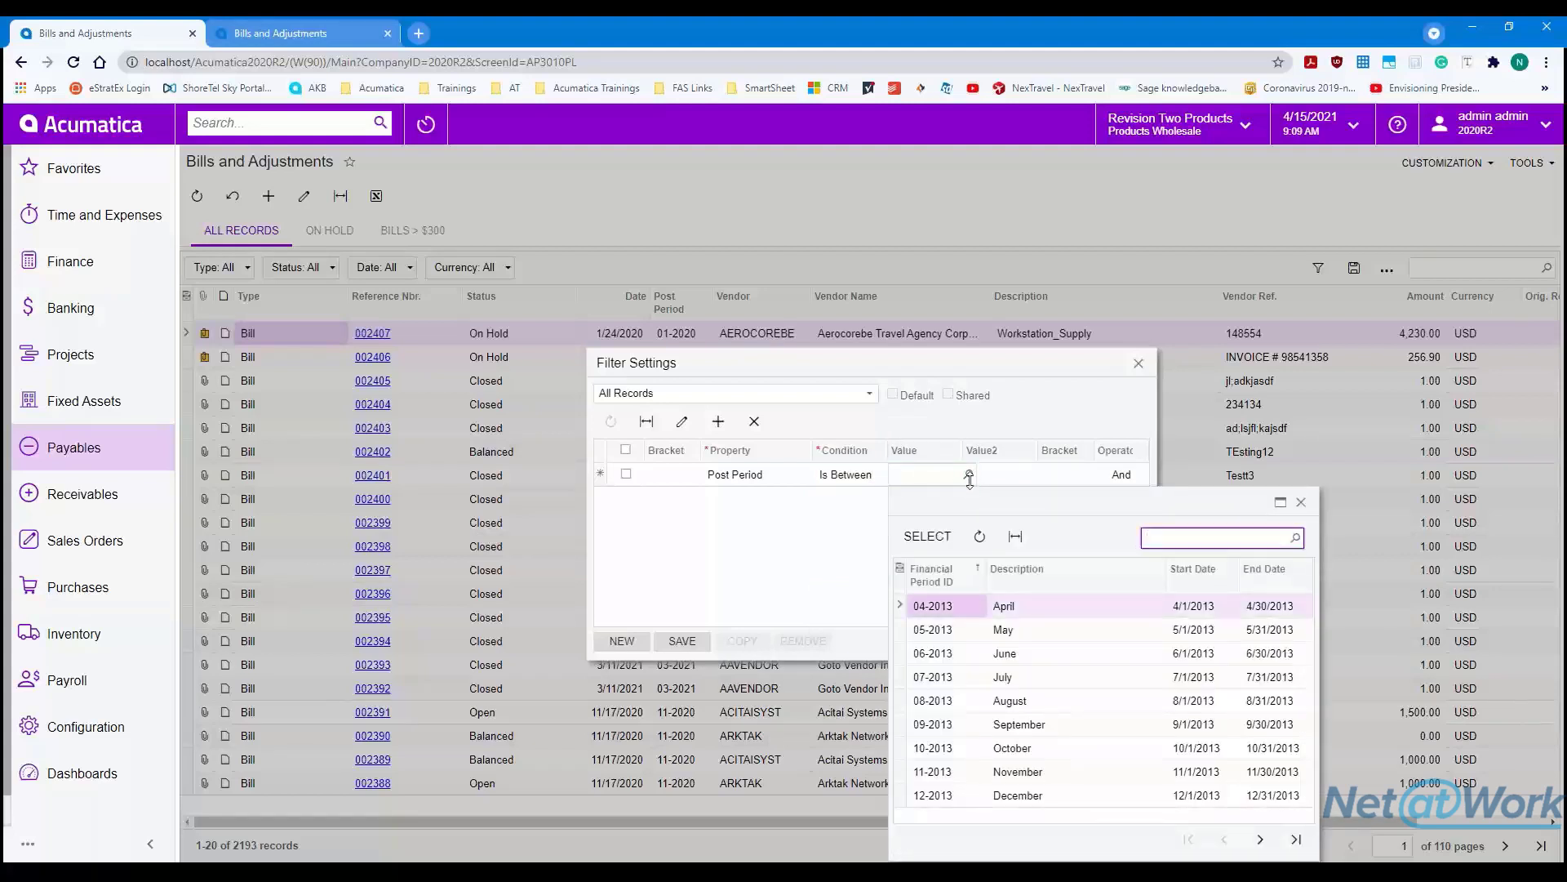
left_click_drag(1050, 514, 342, 304)
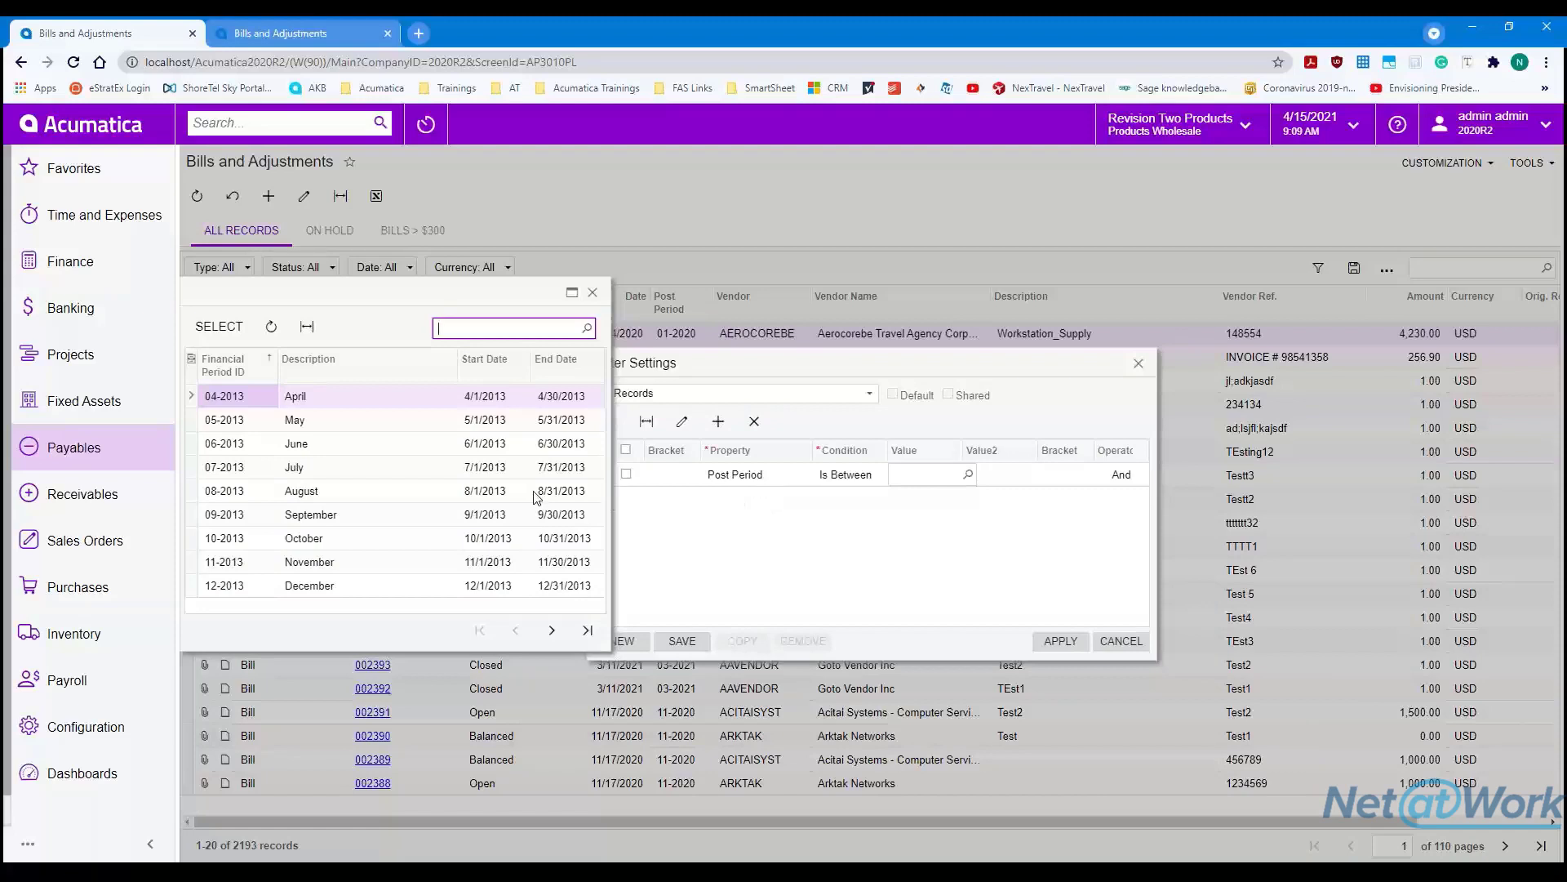
left_click(356, 521)
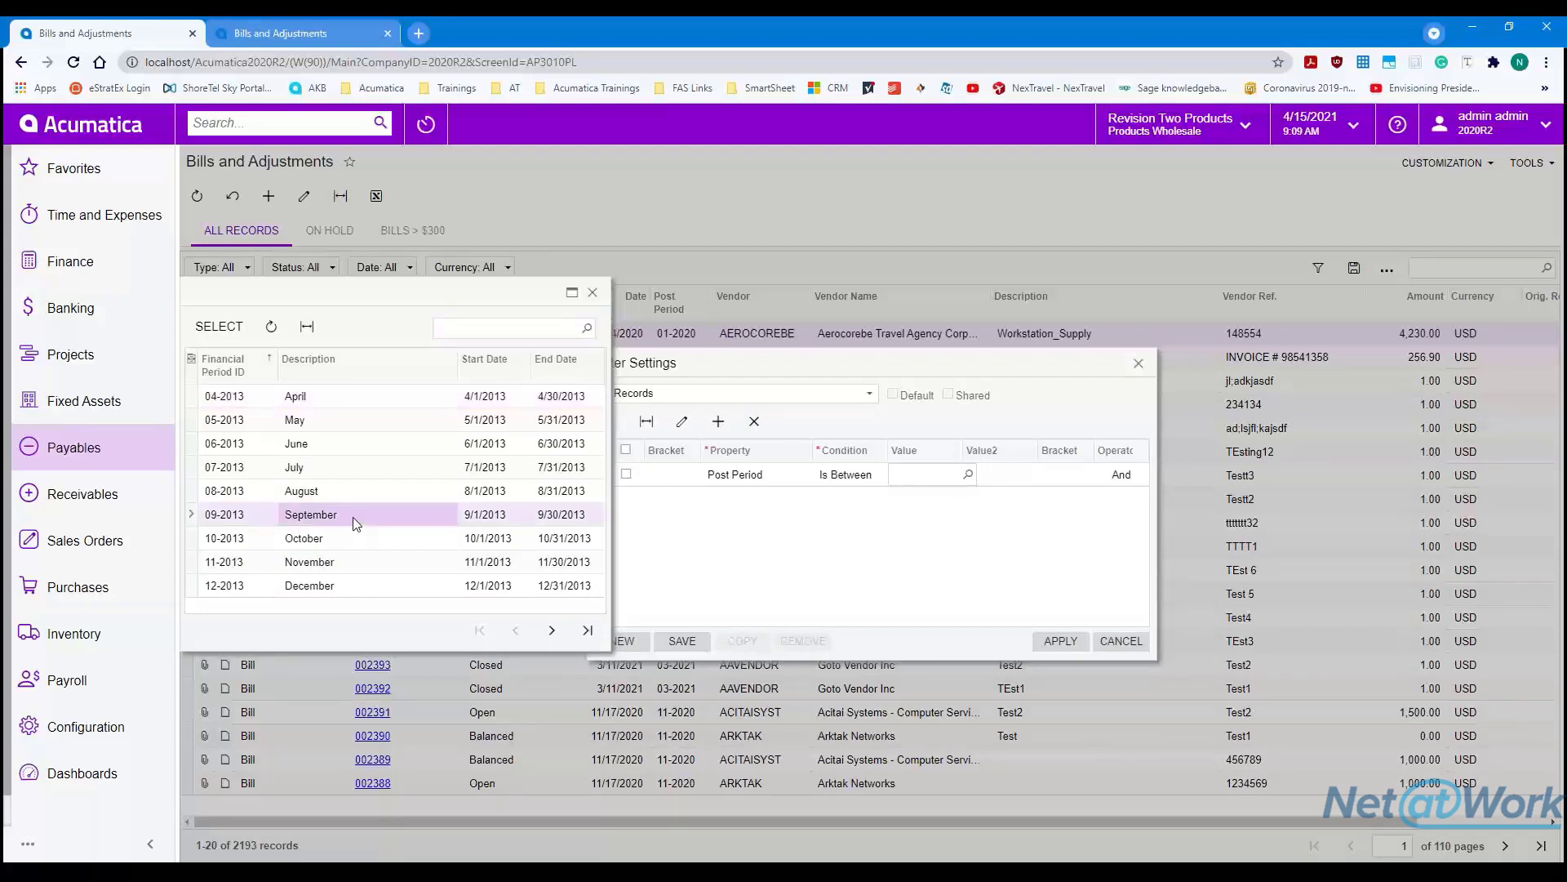
double_click(356, 522)
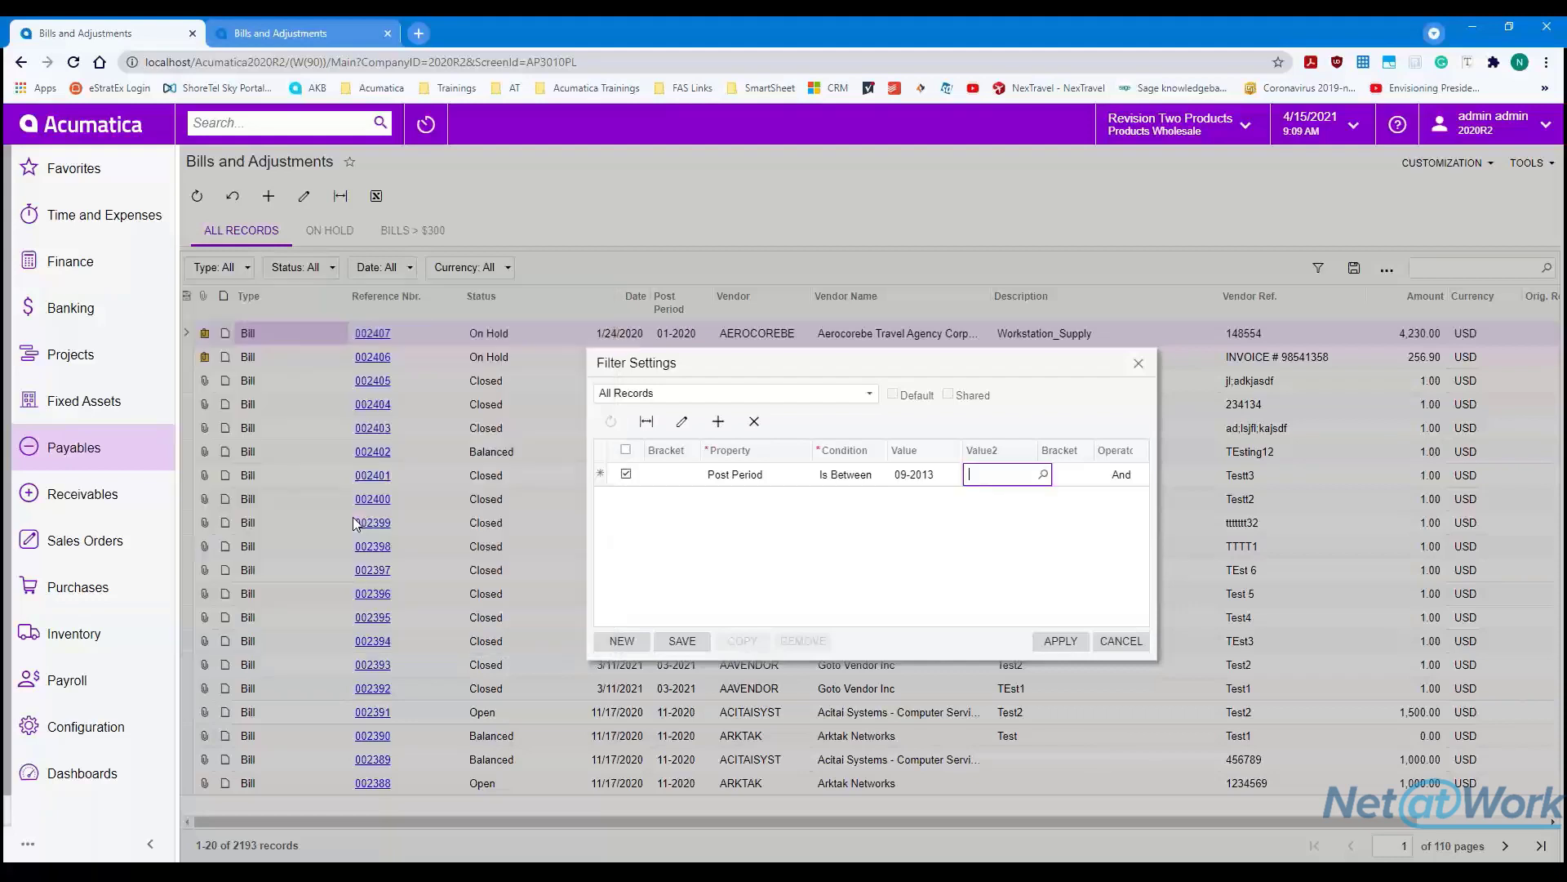
- Set the second value of the Post Period condition to financial period 05-2014 and apply the filter
left_click(1043, 474)
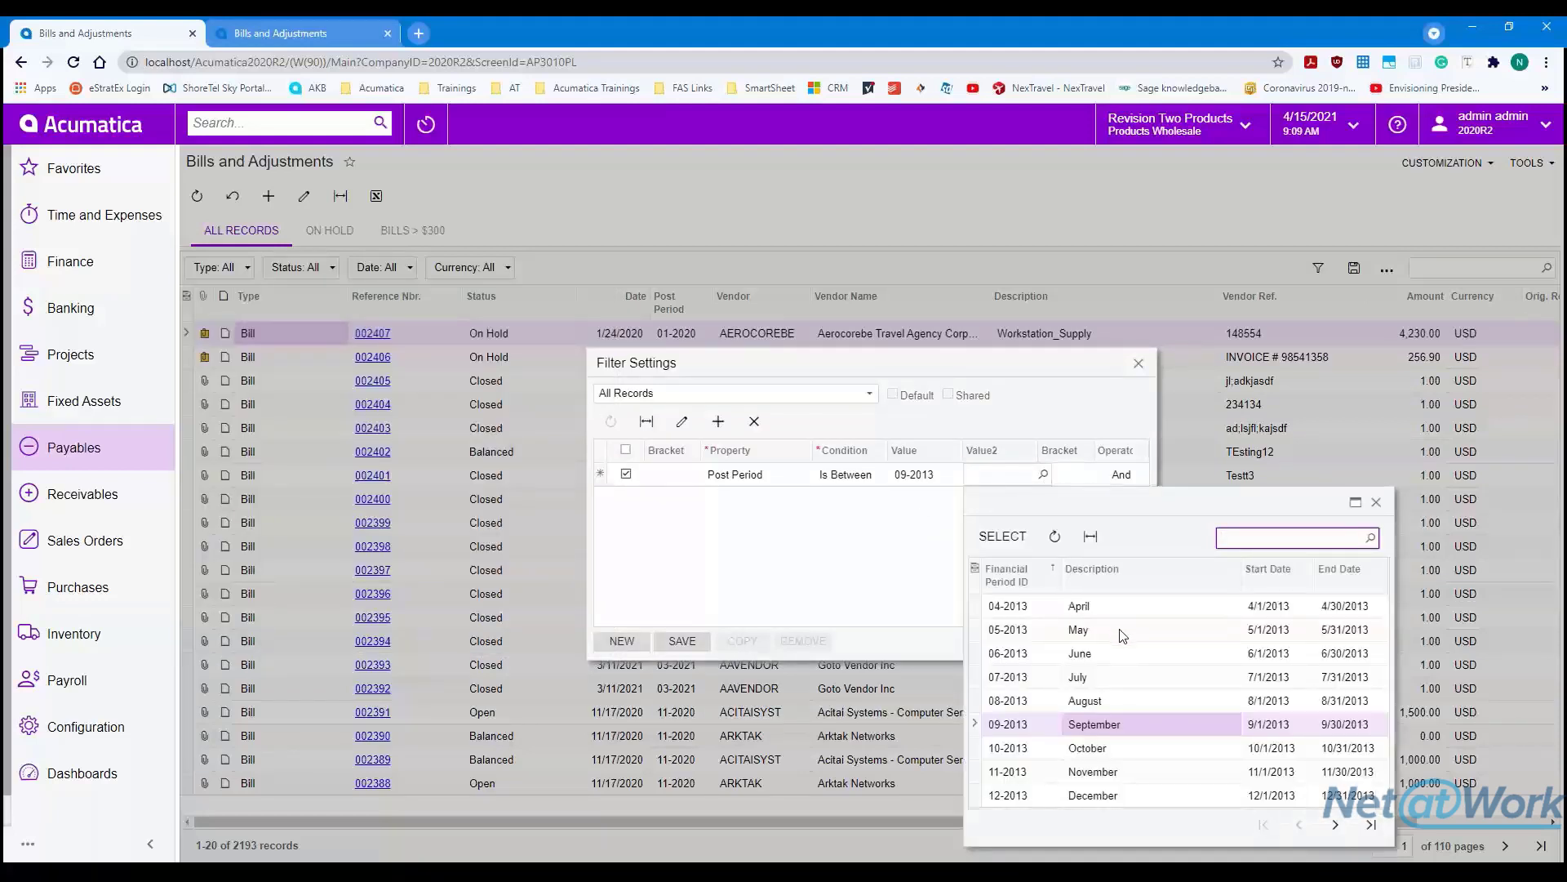
left_click(1110, 741)
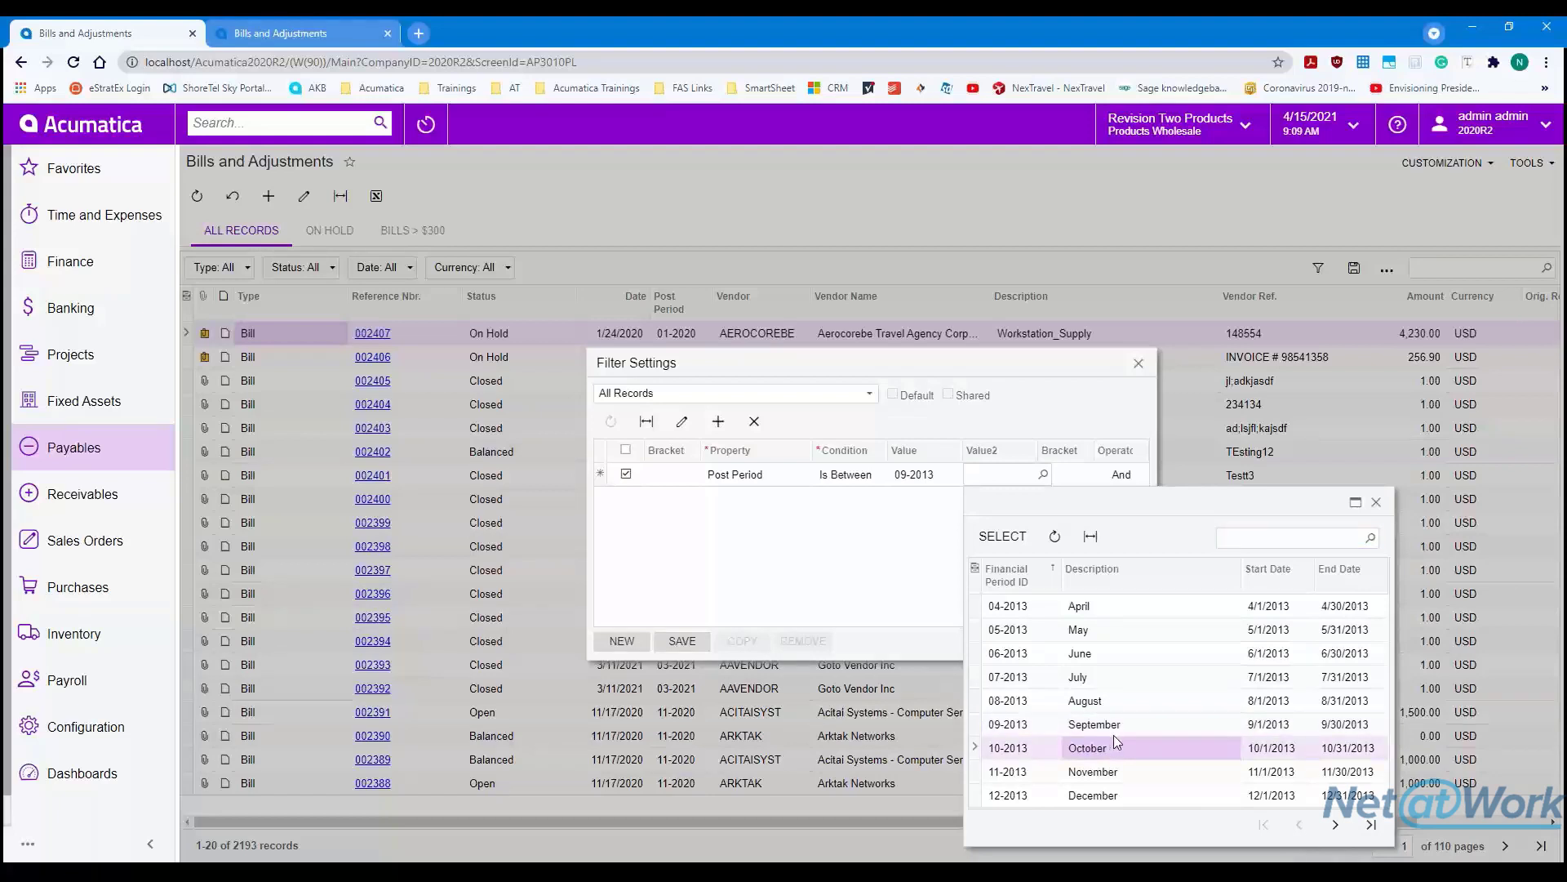
left_click(1335, 825)
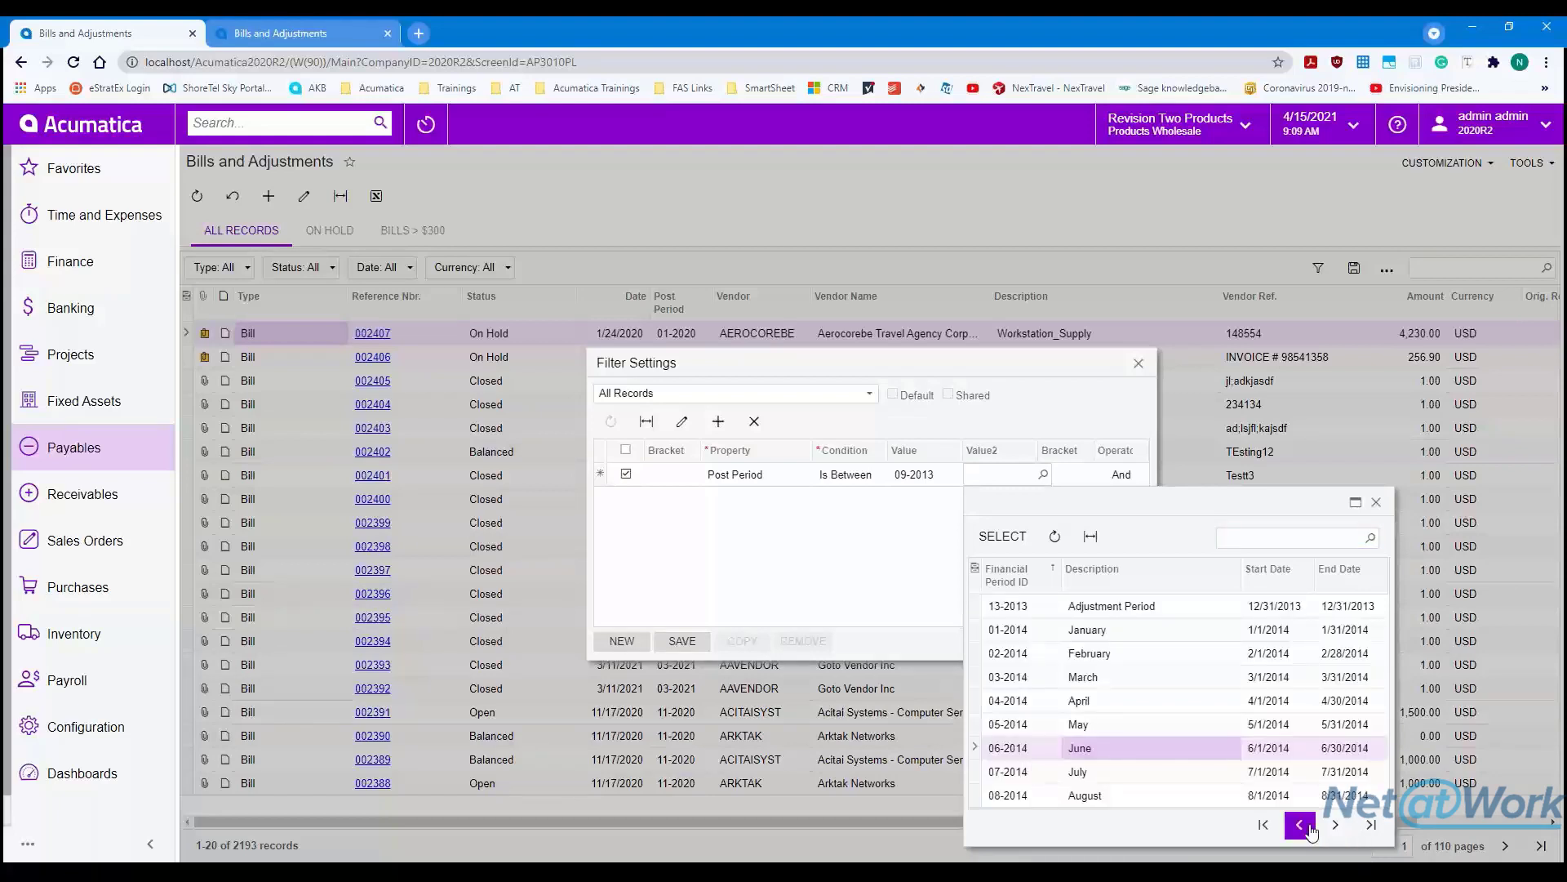
left_click(1309, 828)
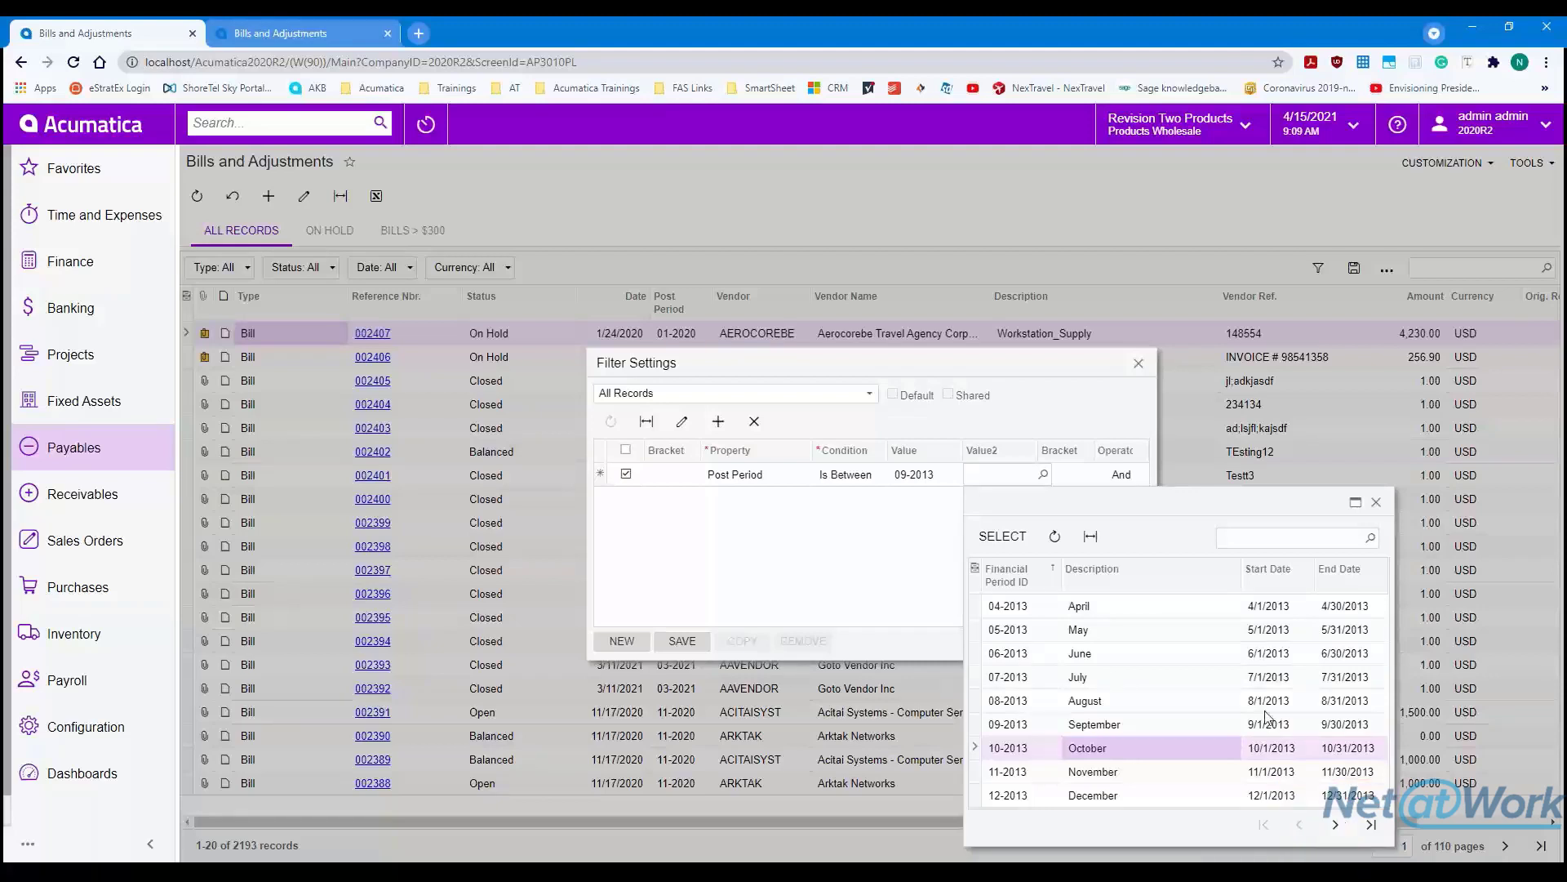
key("Down")
key("Down")
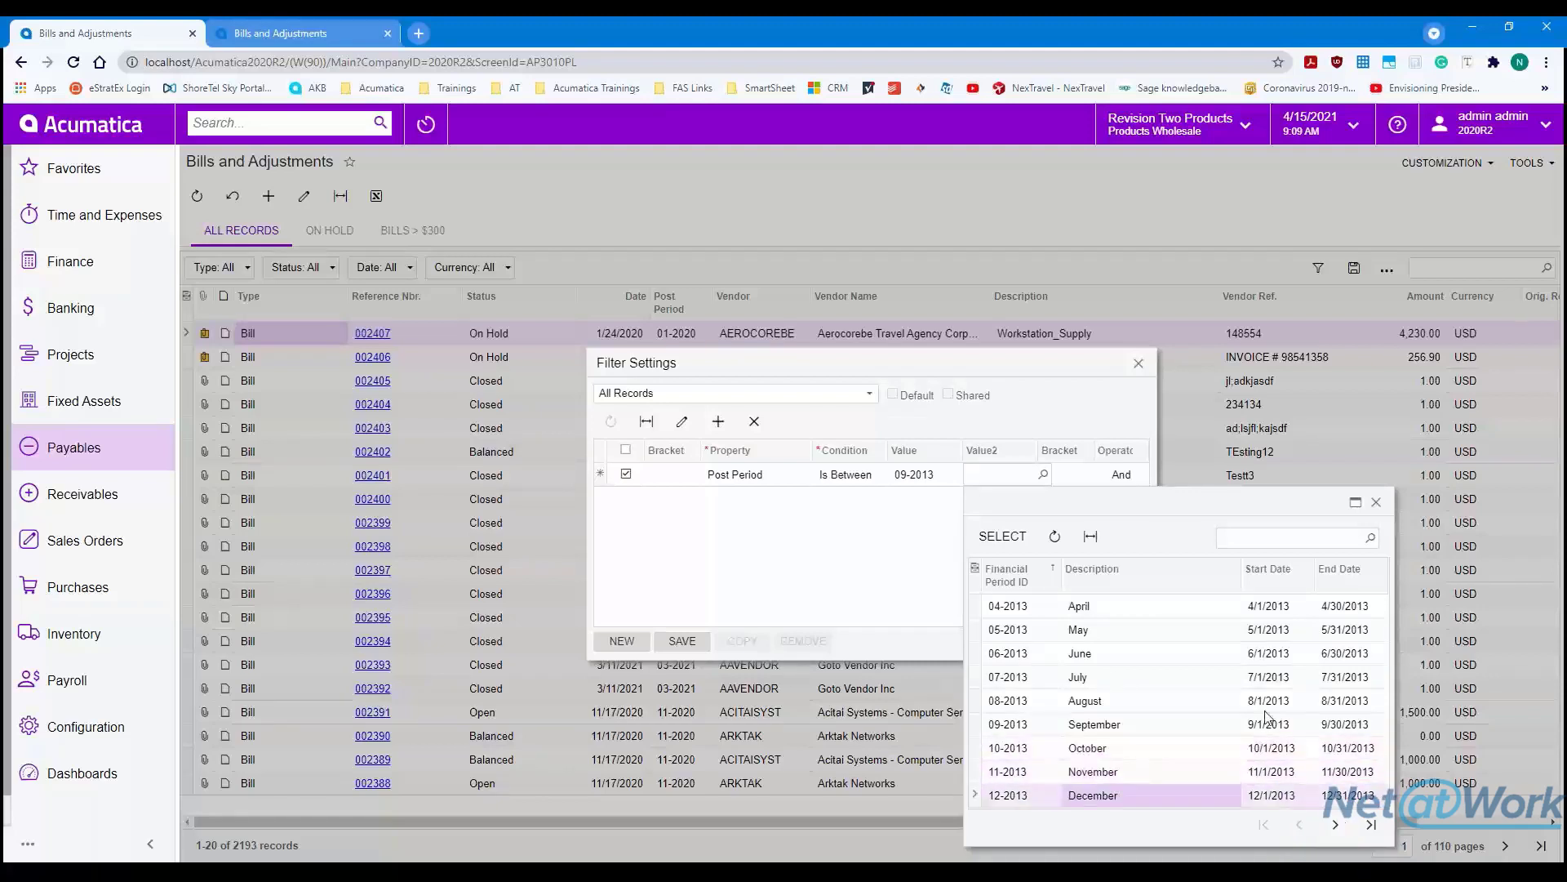
key("Down")
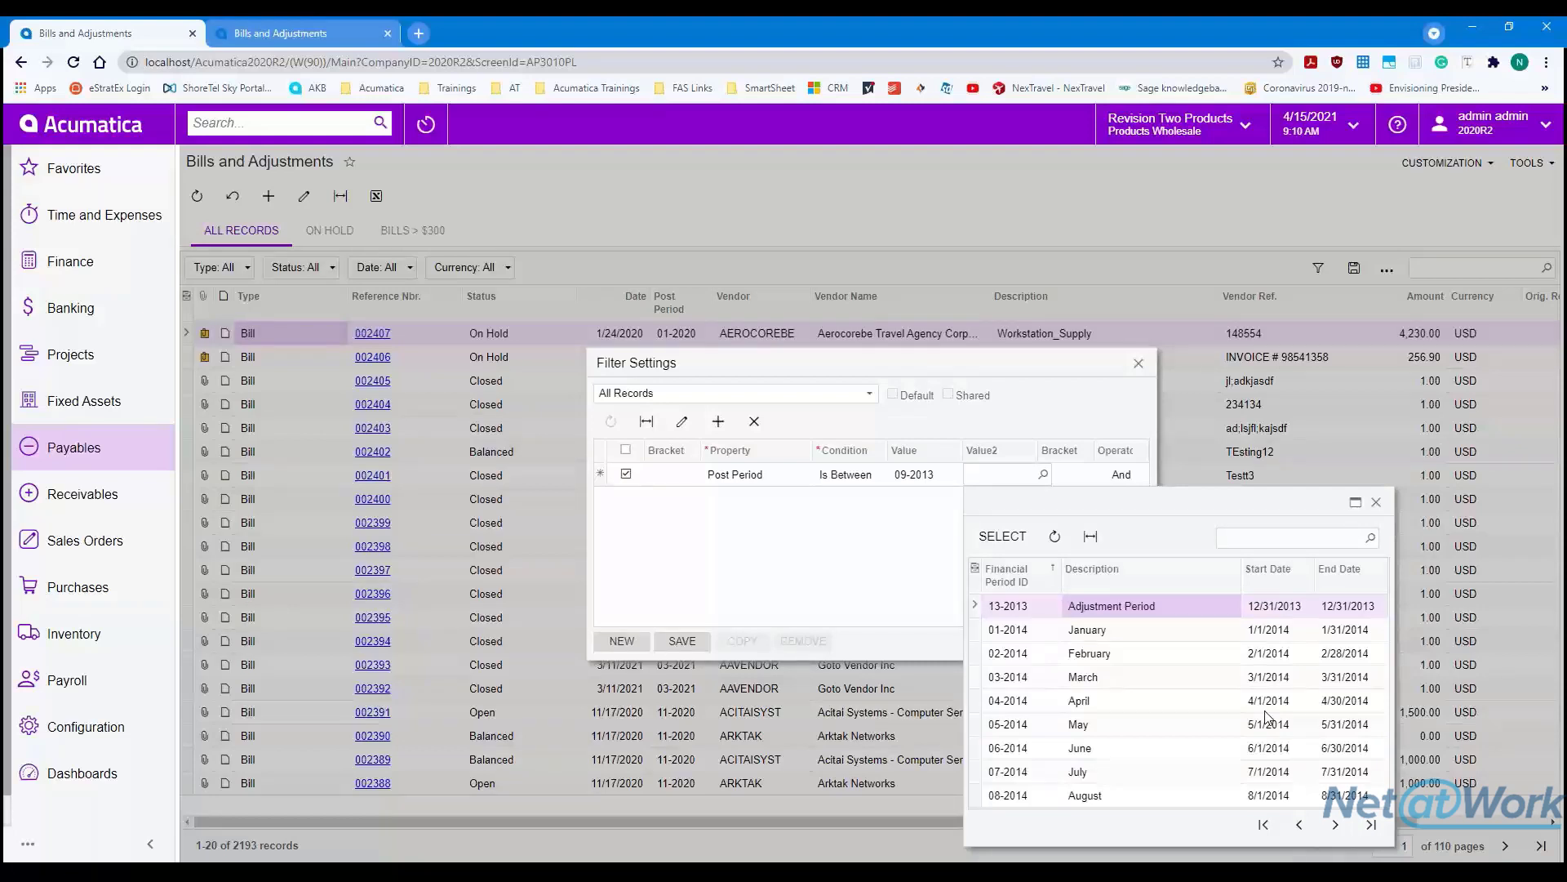
key("Down")
key("Down")
key("Down")
key("Up")
key("Up")
key("Up")
key("Up")
key("Up")
key("Up")
key("Up")
key("Up")
key("Up")
key("Up")
key("Down")
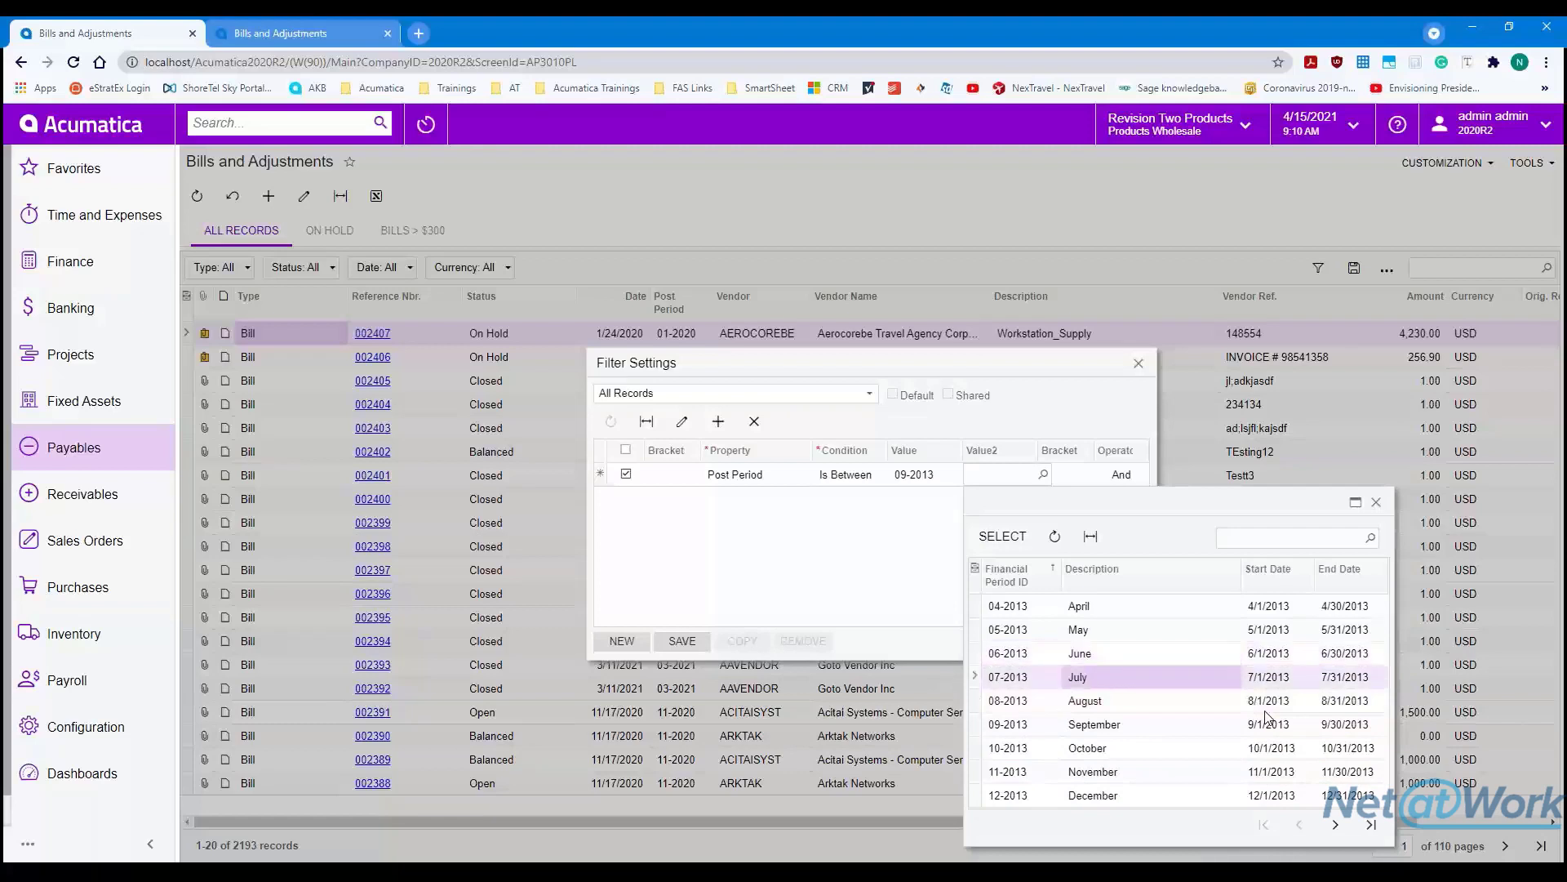
key("Down")
key("Down")
key("Down")
key("Down")
key("Down")
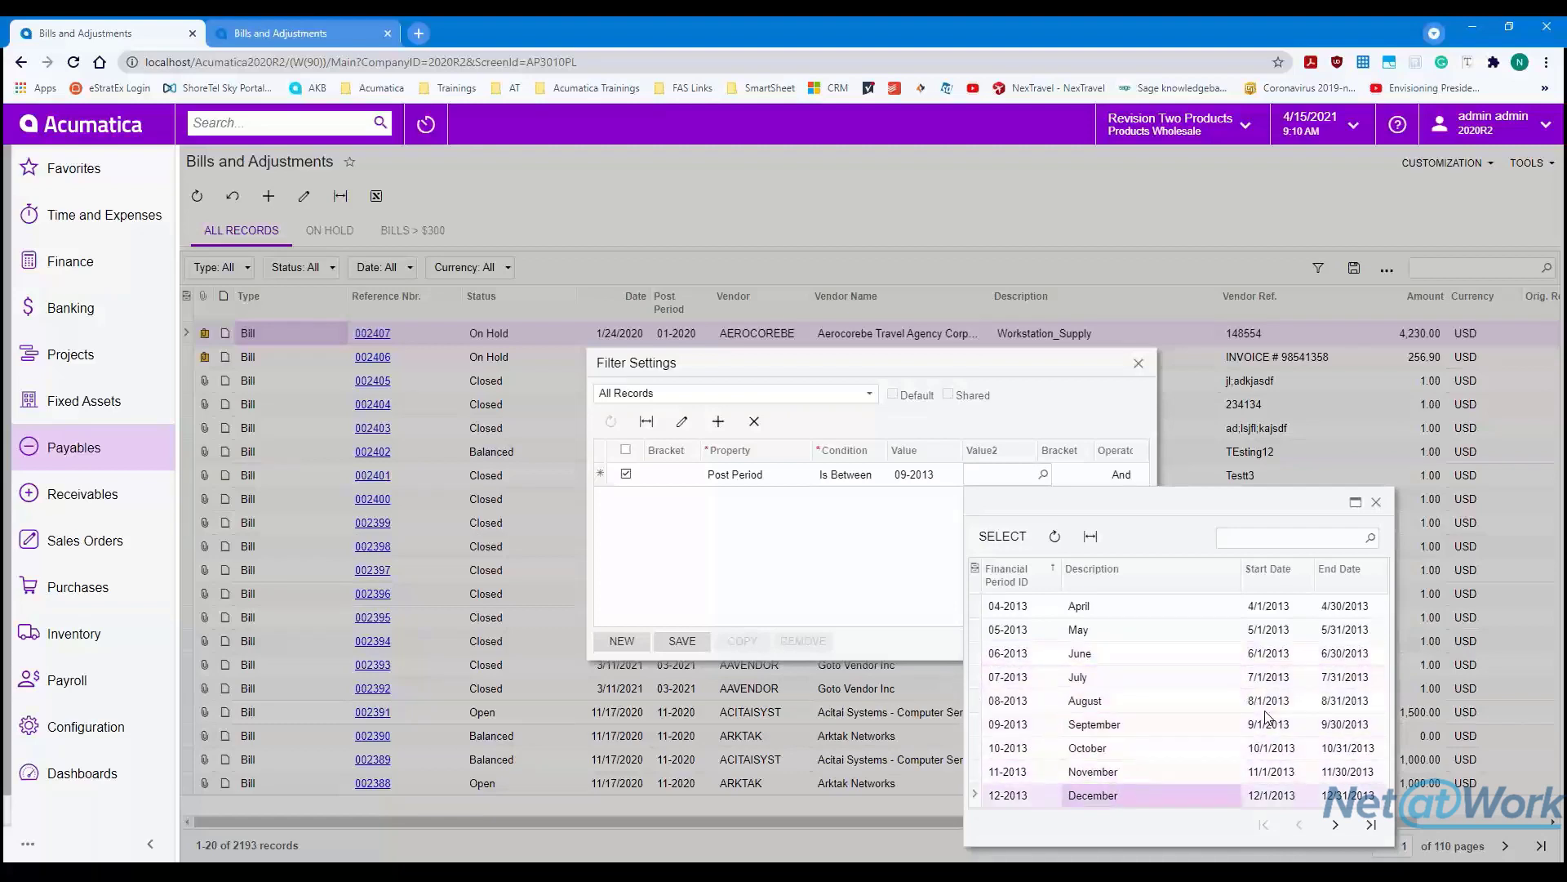
key("Down")
key("Down")
key("Down")
key("Down")
key("Down")
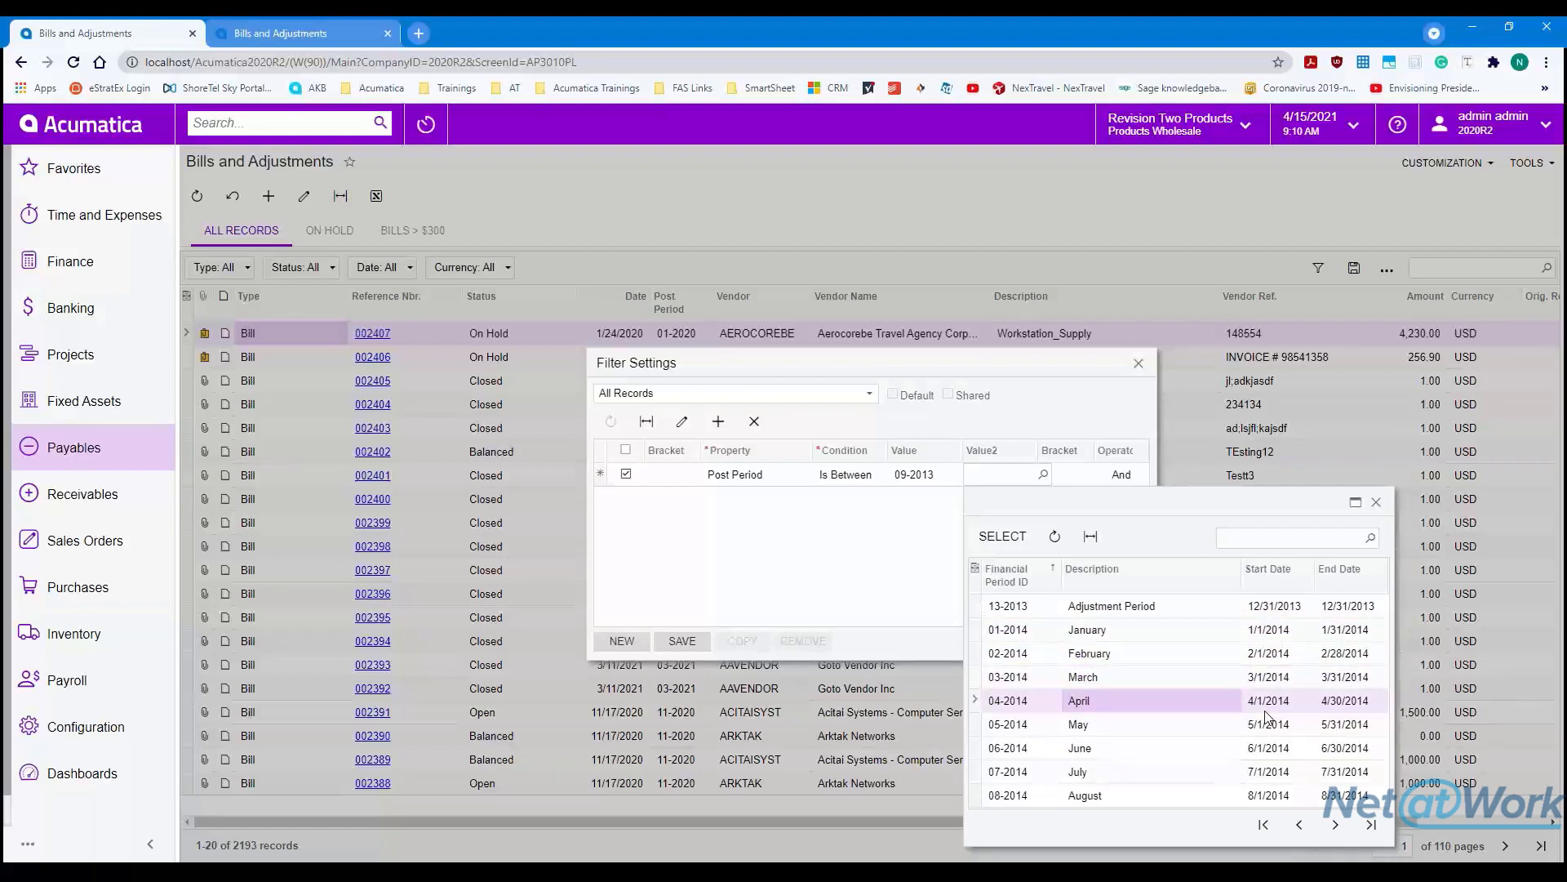
key("Down")
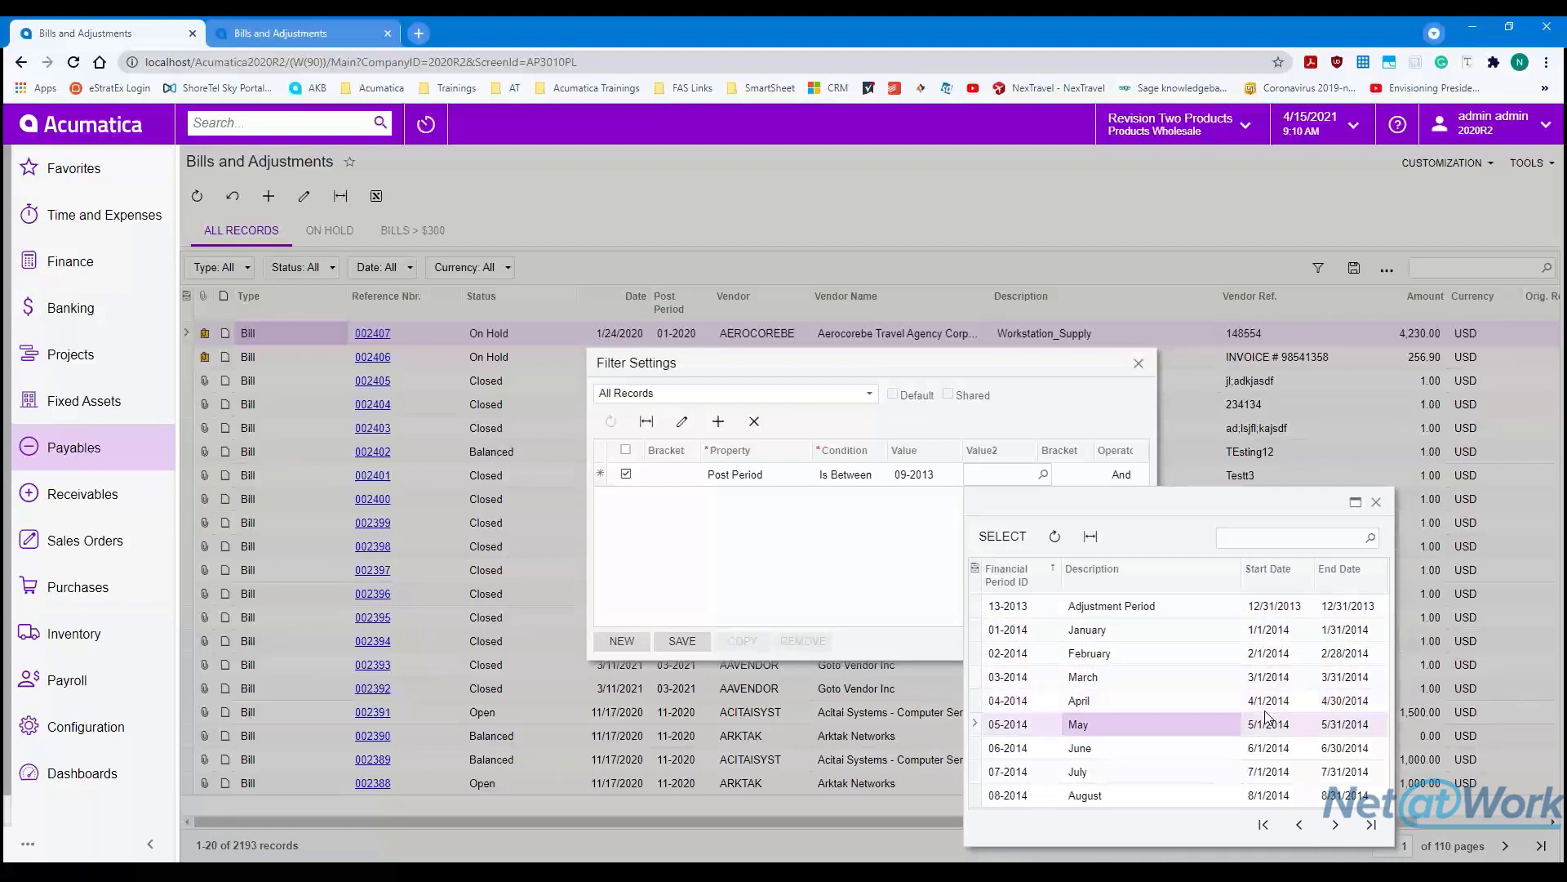
key("Return")
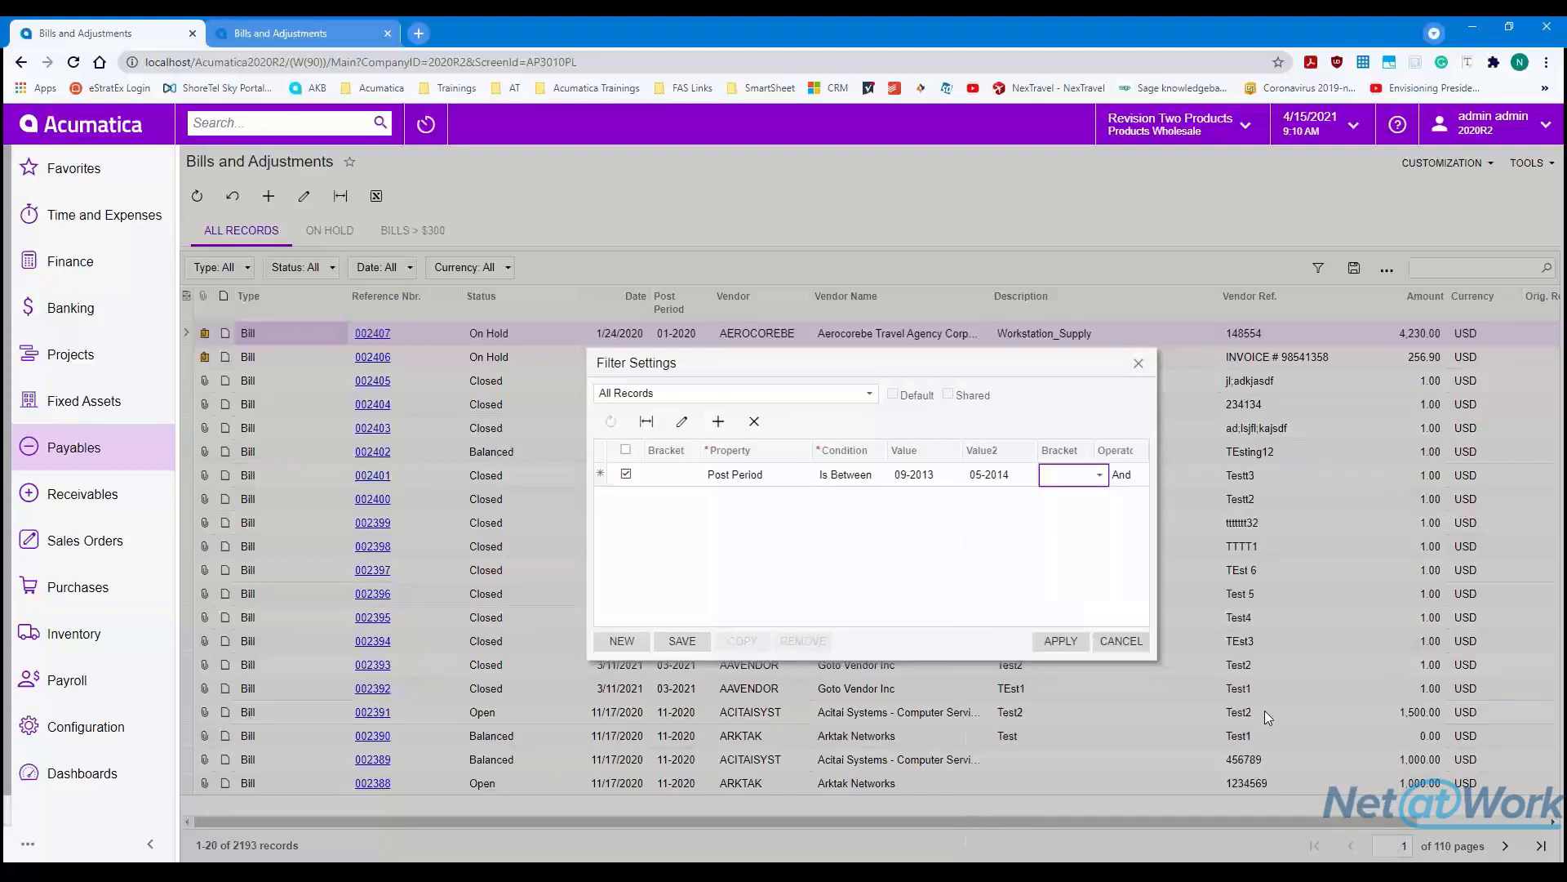
left_click(1062, 642)
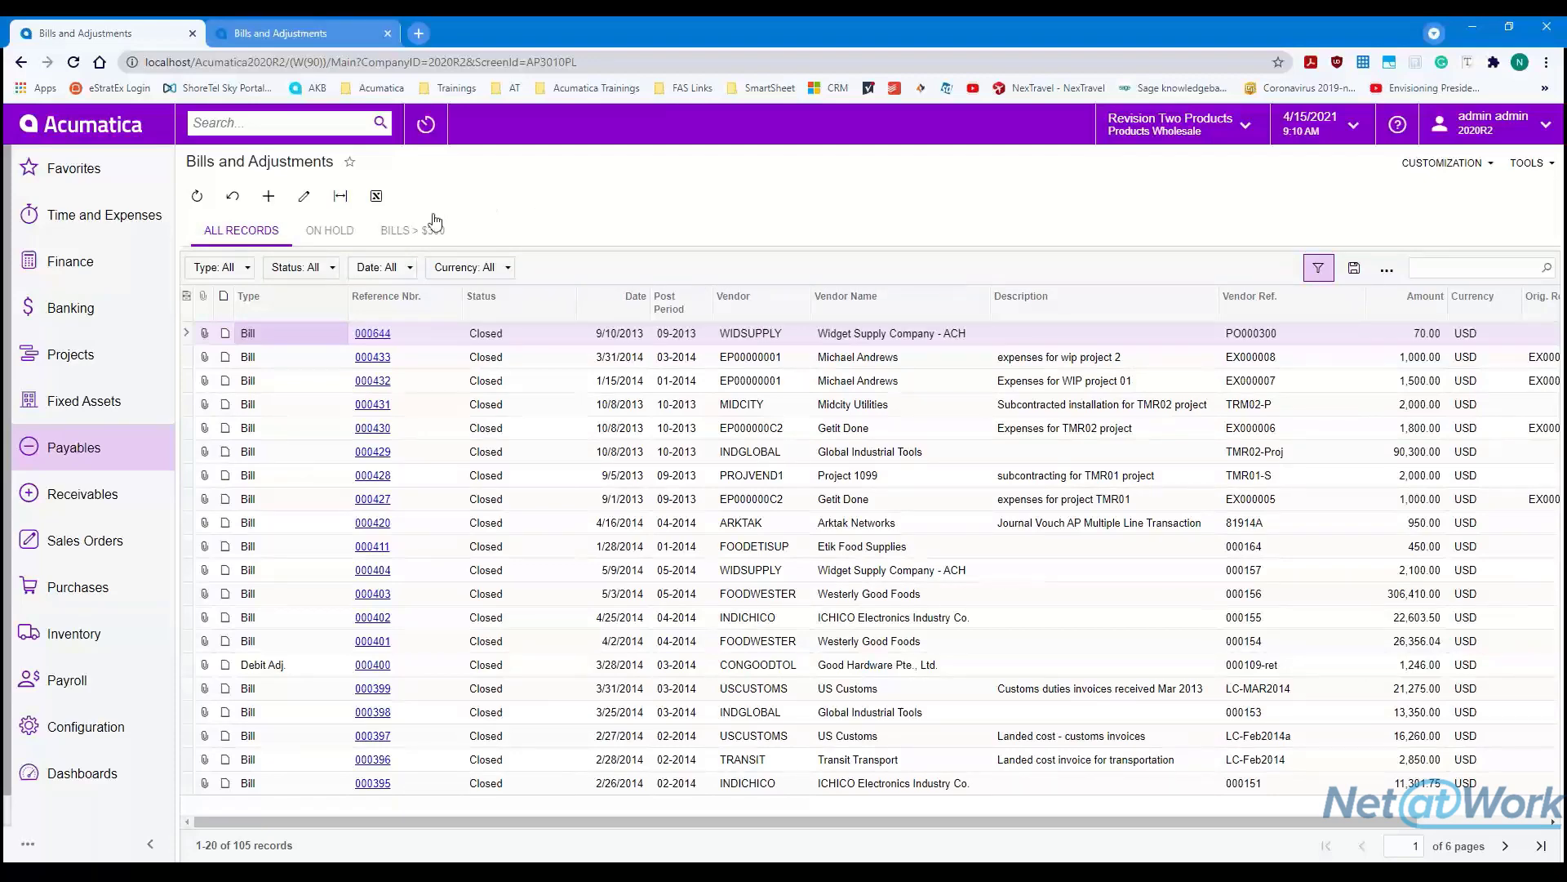
- Save the post period filter under the name "Between Period 03" and apply it with the Shared option enabled
left_click(1317, 268)
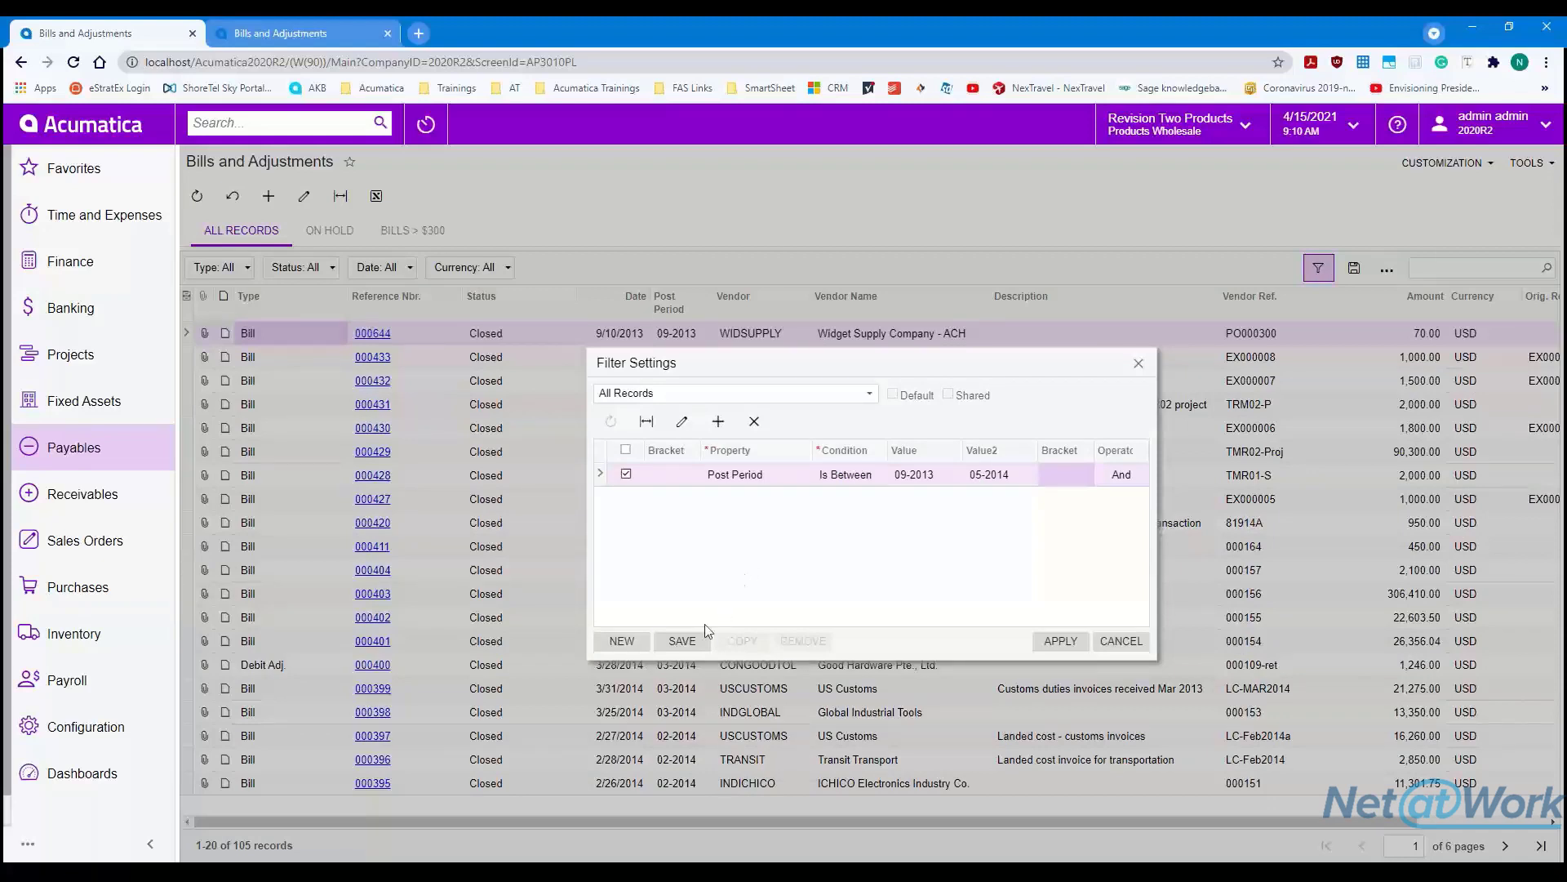
left_click(684, 641)
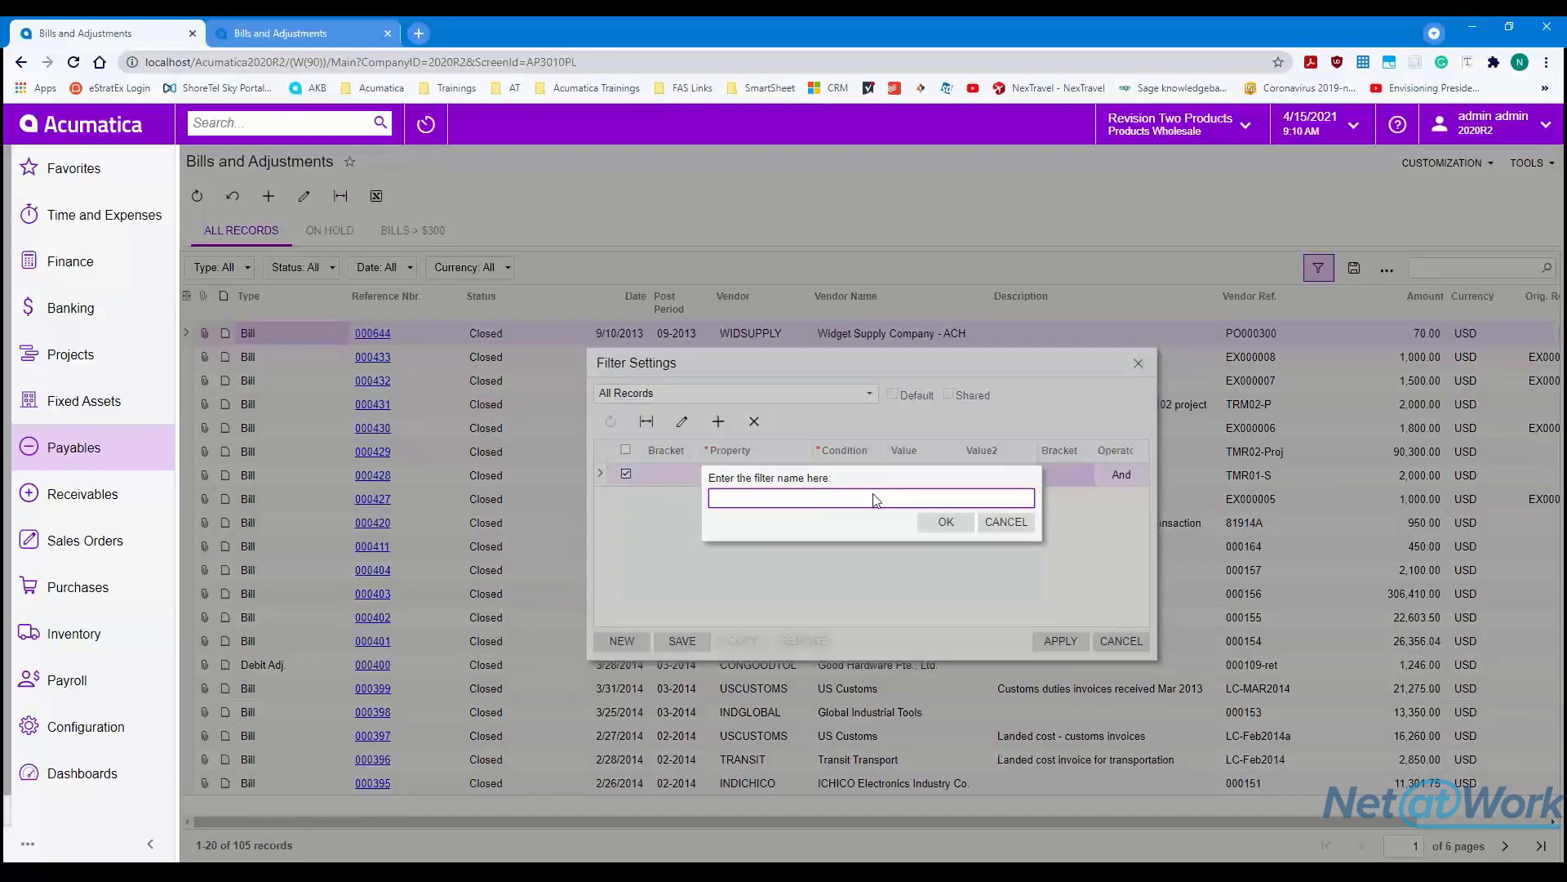
type("Between Period 03")
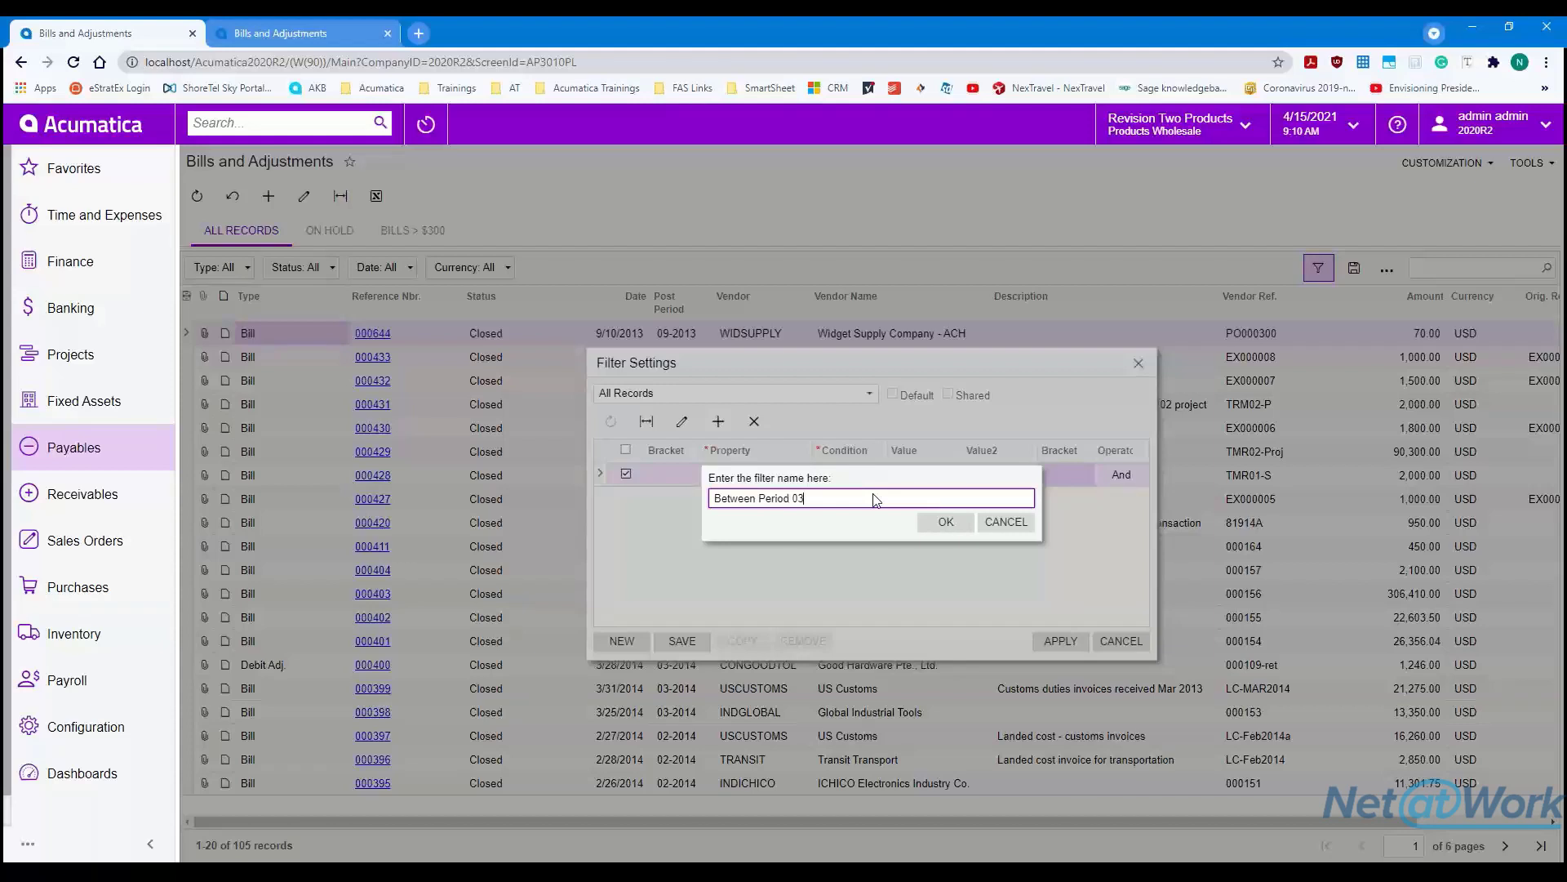
left_click(945, 523)
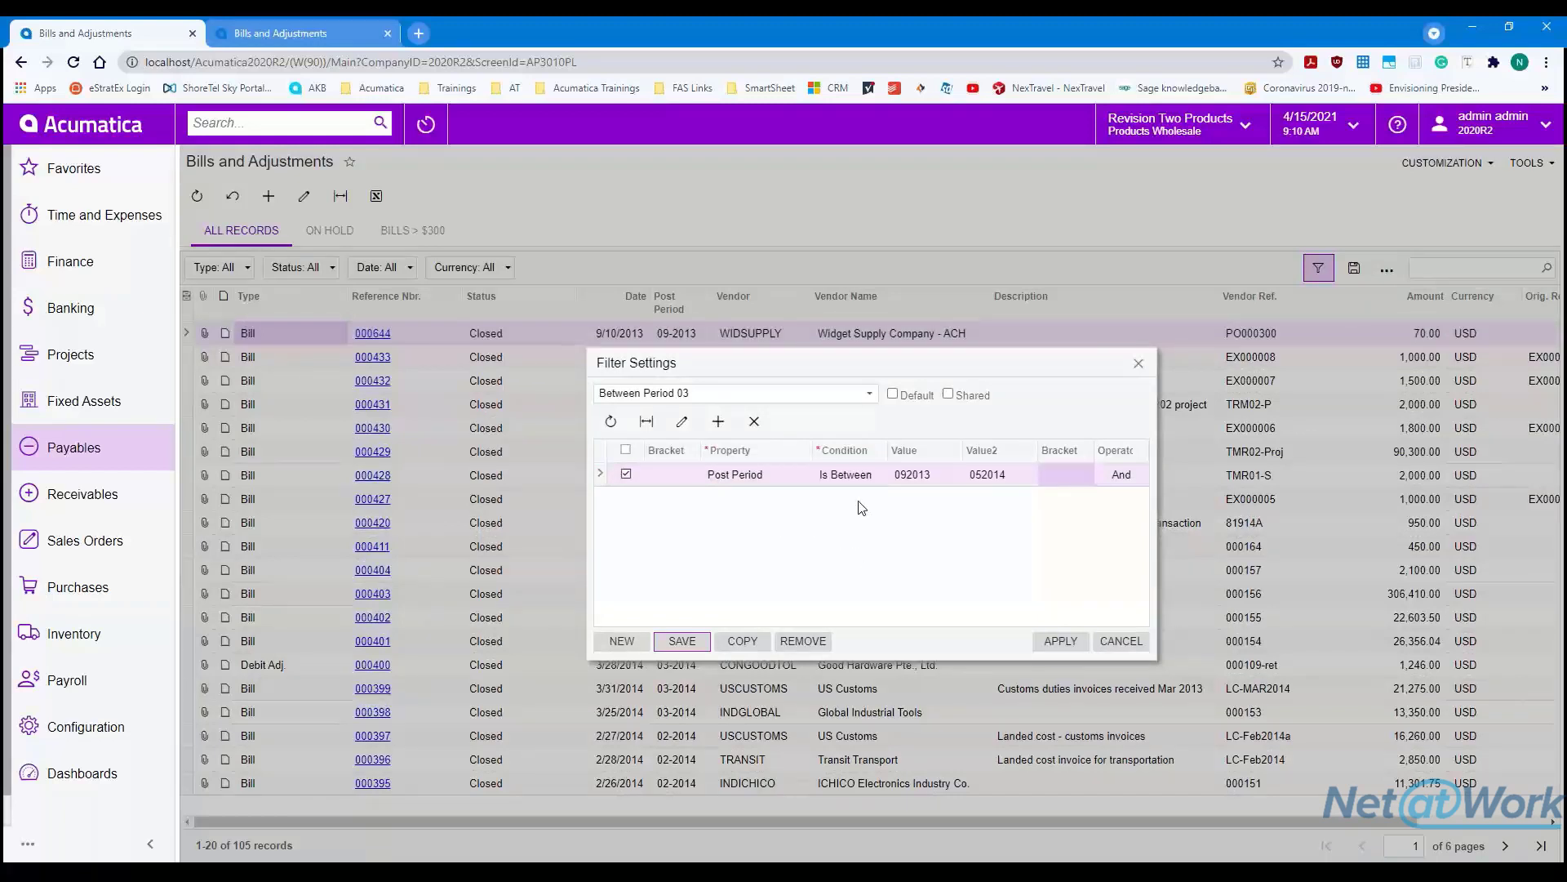
left_click(949, 395)
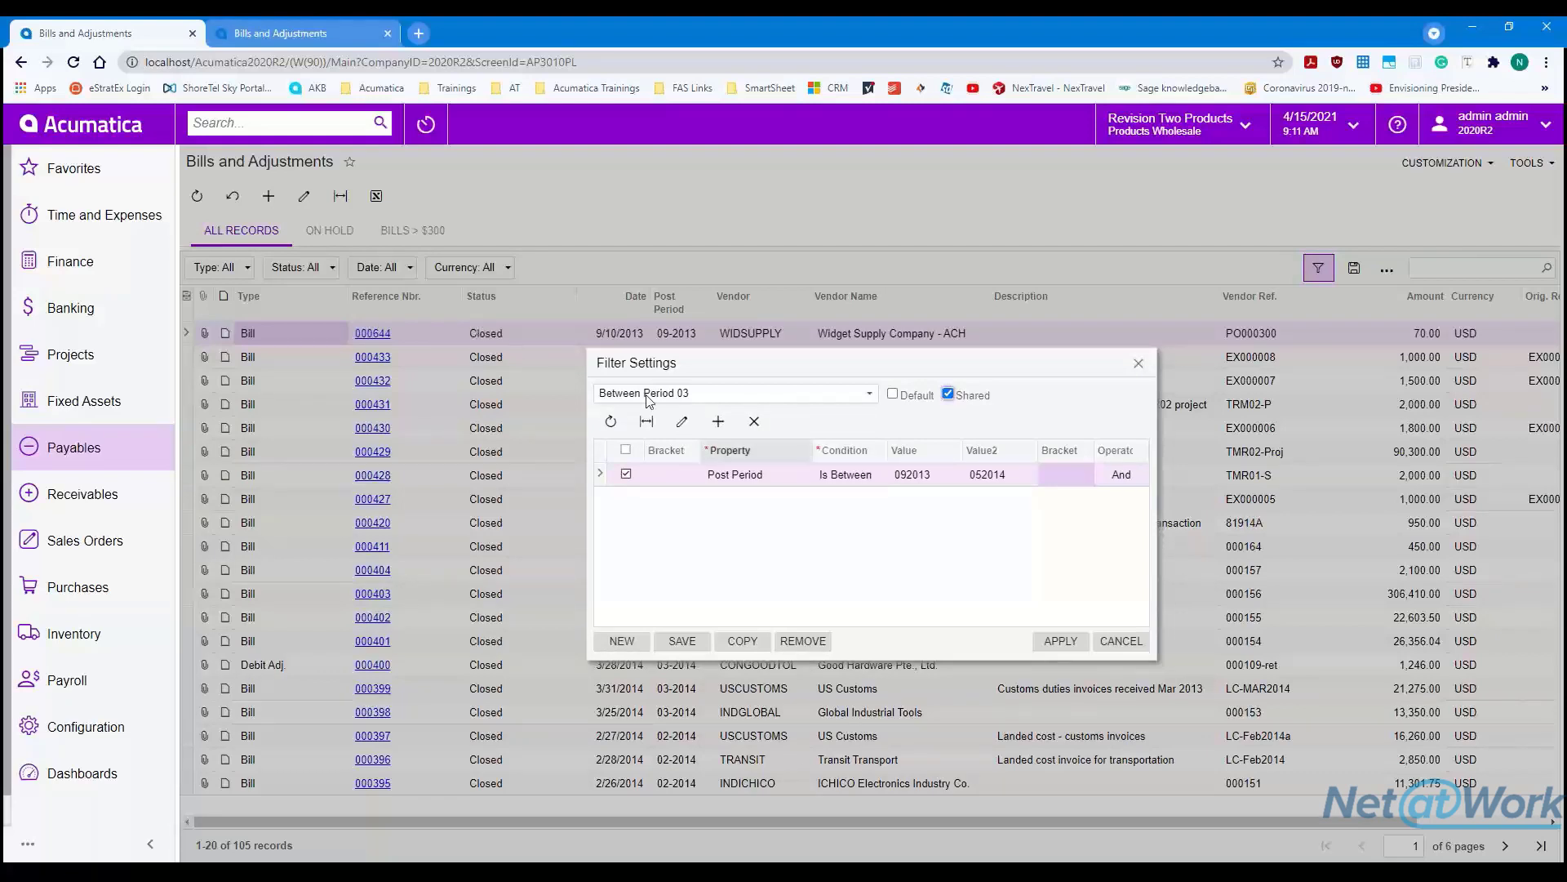
left_click(1065, 643)
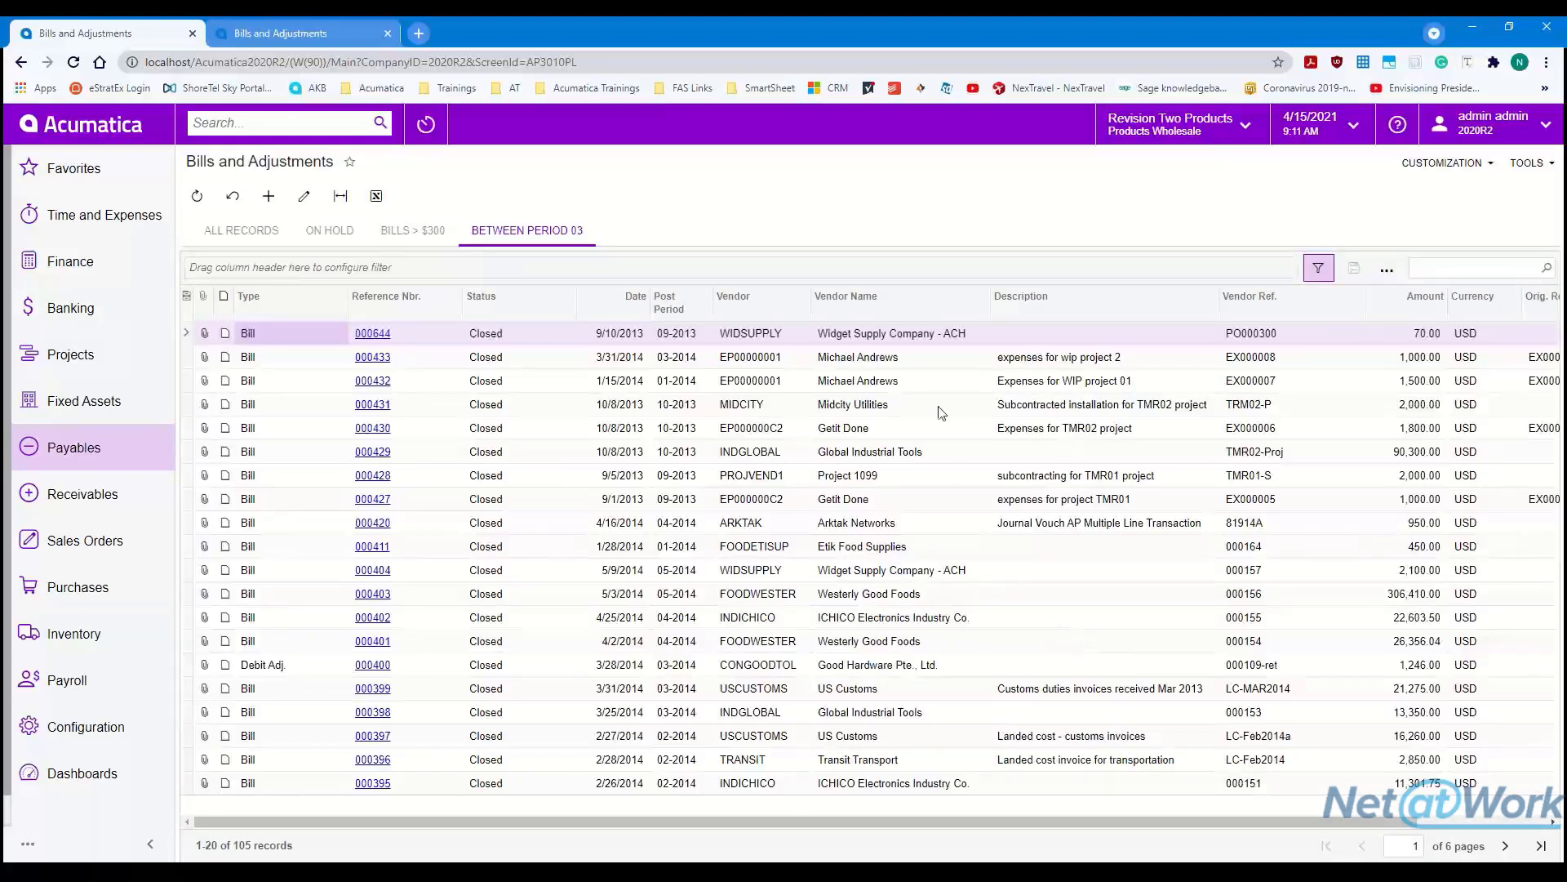
- Reopen the Bills and Adjustments list from the Payables workspace
left_click(131, 451)
left_click(263, 341)
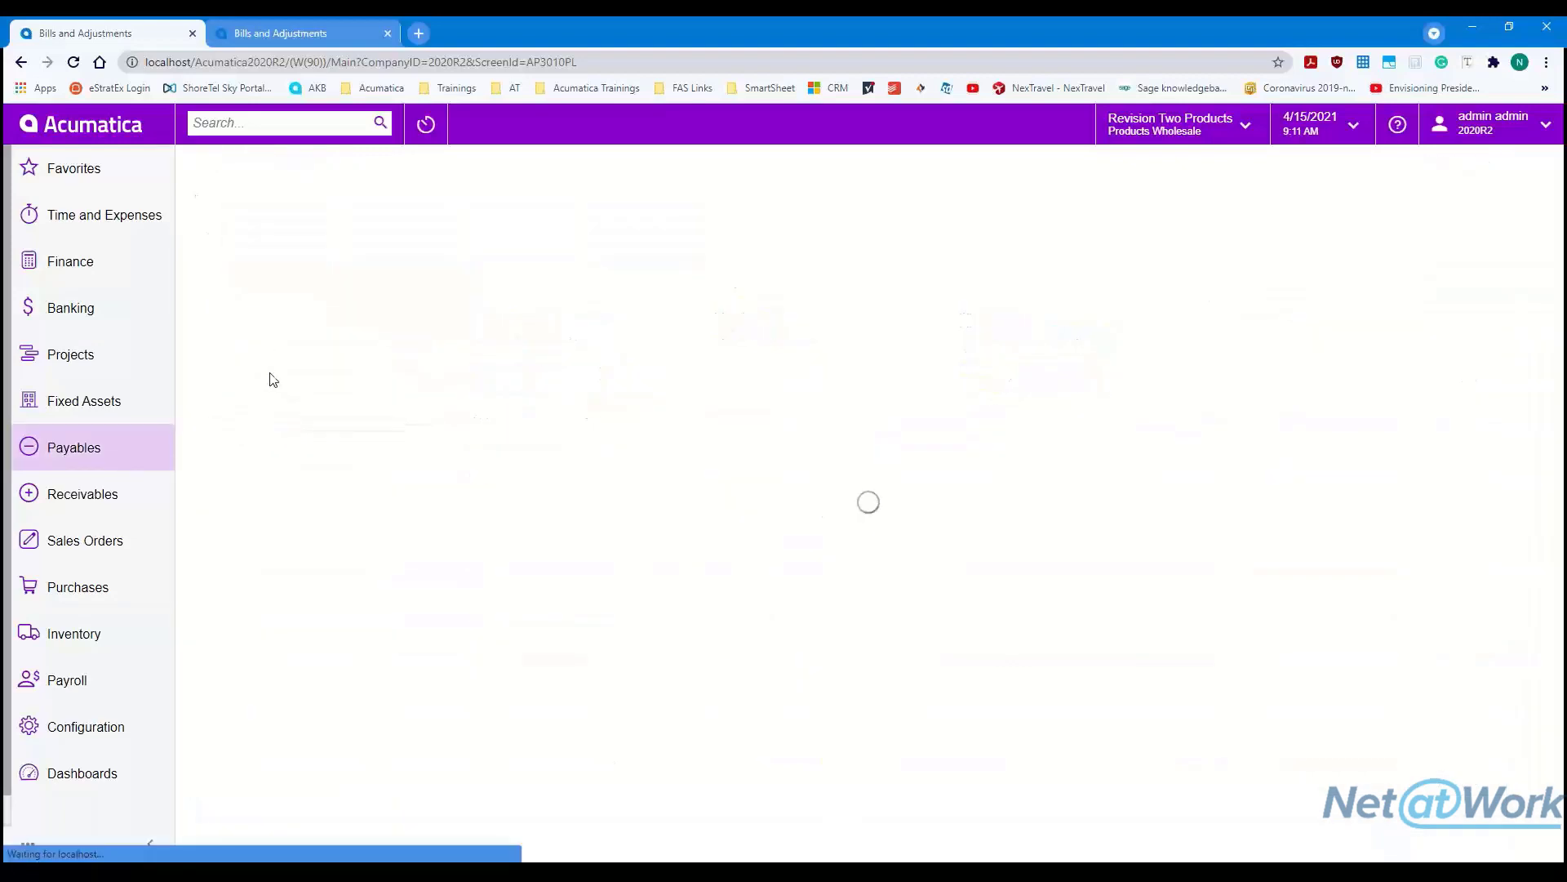
left_click(112, 456)
left_click(108, 445)
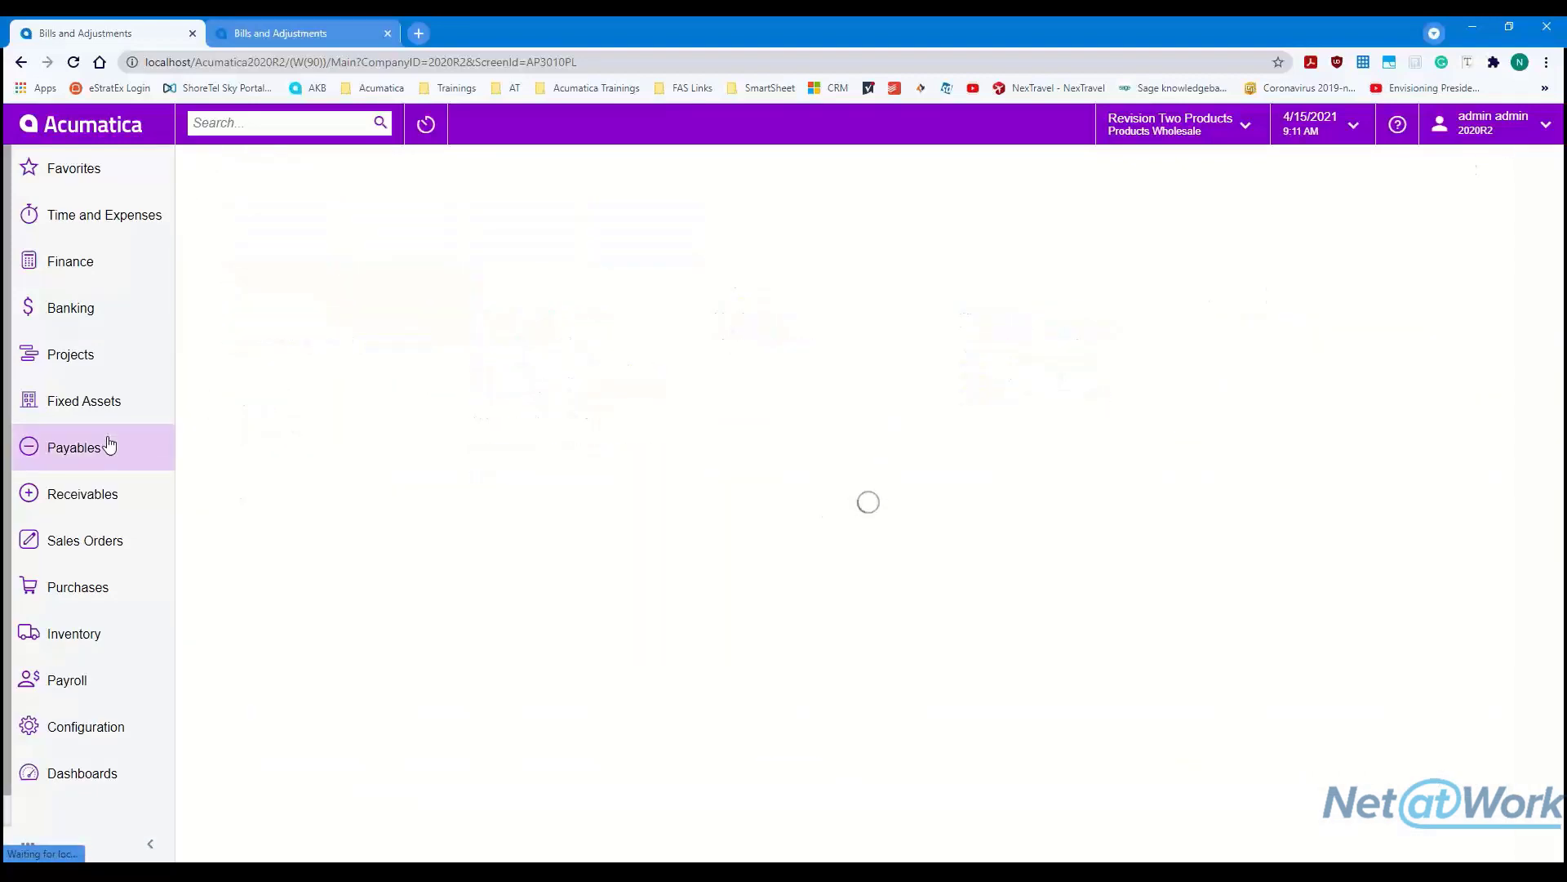
left_click(111, 446)
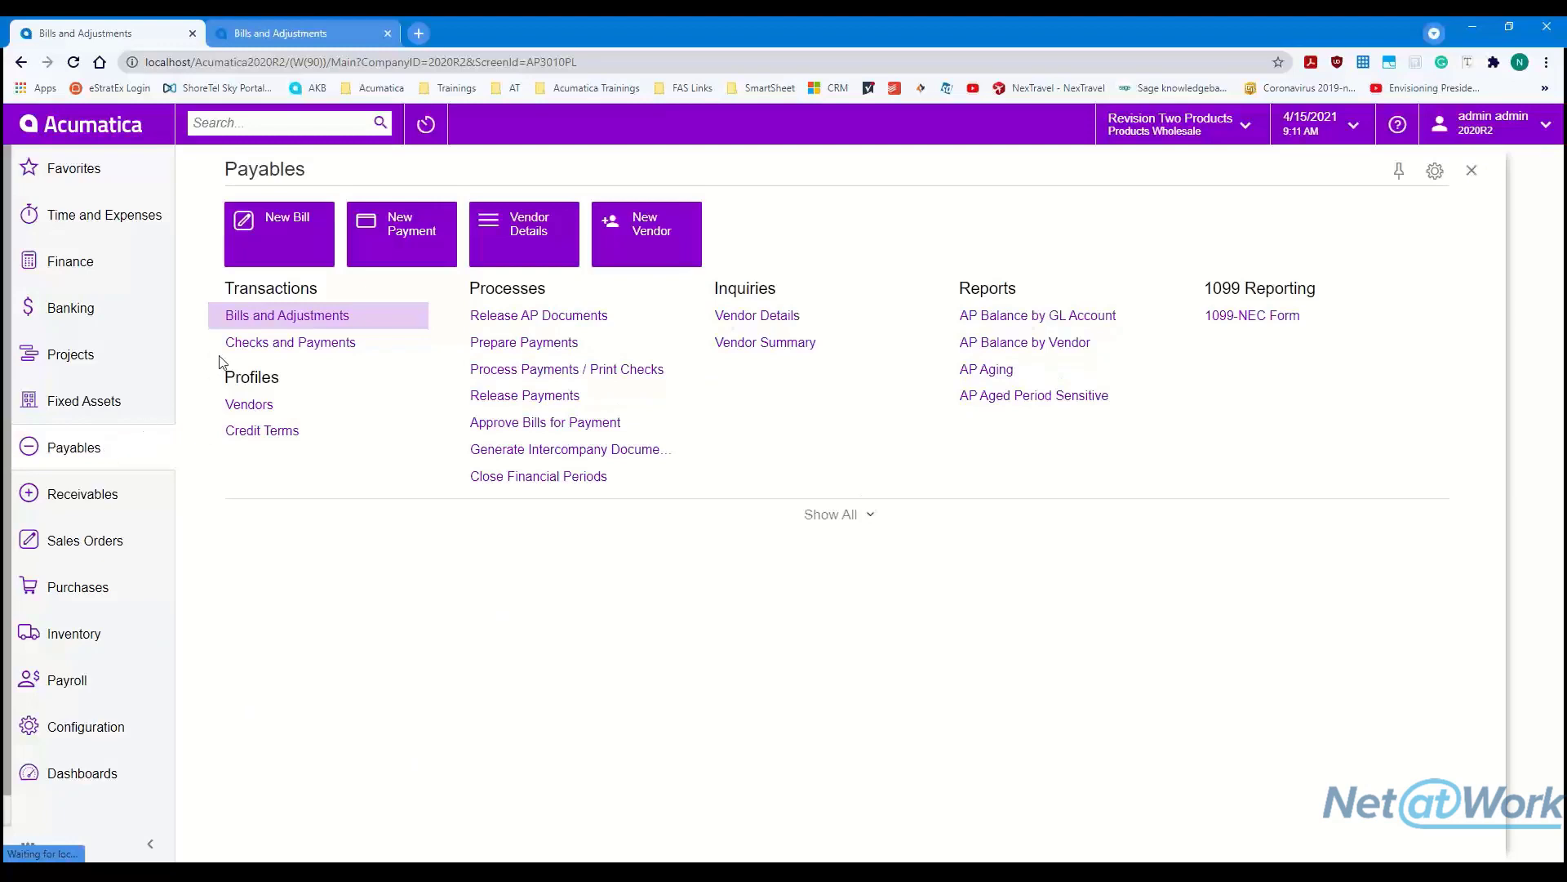
left_click(282, 321)
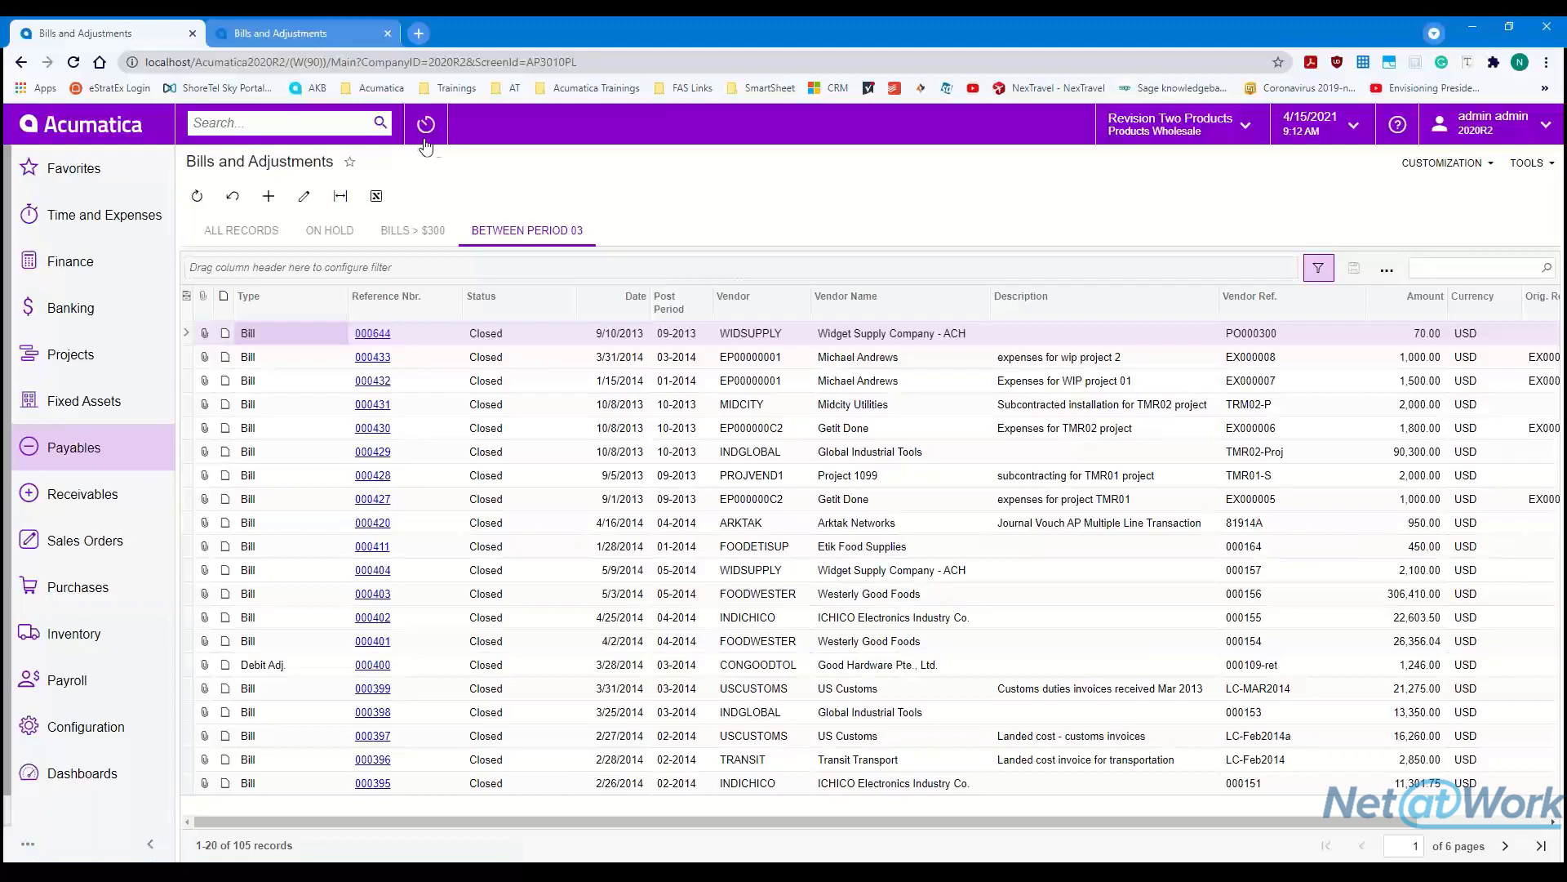
- Mark the Between Period 03 filter as shared in its filter settings and save it
left_click(1319, 269)
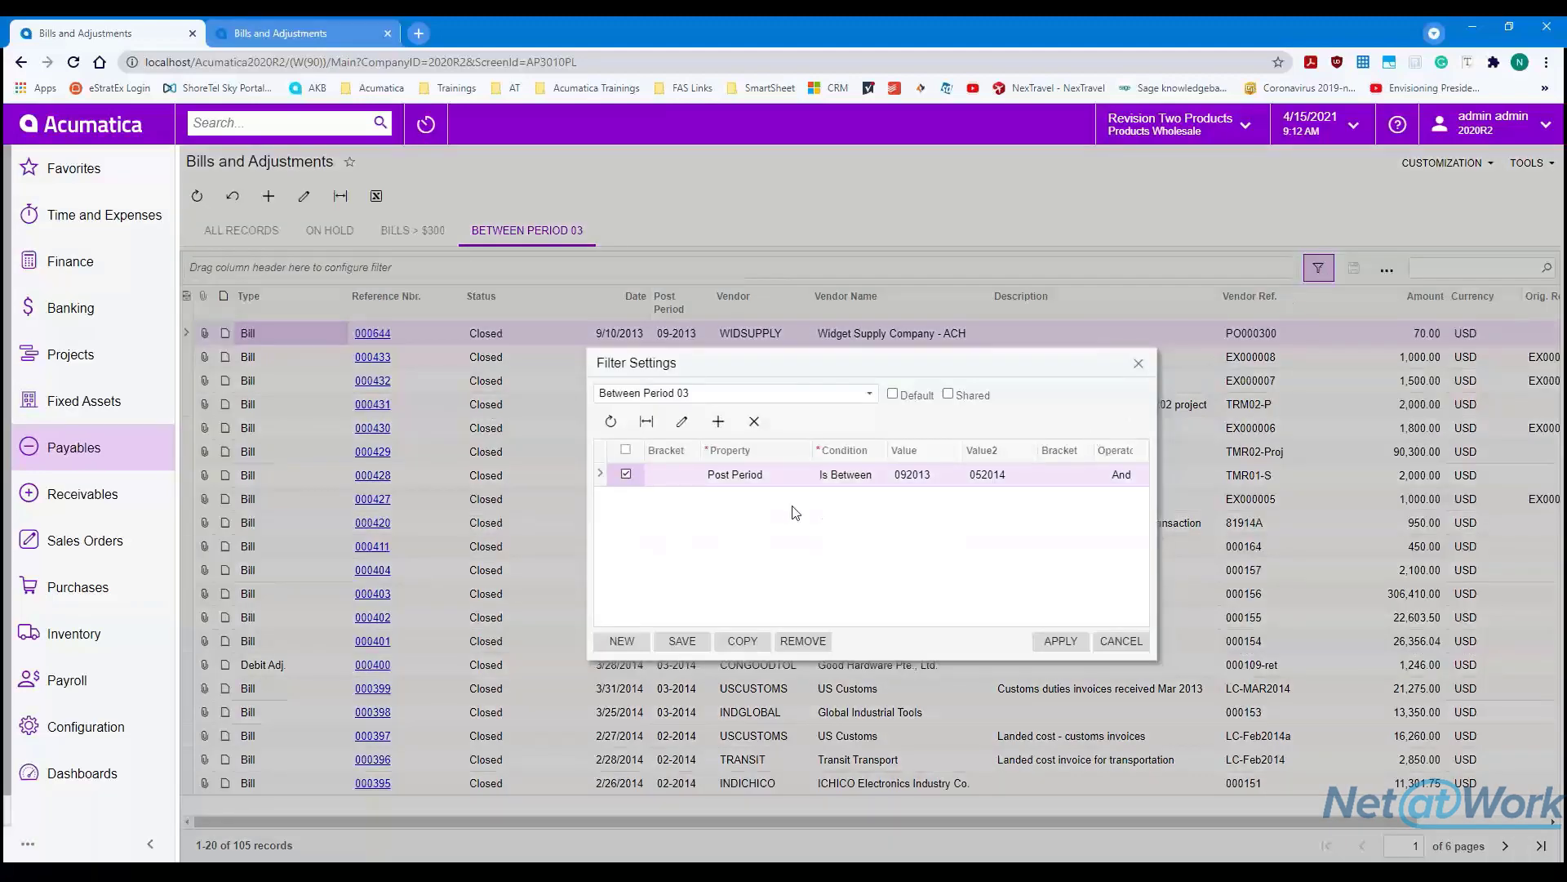
left_click(949, 396)
left_click(701, 642)
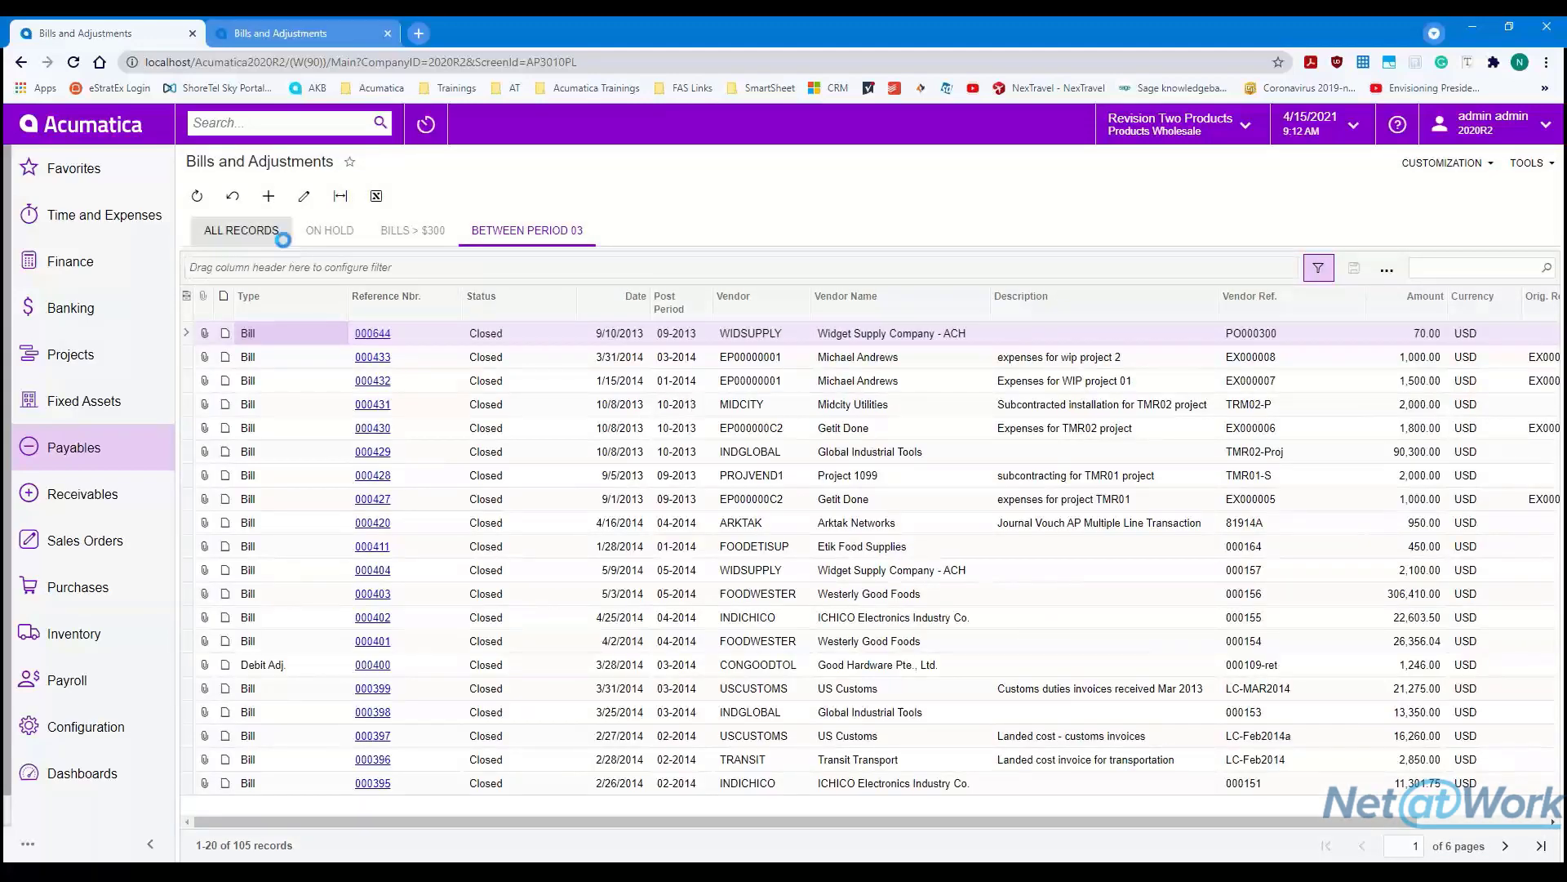
- Switch the list to All Records, open Checks and Payments from Payables, and return to Bills and Adjustments
left_click(283, 239)
left_click(122, 442)
left_click(296, 342)
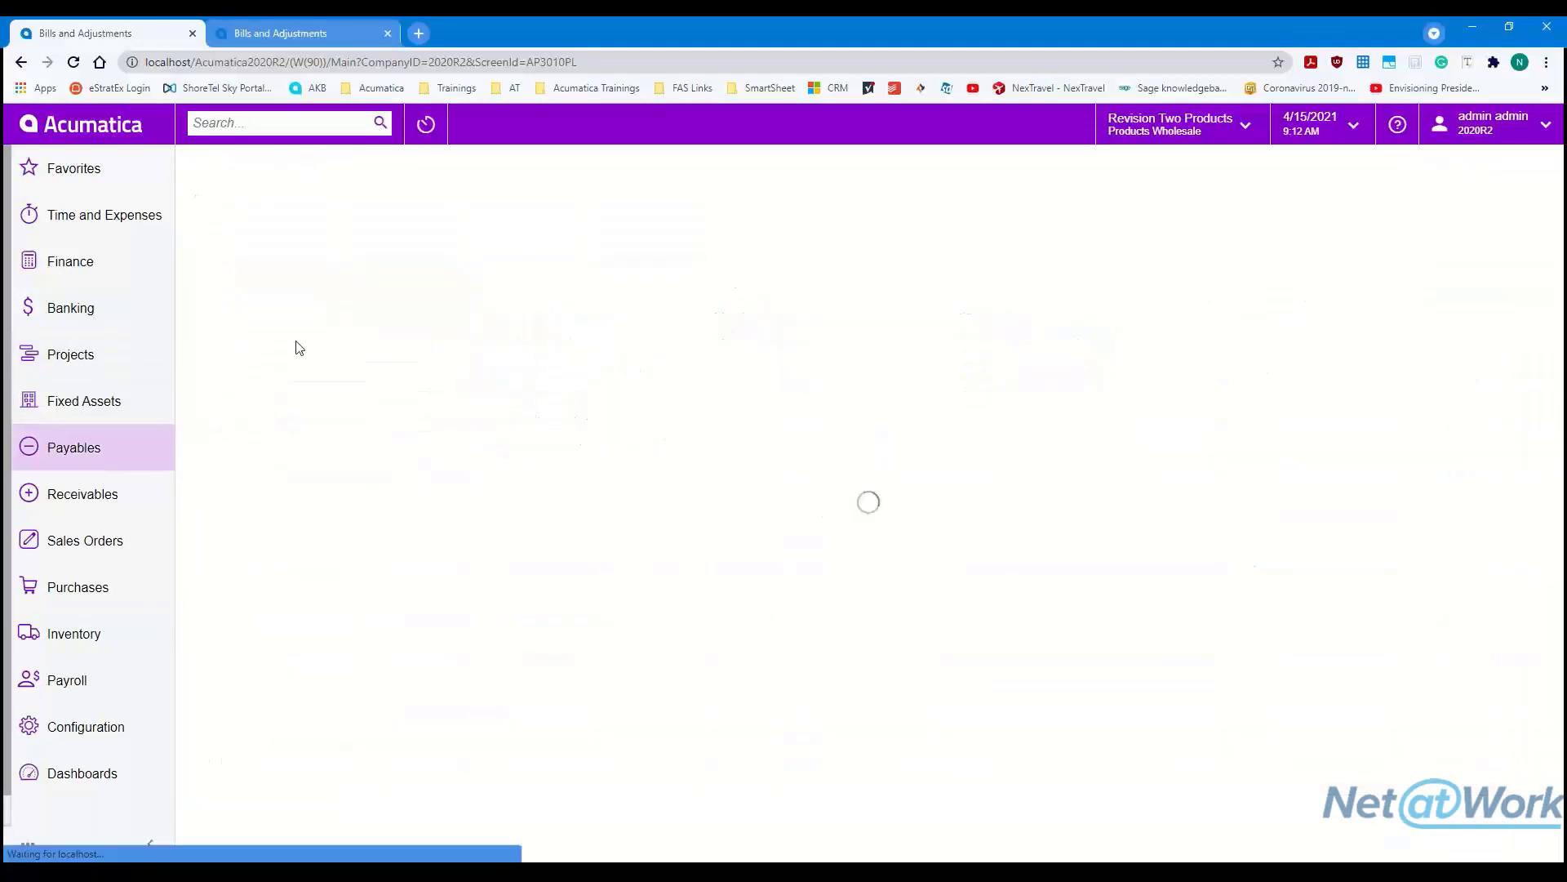
left_click(97, 443)
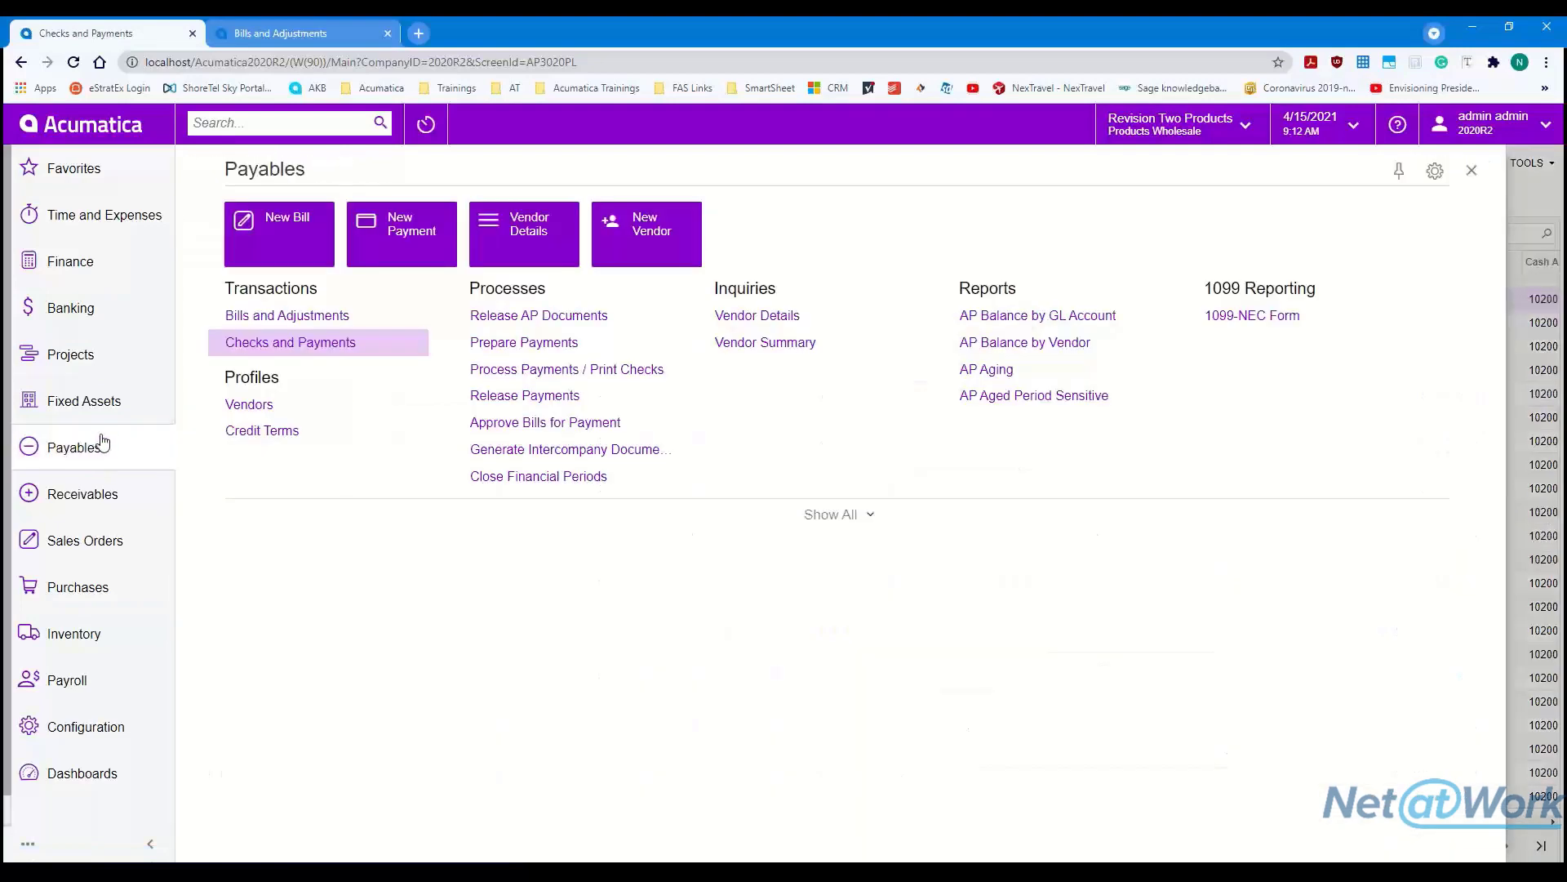
left_click(295, 318)
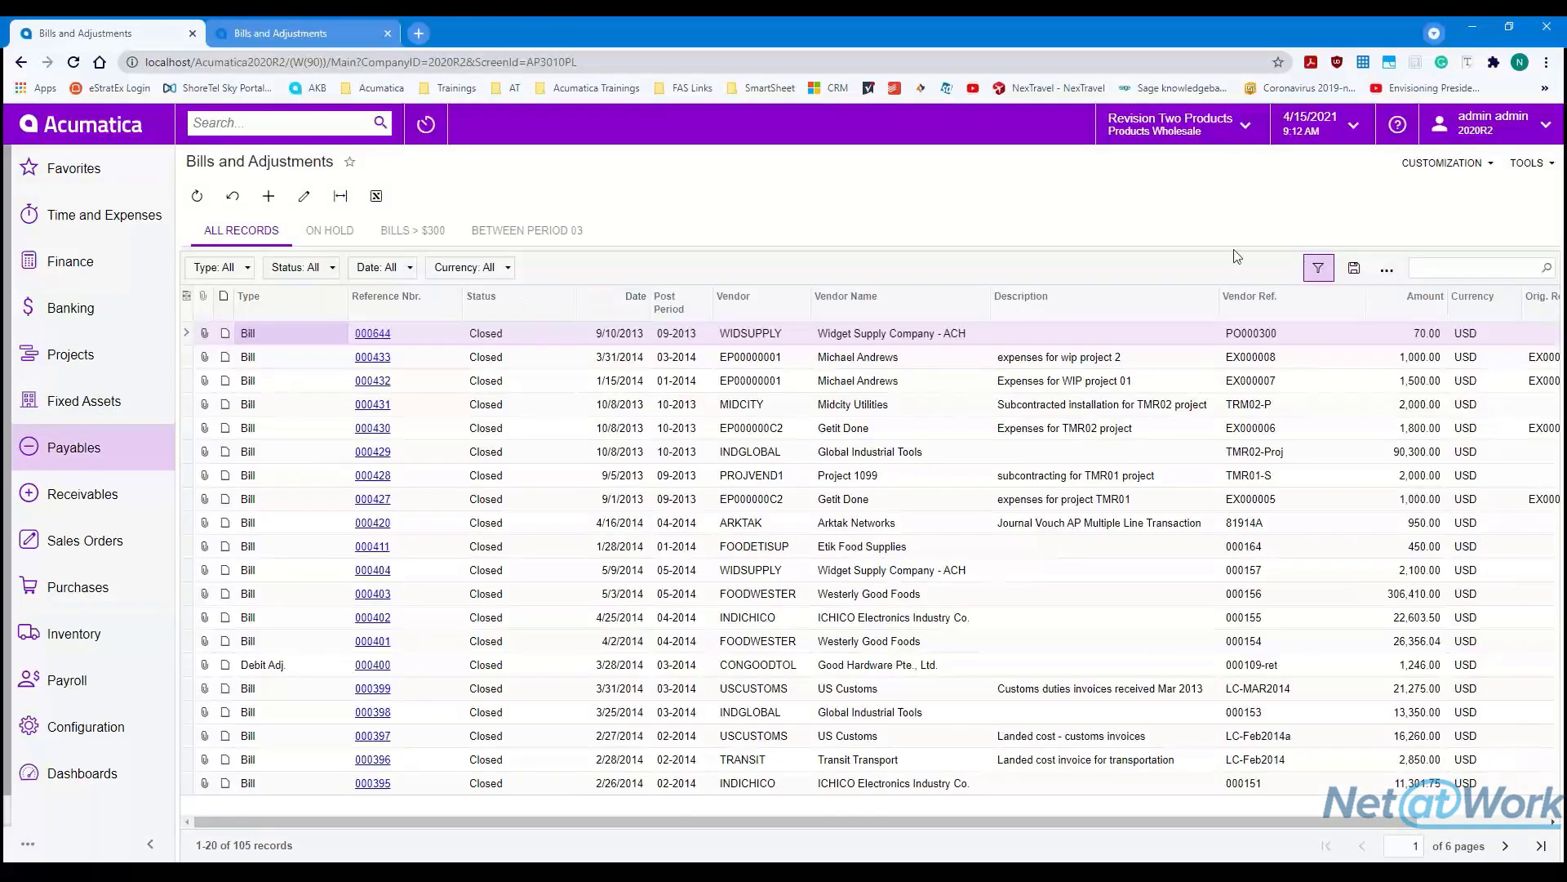
- Choose the Between Period 03 filter in the filter settings, mark it as shared, save it and apply it
left_click(1319, 268)
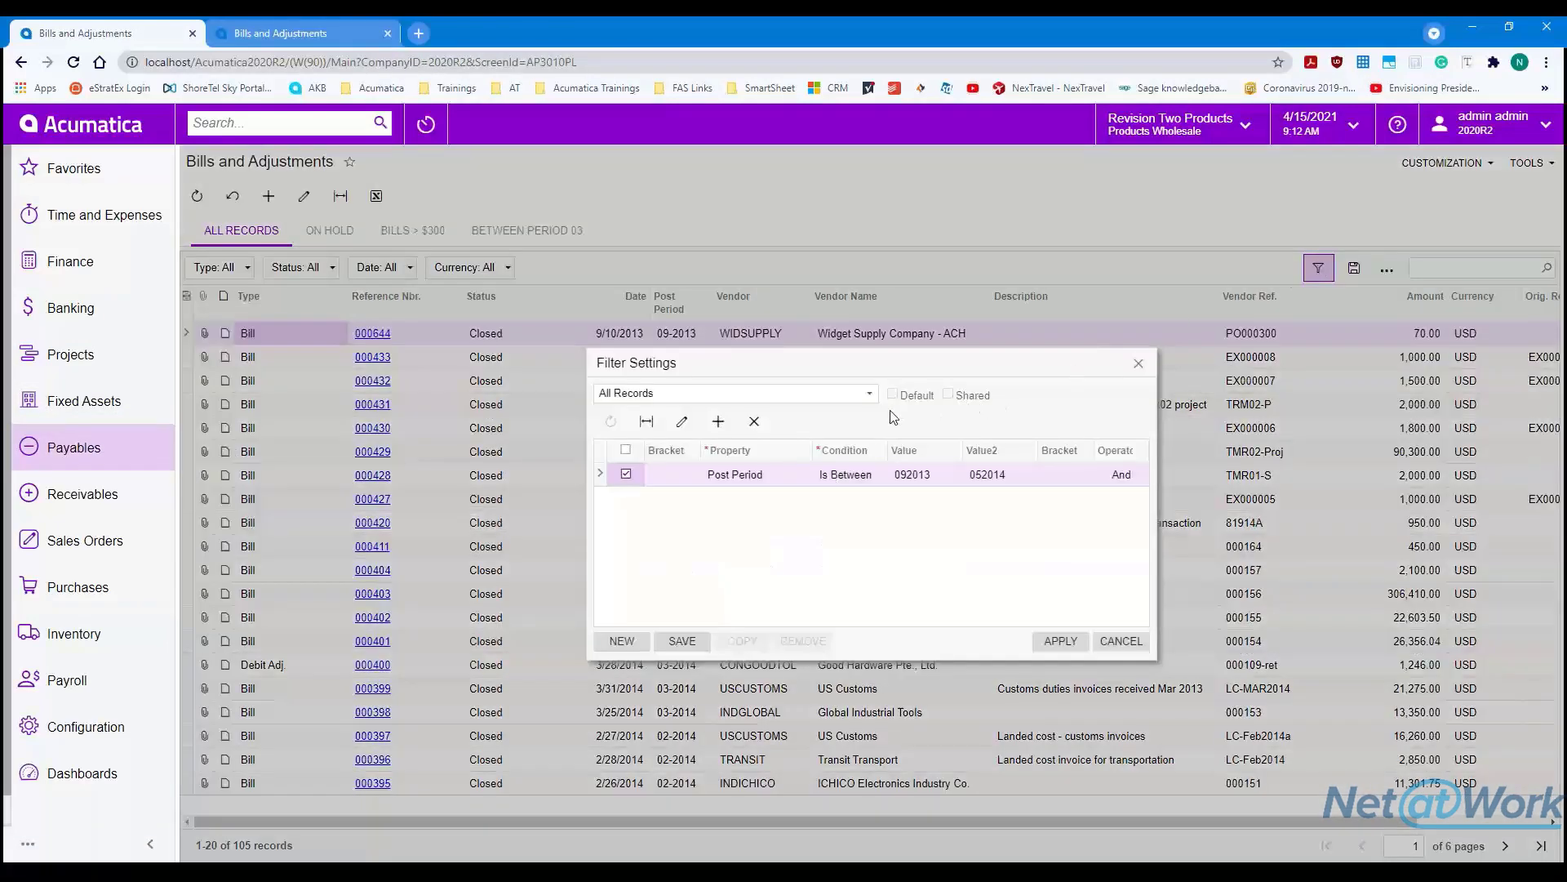
left_click(807, 396)
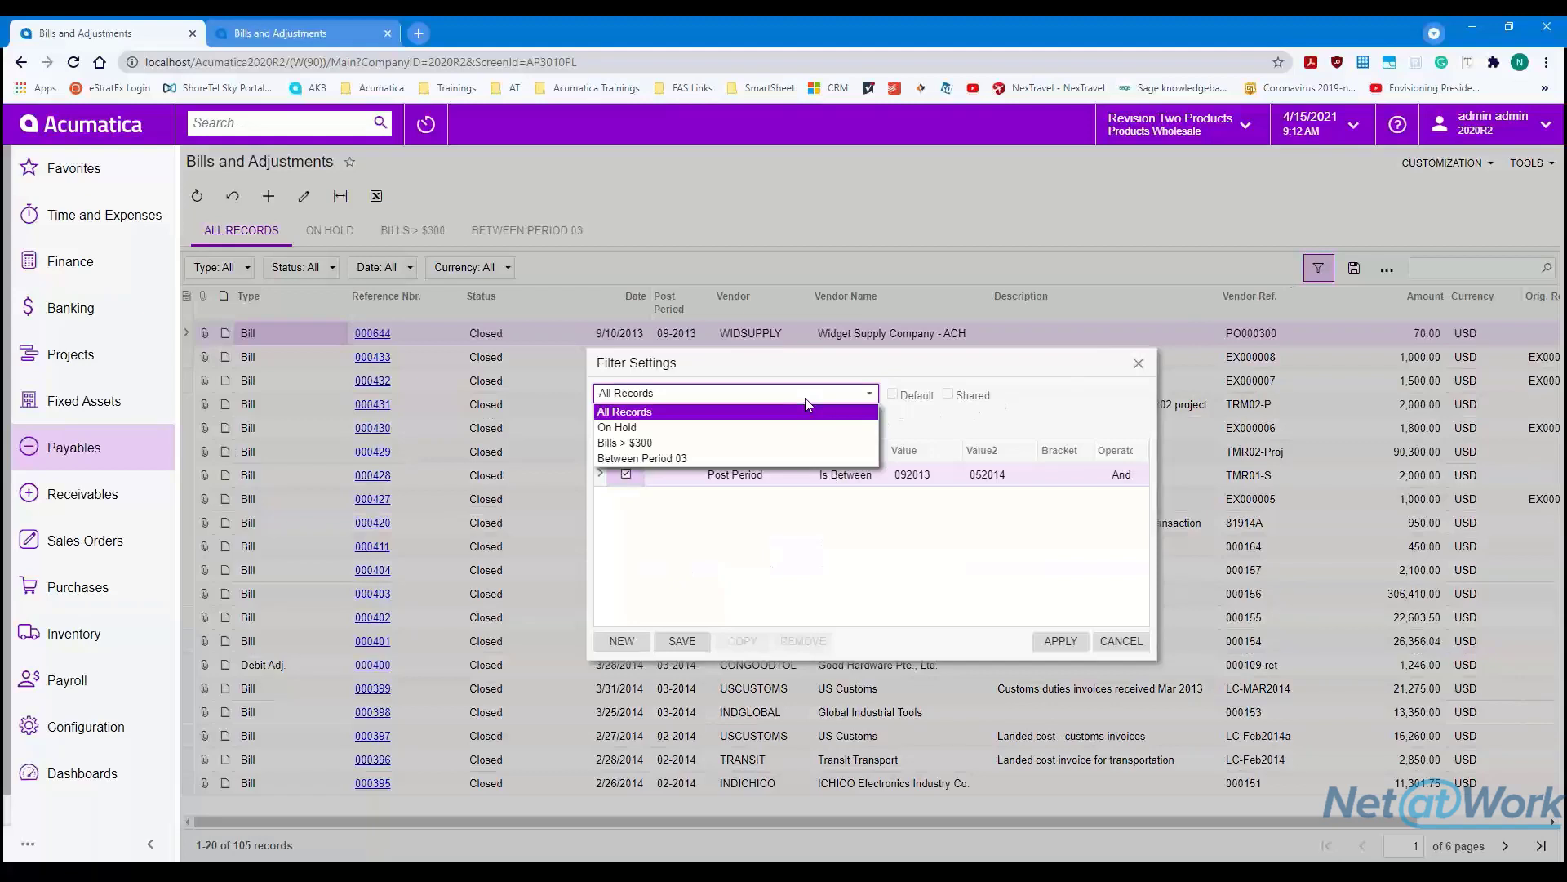
left_click(658, 459)
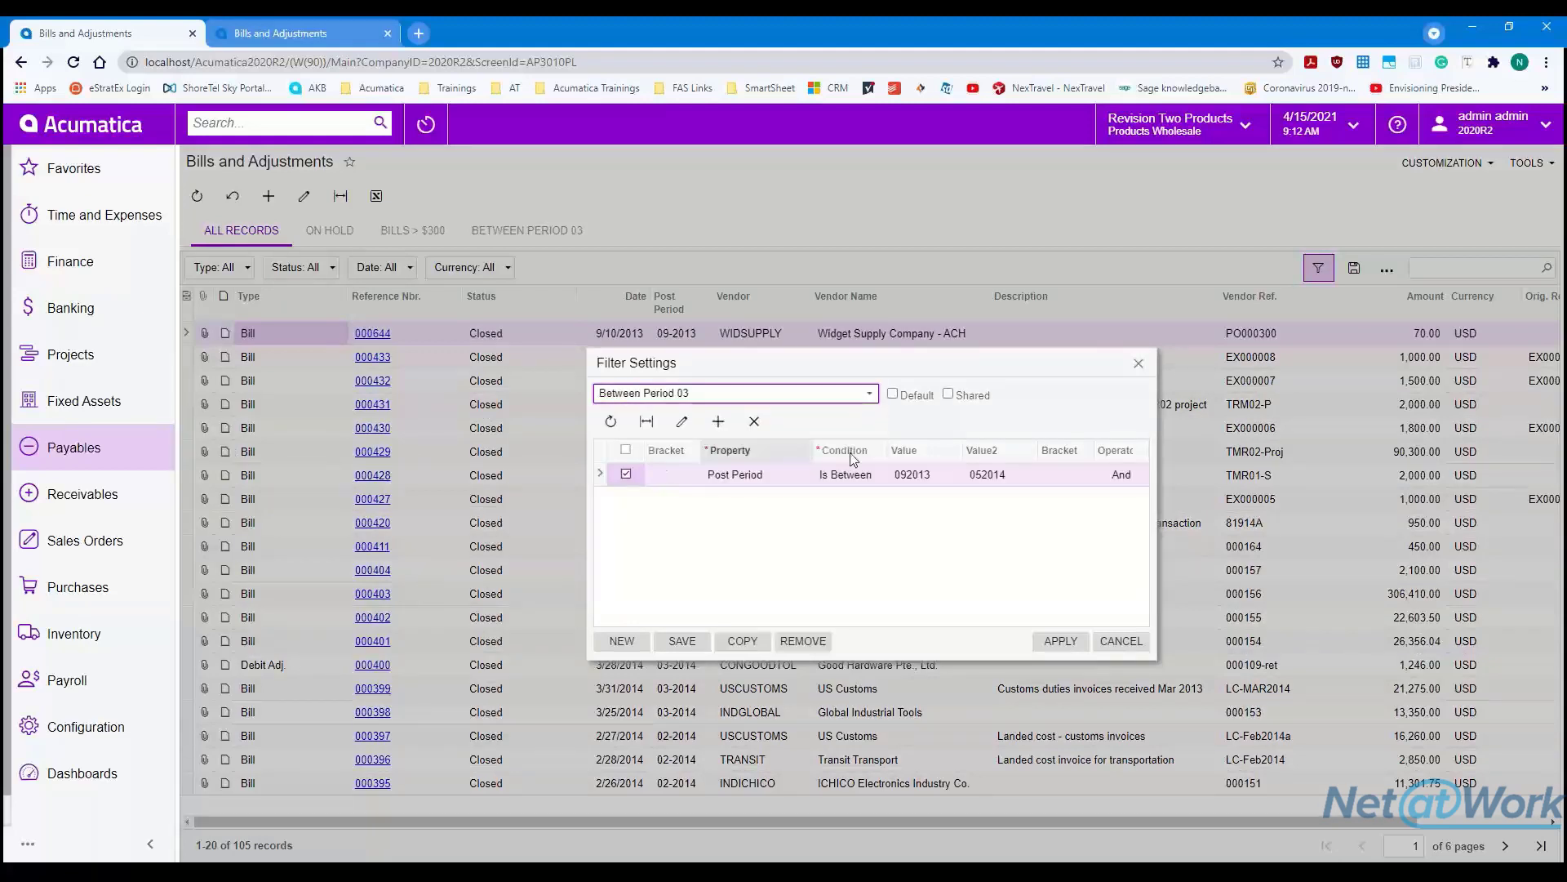
left_click(948, 395)
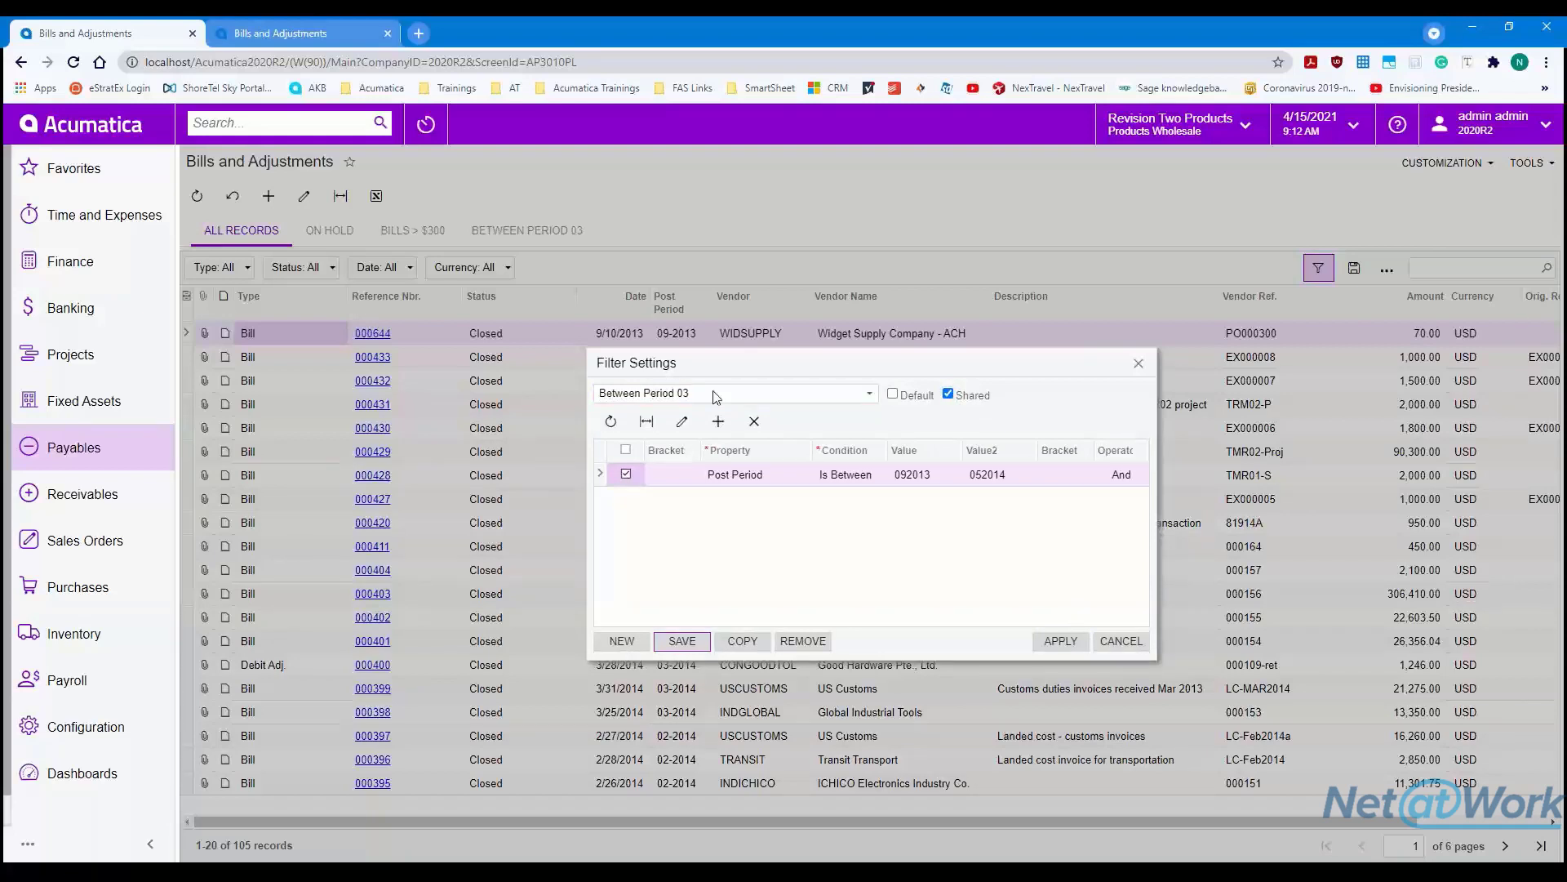
left_click(1053, 637)
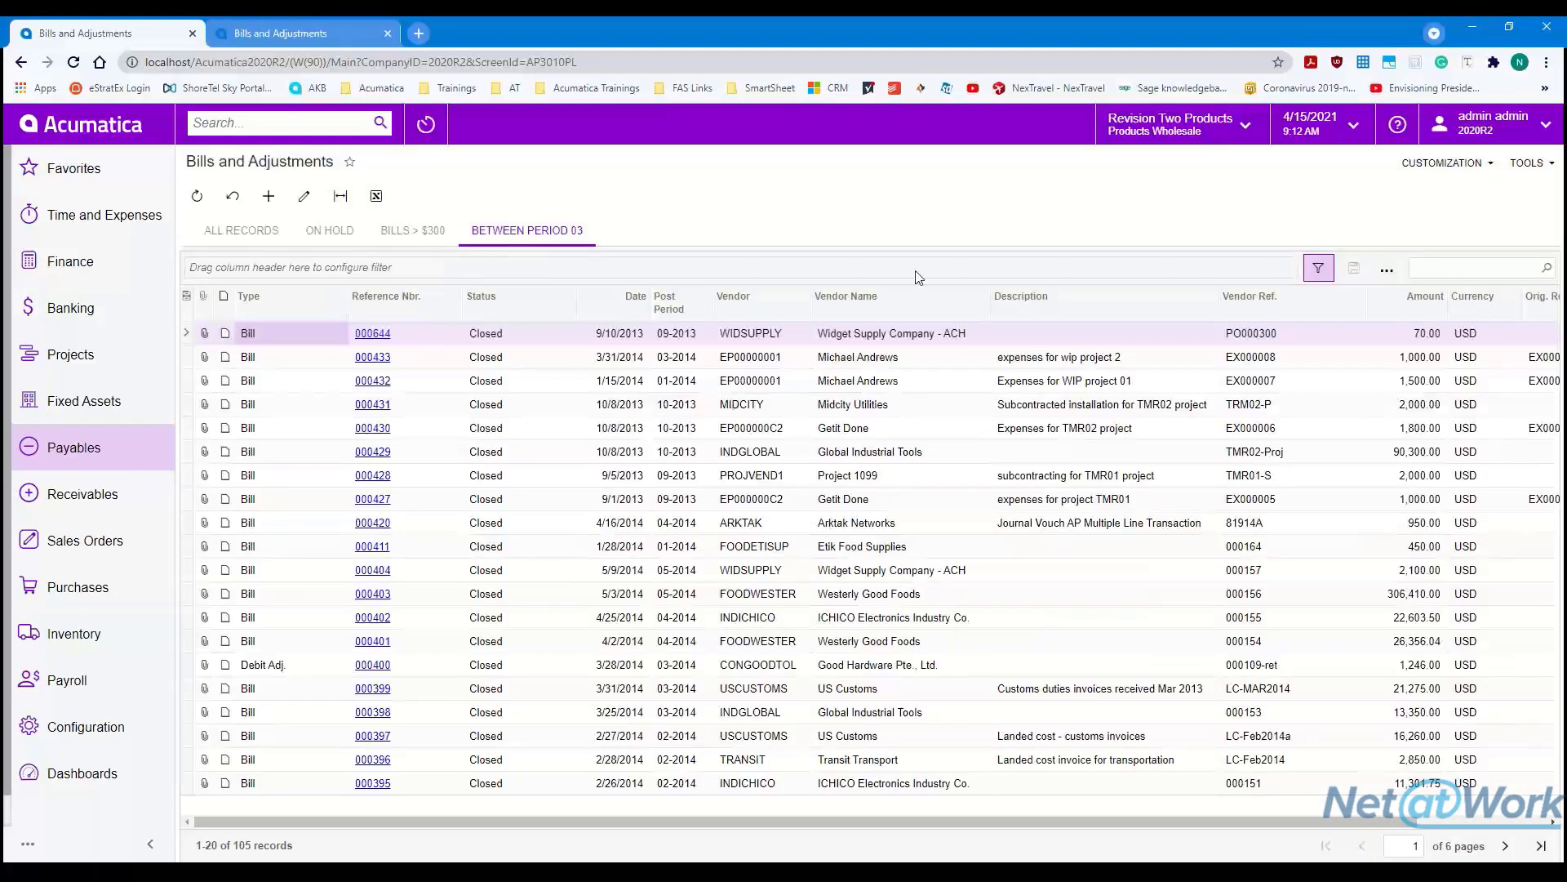
- Leave for the Checks and Payments list and reopen Bills and Adjustments to check which filter is active
left_click(89, 451)
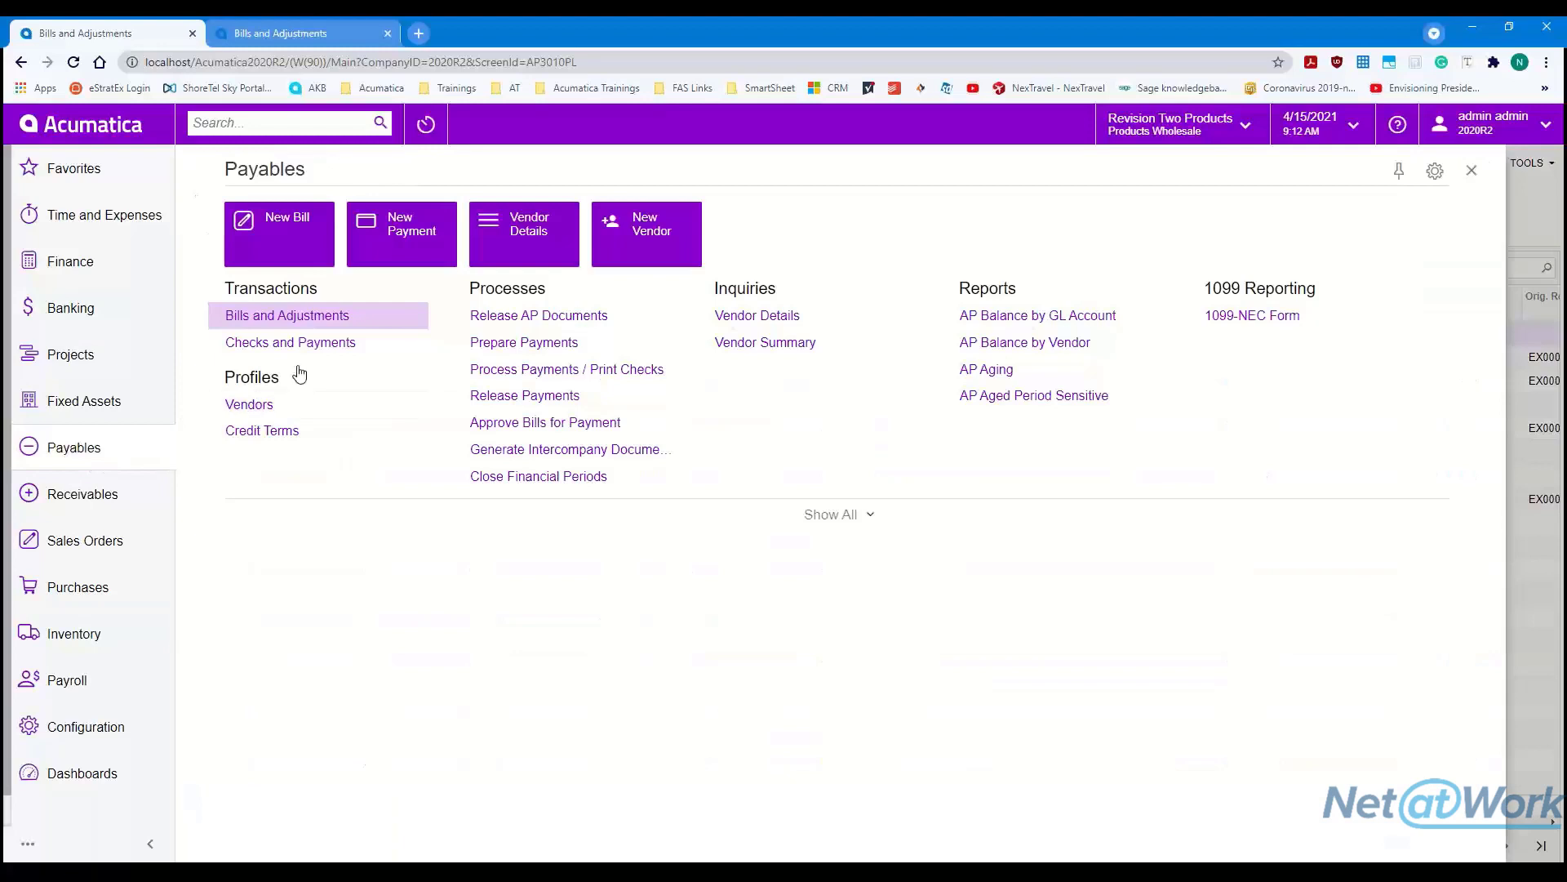
left_click(273, 341)
left_click(72, 455)
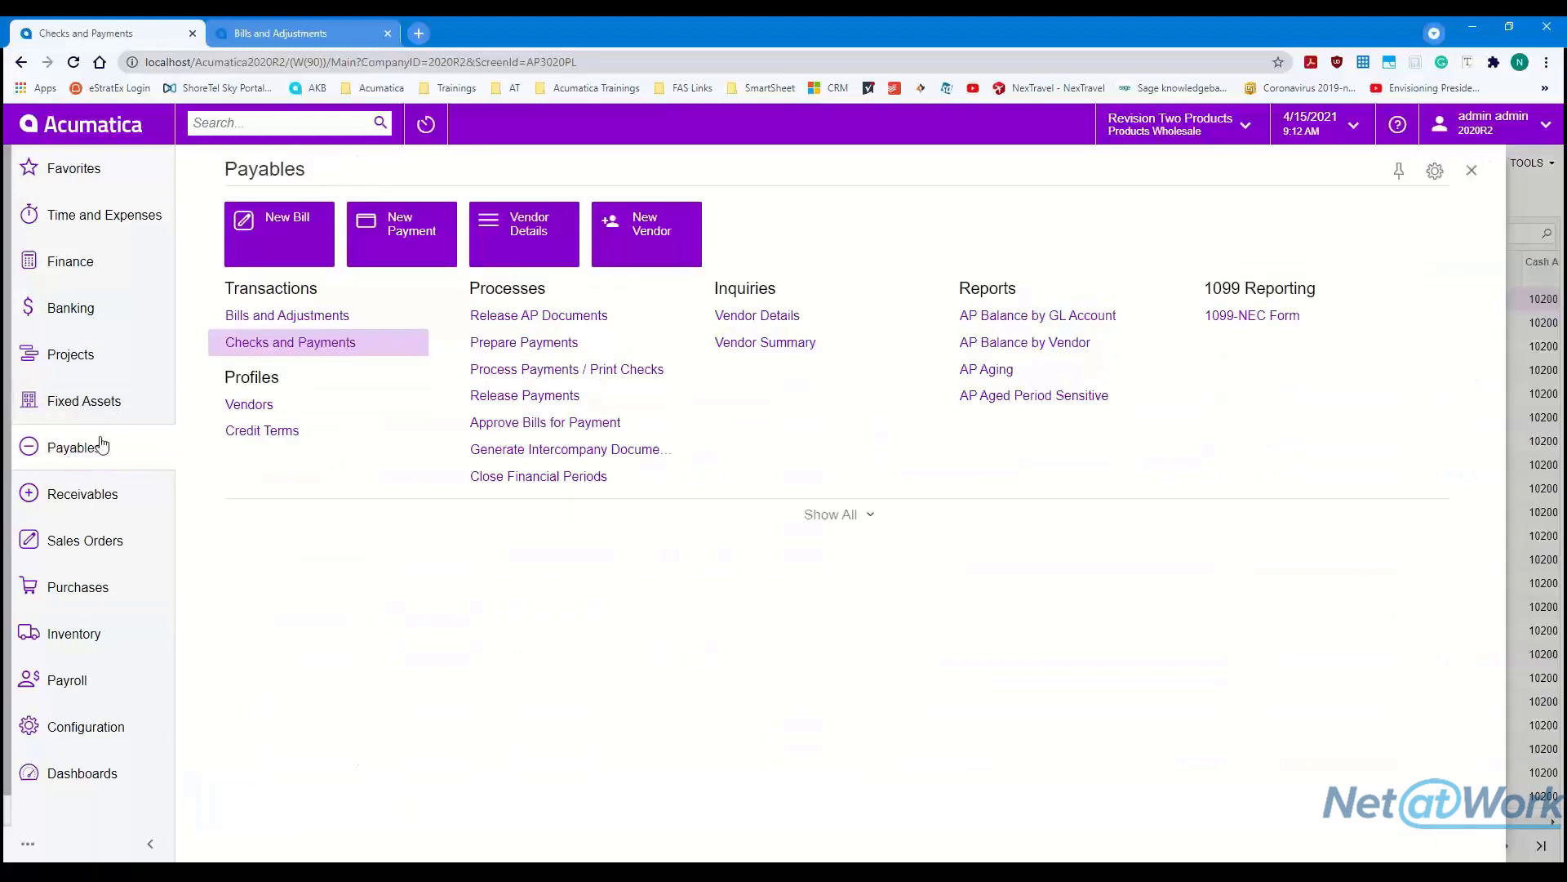
left_click(290, 316)
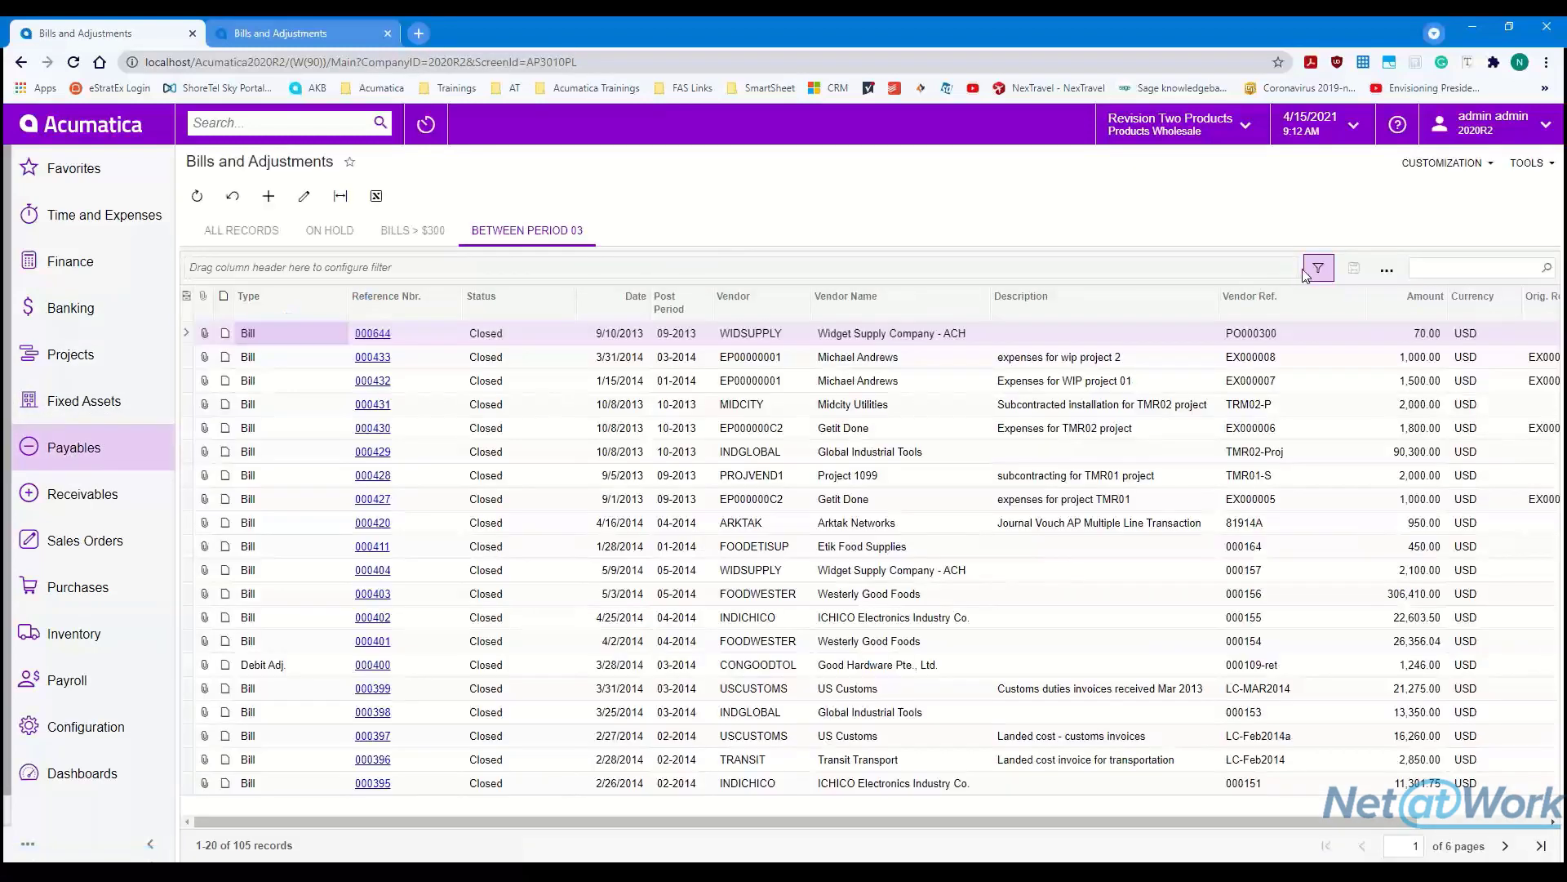
- Review the financial periods selectable as the first value of the Between Period 03 filter, and close the filter settings unchanged
left_click(1317, 269)
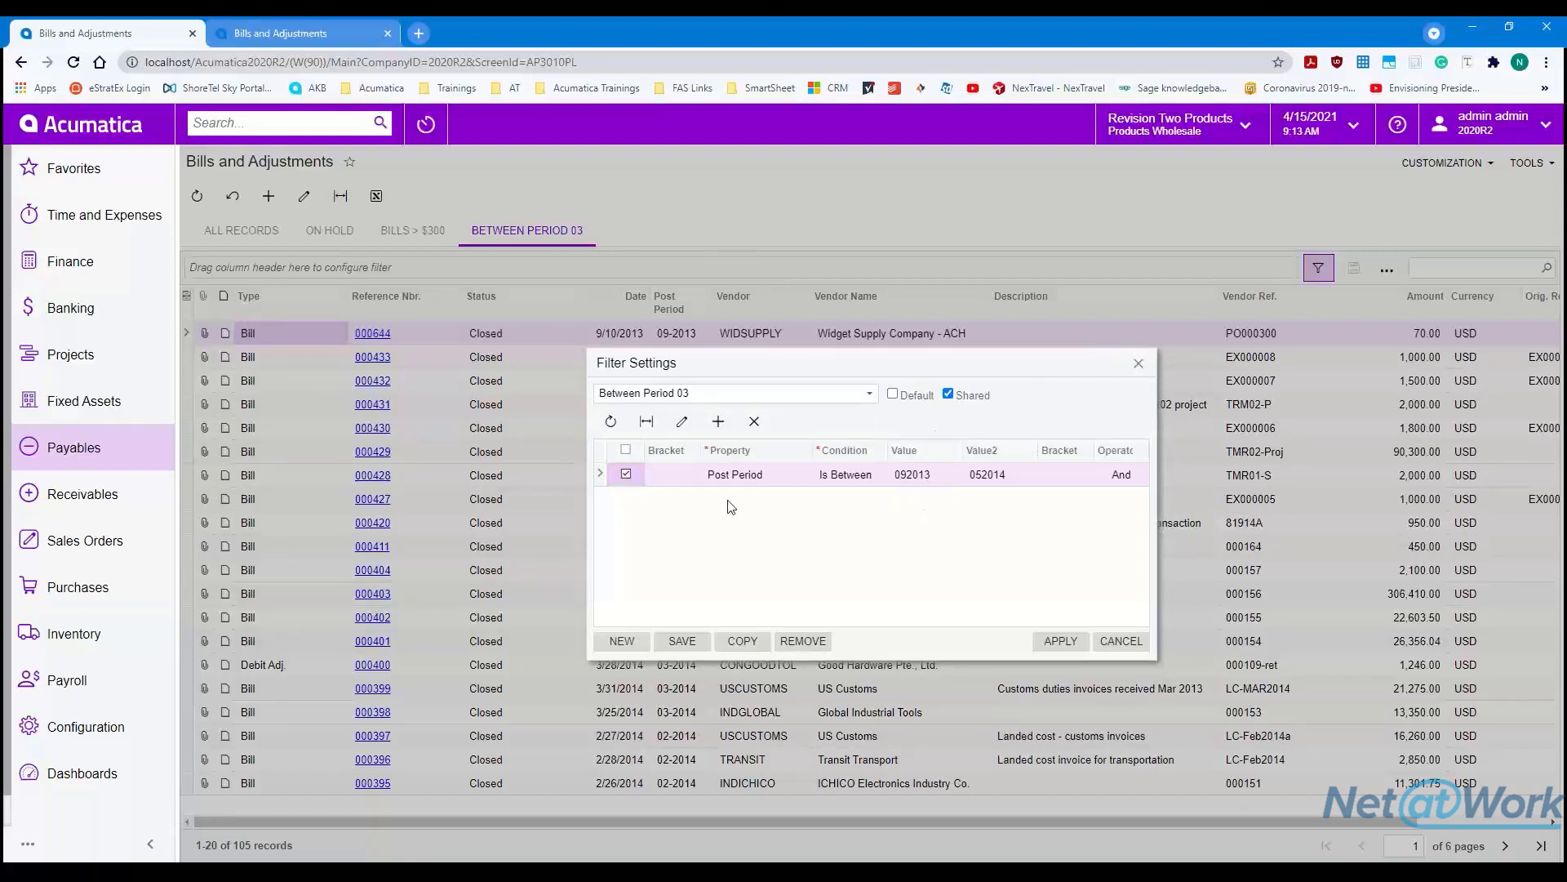
left_click(937, 482)
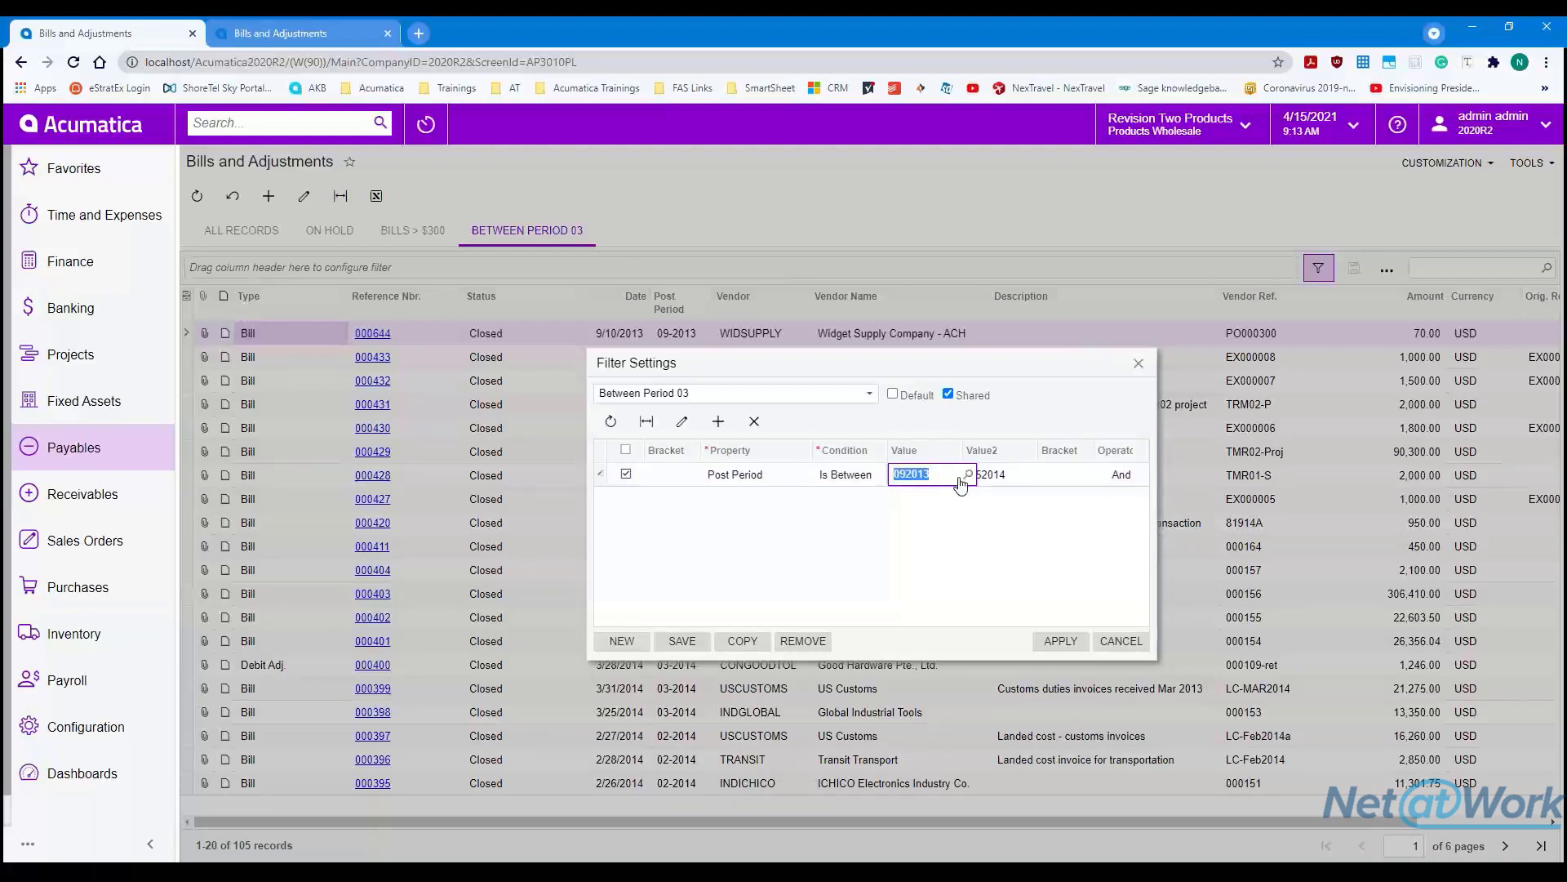
left_click(968, 475)
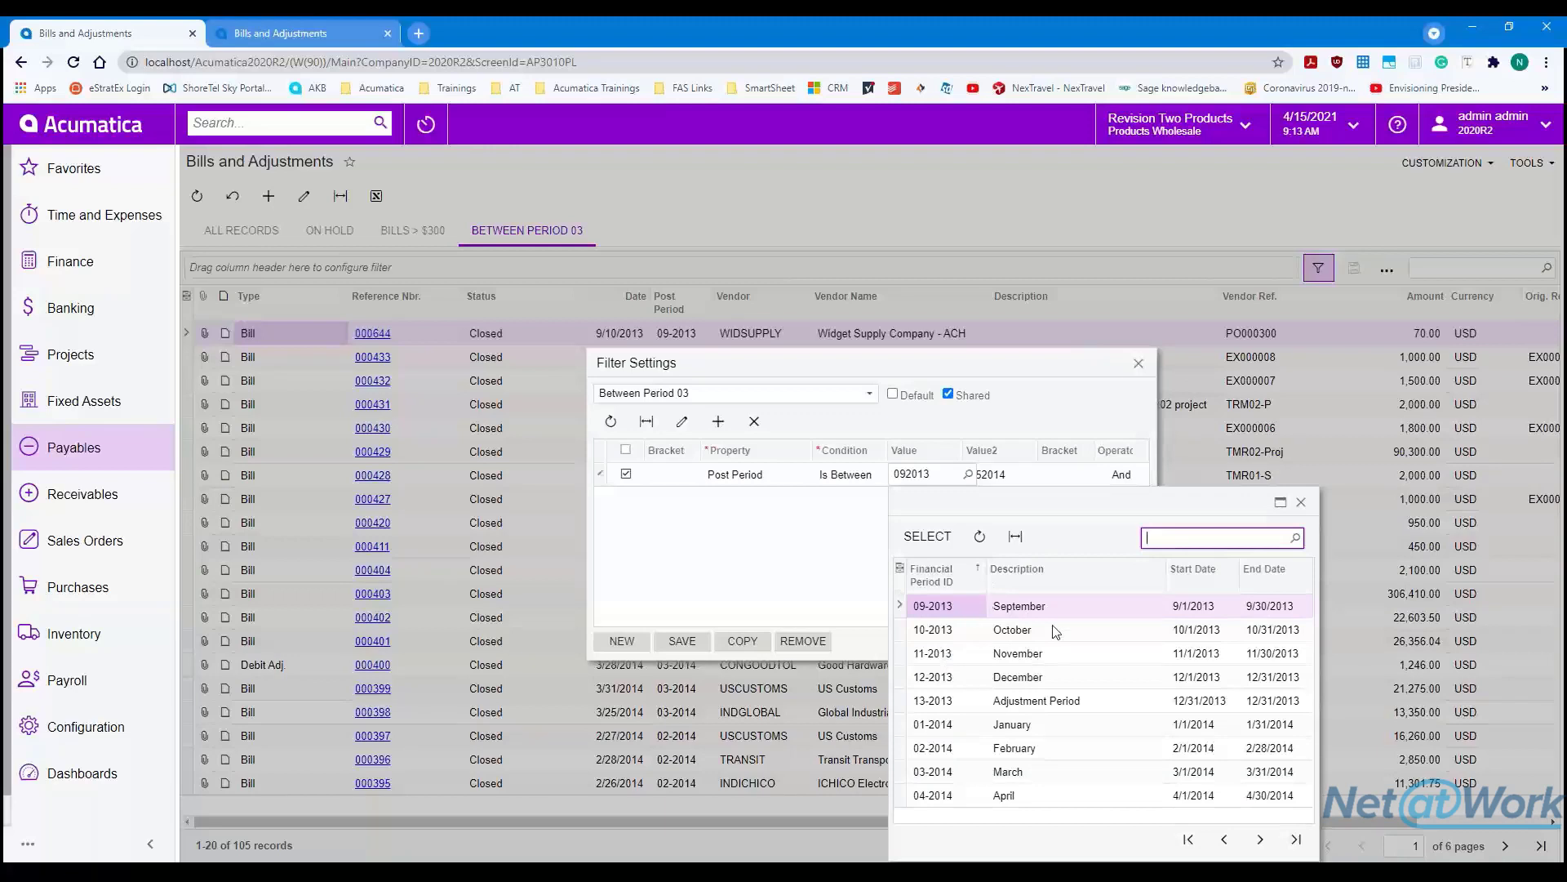
left_click(1301, 502)
left_click(1139, 363)
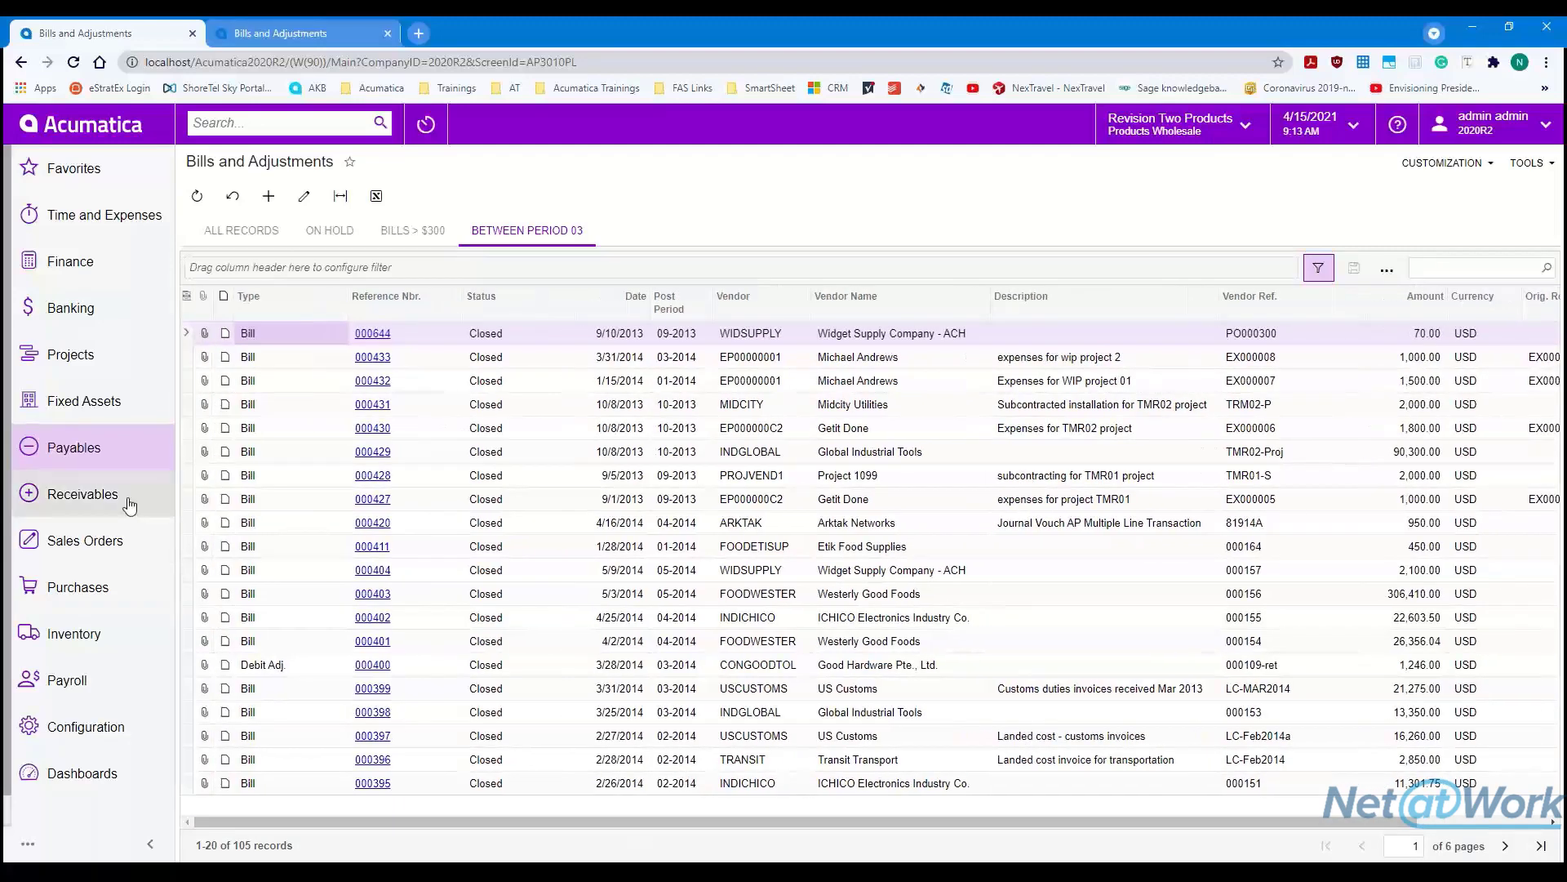
- Open the Vendors list from the Payables workspace
left_click(73, 449)
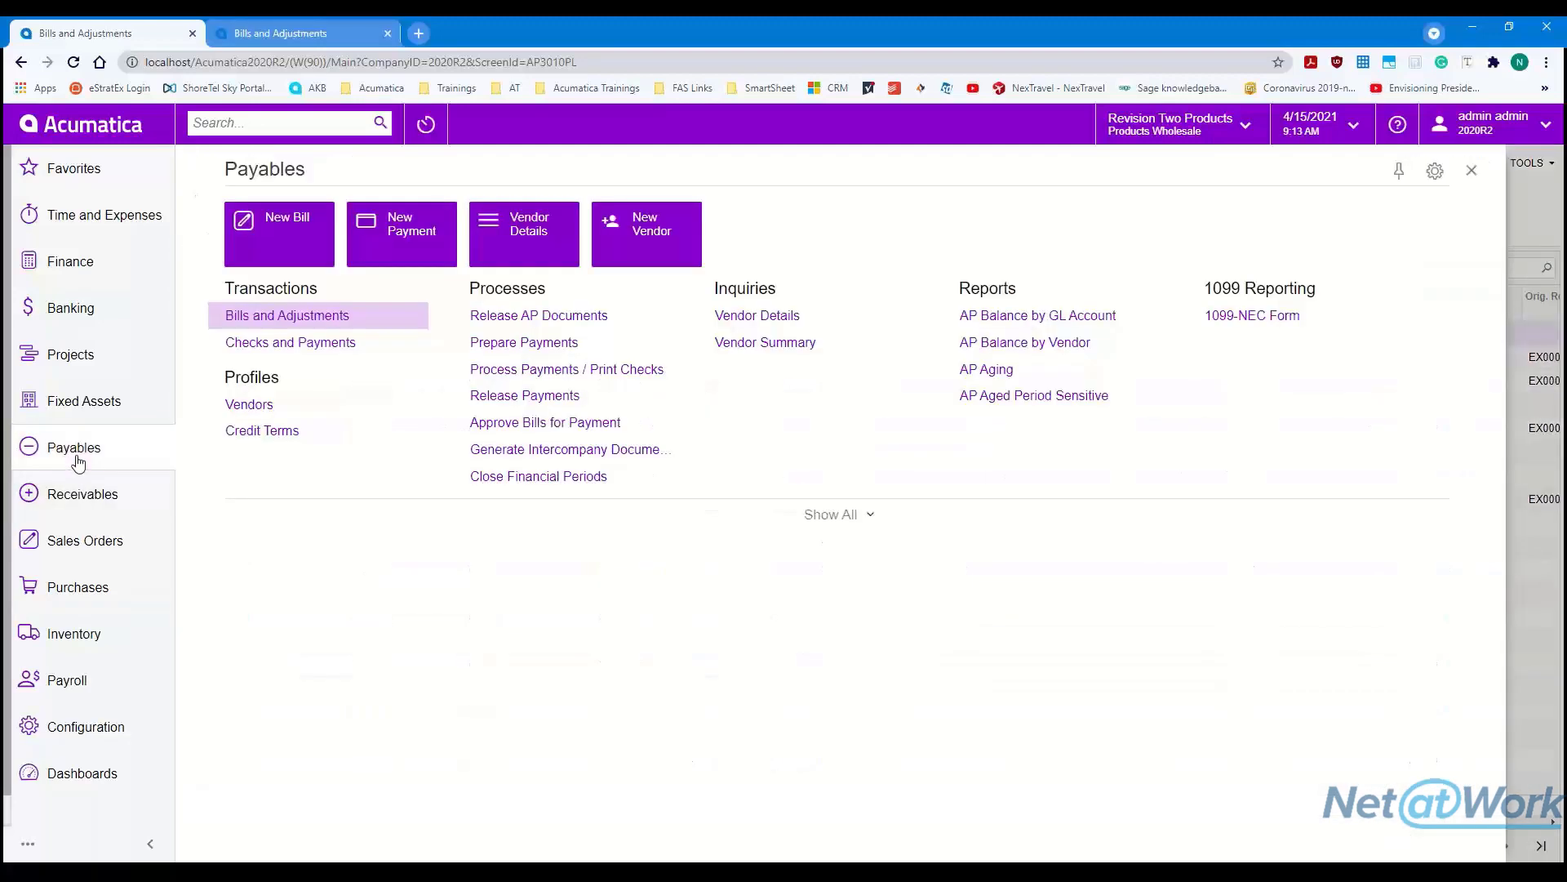
left_click(273, 406)
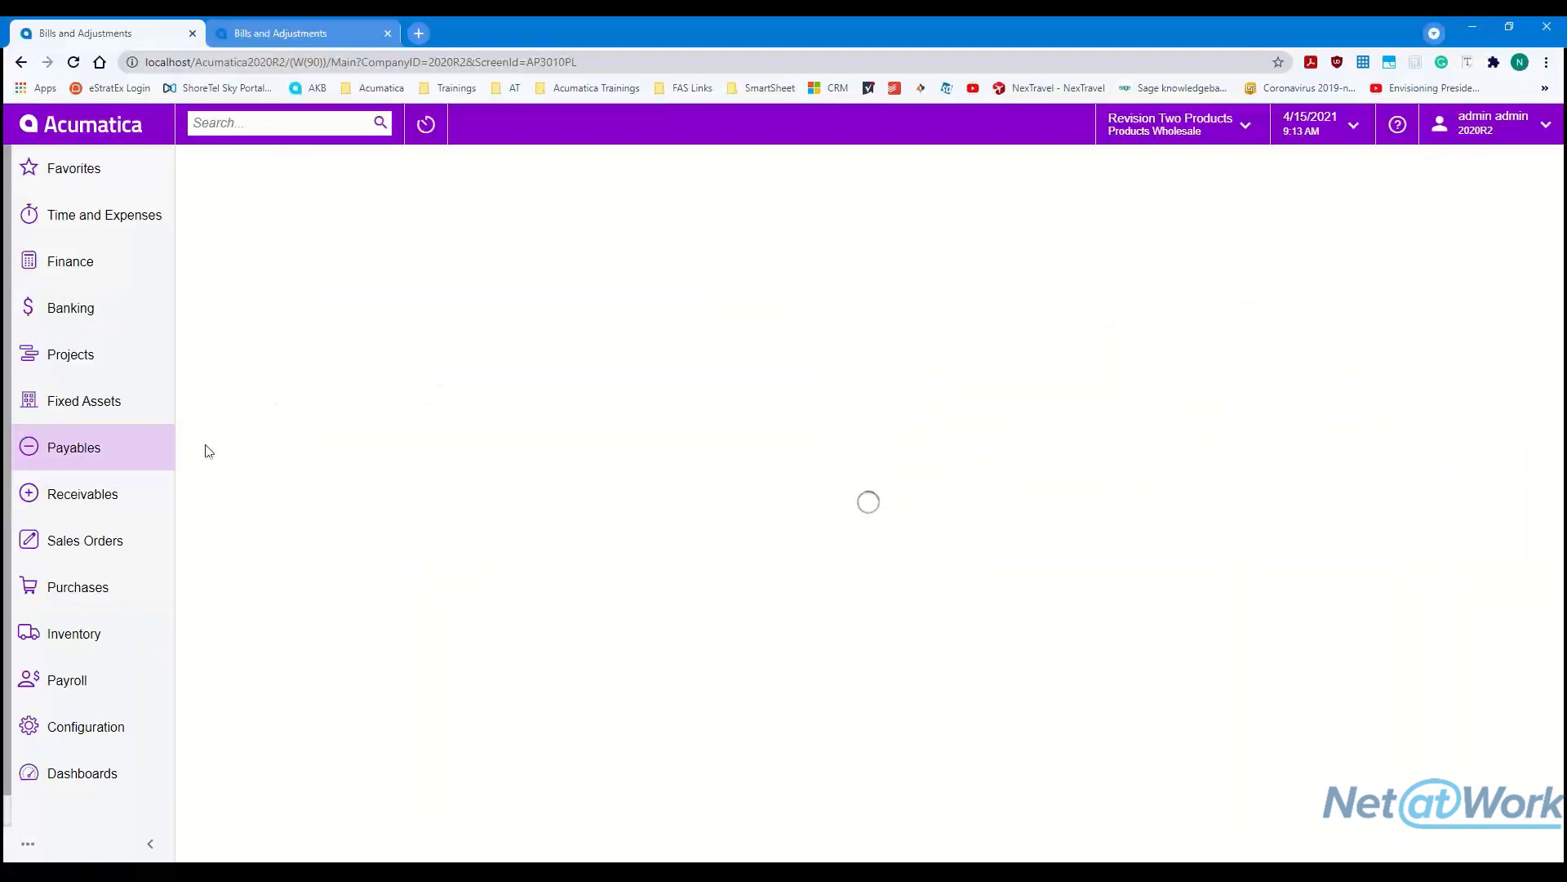
left_click(118, 491)
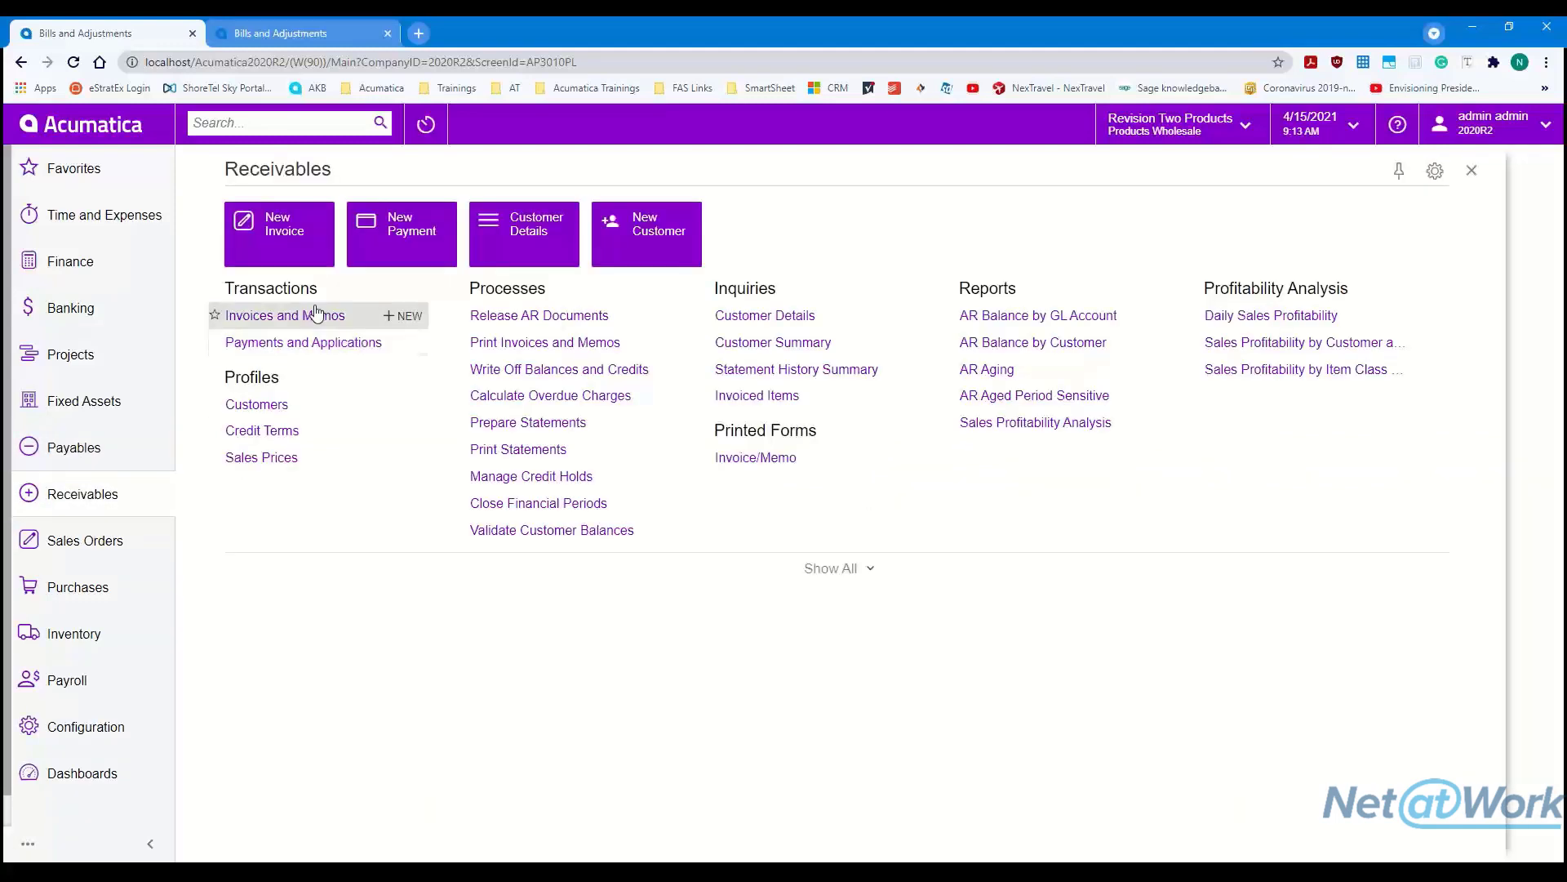
left_click(266, 408)
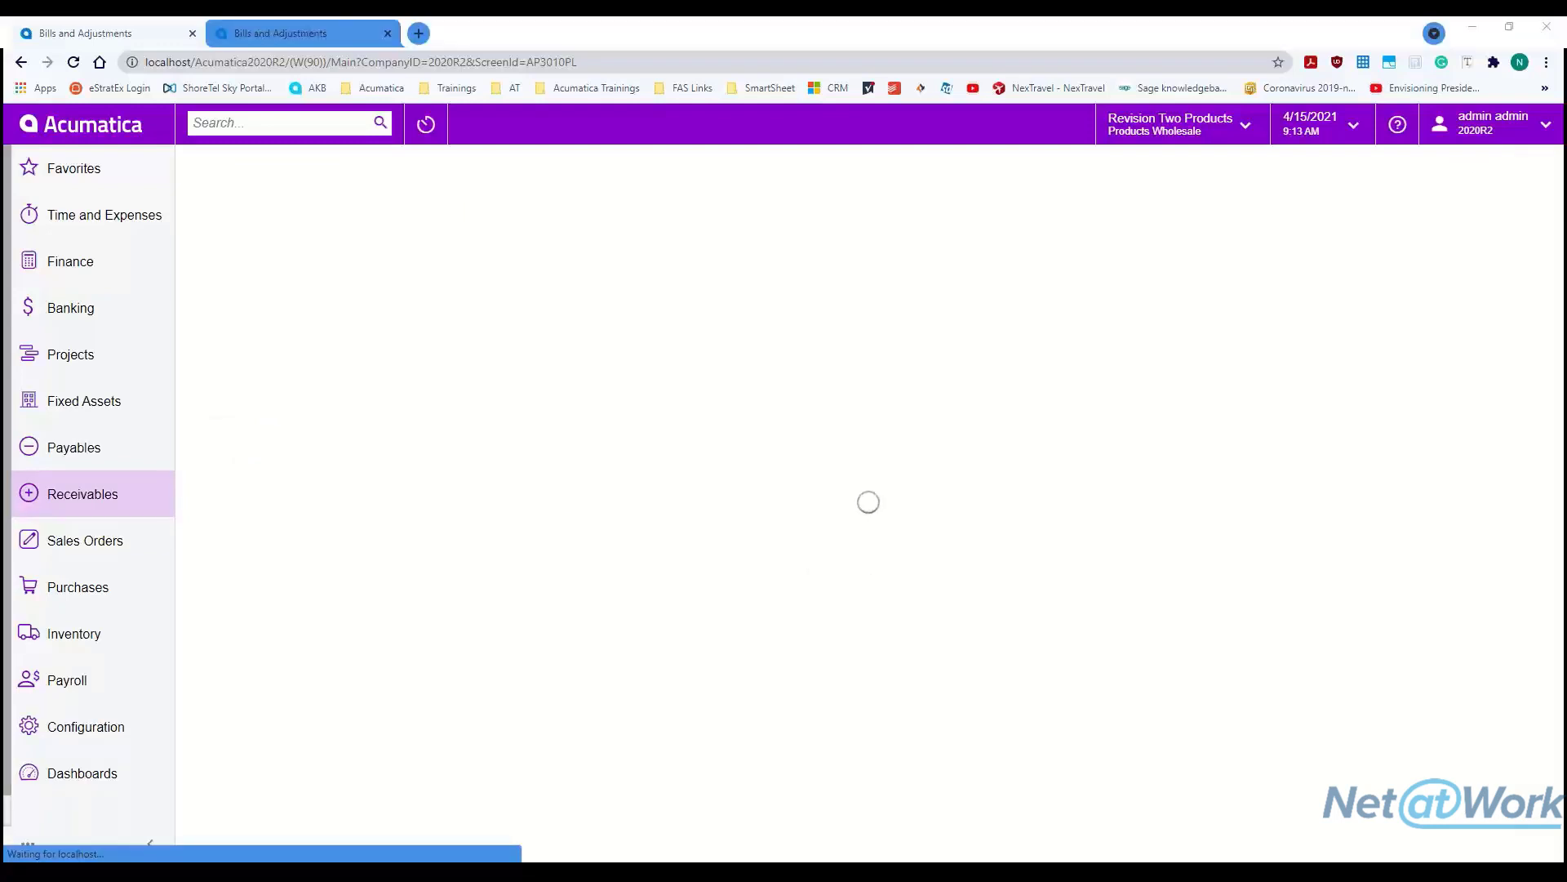
left_click(98, 456)
left_click(266, 408)
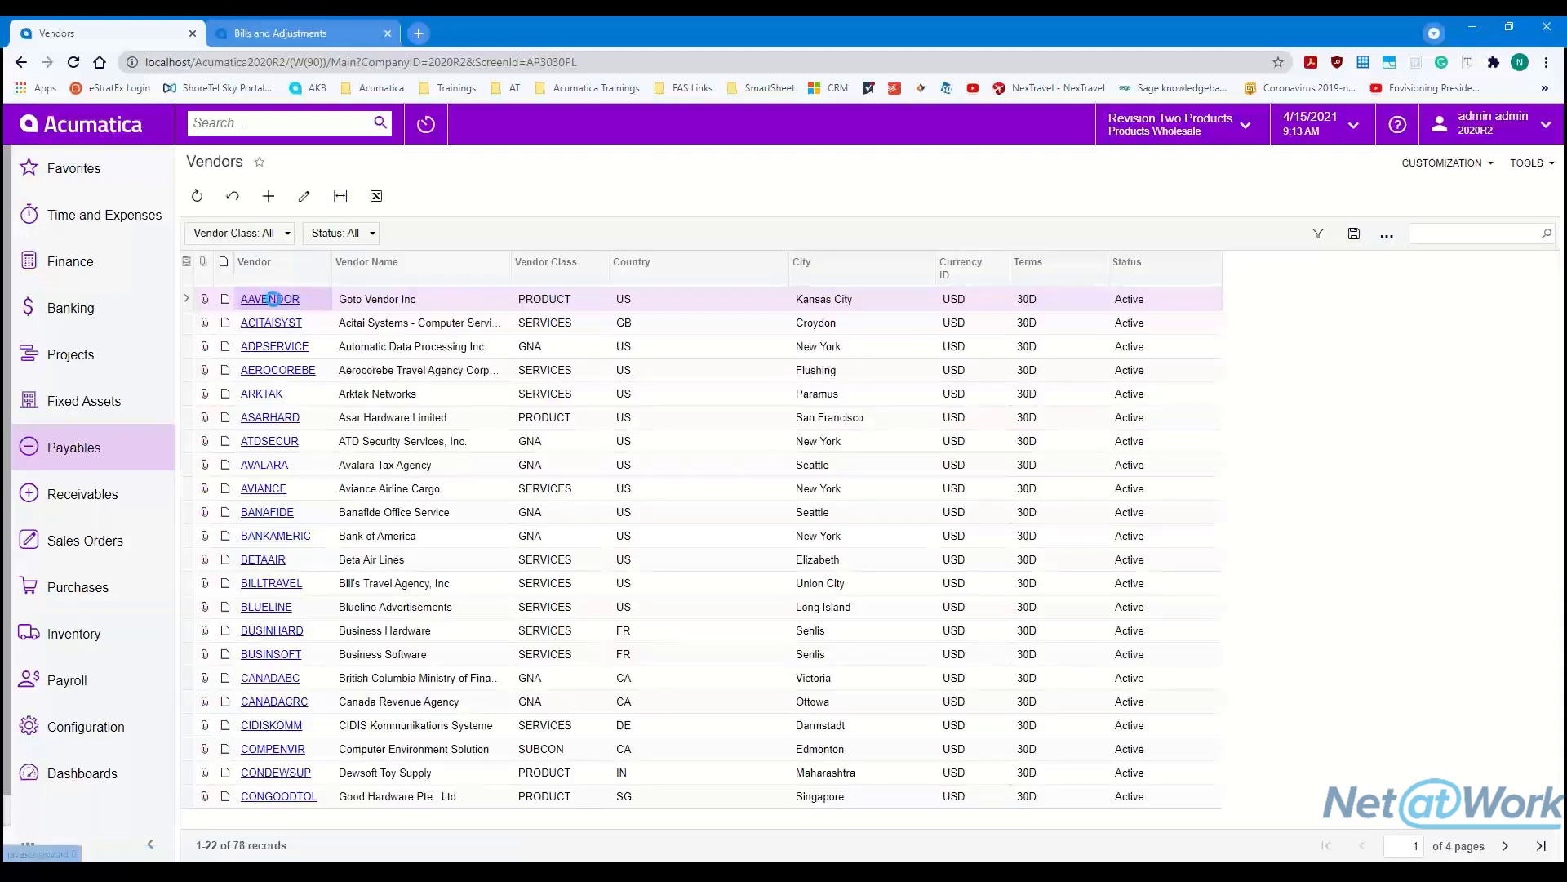
- Open the filter settings of the Vendor ID lookup in the AAVENDOR vendor record
left_click(279, 299)
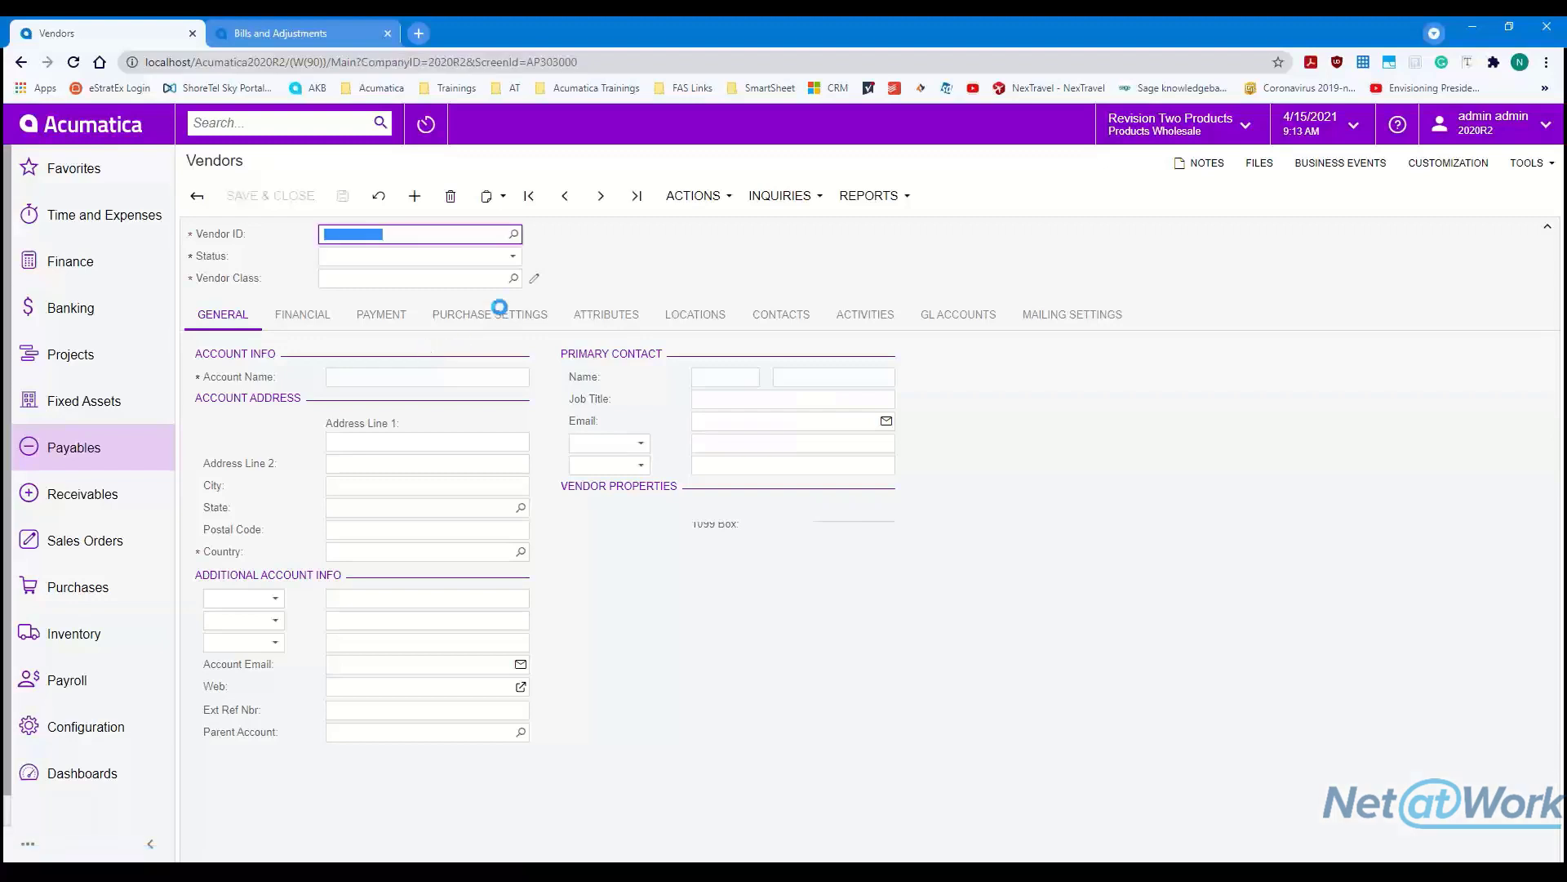
left_click(513, 235)
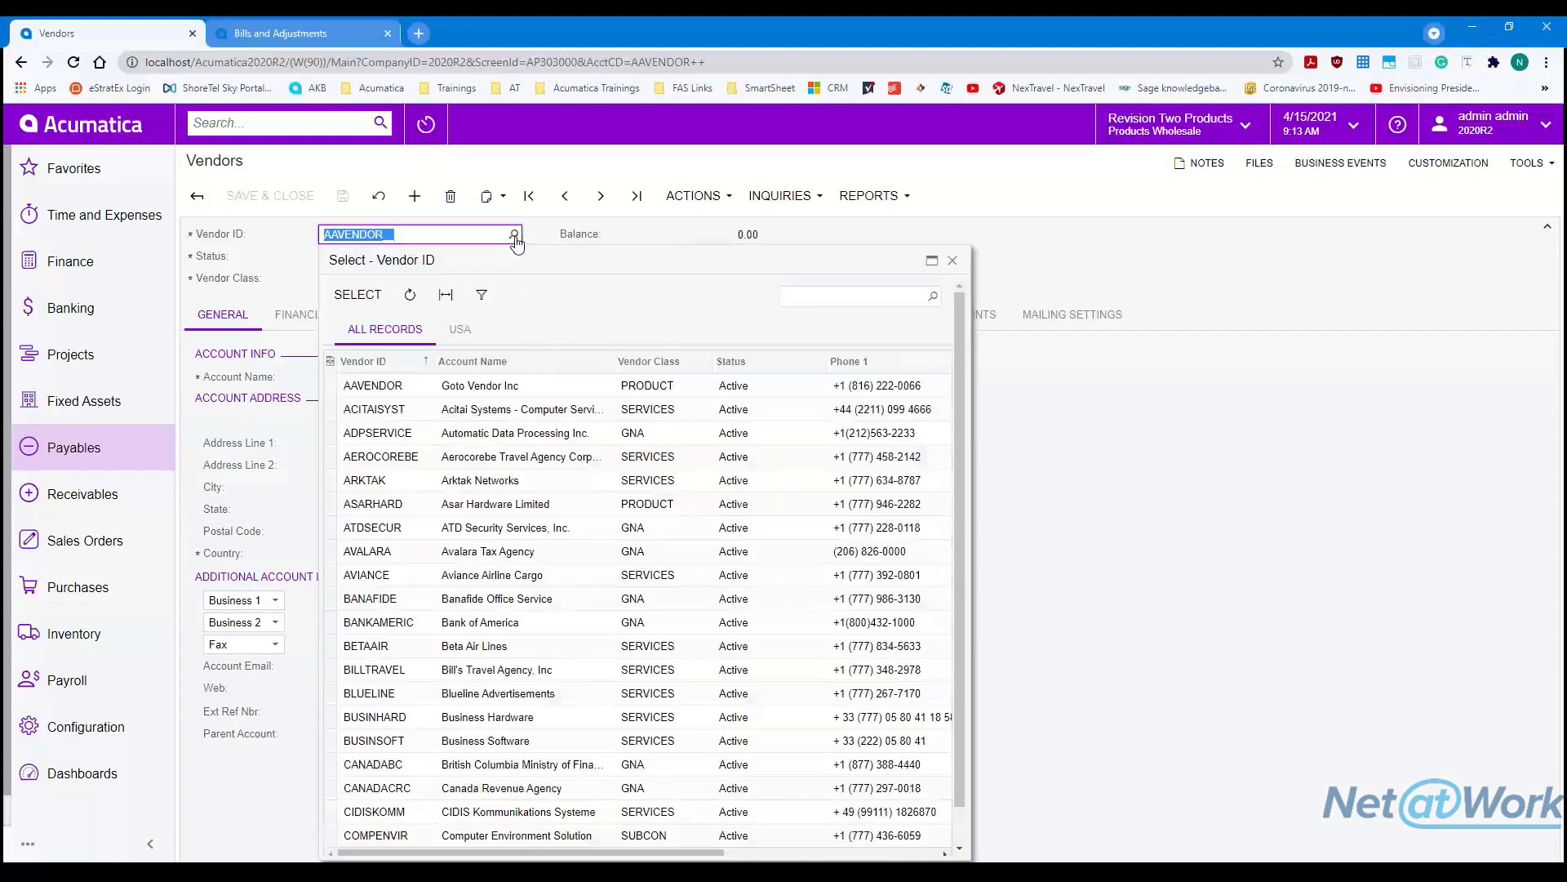
left_click(482, 299)
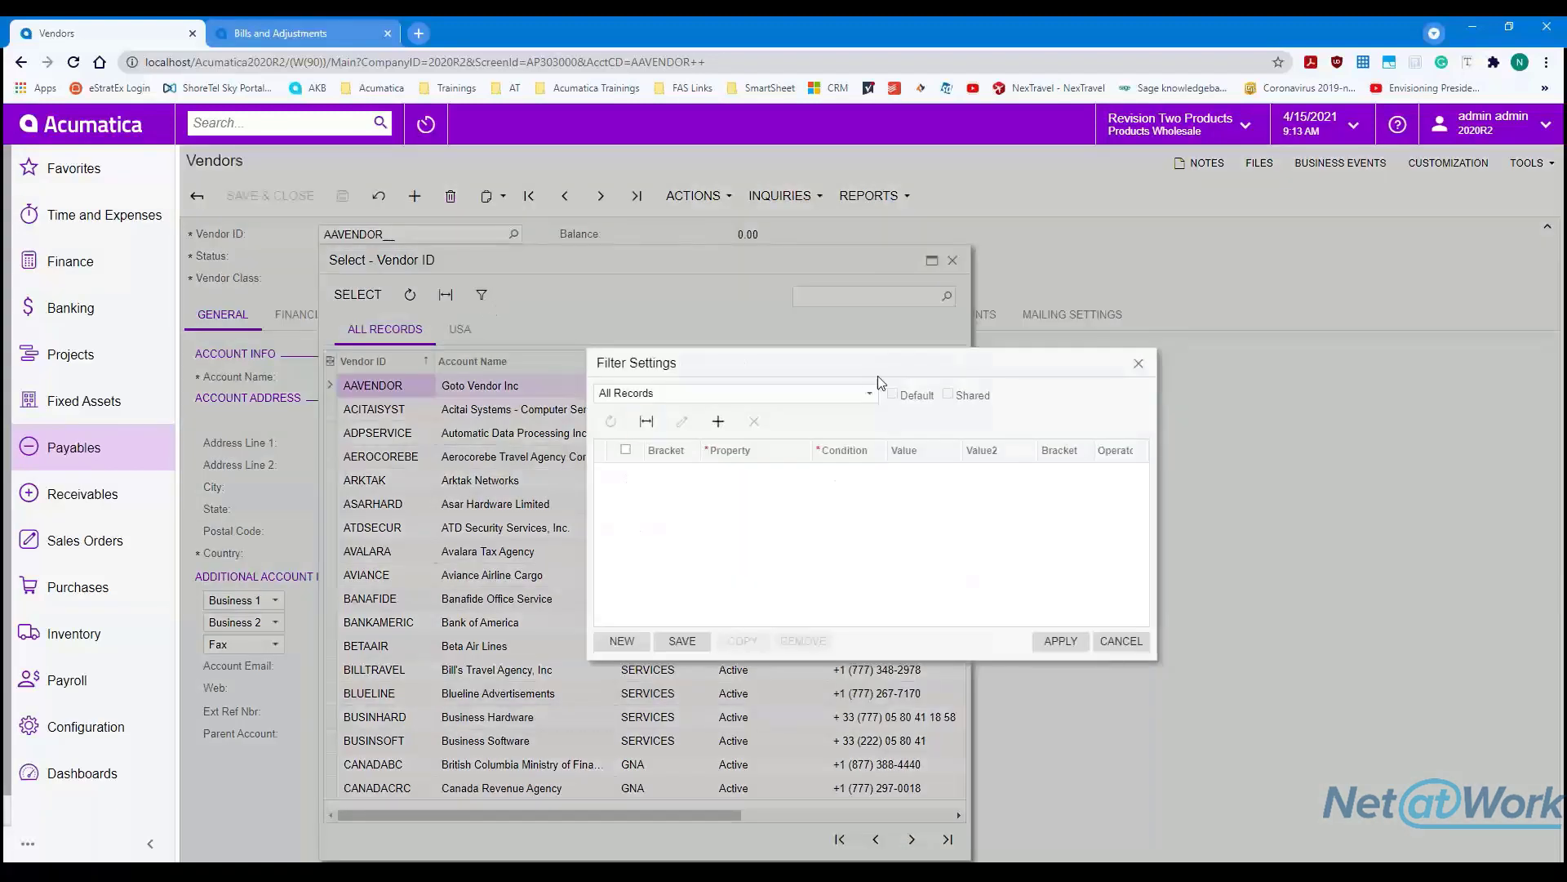
- Examine the saved USA filter's condition and the blank All Records filter in the Vendor ID lookup's filter settings
left_click(870, 393)
left_click(810, 426)
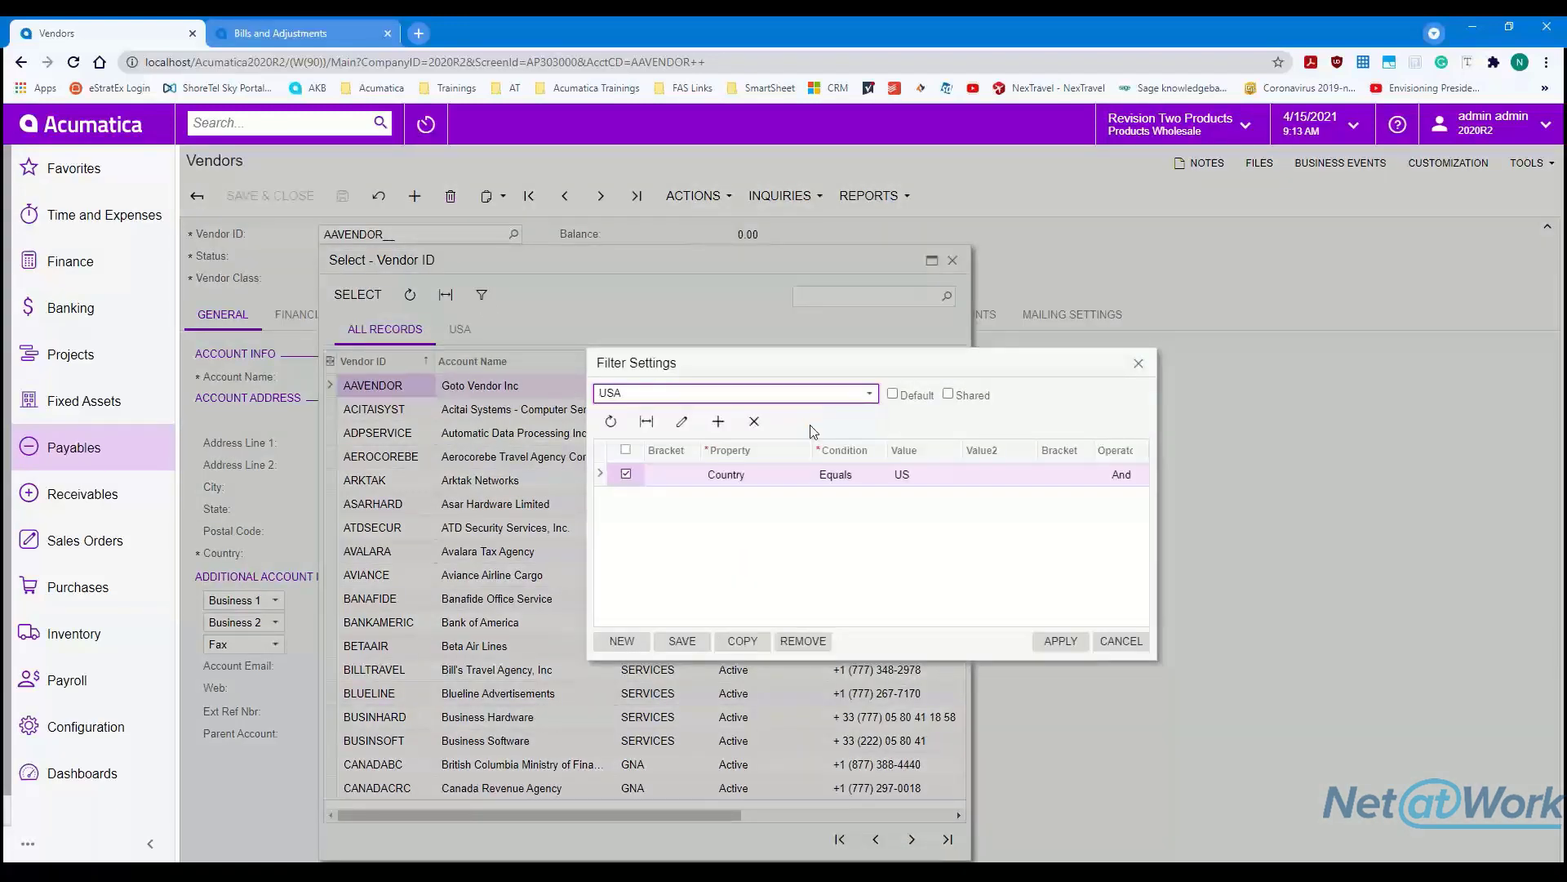
left_click(870, 398)
left_click(857, 411)
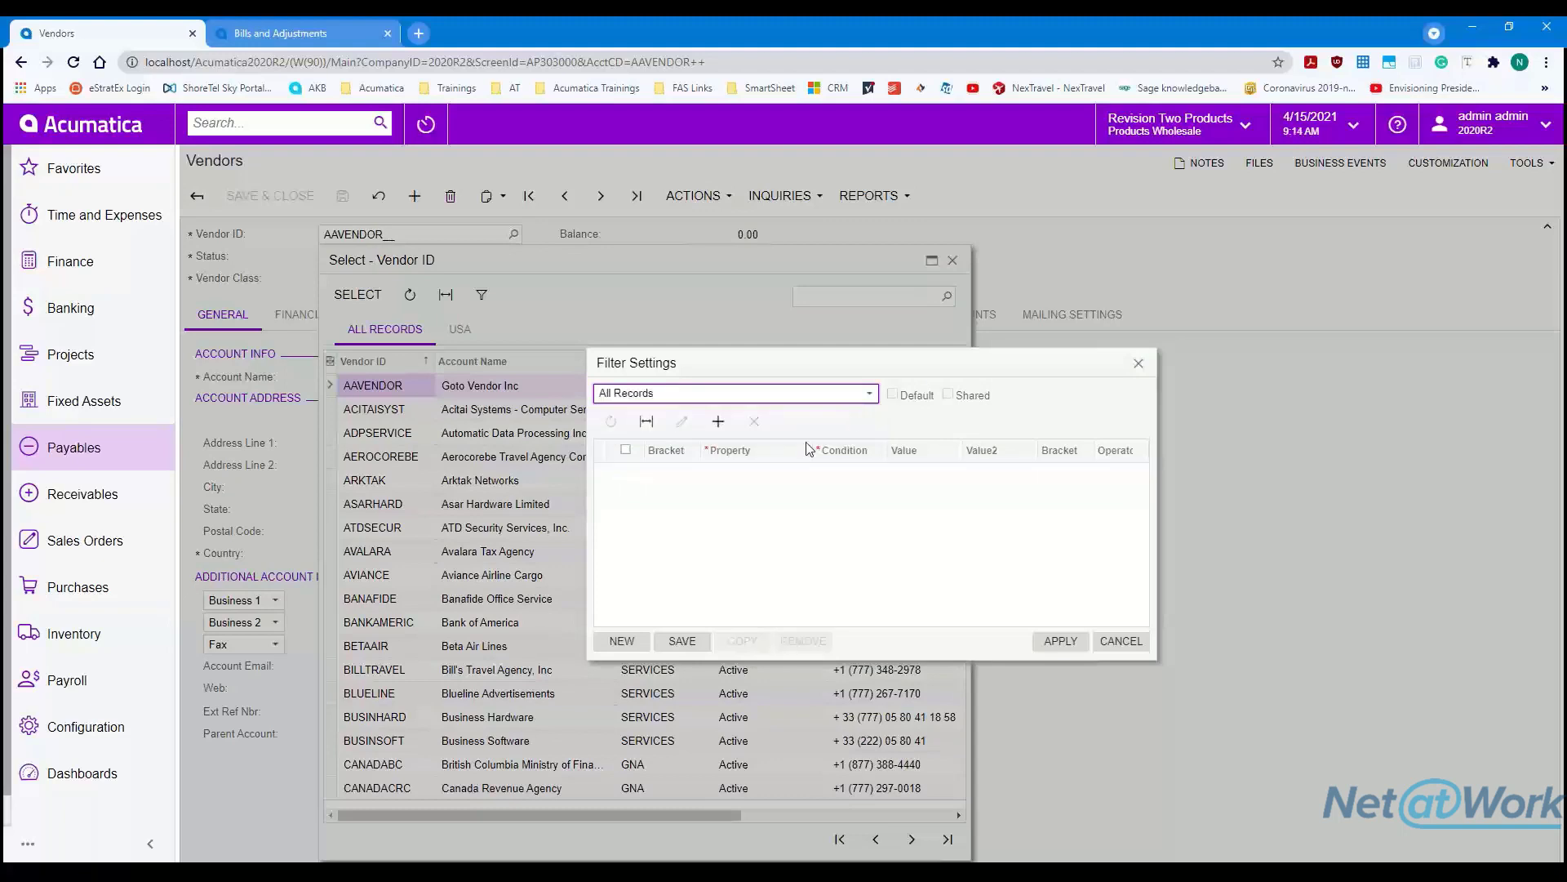
left_click(649, 642)
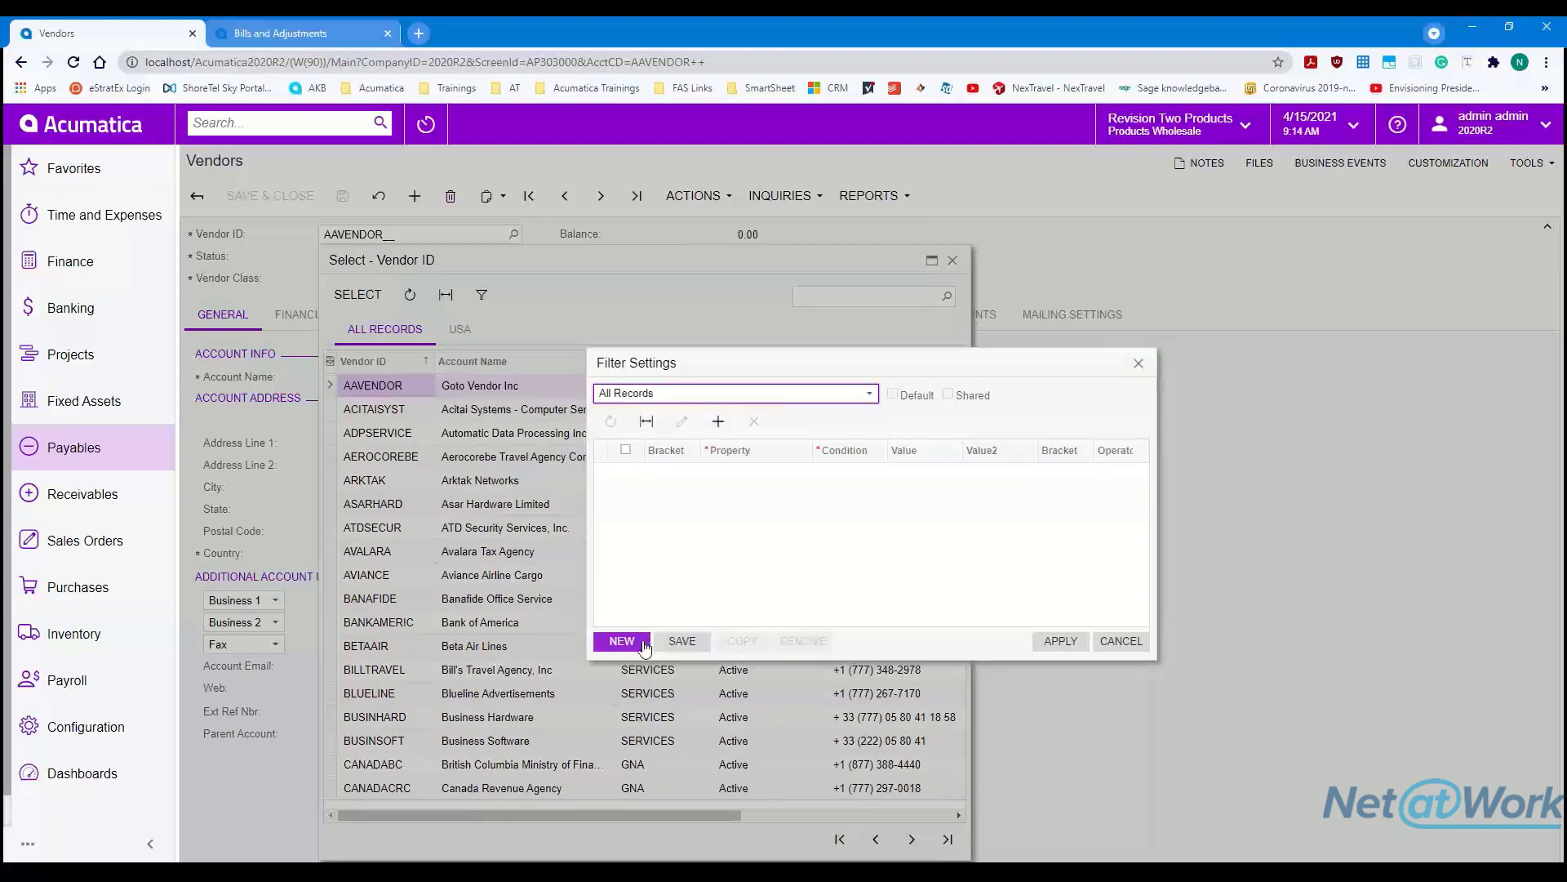
left_click(870, 393)
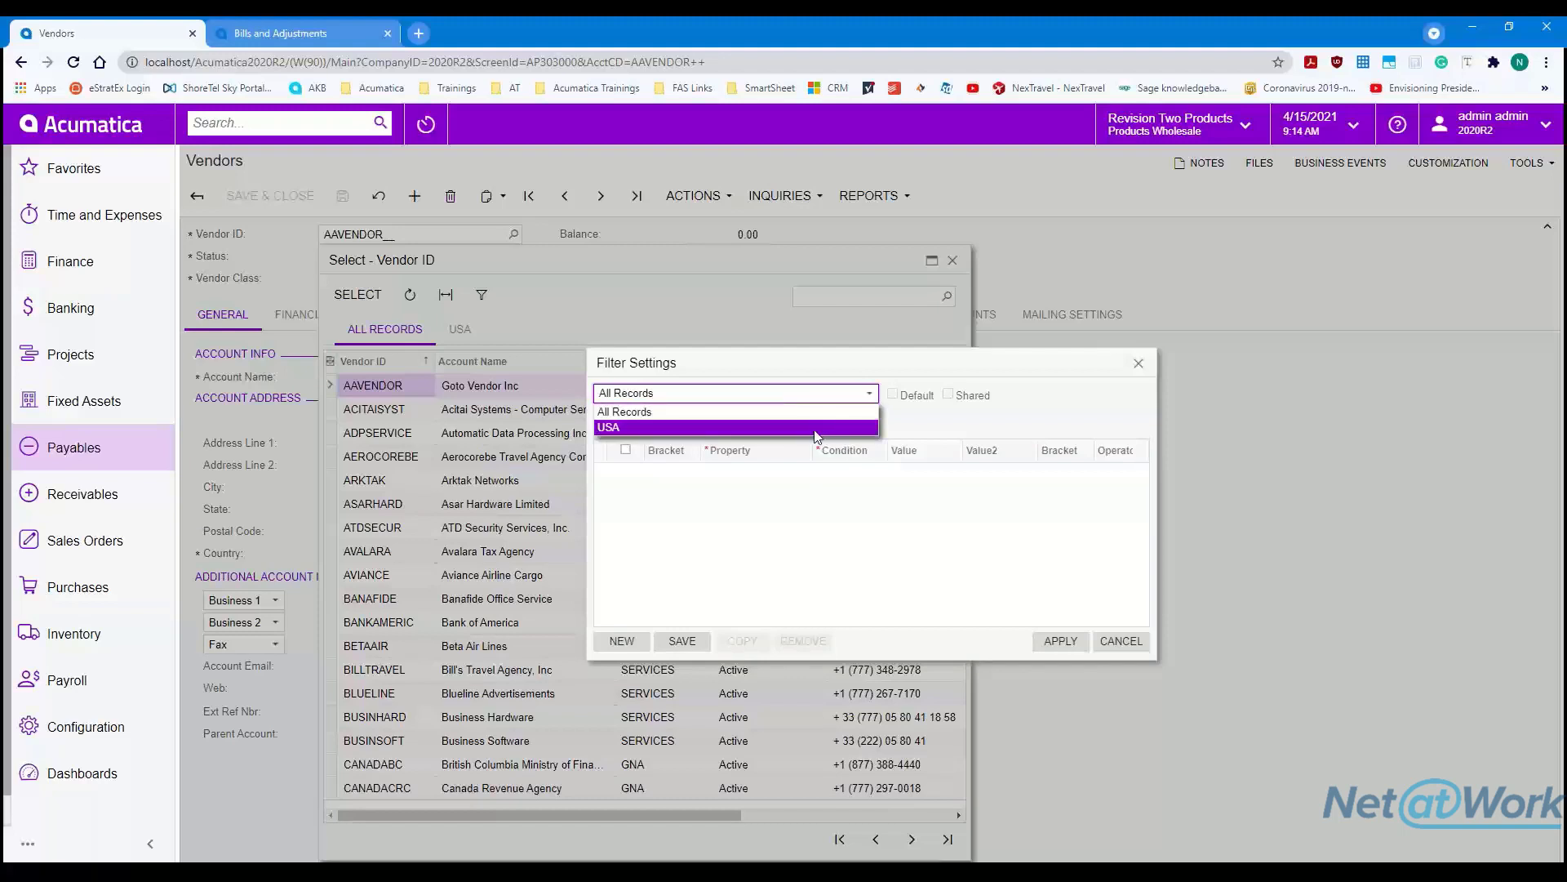
left_click(815, 427)
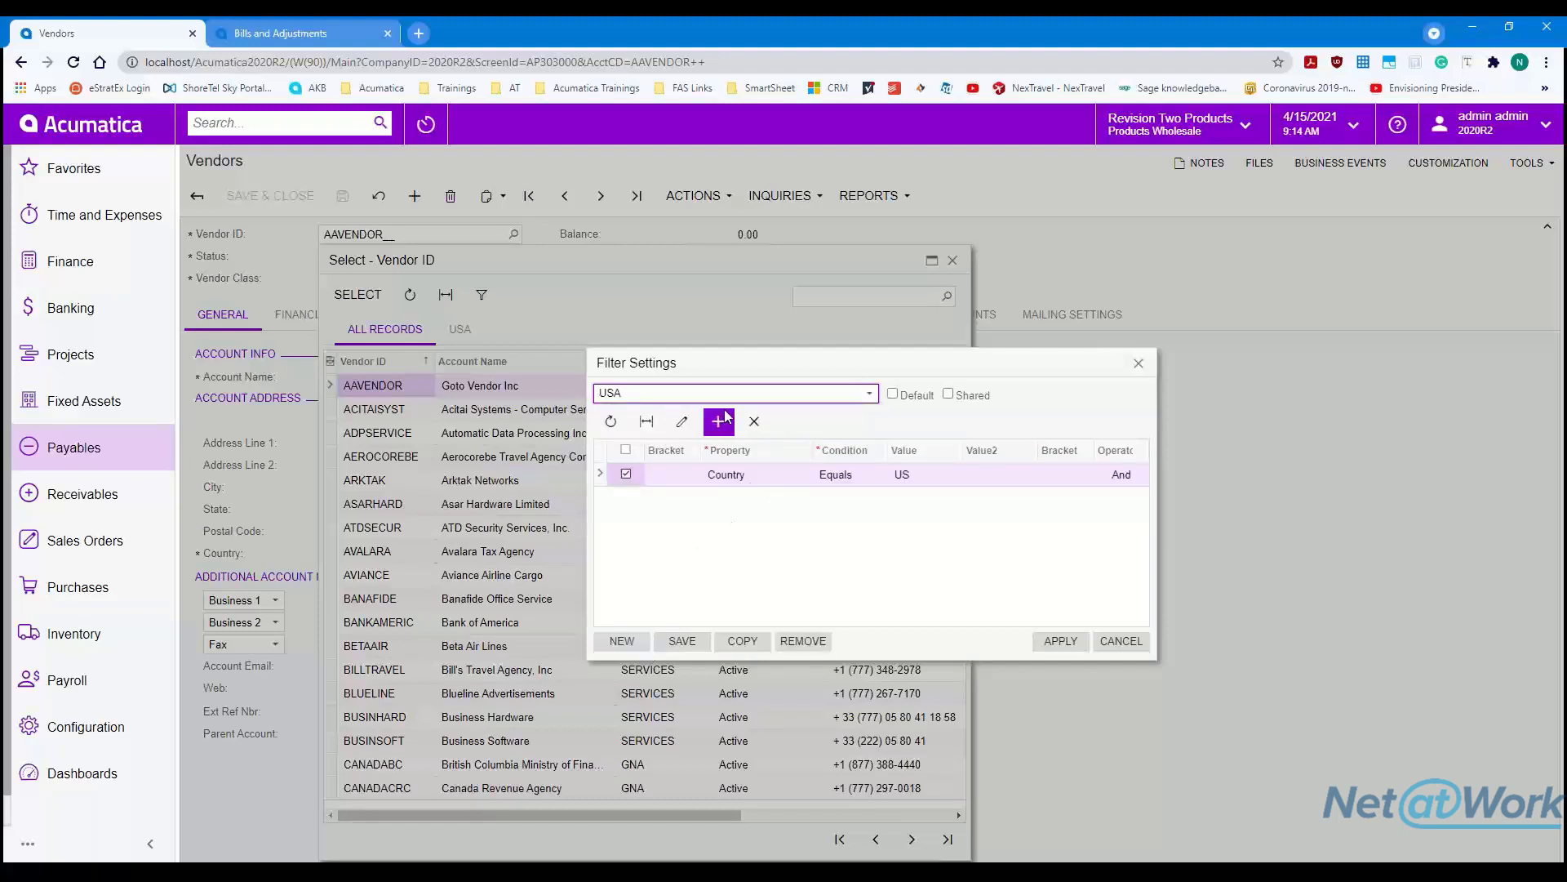
left_click(620, 645)
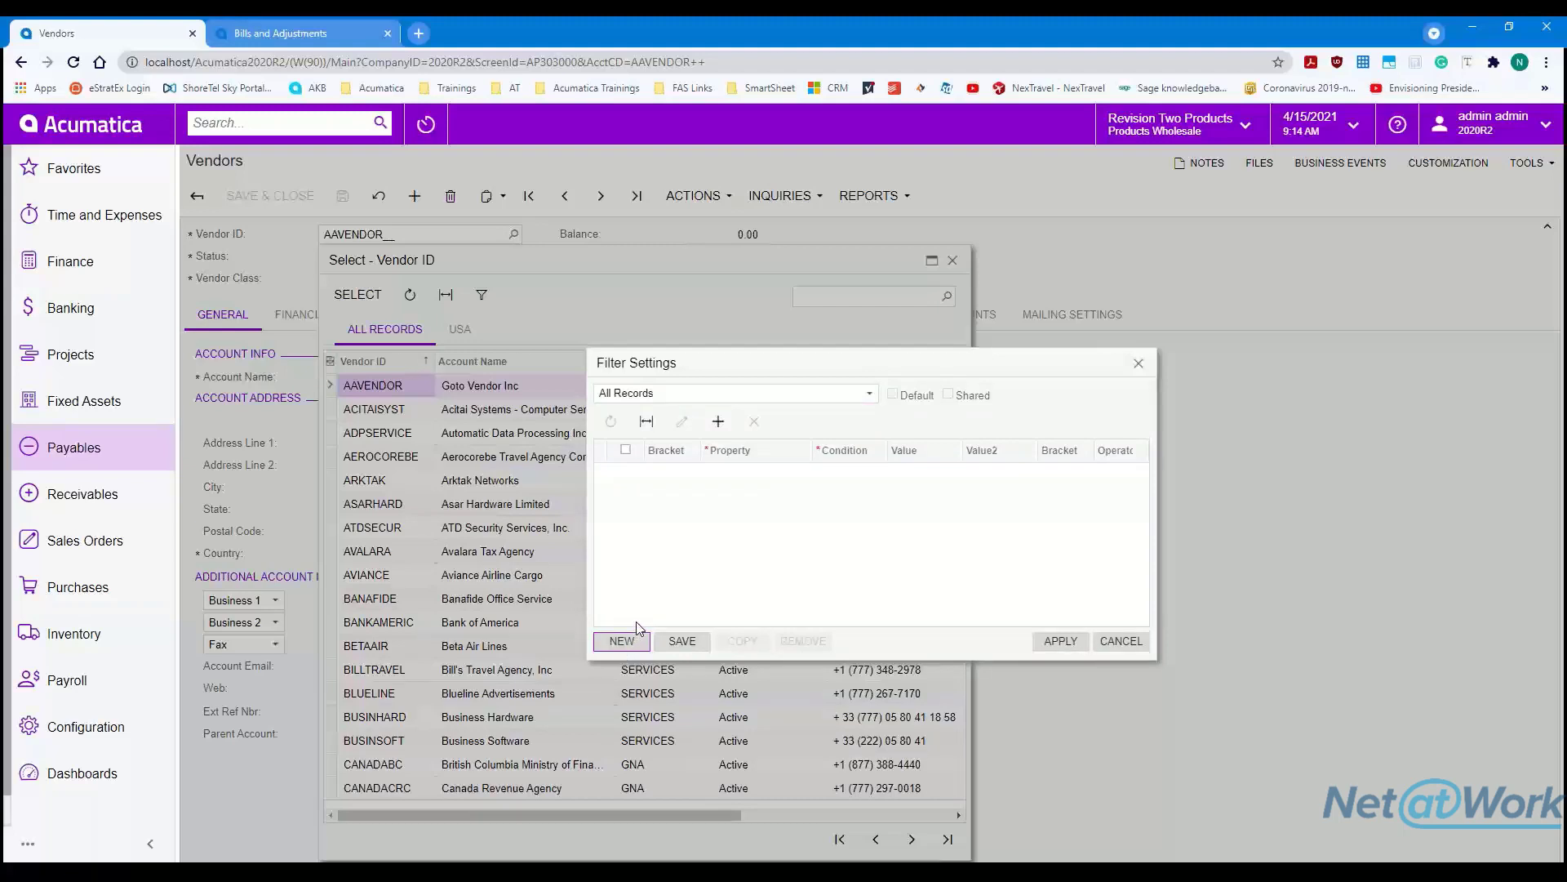
left_click(871, 394)
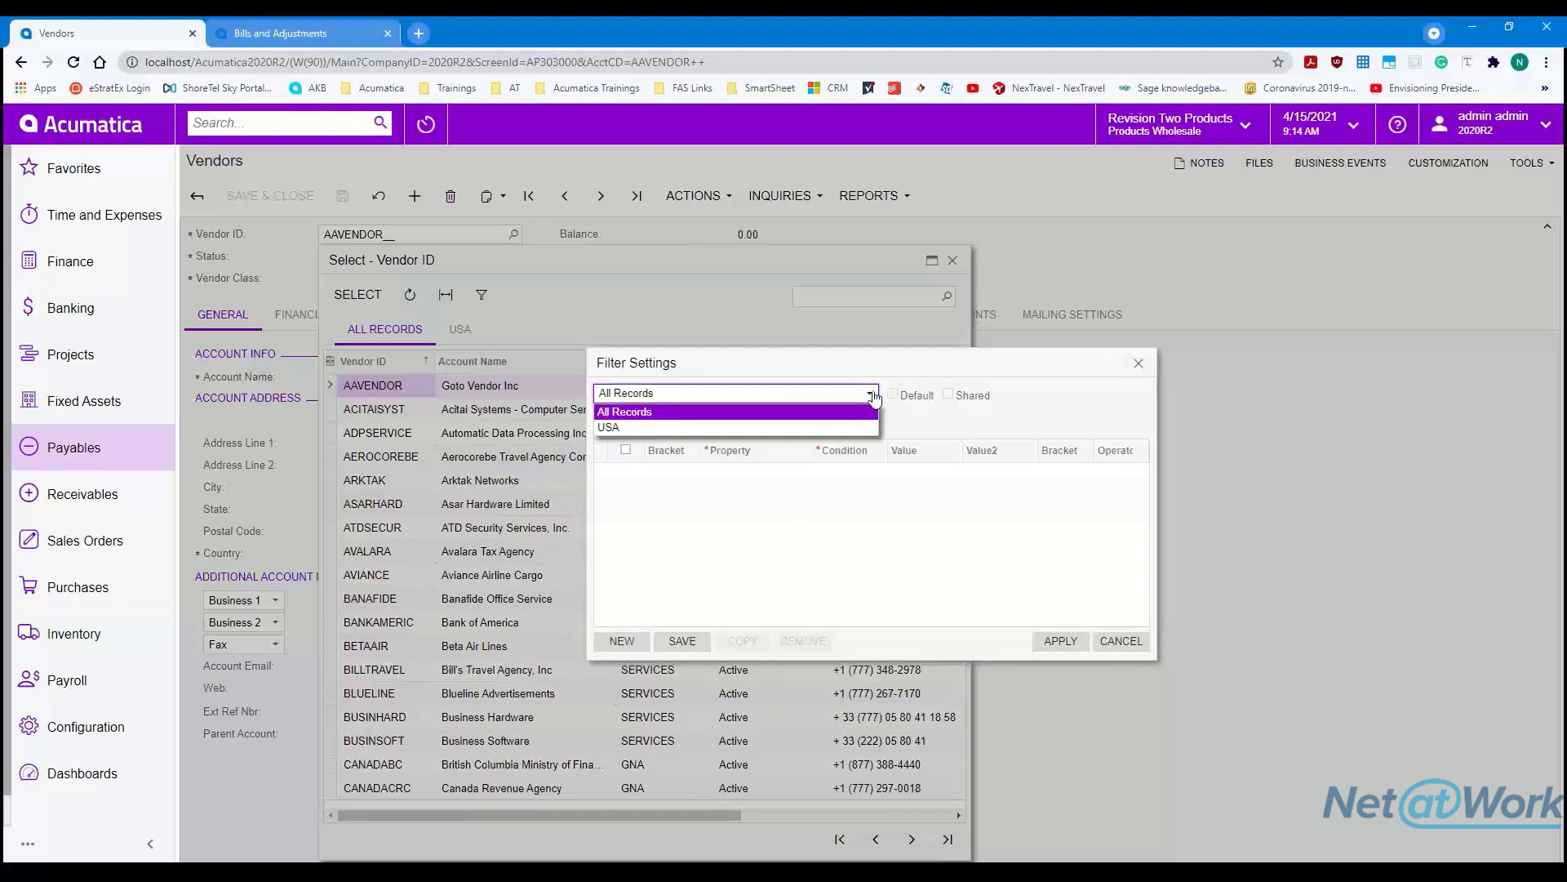
left_click(825, 426)
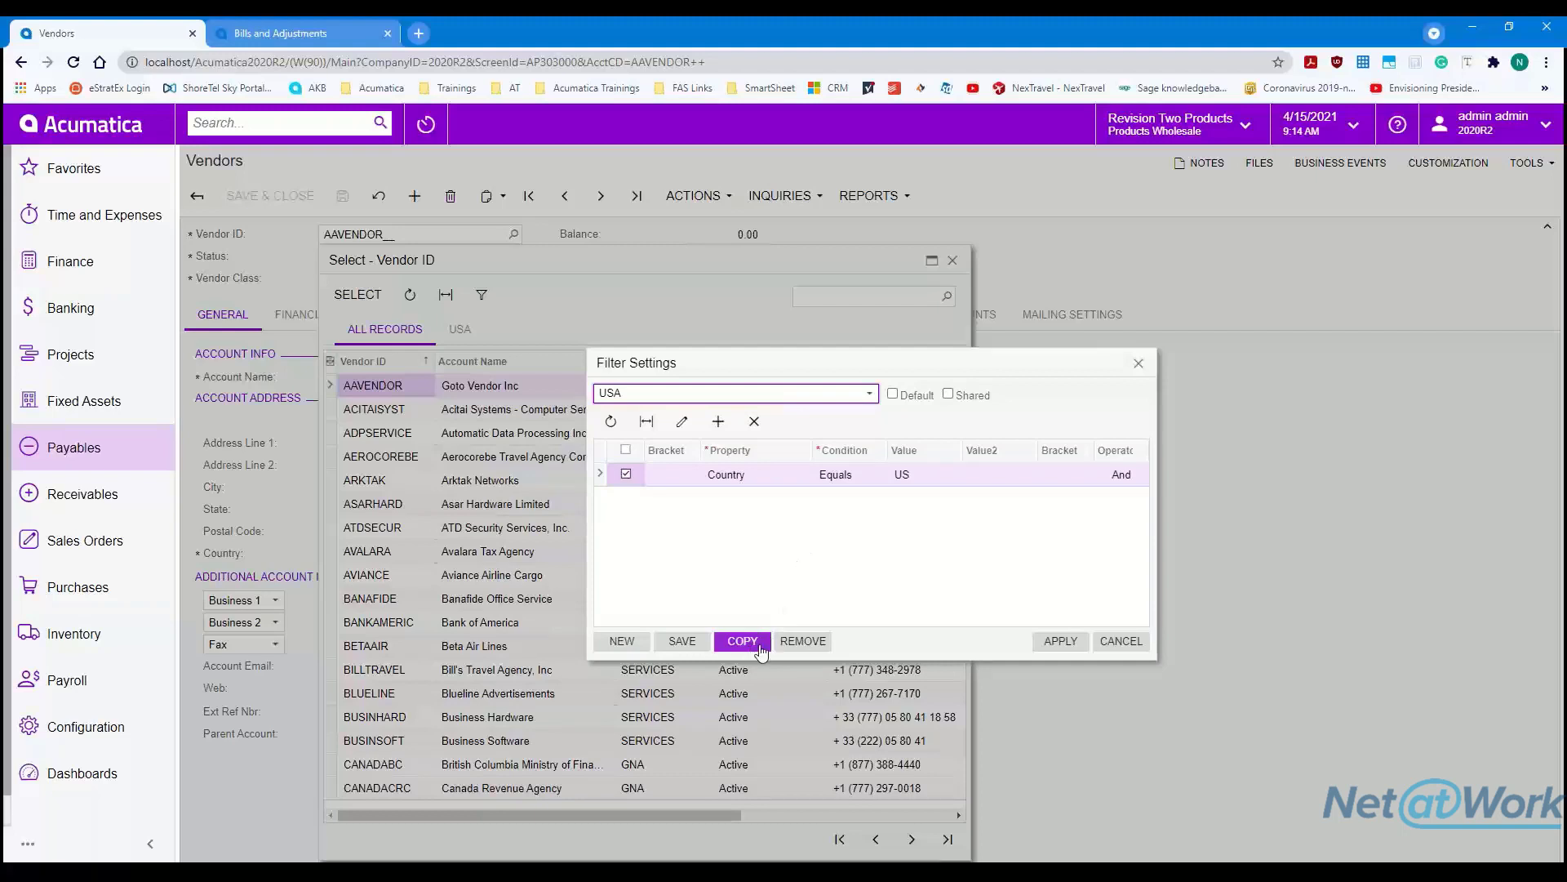
left_click(798, 643)
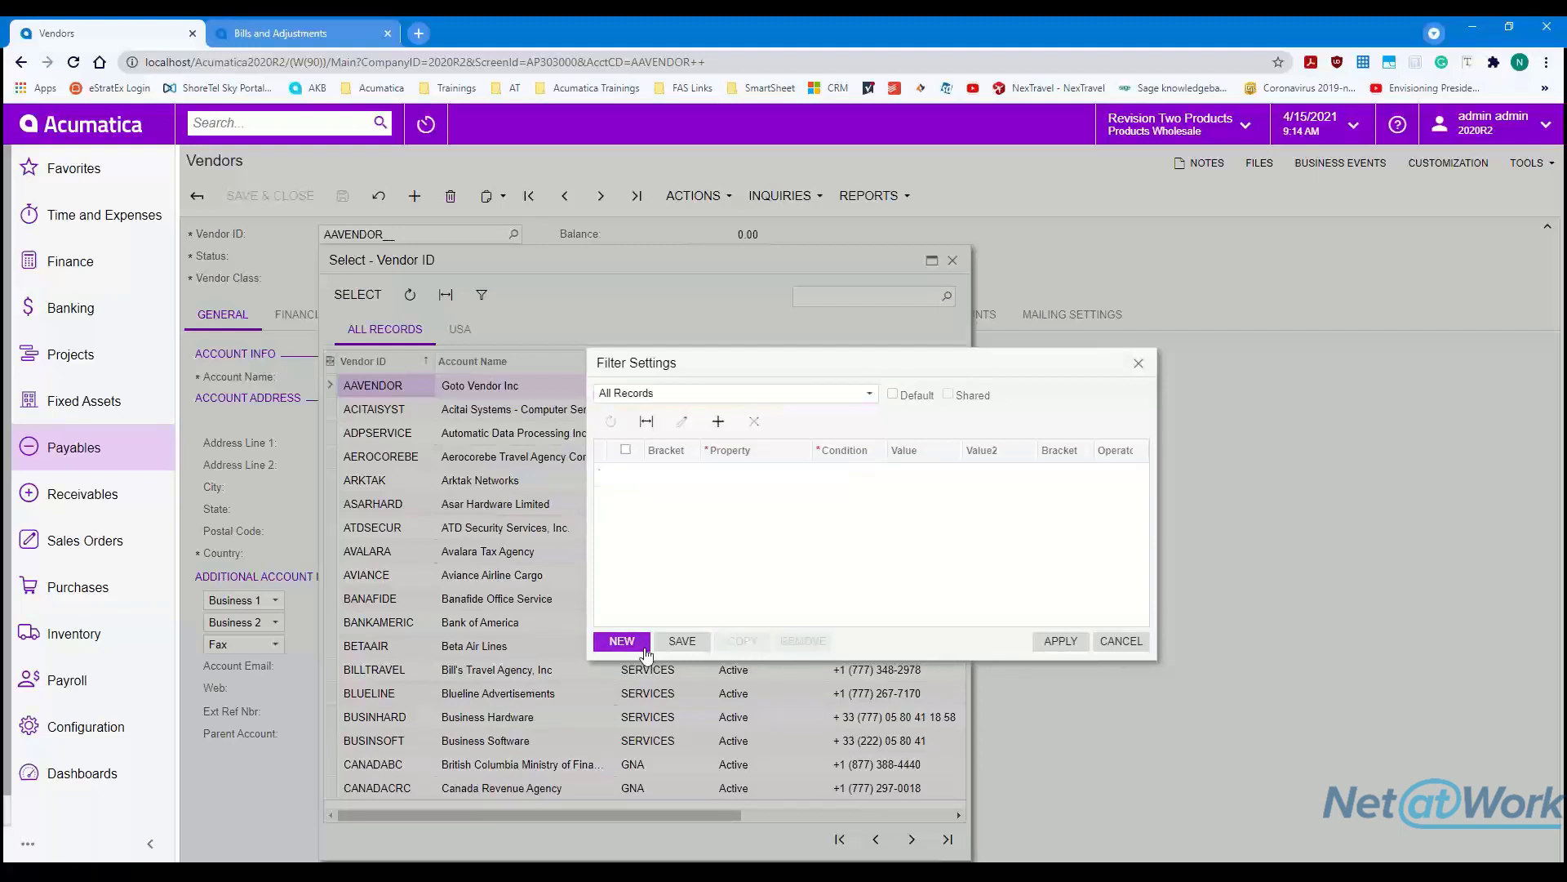
- Add a condition to the Vendor ID lookup's blank filter so that Vendor Class equals PRODUCT
left_click(693, 474)
left_click(757, 475)
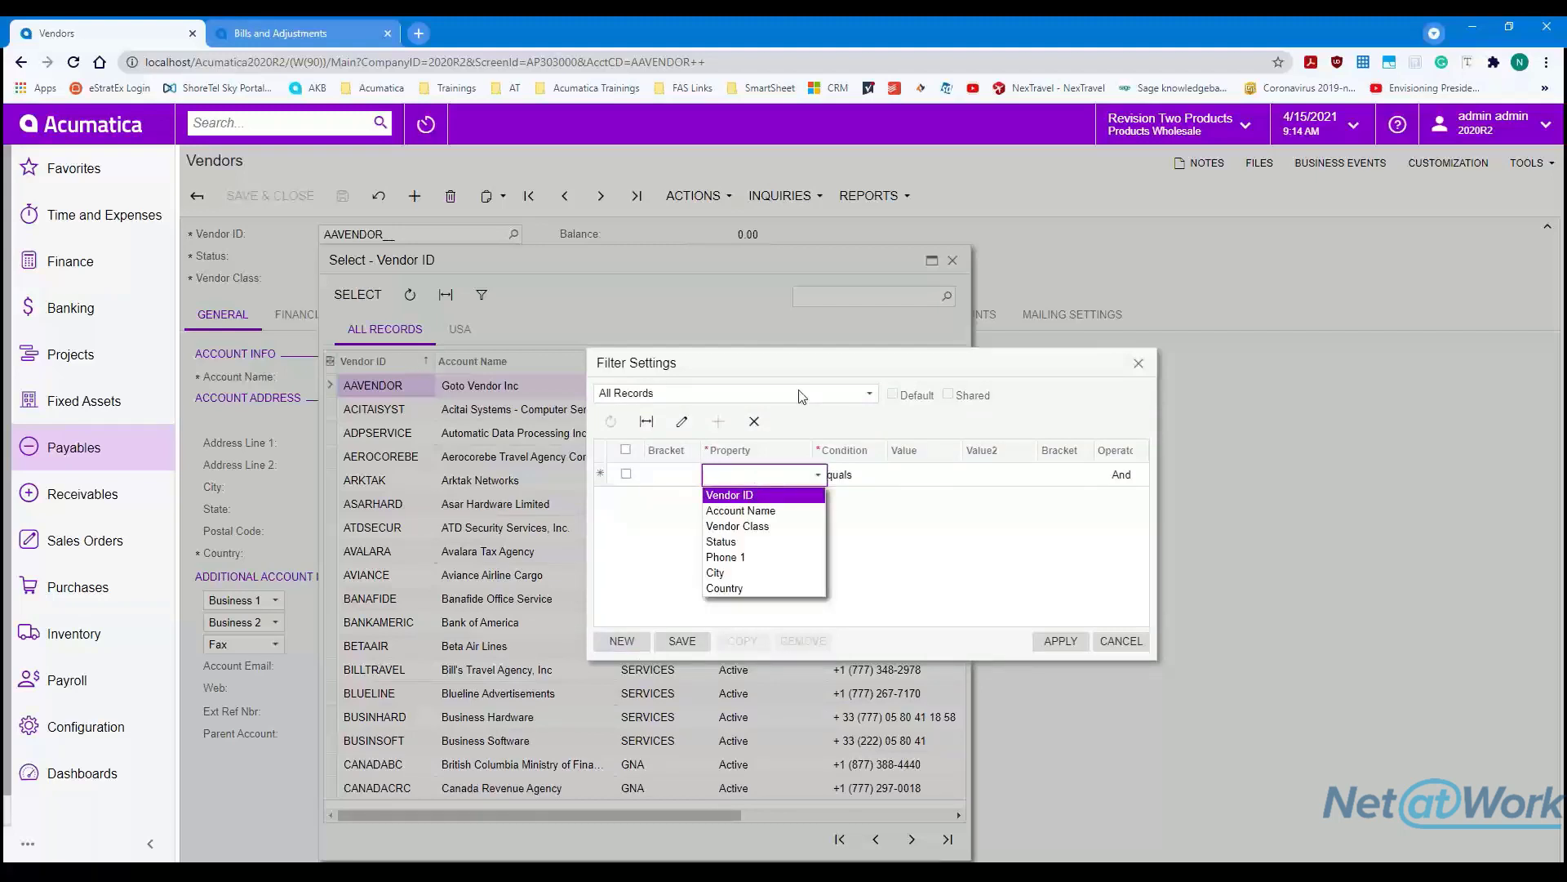
left_click_drag(815, 364, 1146, 362)
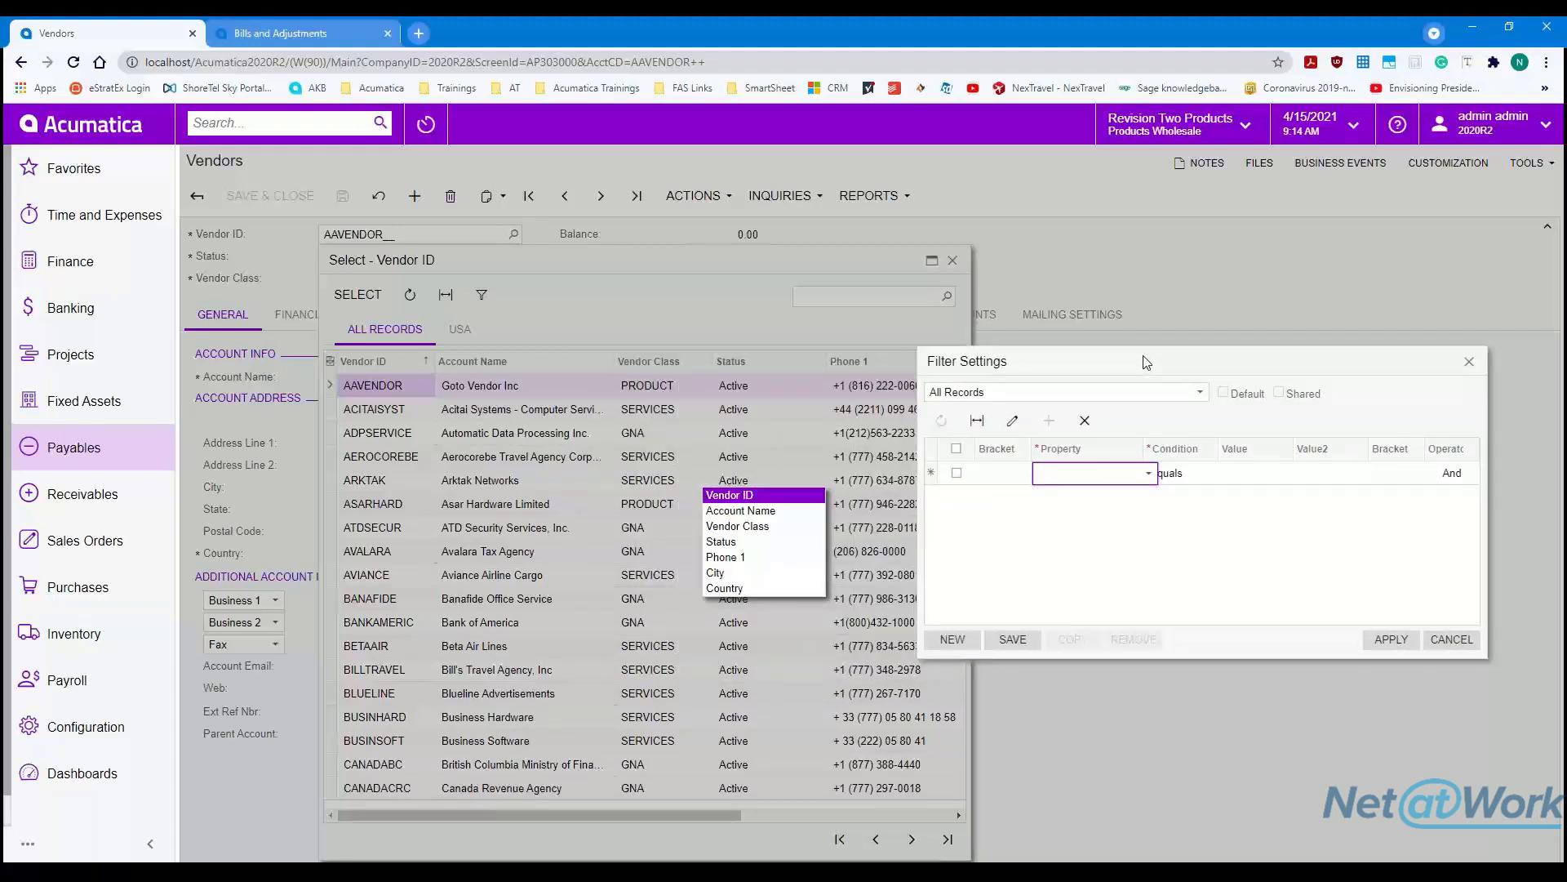
left_click(743, 527)
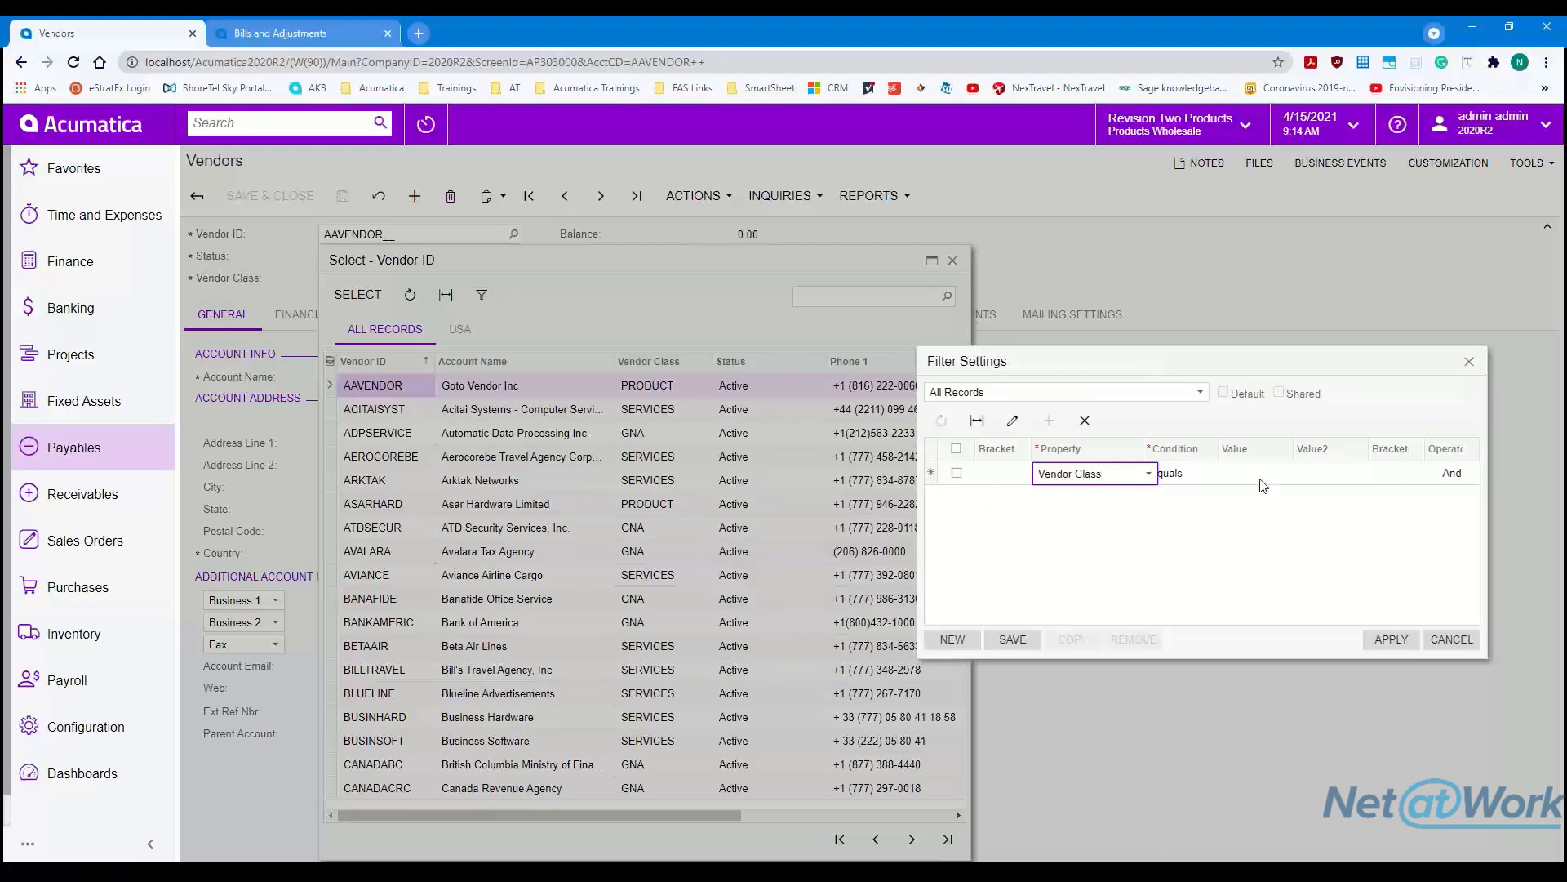
left_click(1269, 477)
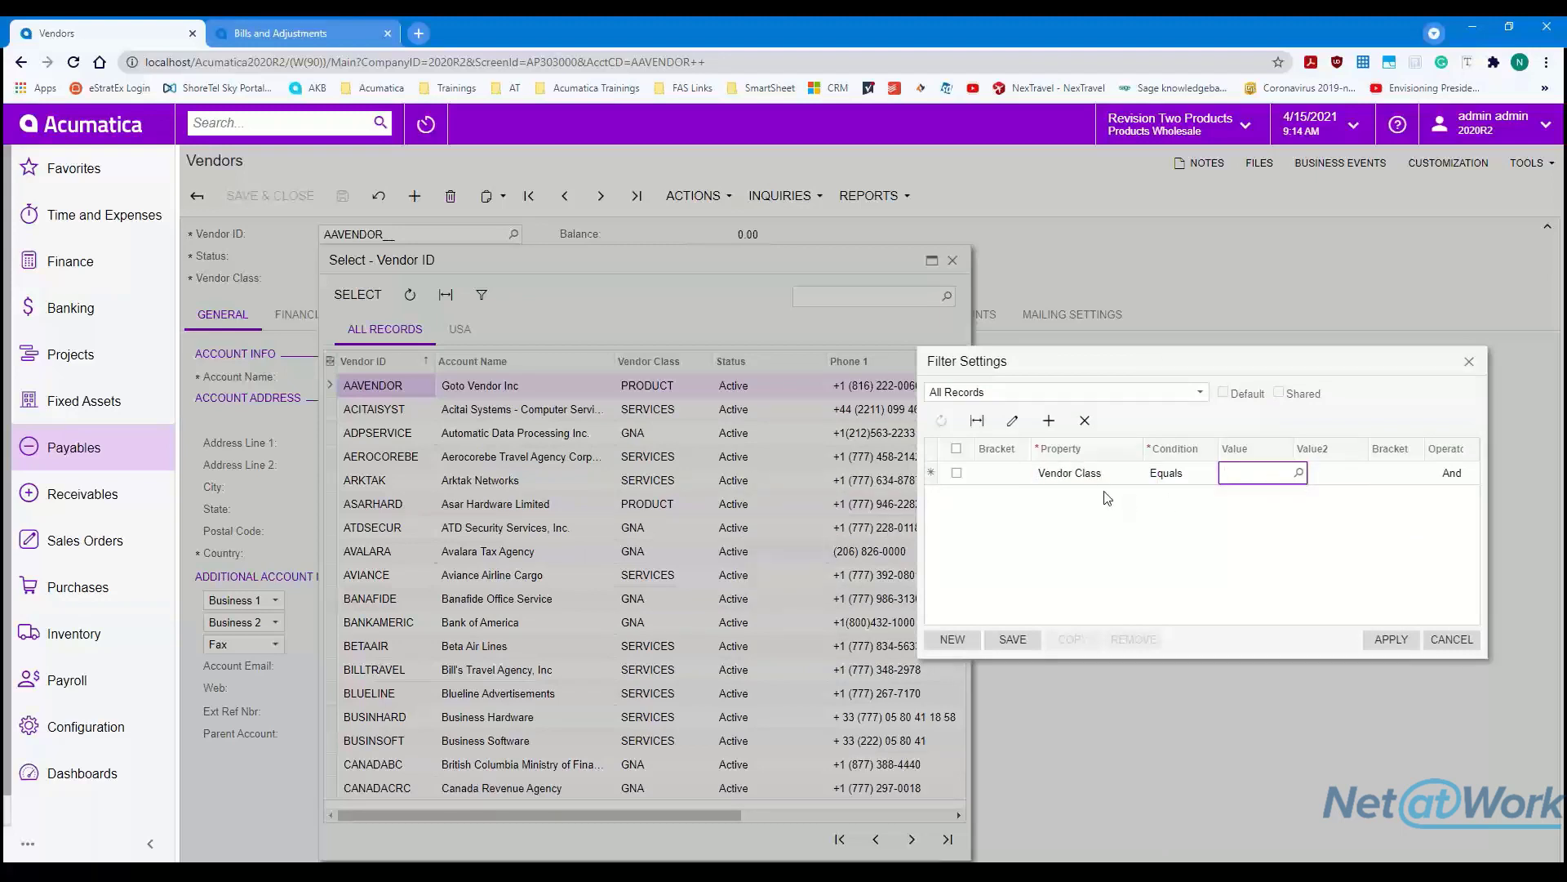
left_click(1298, 474)
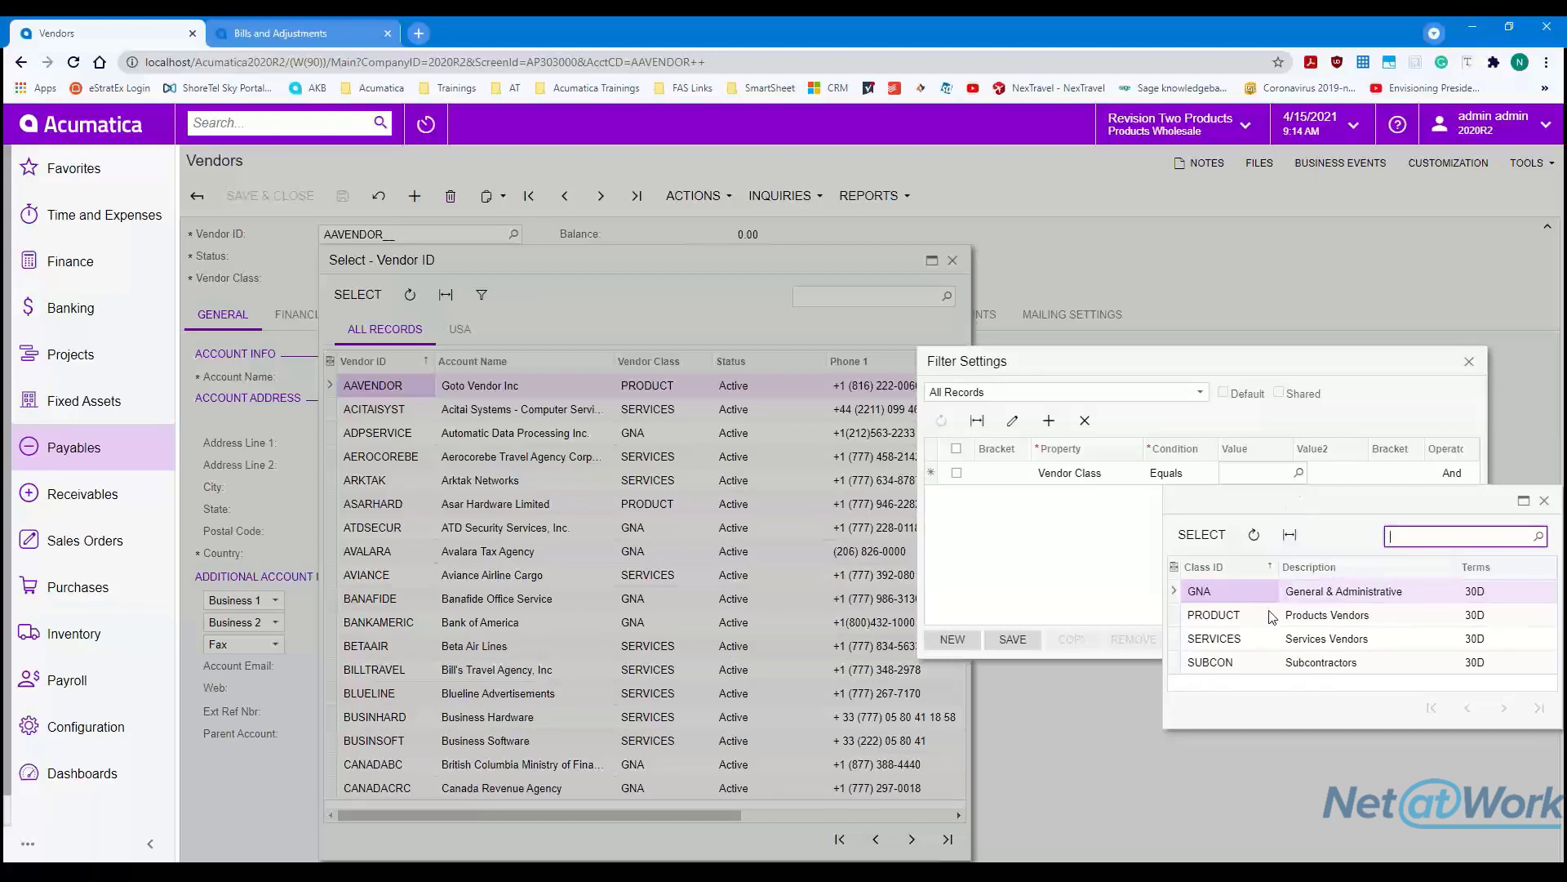
double_click(1244, 614)
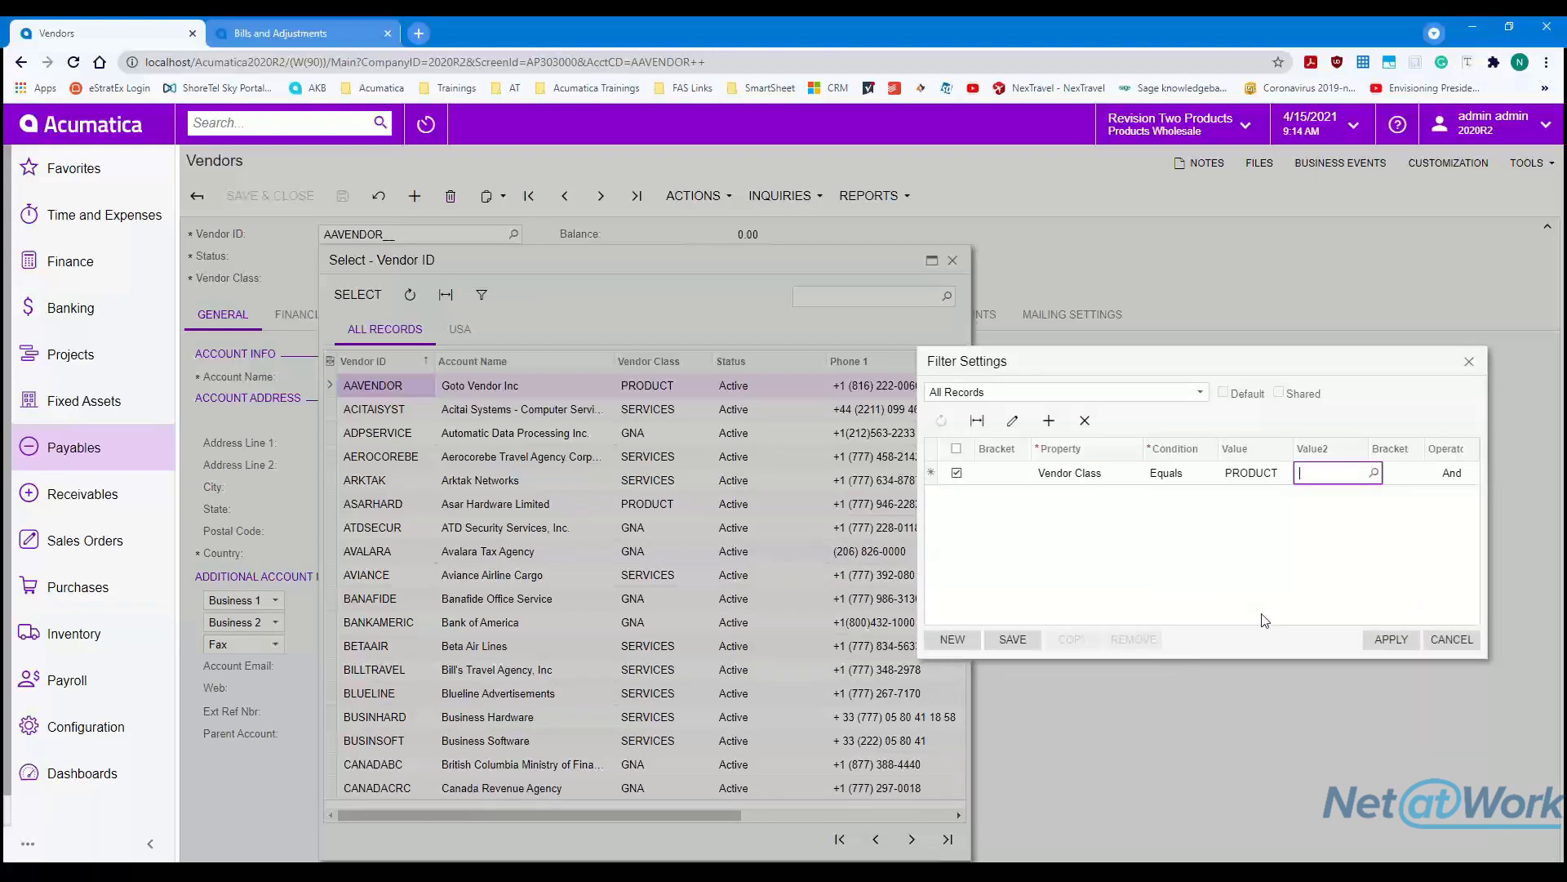
left_click(1197, 473)
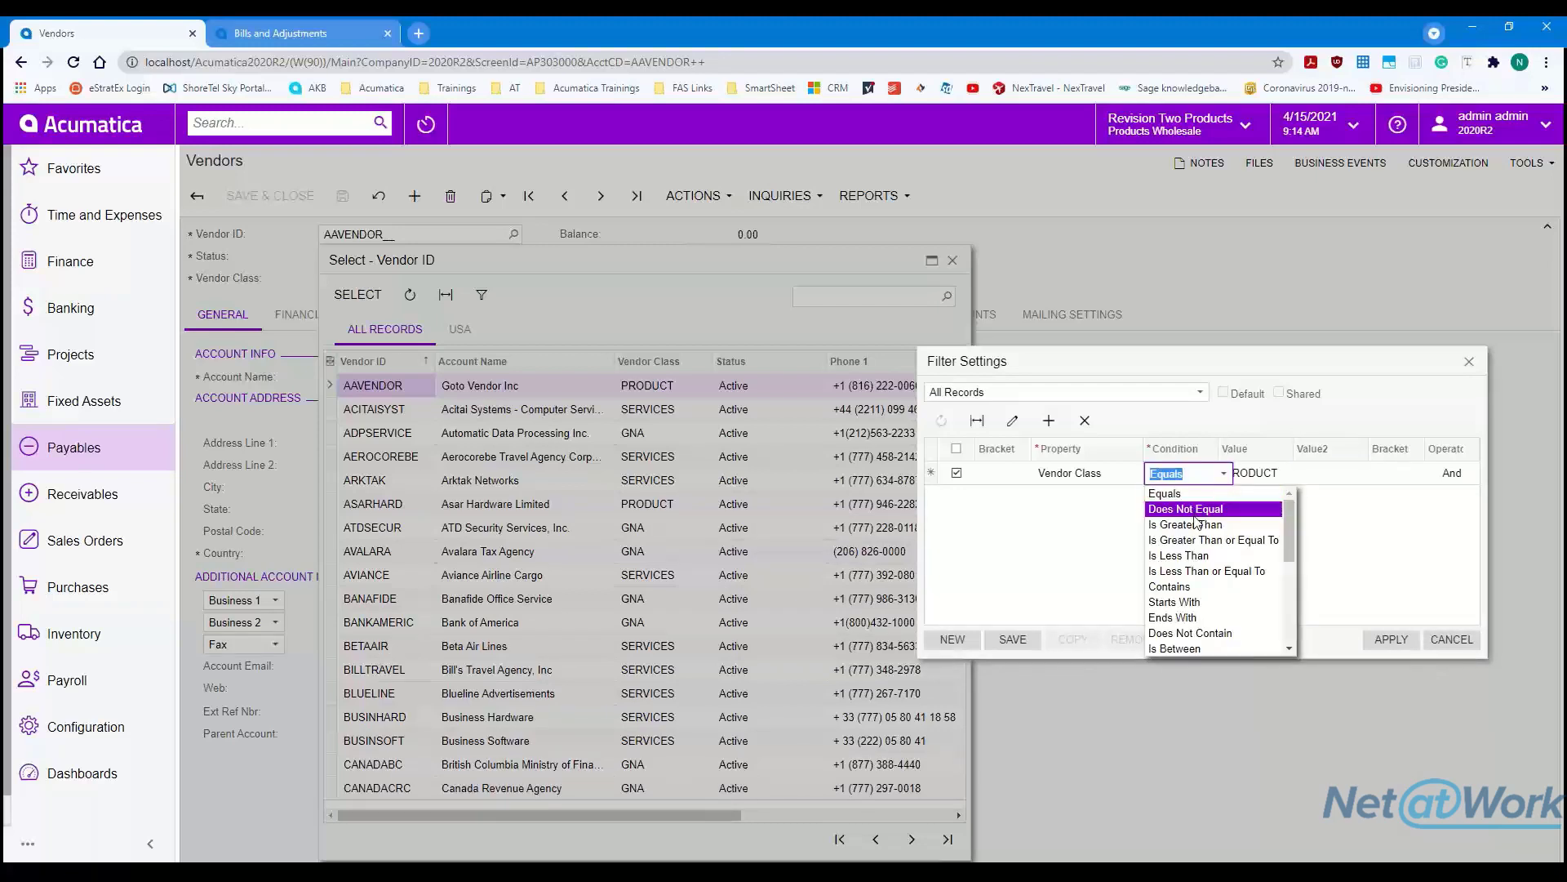
left_click(1367, 523)
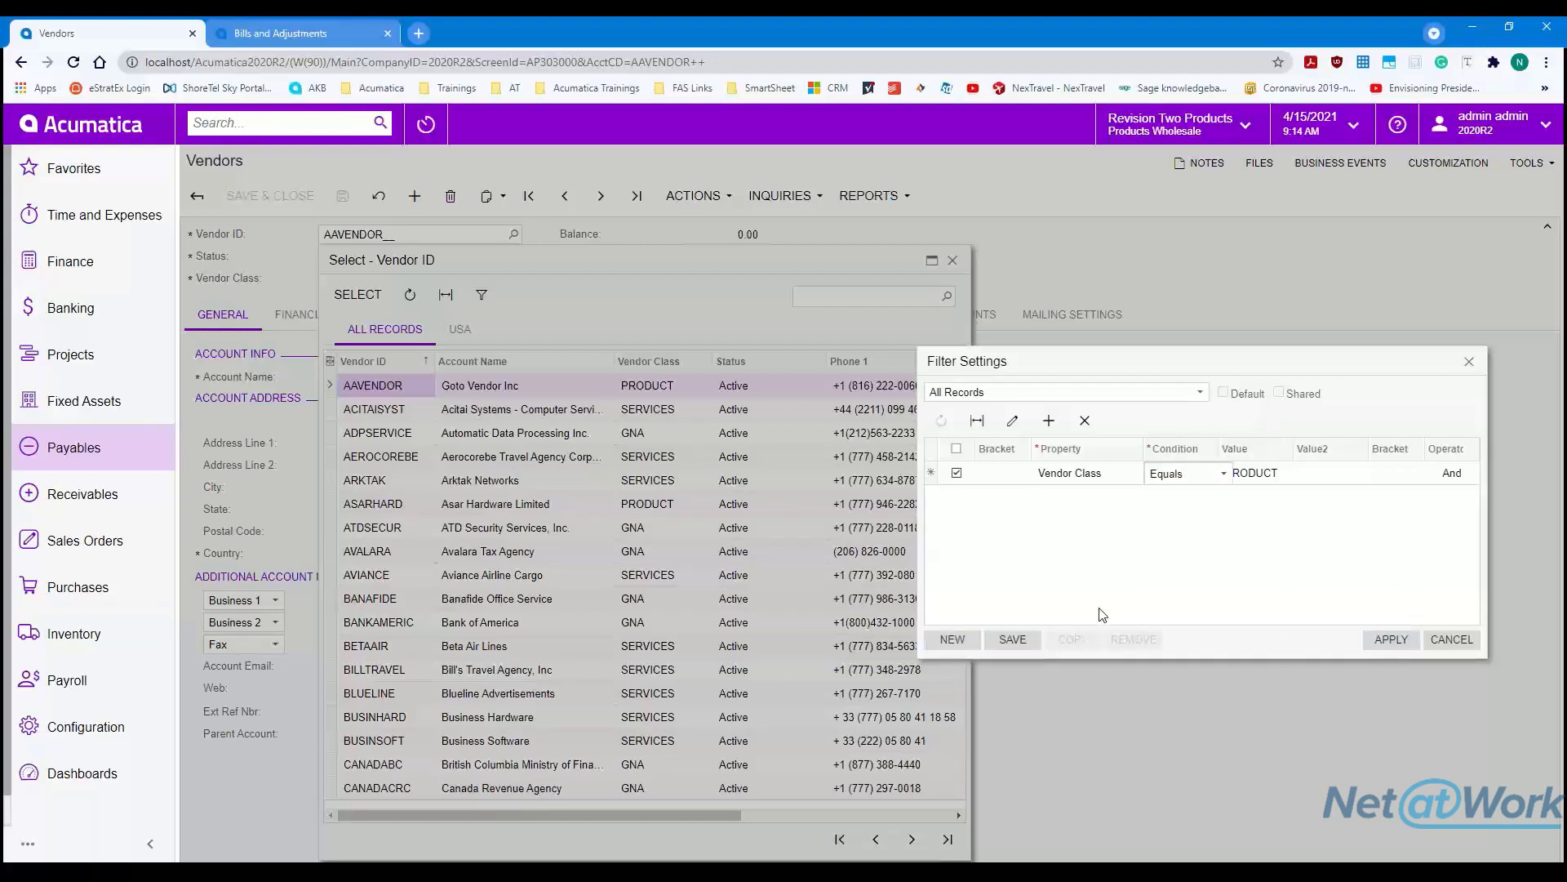
- Save the filter as Product Vendor Class, mark it as shared, and apply it to the Vendor ID lookup
left_click(1013, 639)
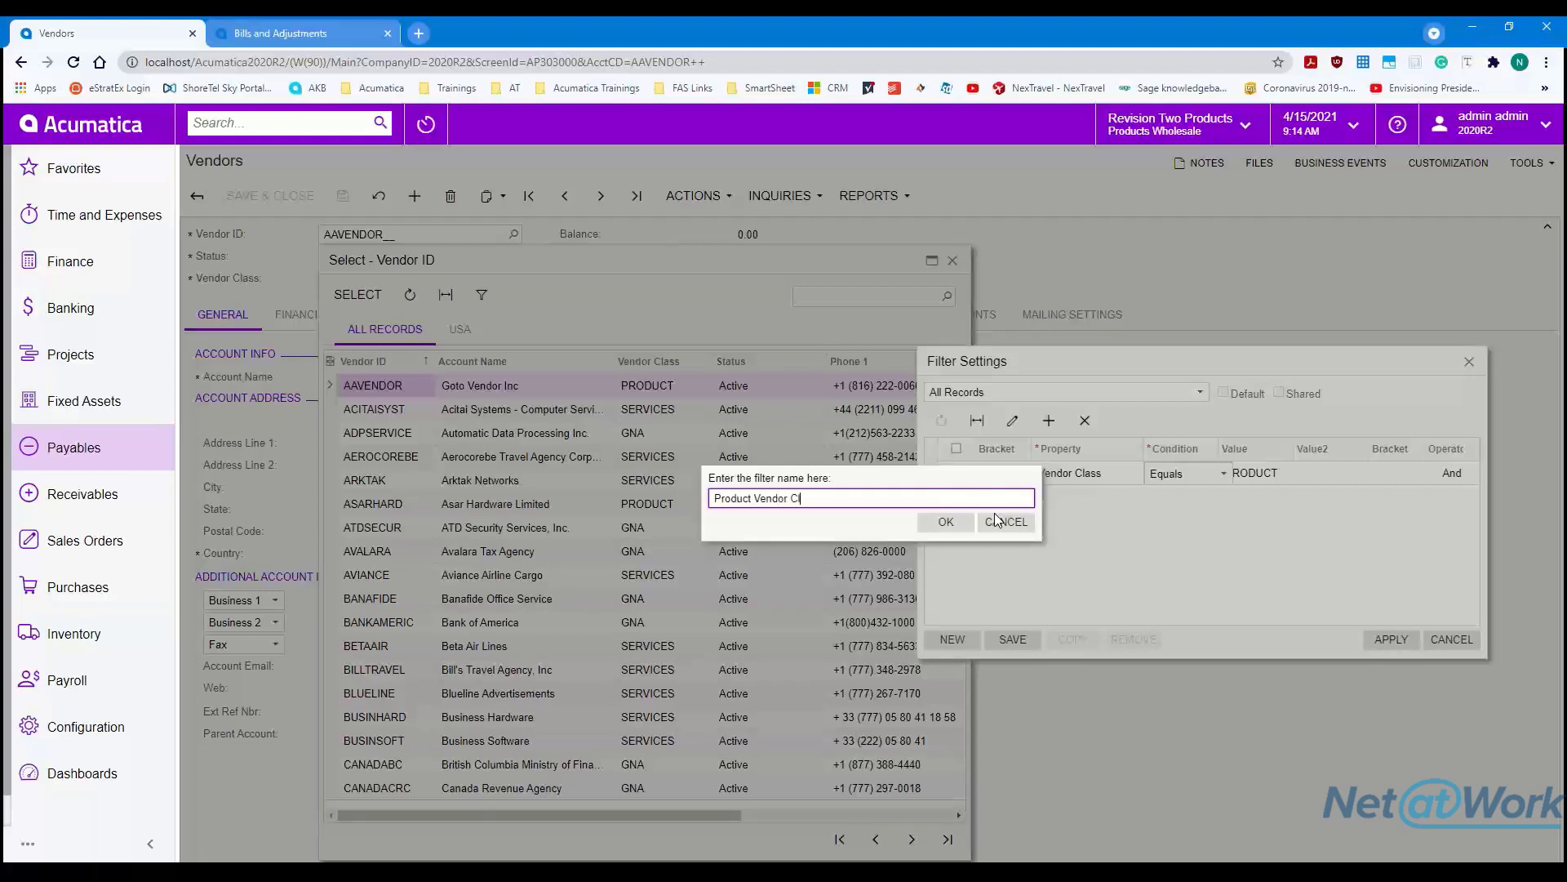
left_click(945, 522)
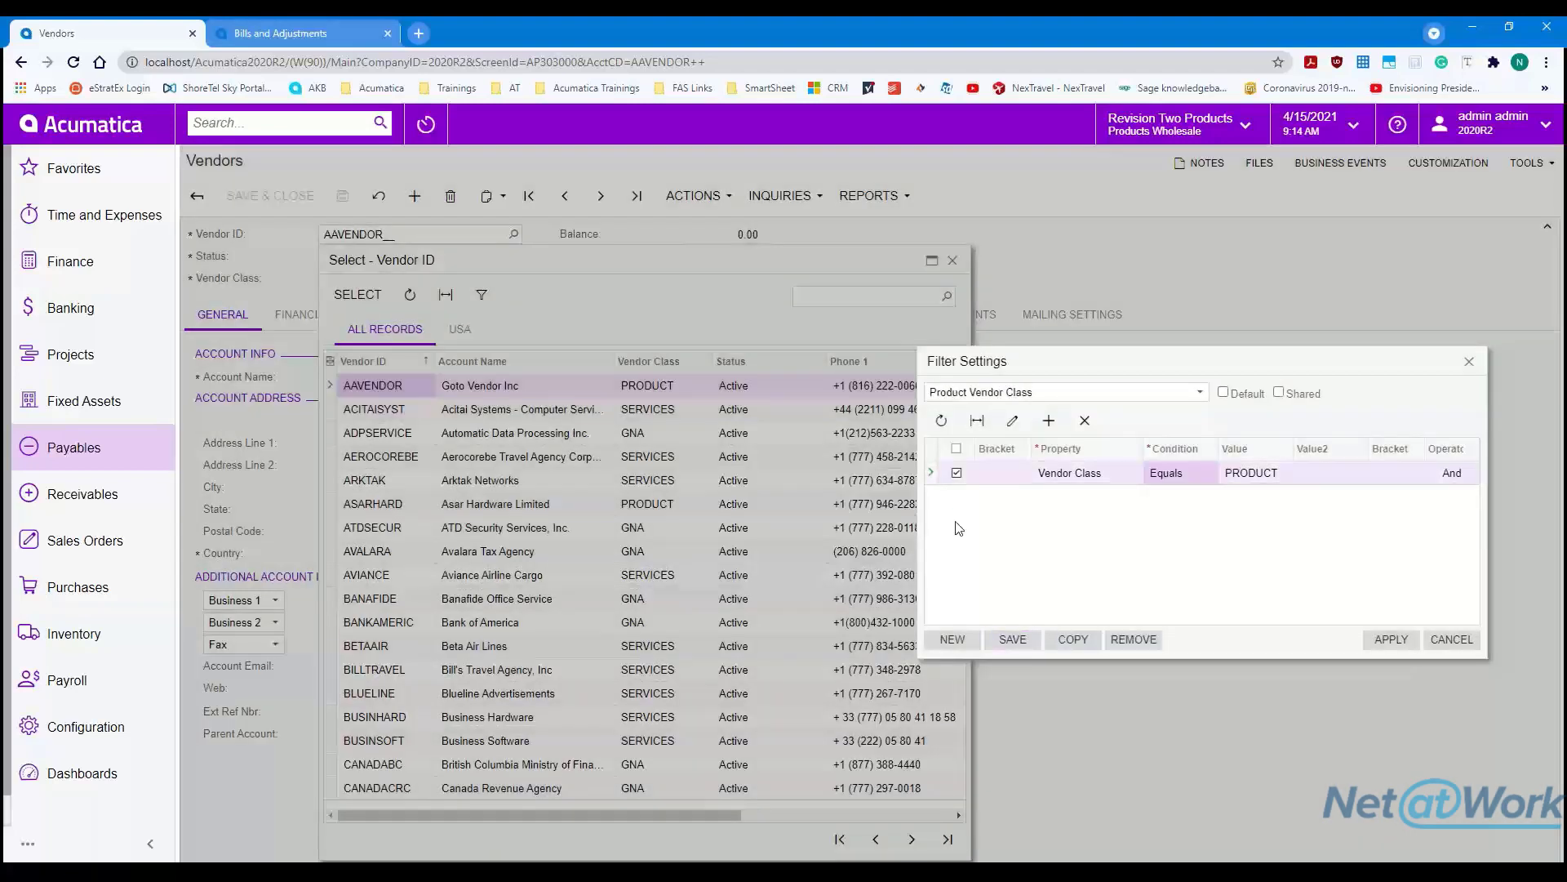
left_click(1280, 392)
left_click(1011, 640)
left_click(1374, 642)
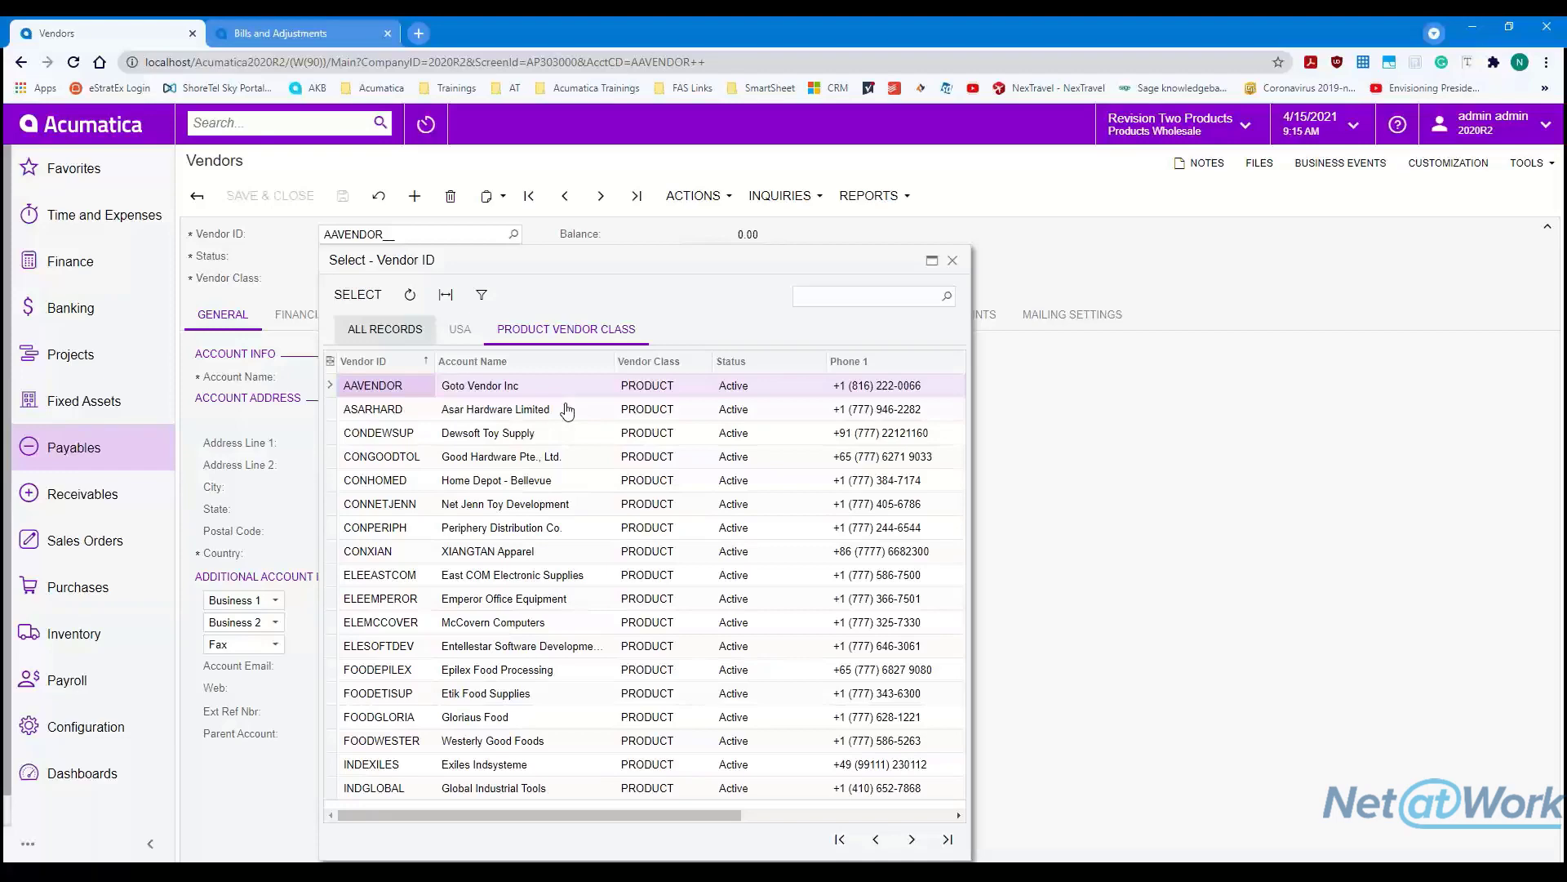
- Review the selectable companies and branches, and reopen the Vendor ID lookup to check its Product Vendor Class filter before closing it
left_click(1183, 133)
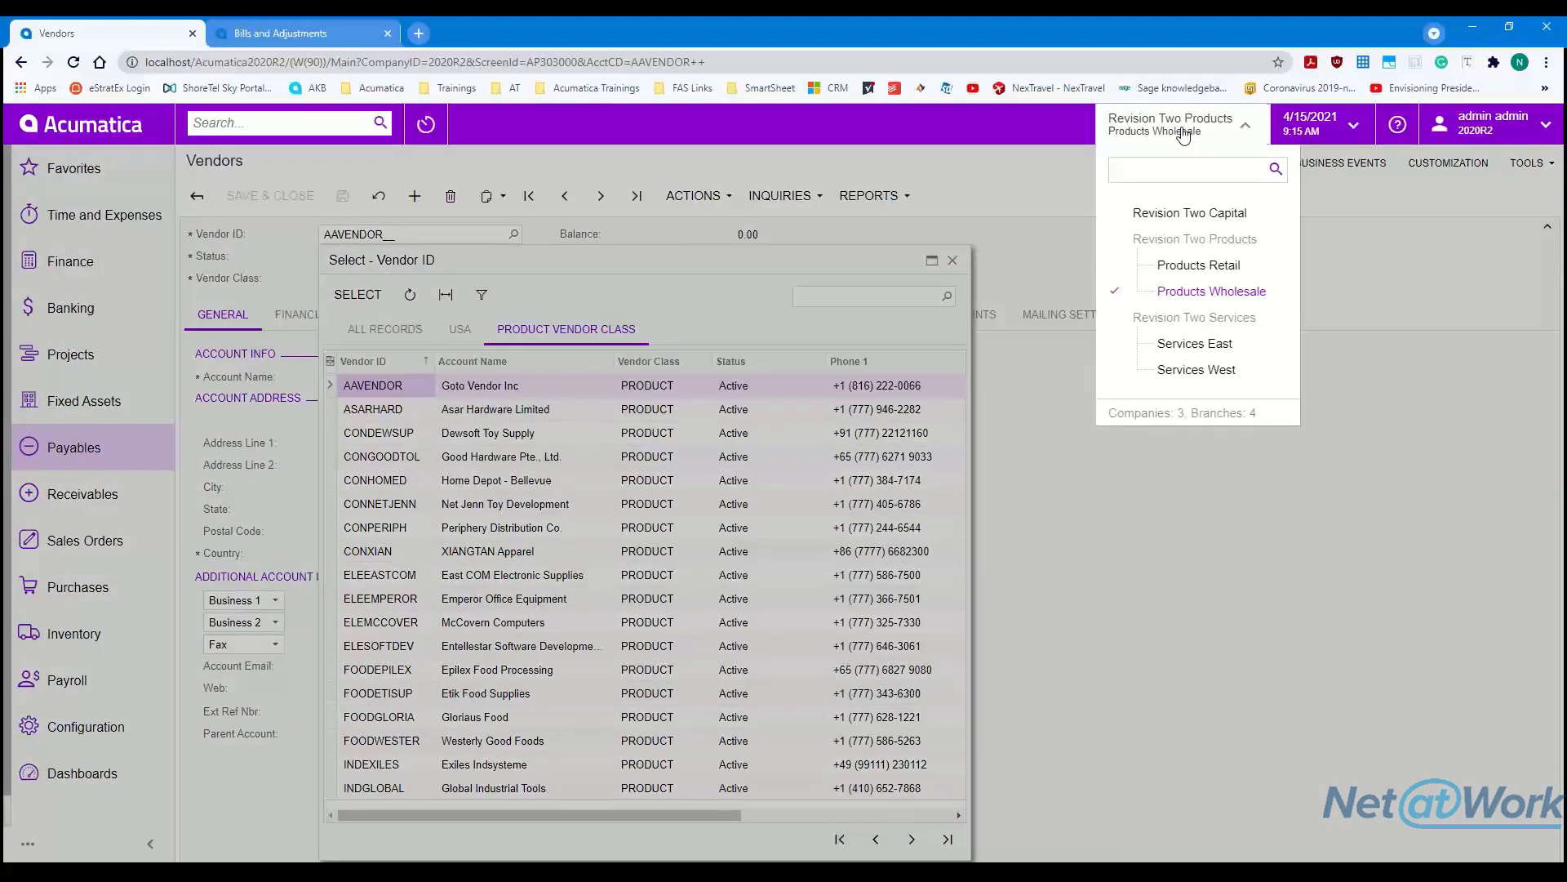
left_click(1184, 133)
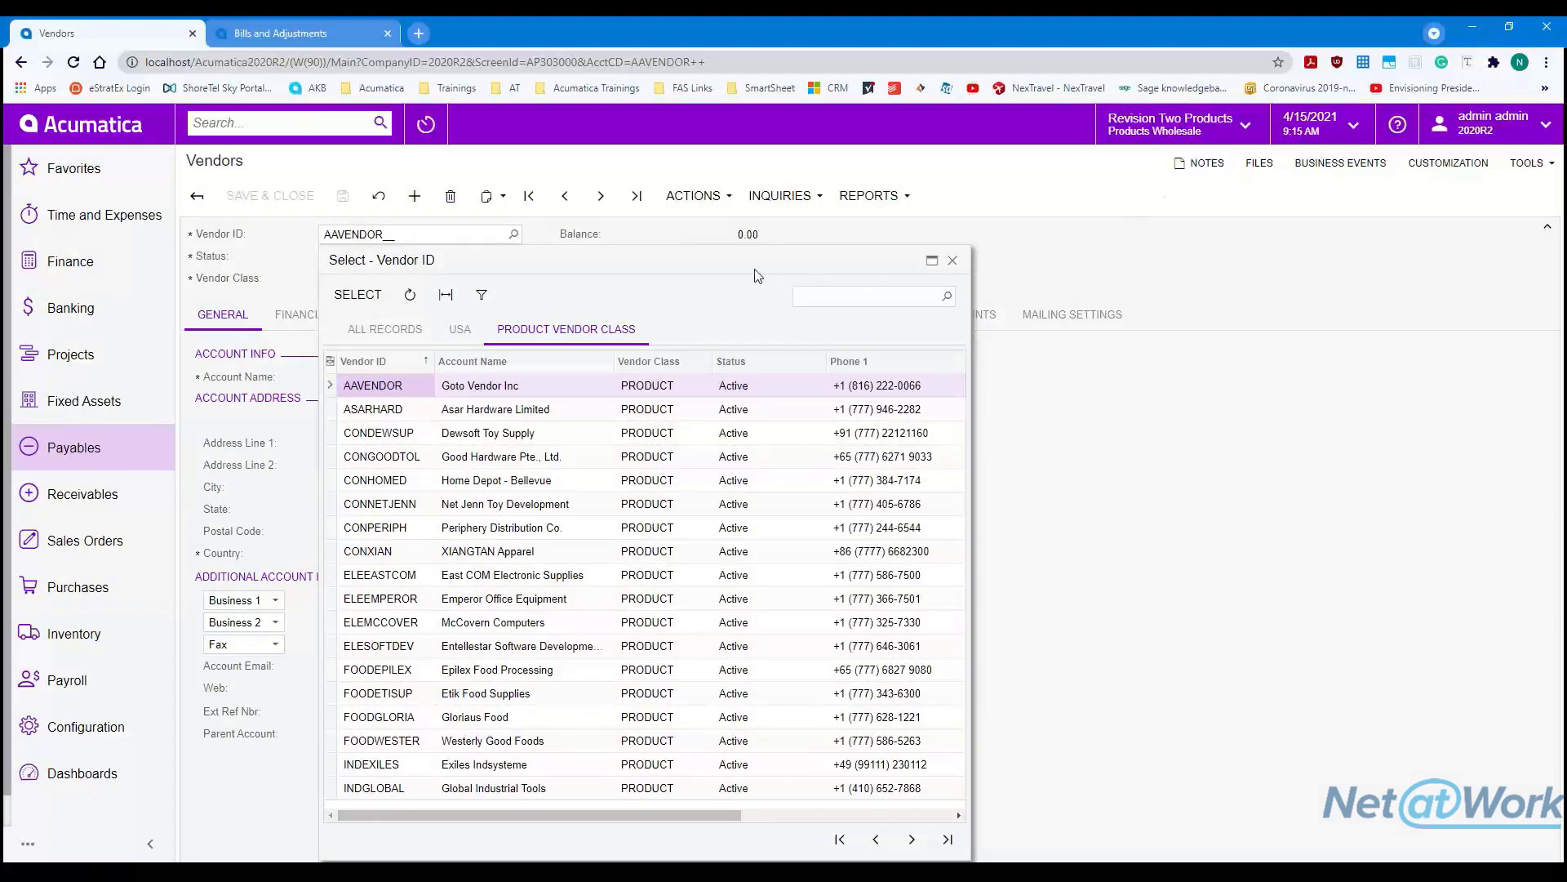
left_click_drag(757, 263, 1232, 242)
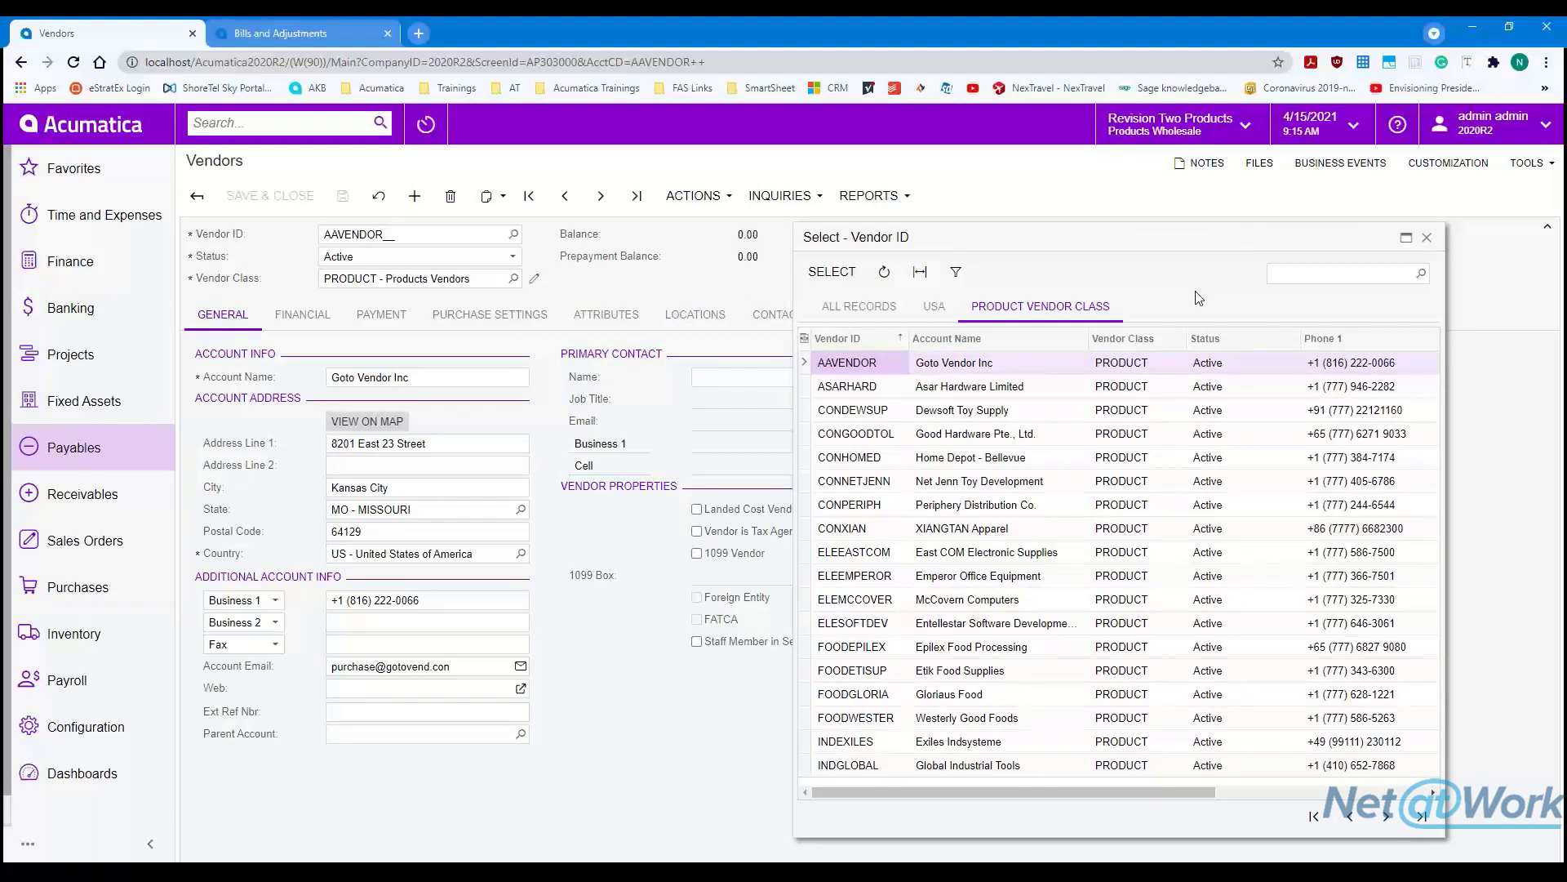
left_click_drag(1165, 245, 1182, 245)
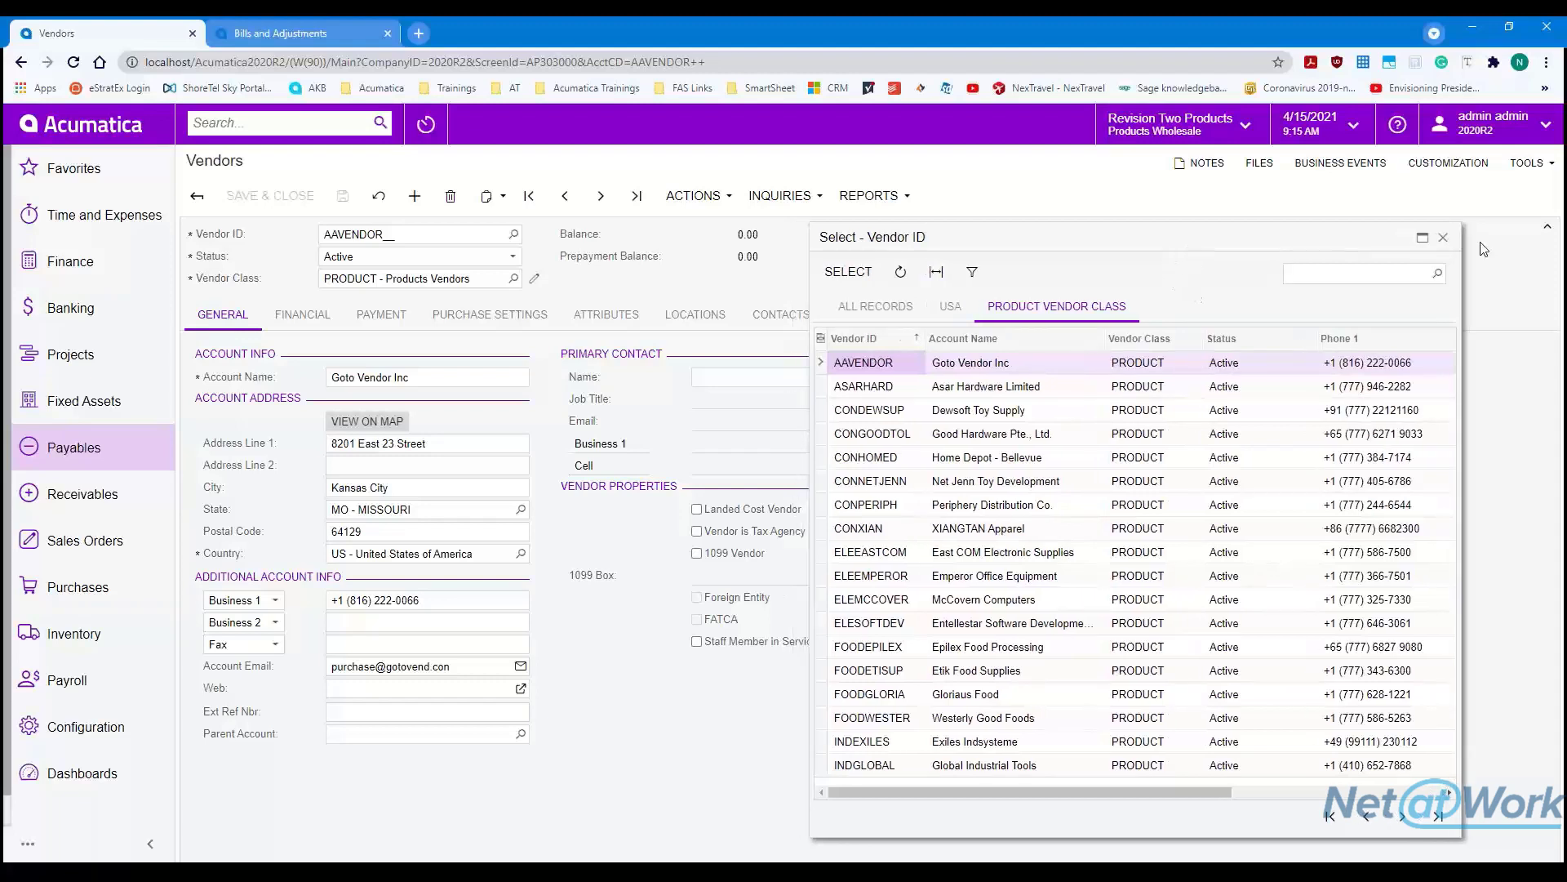
left_click(1443, 237)
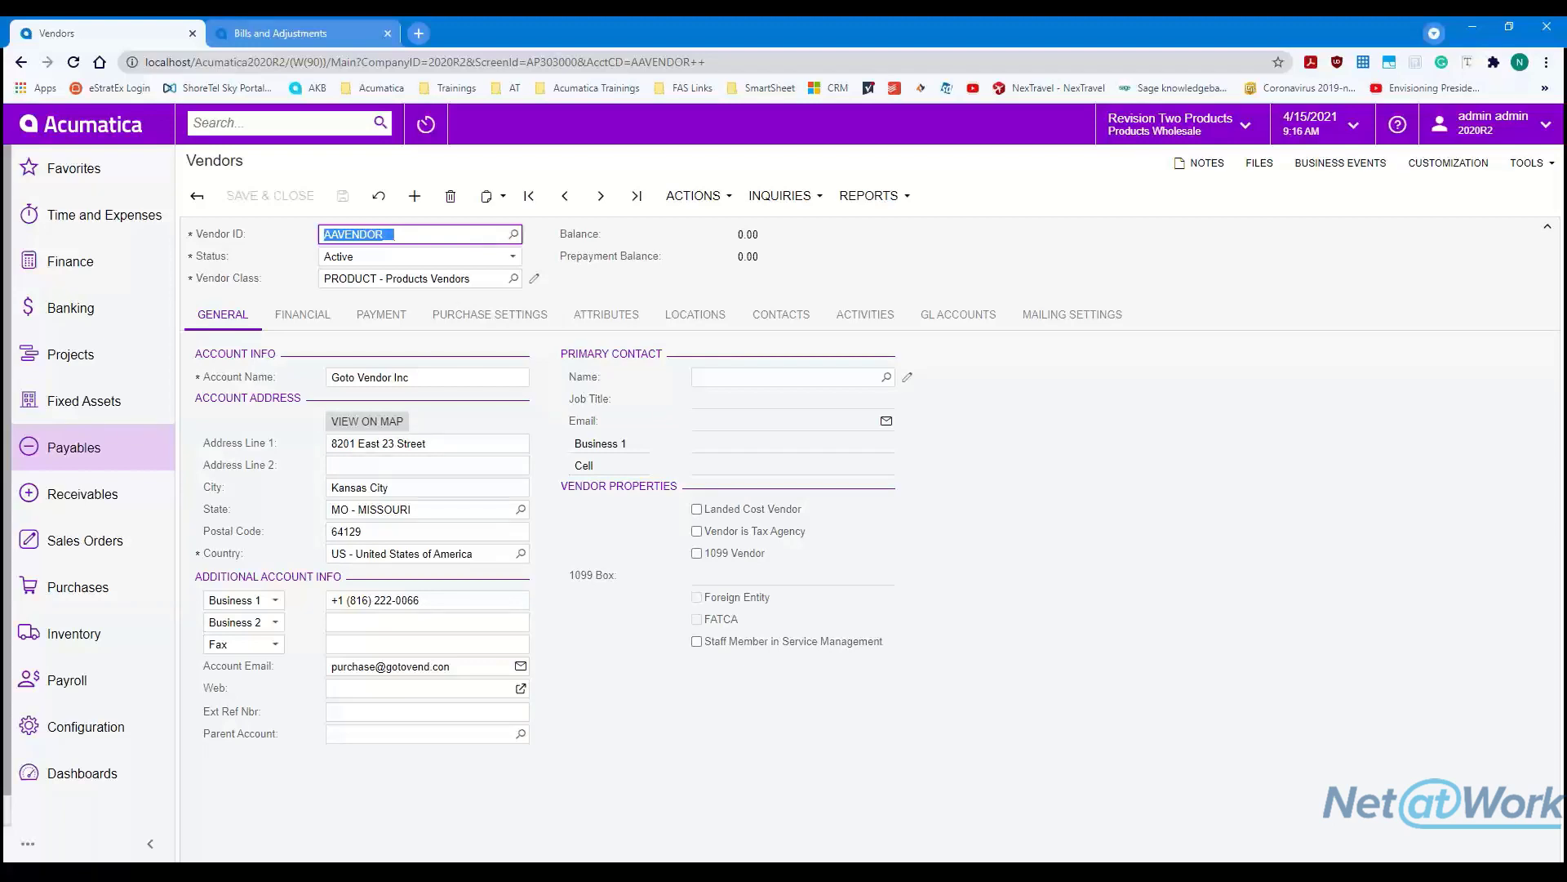
left_click(513, 234)
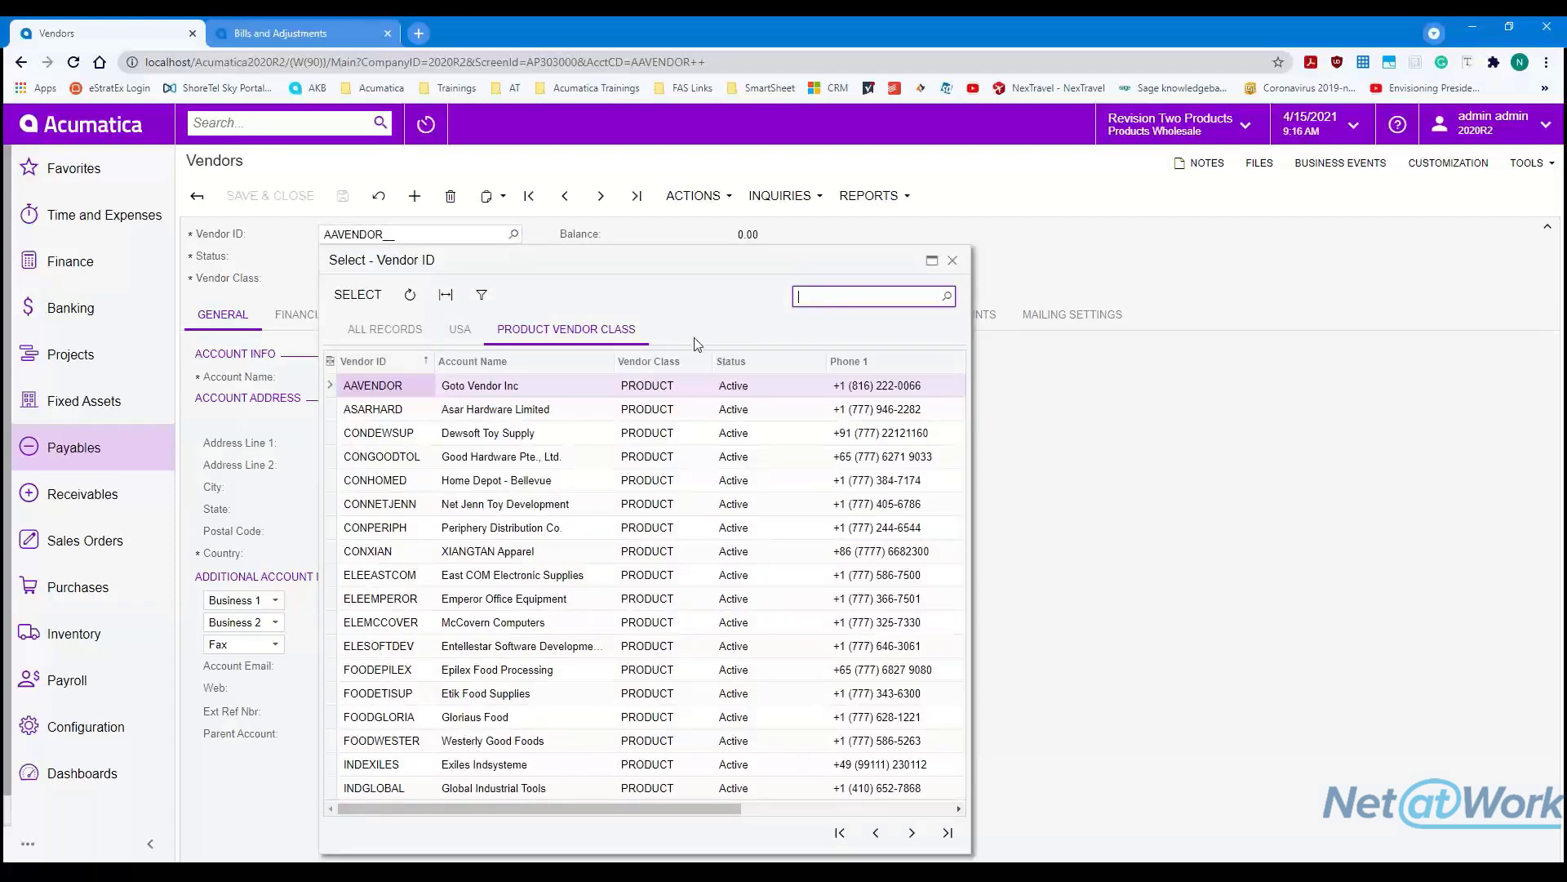
left_click(953, 260)
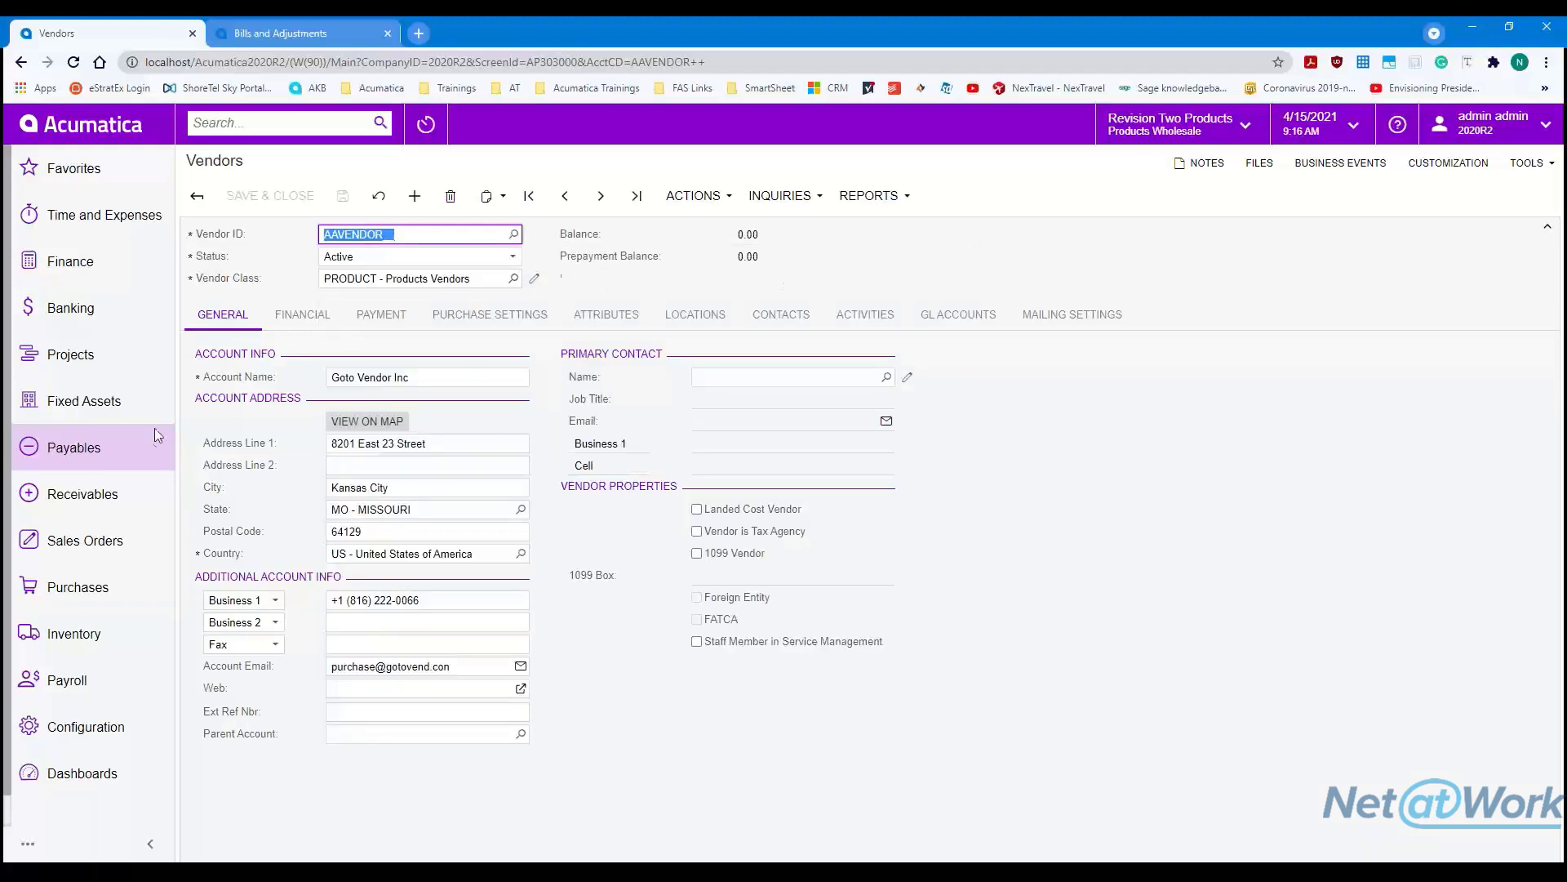
- Open the Bills and Adjustments list from the Payables workspace and review its available columns without changing the column configuration
left_click(74, 449)
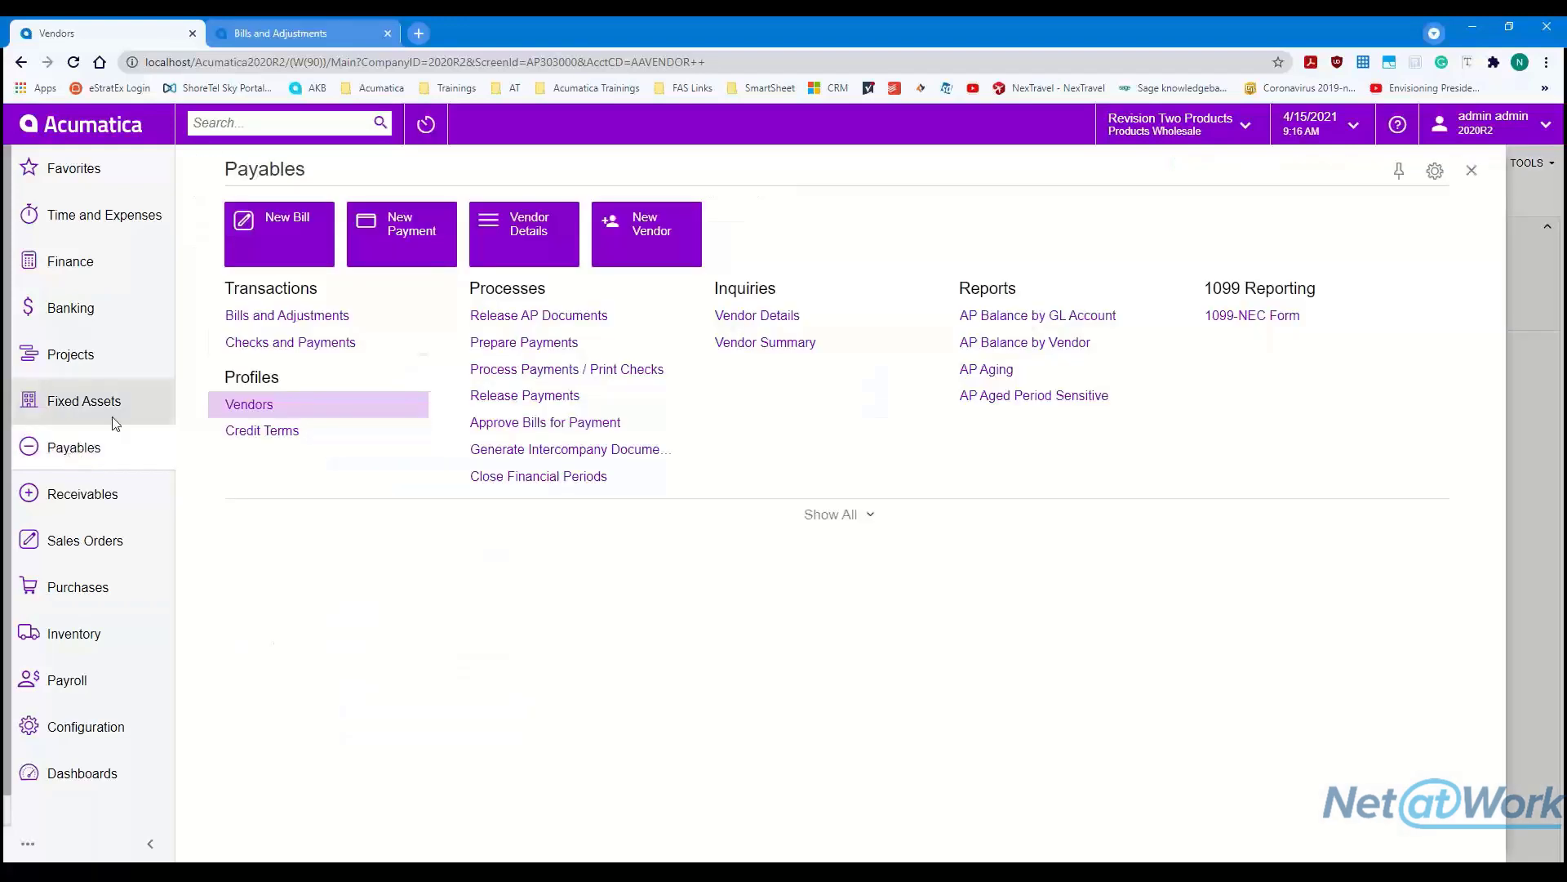
left_click(274, 320)
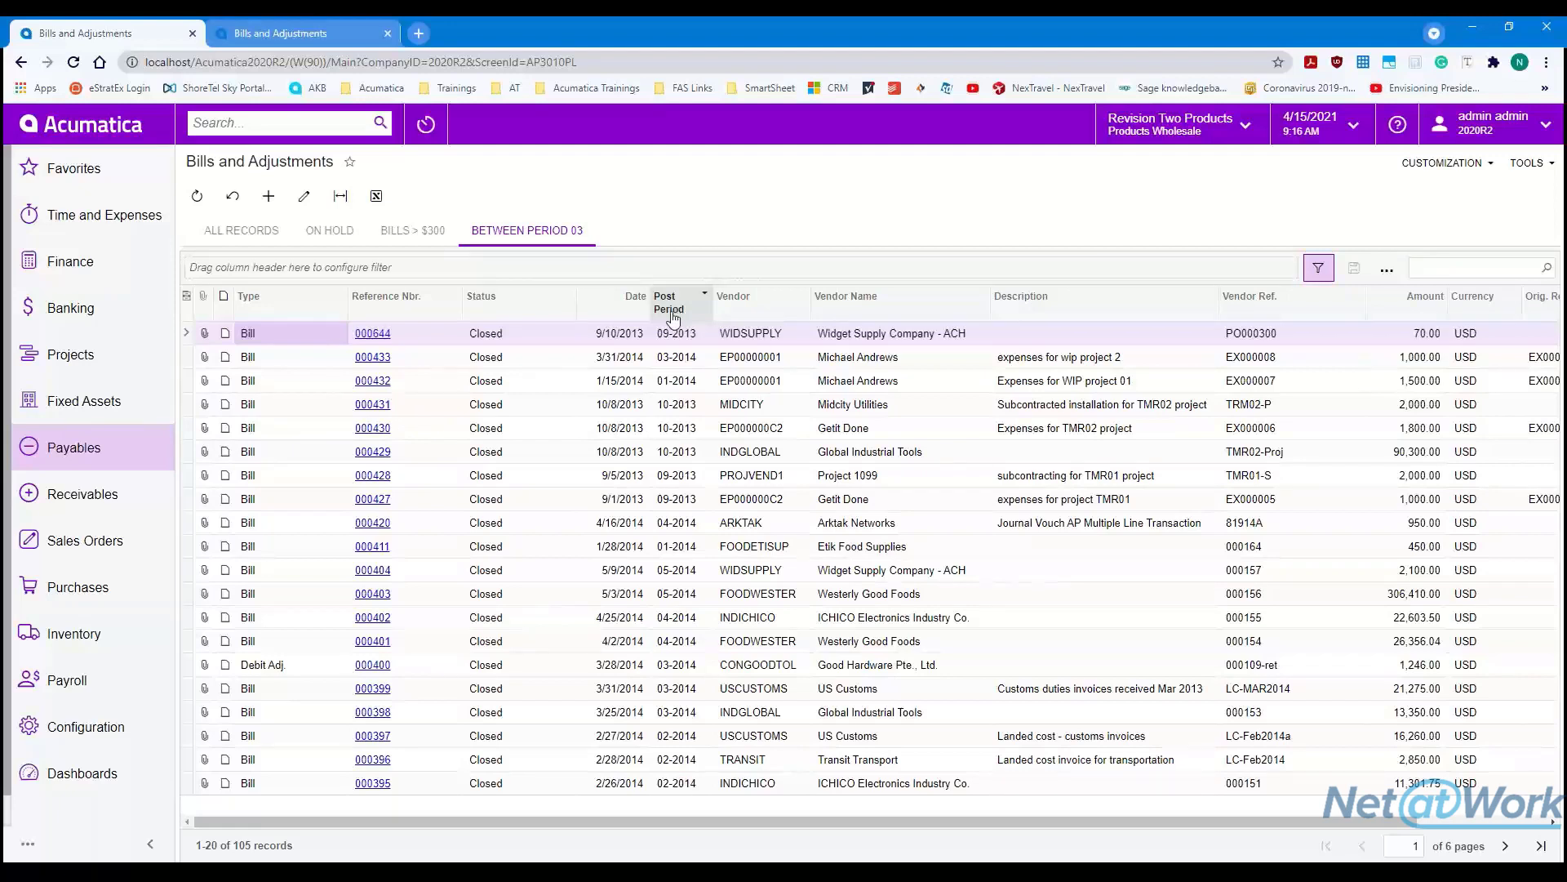
left_click(186, 295)
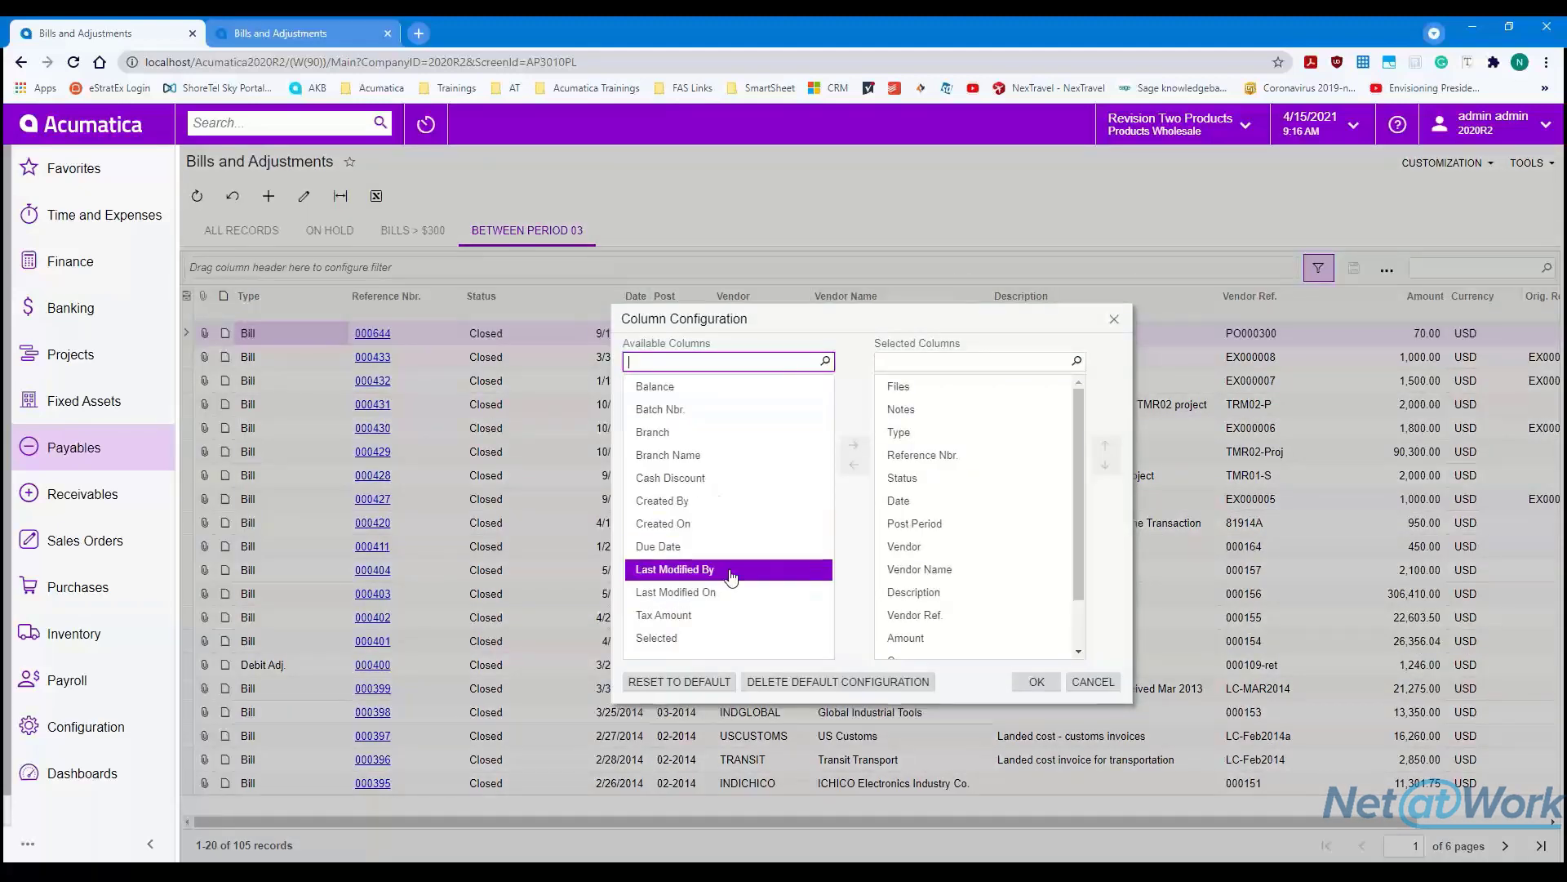
left_click(1089, 682)
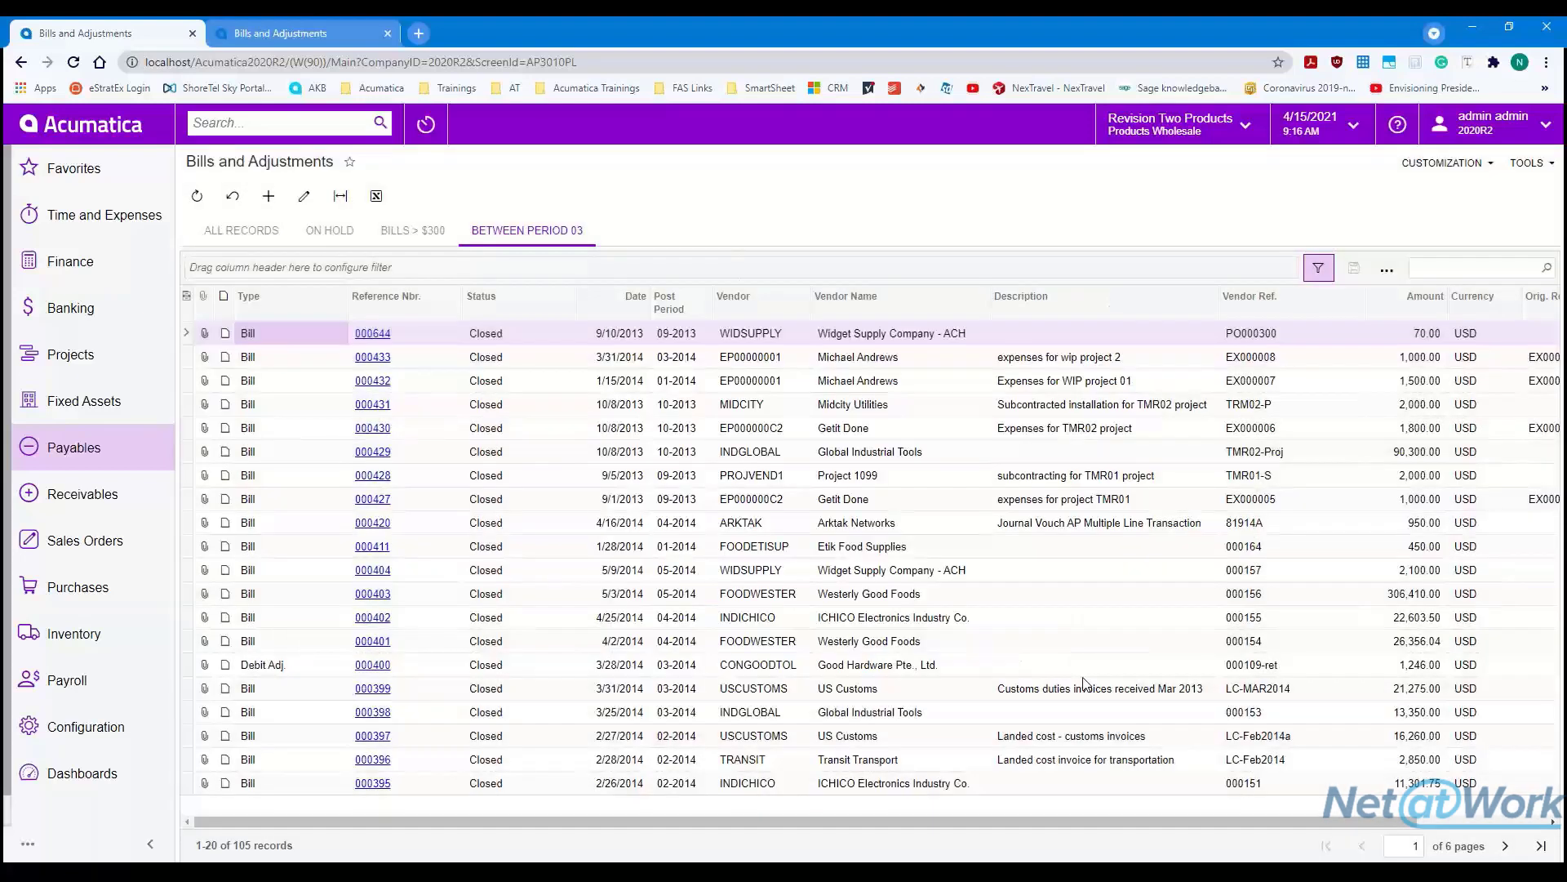
left_click(1441, 162)
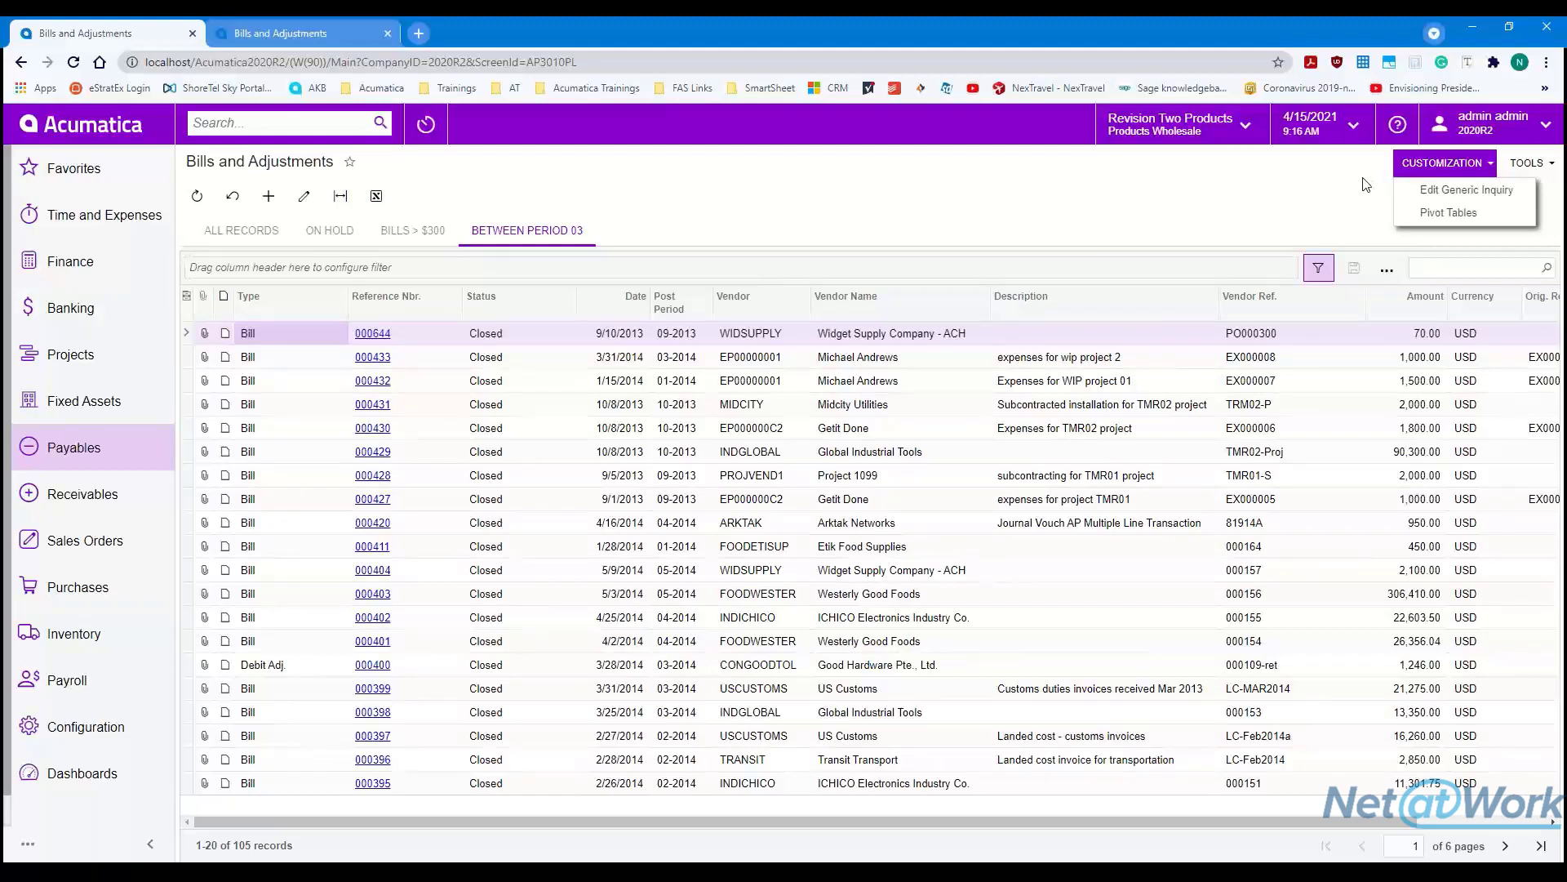
left_click(1150, 216)
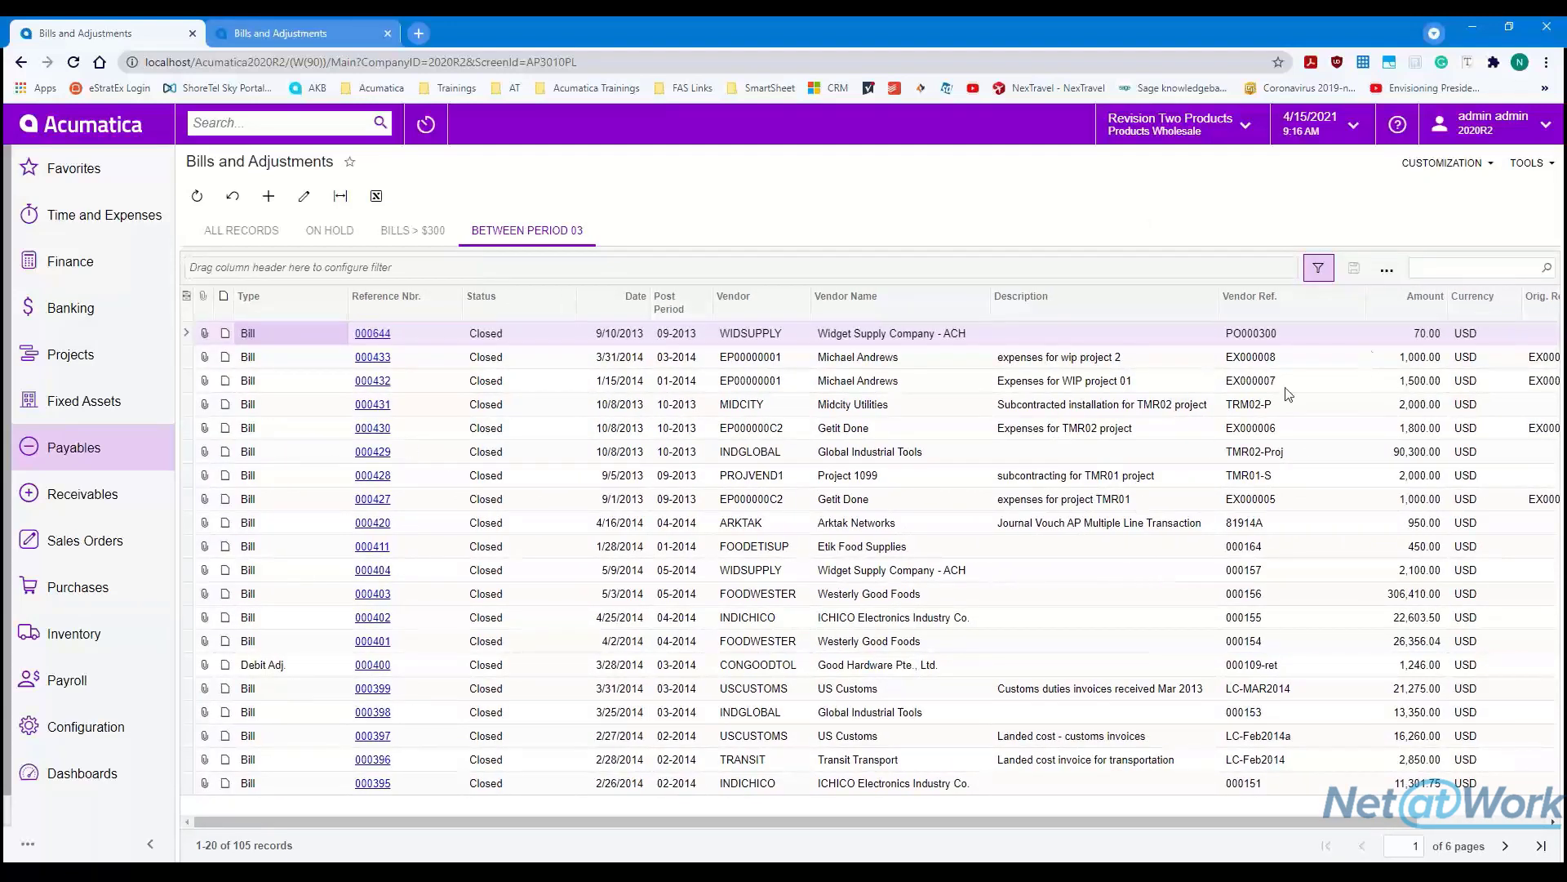
left_click(1442, 162)
left_click(1439, 193)
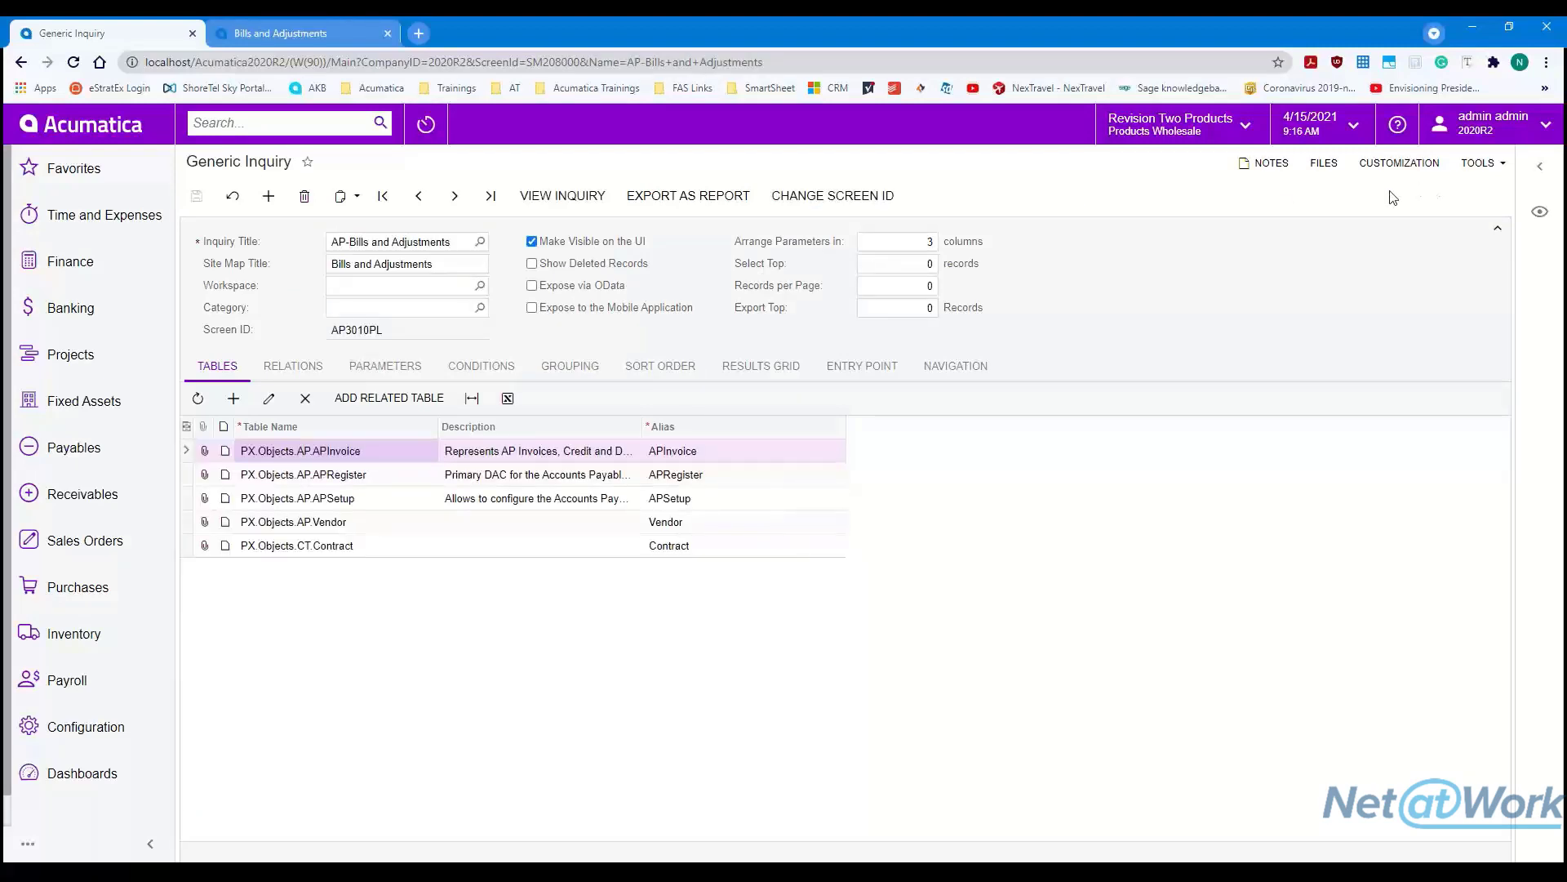
left_click(21, 62)
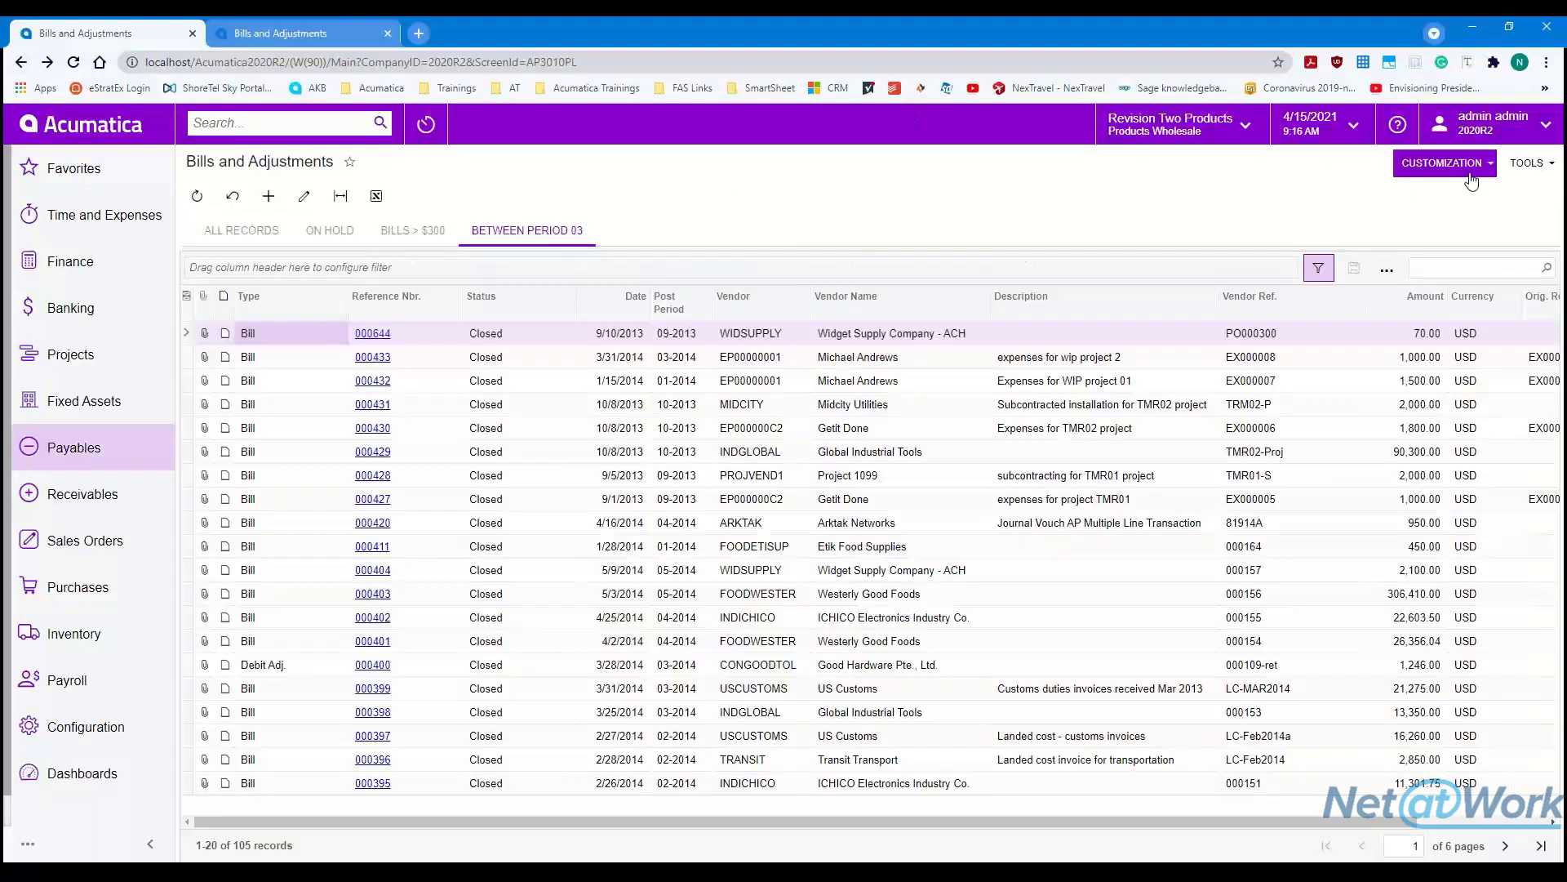
- Open the generic inquiry behind the Bills and Adjustments list for editing
left_click(1471, 167)
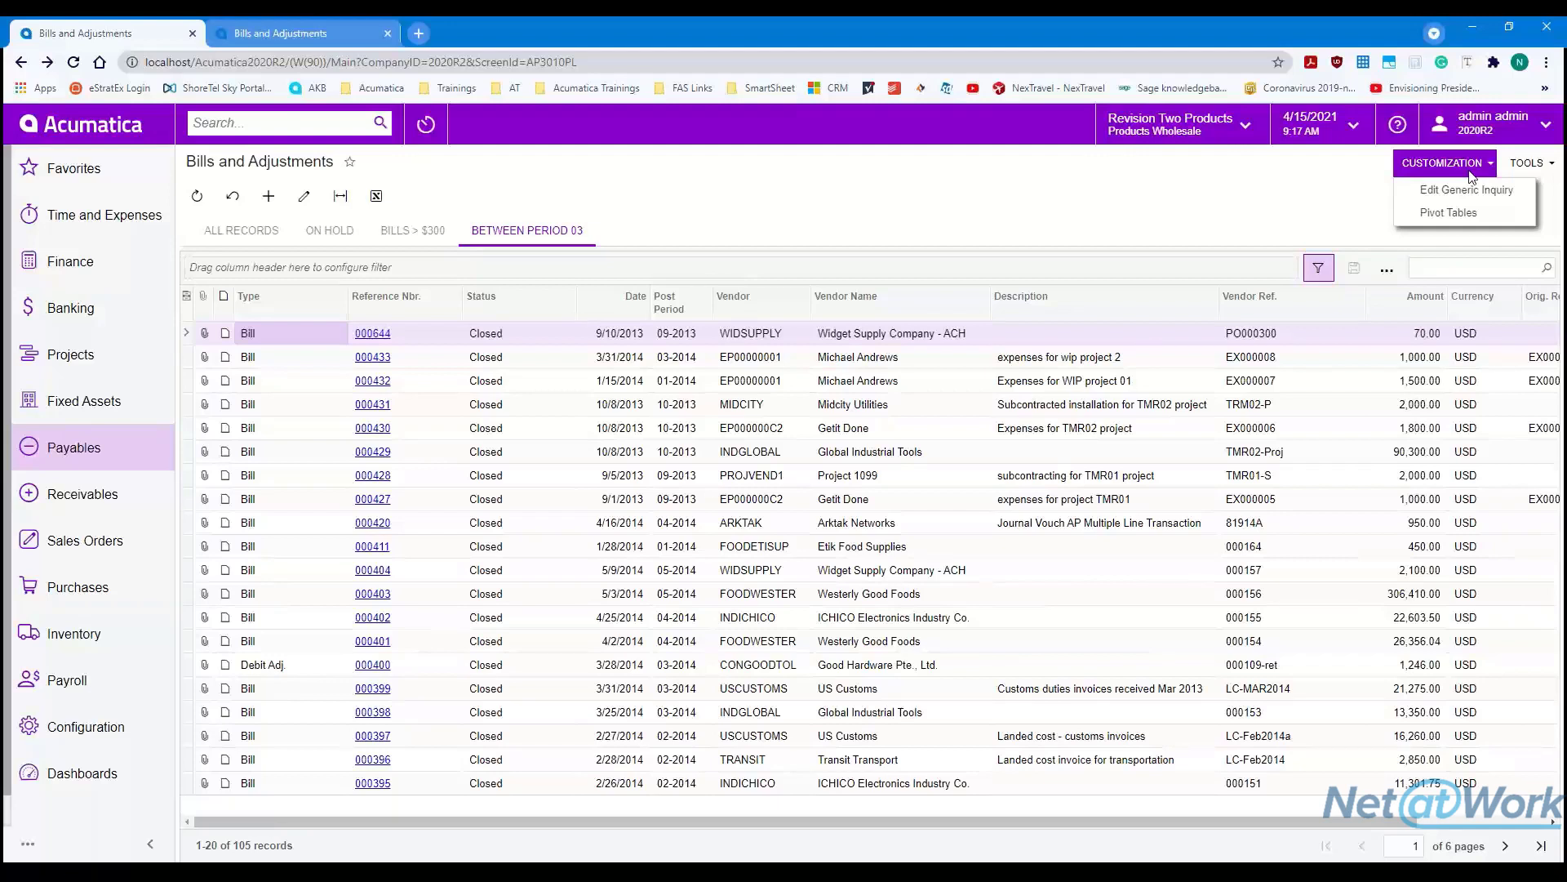
left_click(1470, 192)
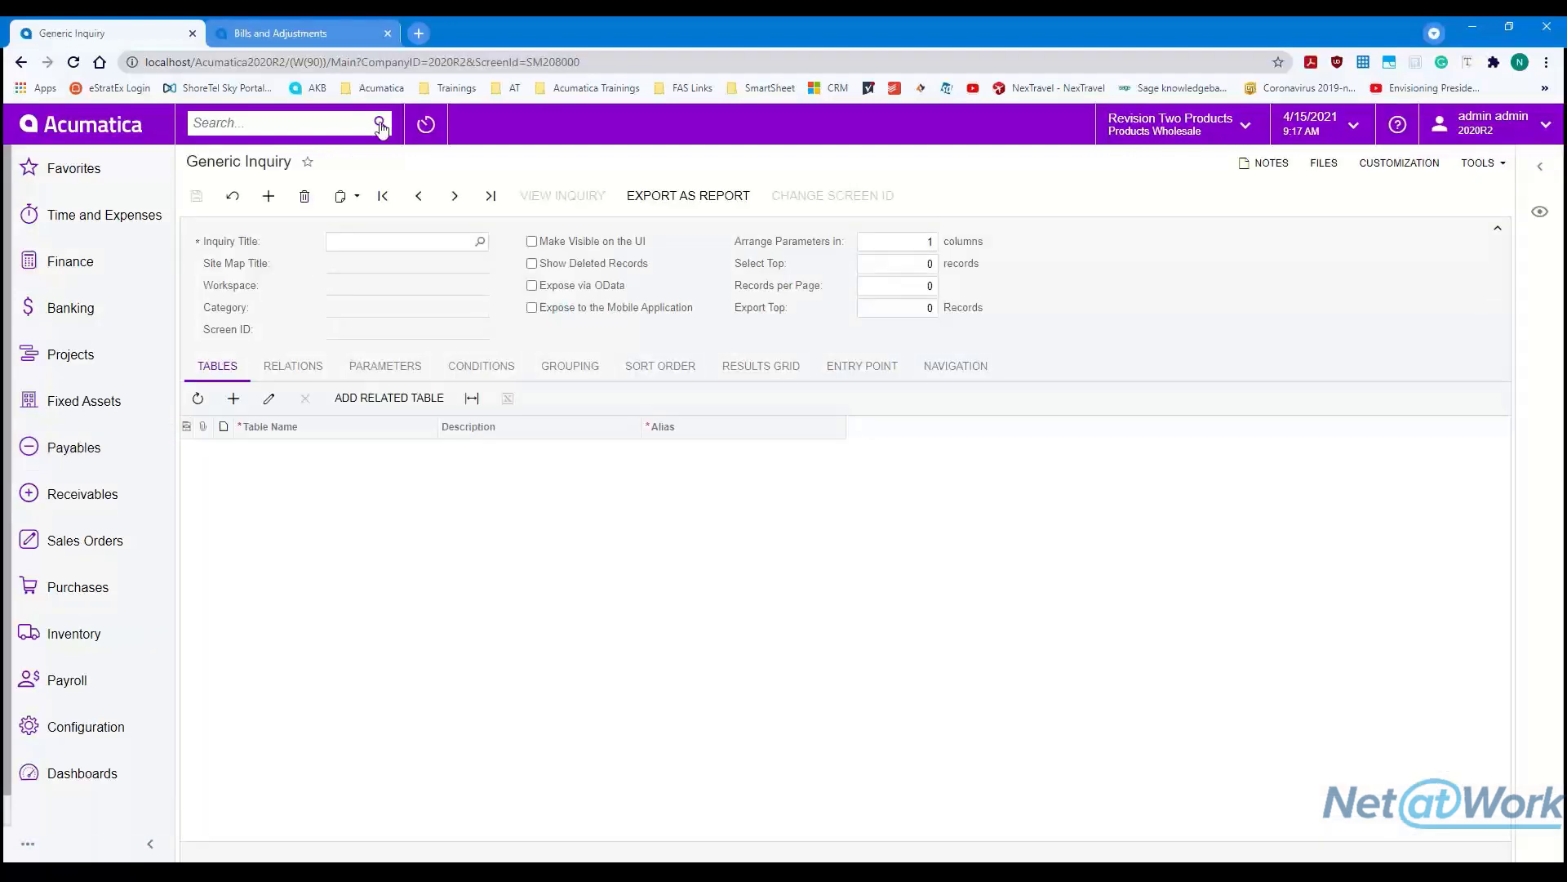
- Switch to the Bills and Adjustments browser tab and open the Workstation_Supply bill from vendor AEROCOREBE
left_click(285, 34)
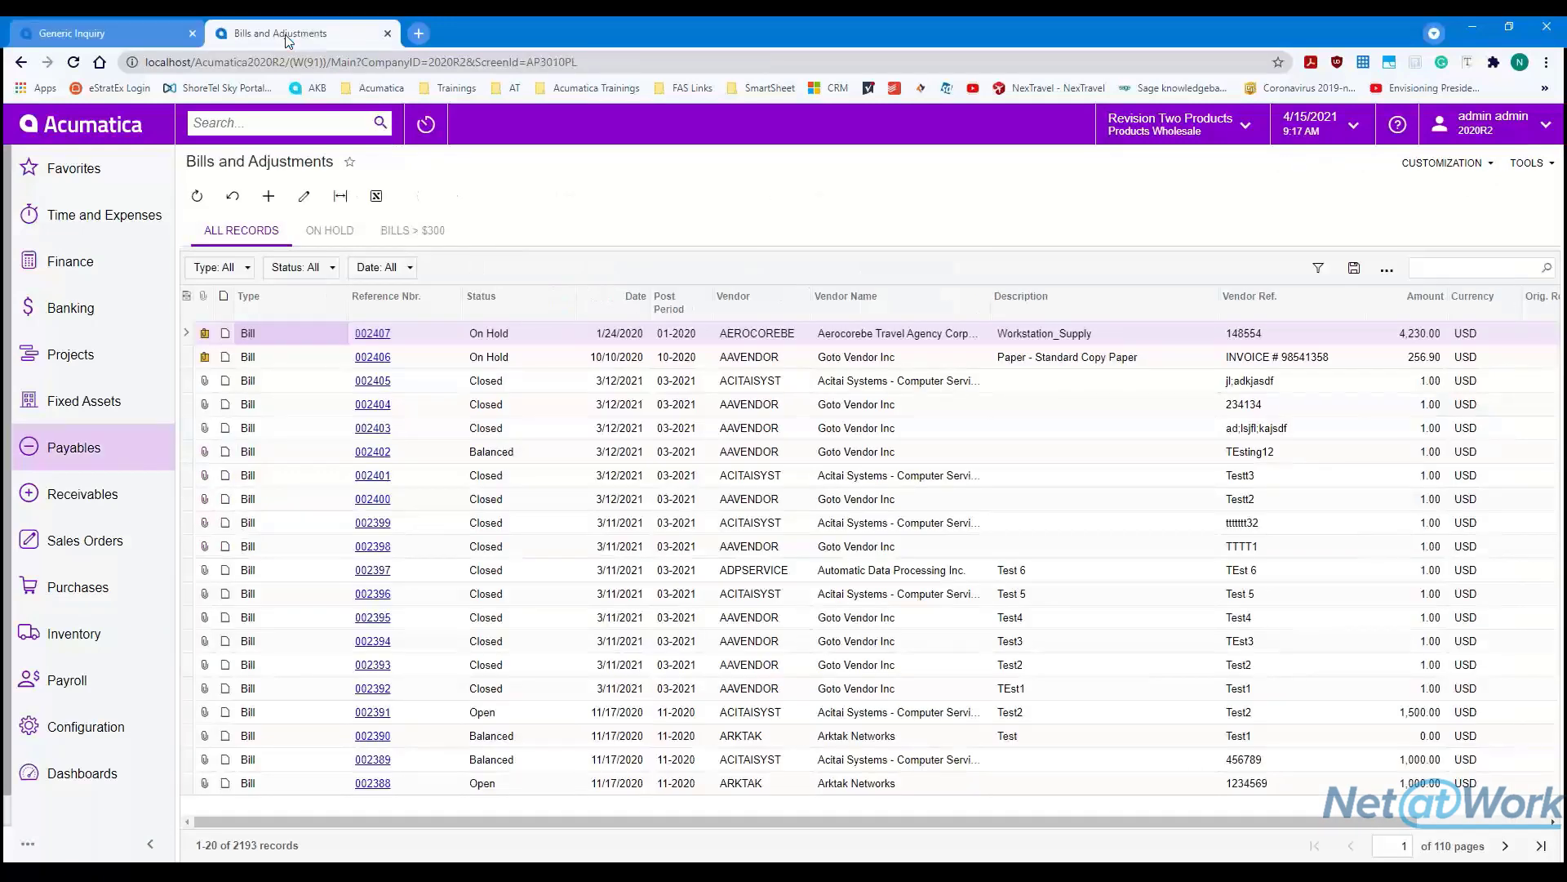
left_click(374, 334)
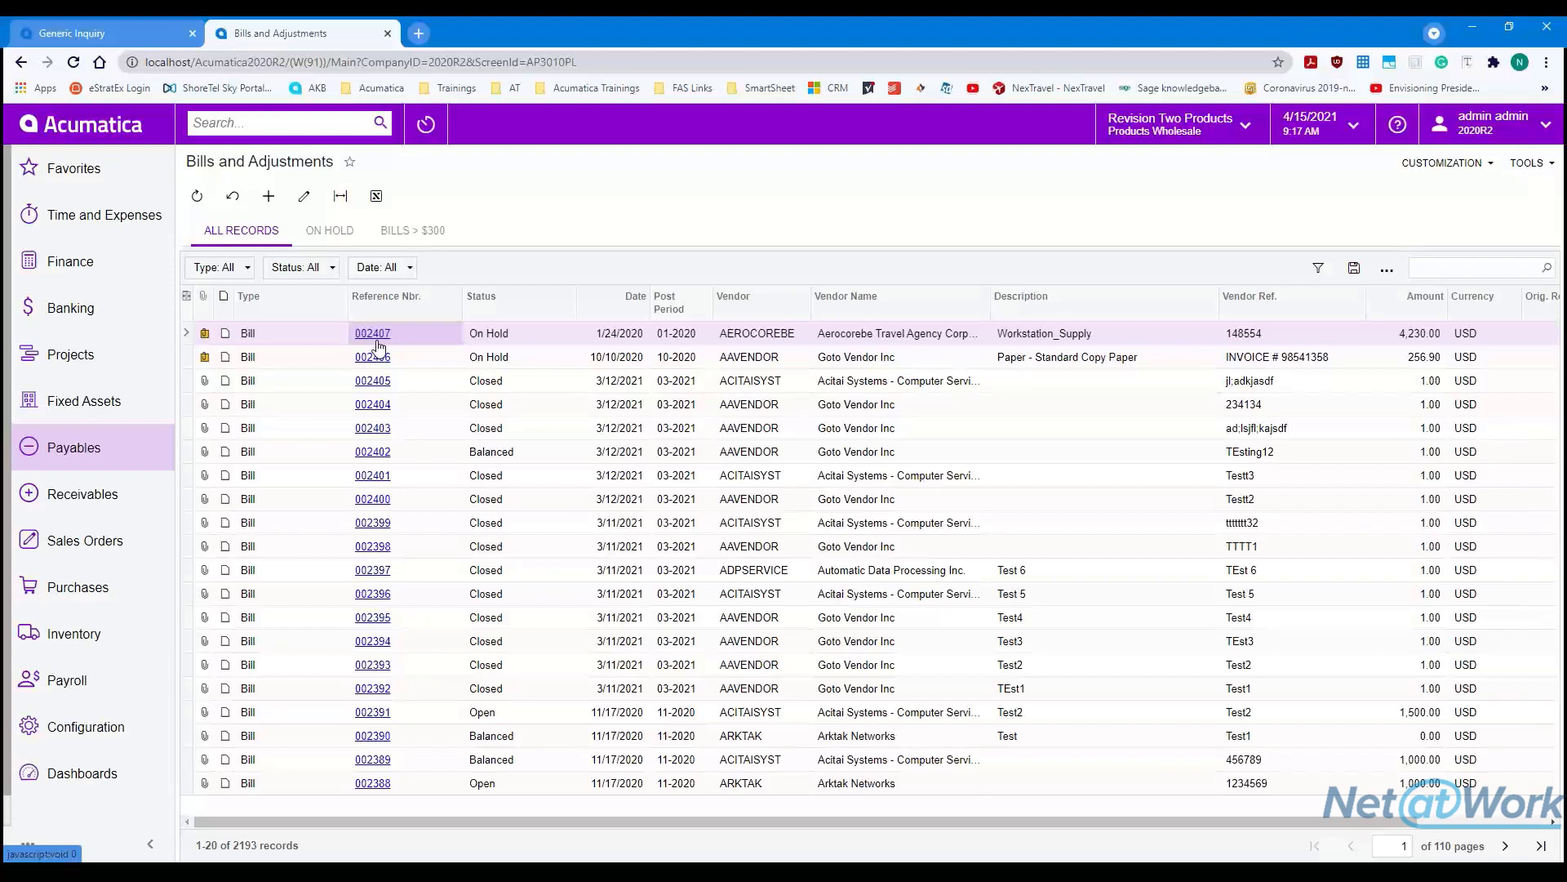
left_click(376, 337)
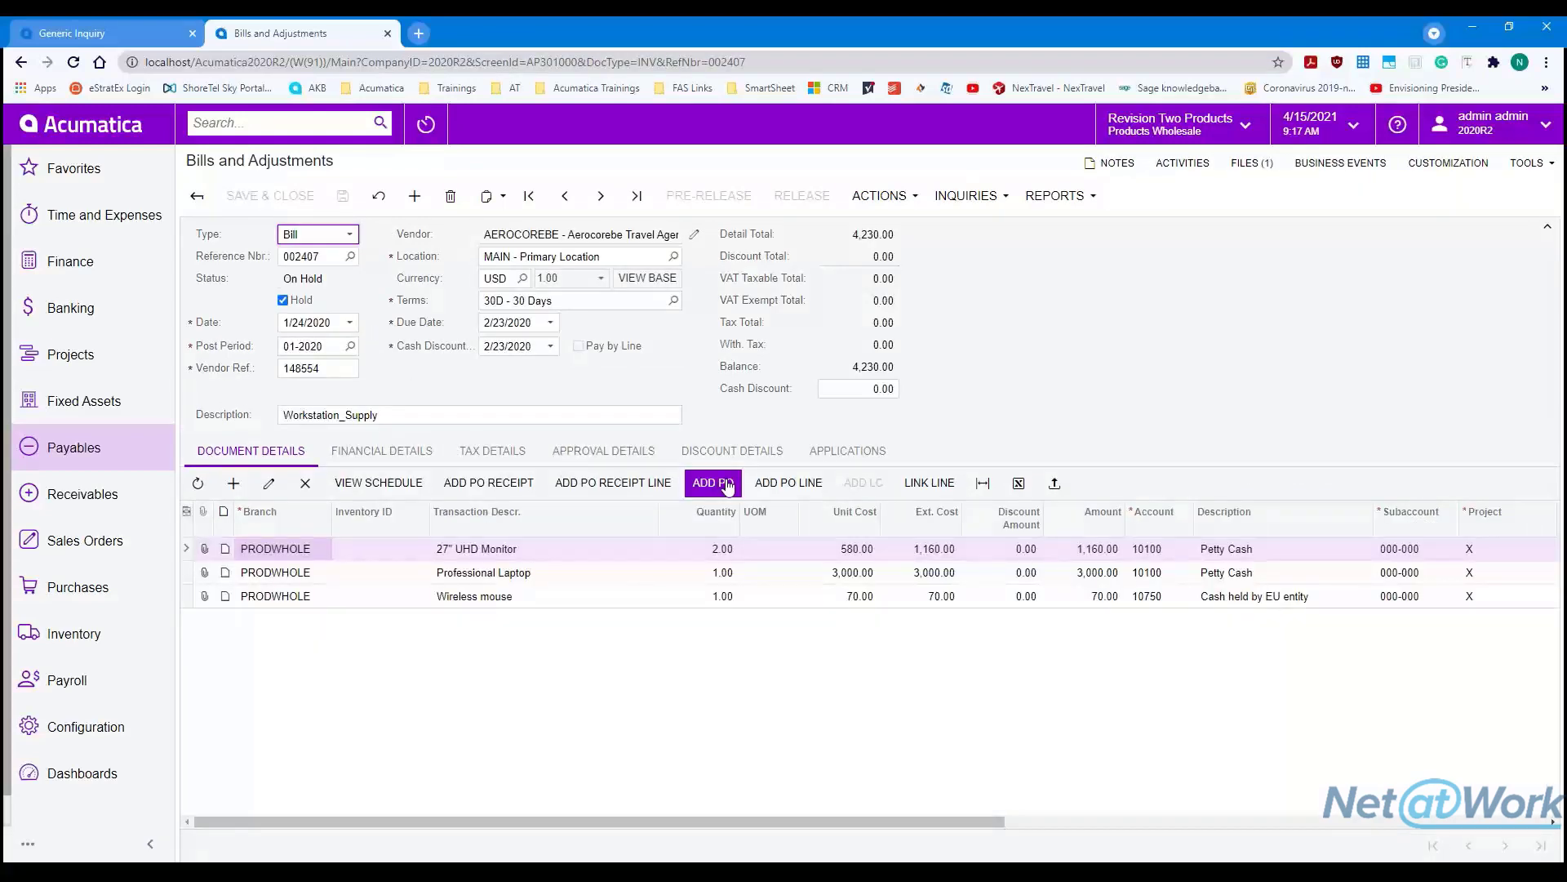
- Inspect the element properties of the bill's Date field for its data class and data field, and return to the Generic Inquiry browser tab
left_click(1461, 167)
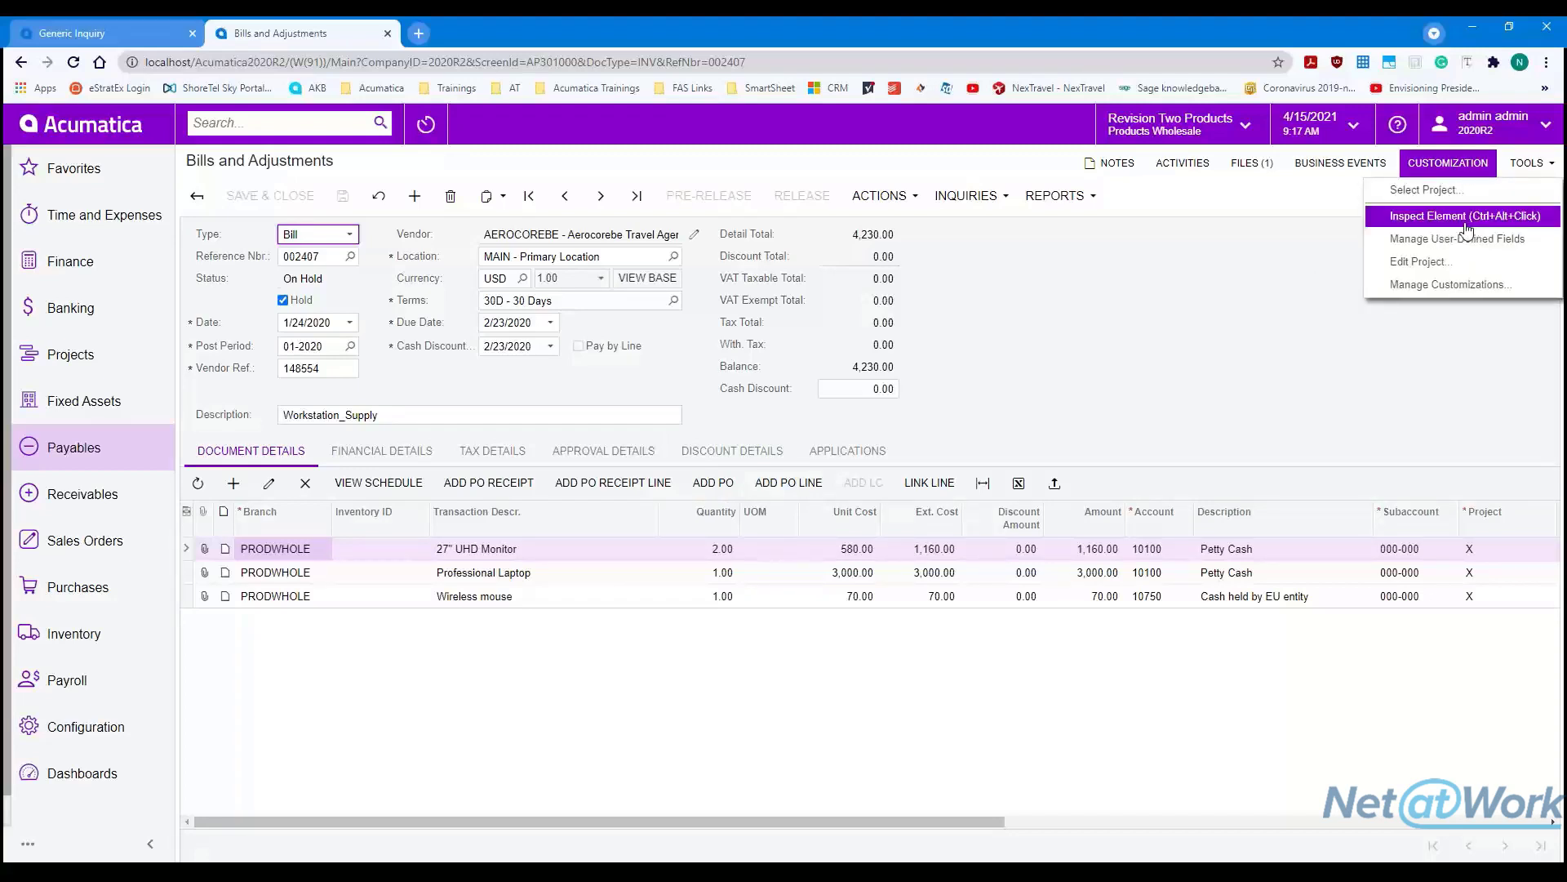
left_click(1217, 427)
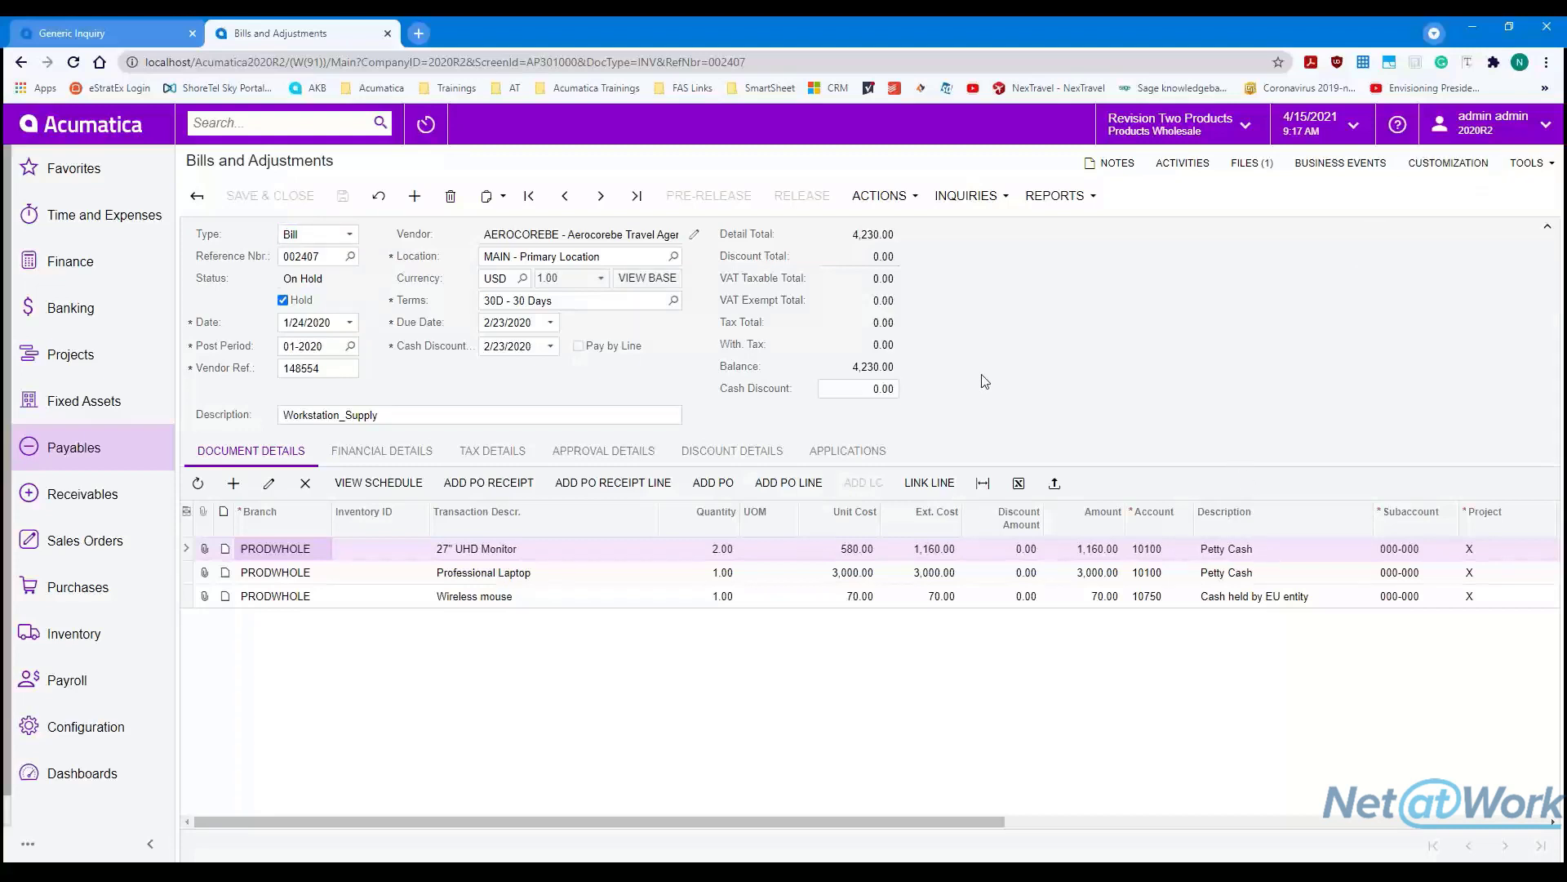
left_click(323, 347)
left_click(313, 324)
left_click(310, 323, "ctrl+alt")
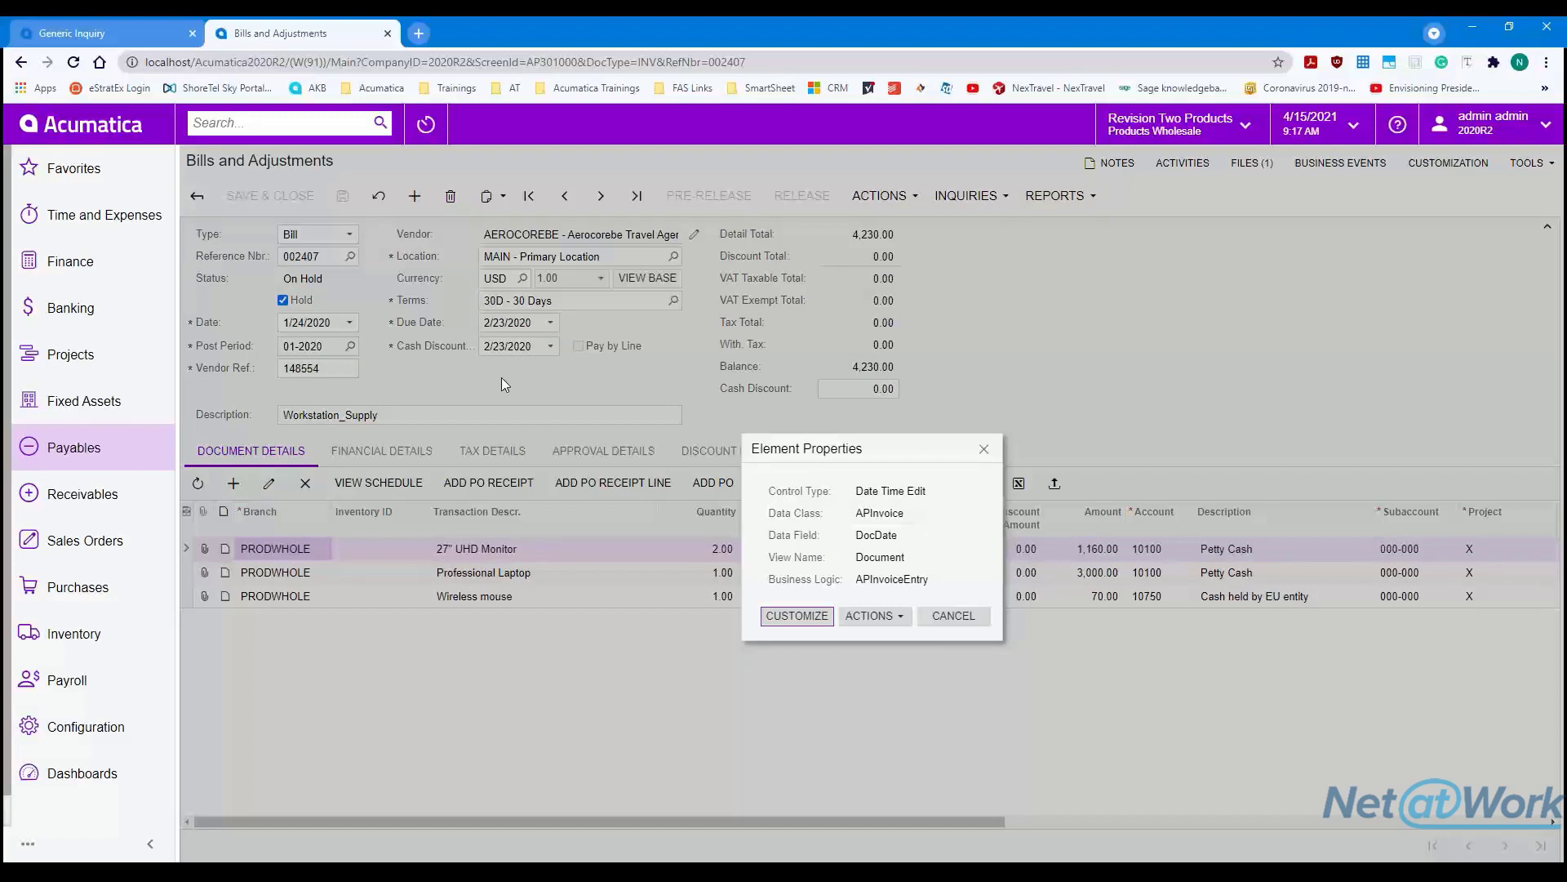
double_click(888, 517)
double_click(878, 535)
left_click(114, 26)
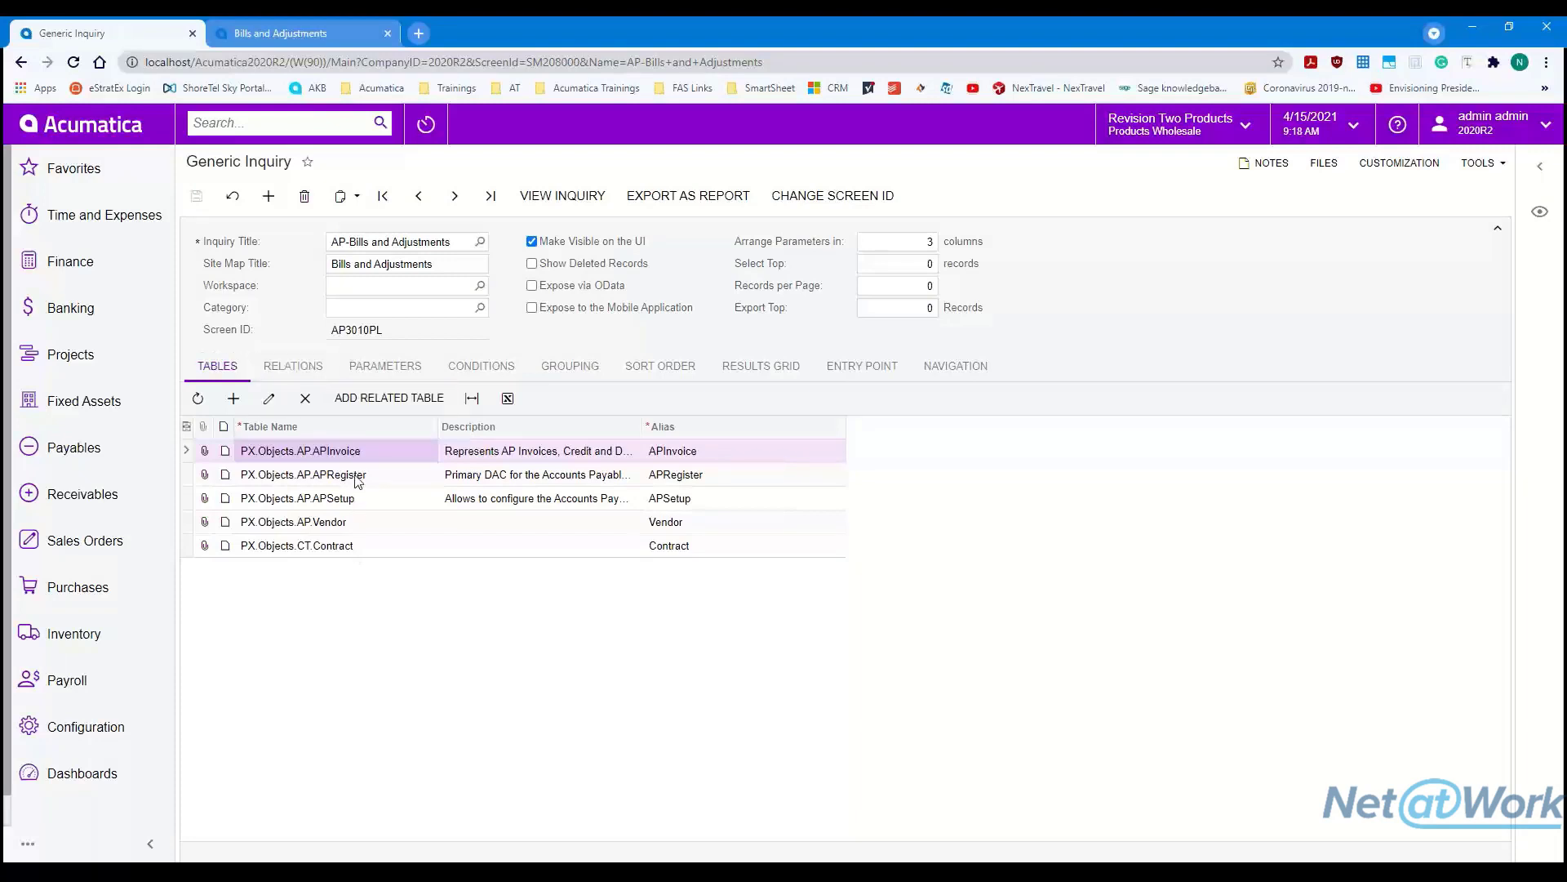
- Recheck the bill Date field's data class and data field, and add a new row to the generic inquiry's results grid
left_click(317, 36)
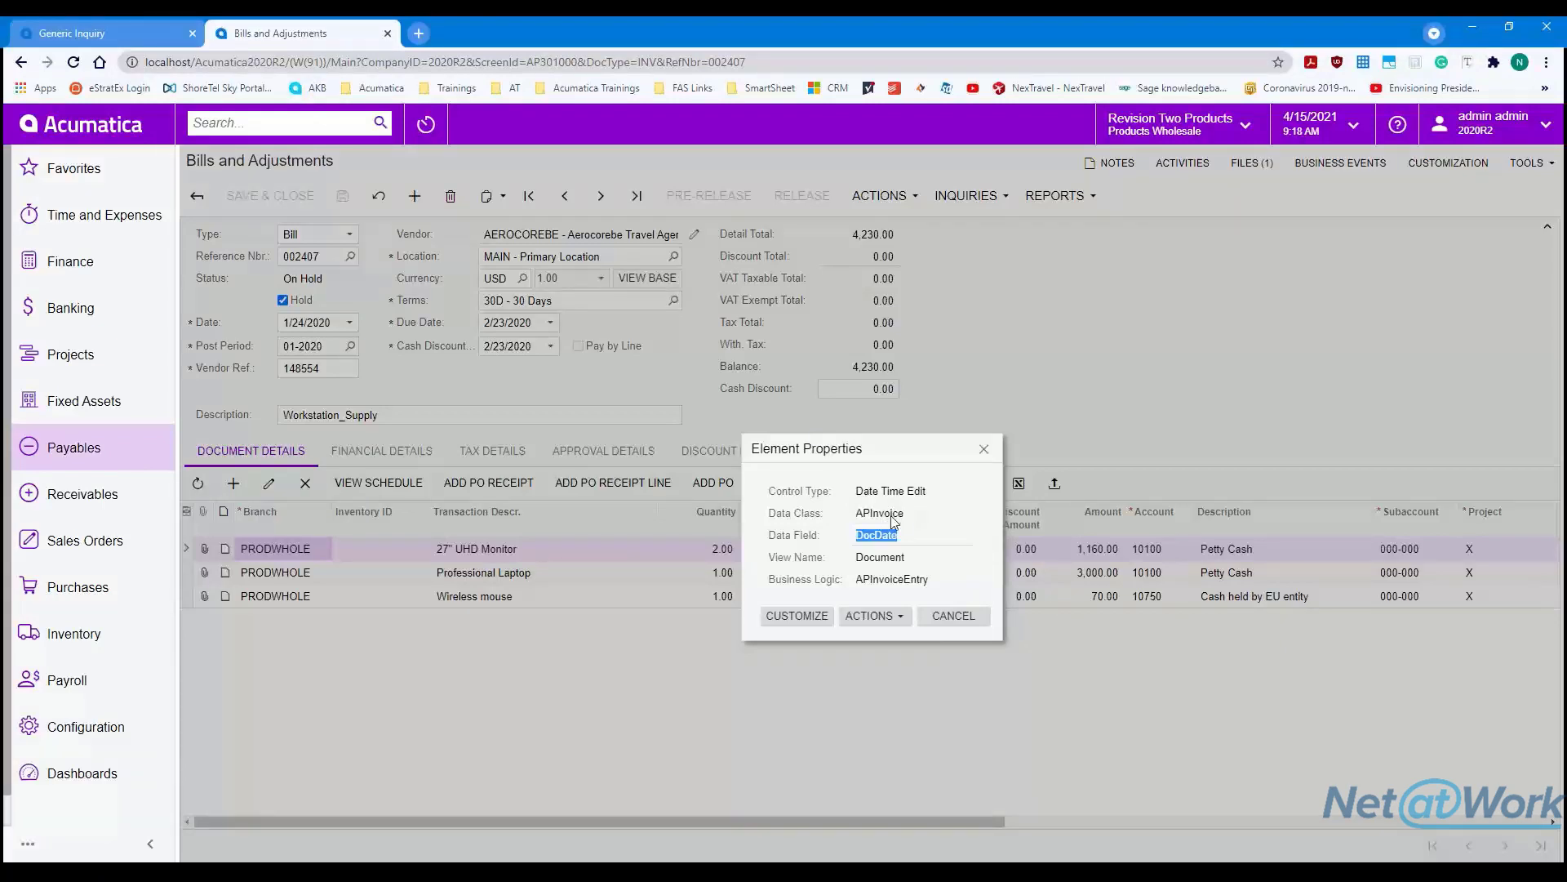
left_click(102, 28)
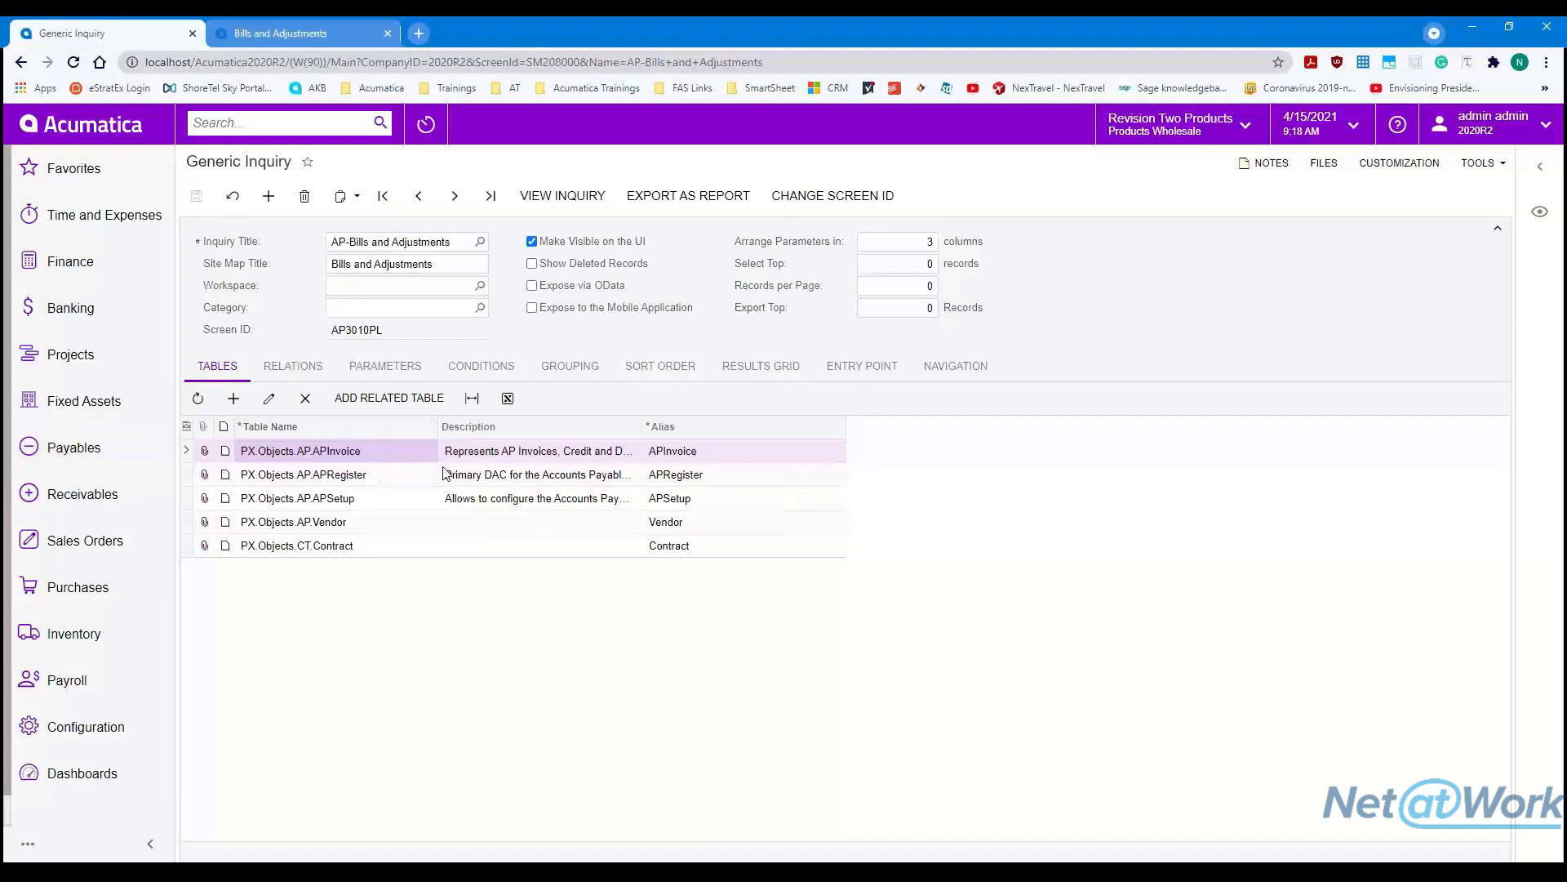
left_click(765, 372)
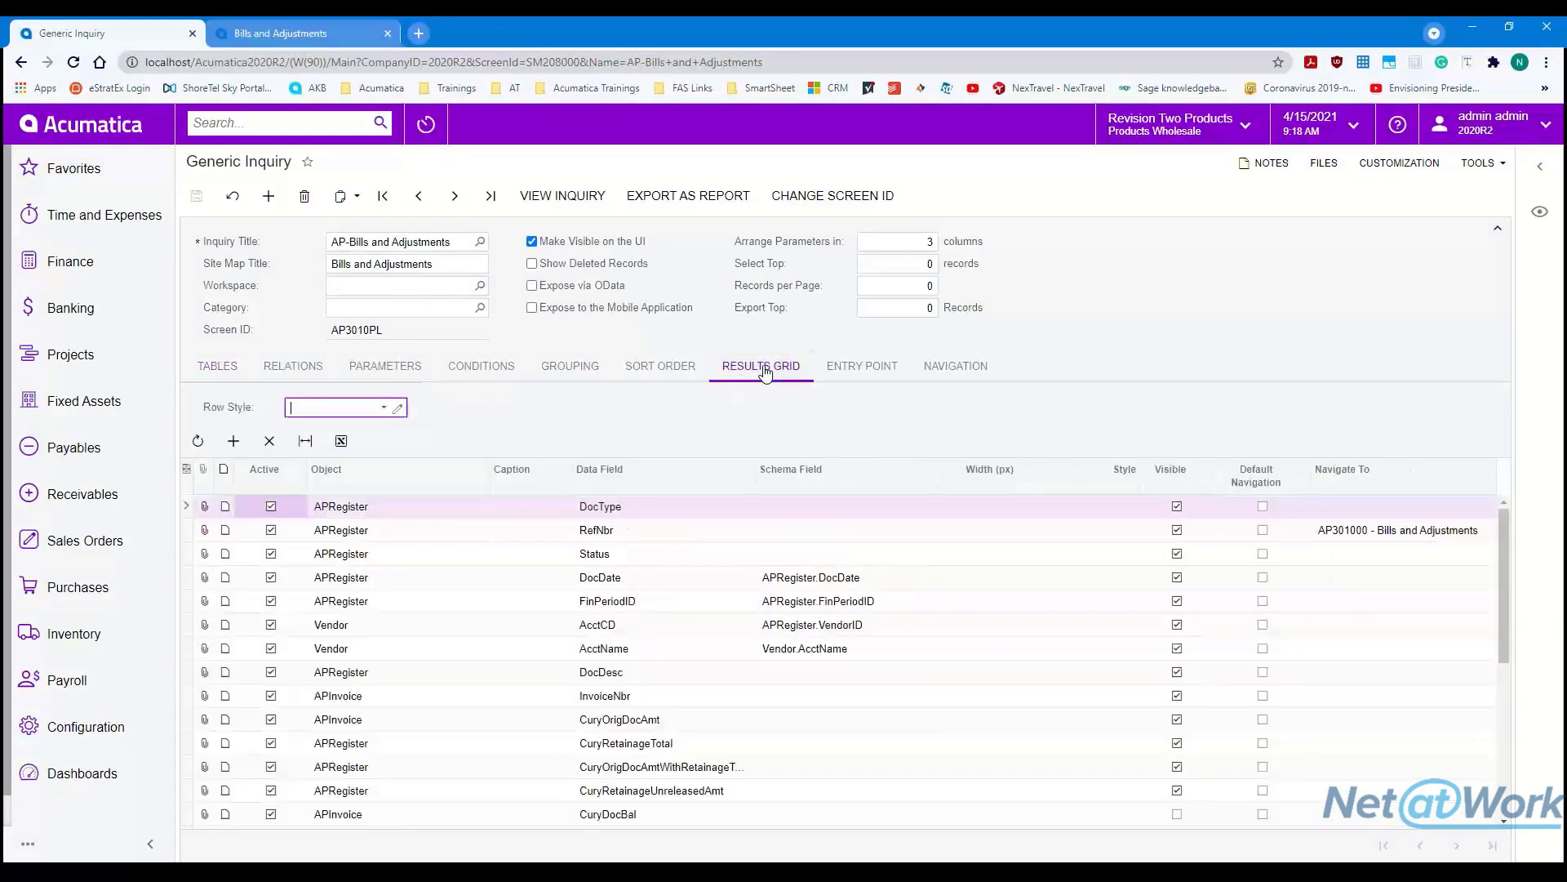
left_click(235, 441)
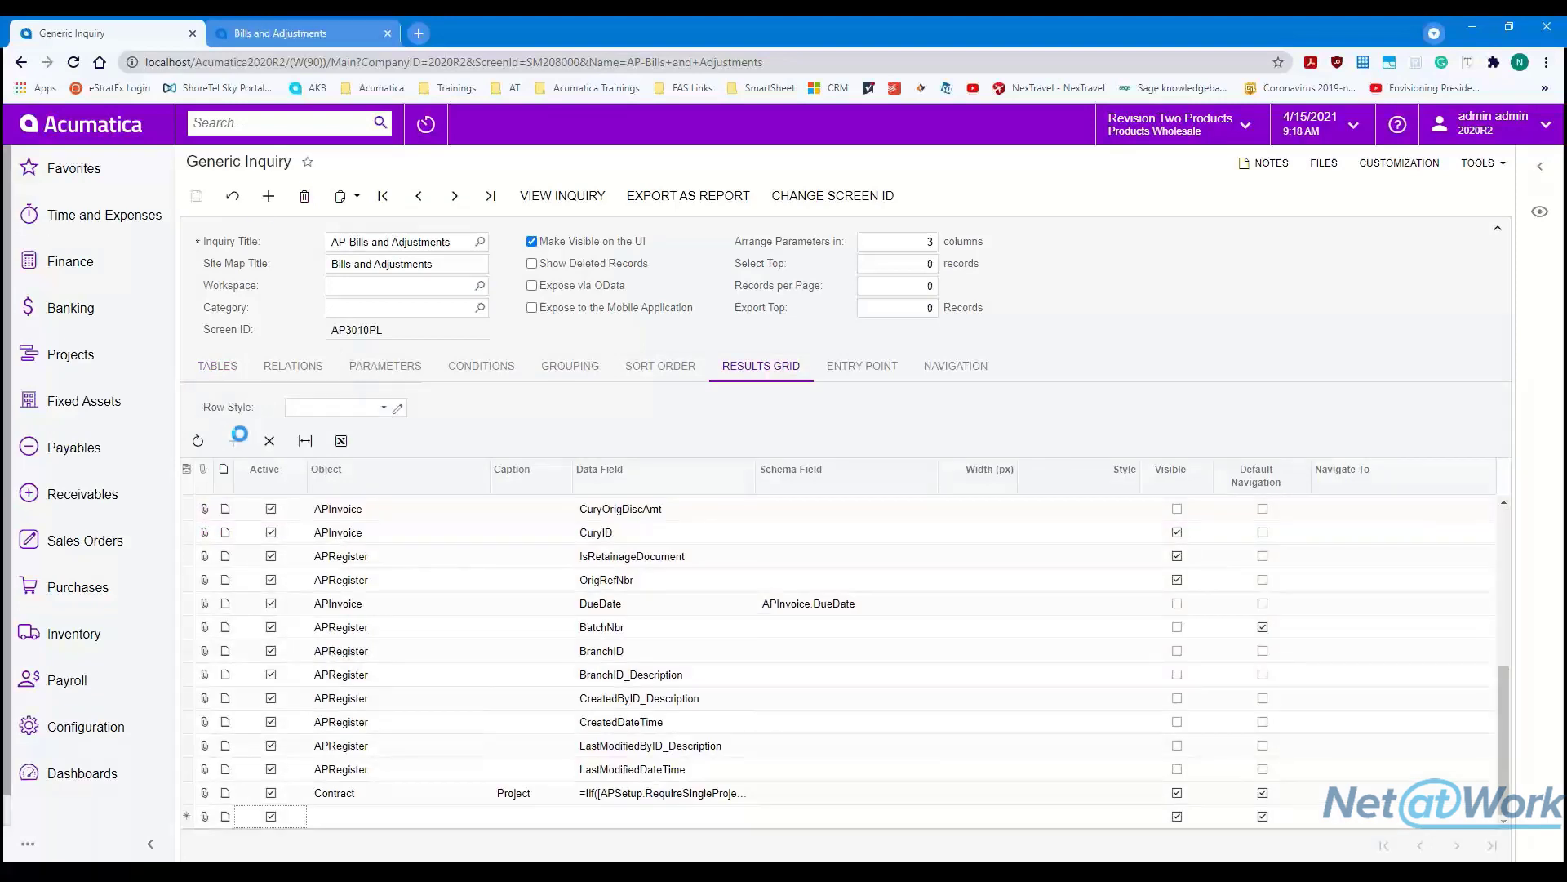
left_click(269, 35)
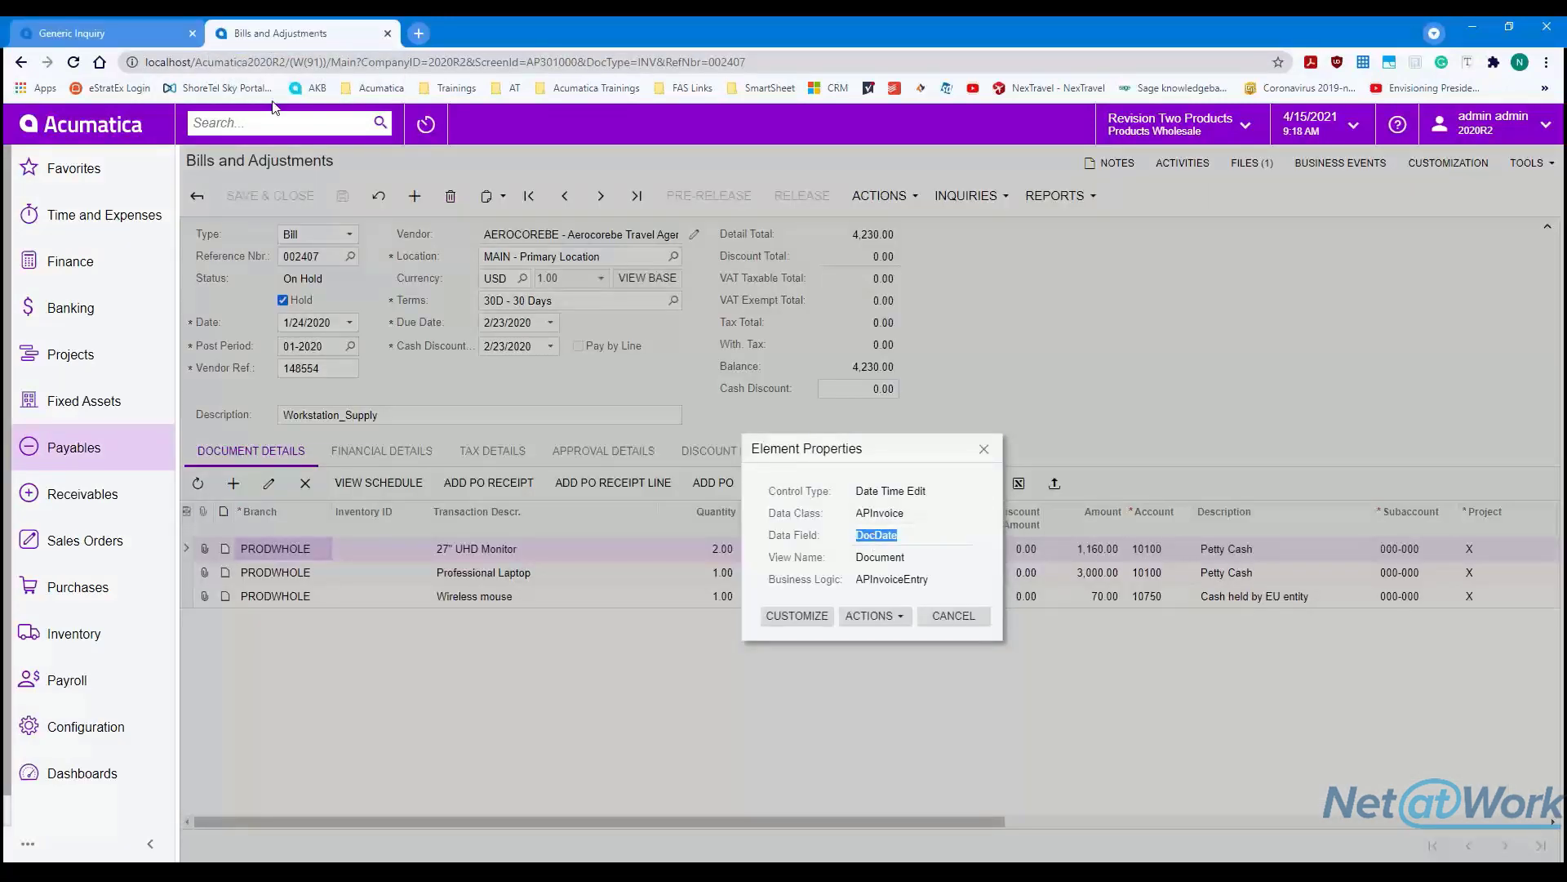
left_click(111, 36)
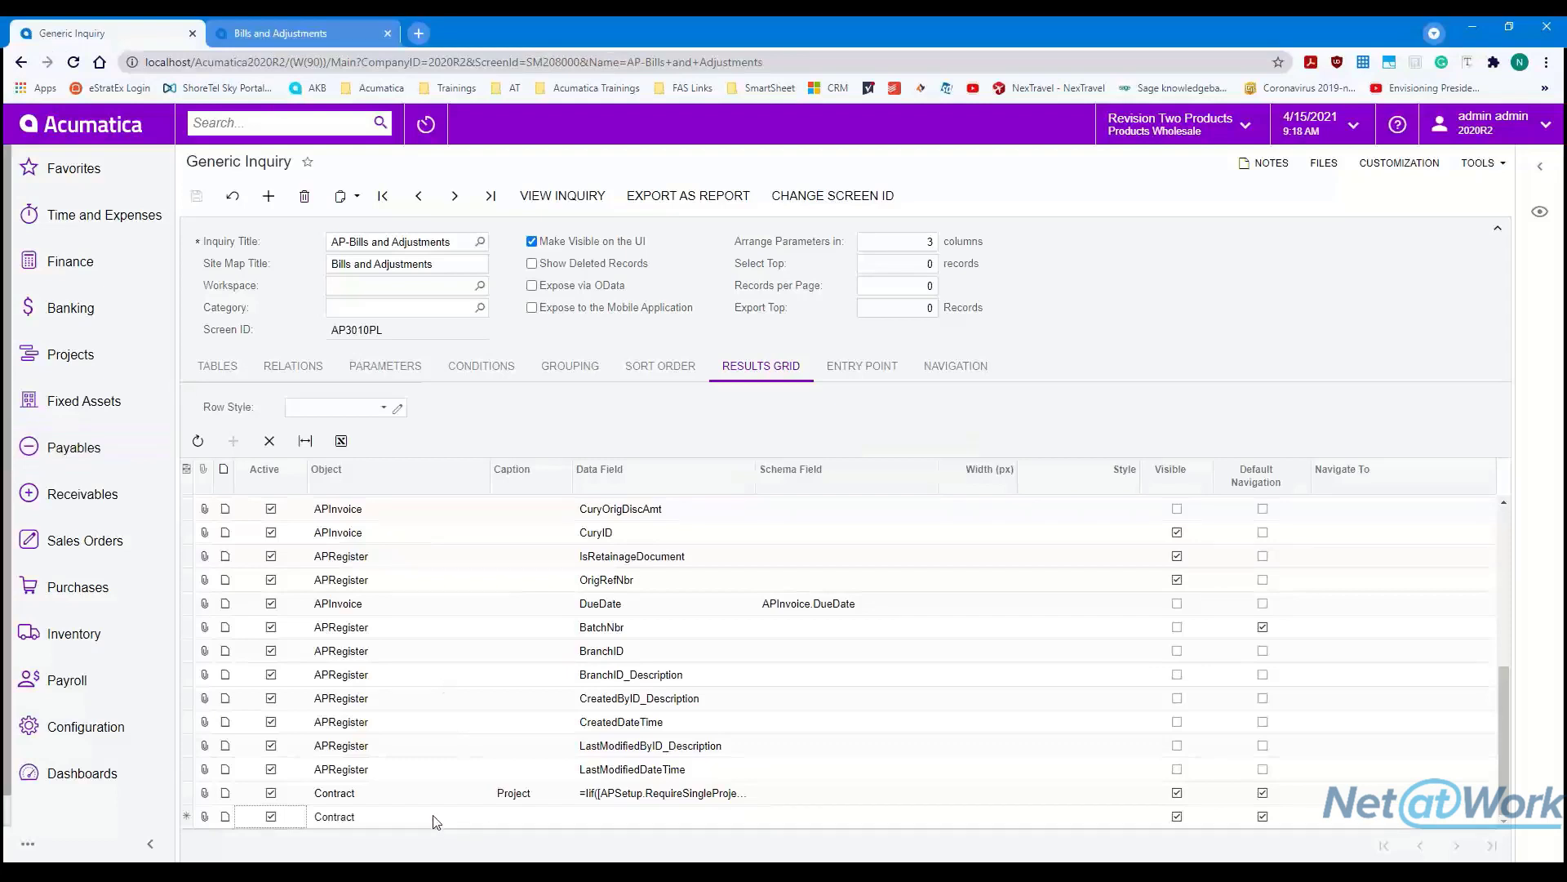
- Set the new results grid row's object to APInvoice and its data field to DocDate
left_click(392, 815)
left_click(391, 815)
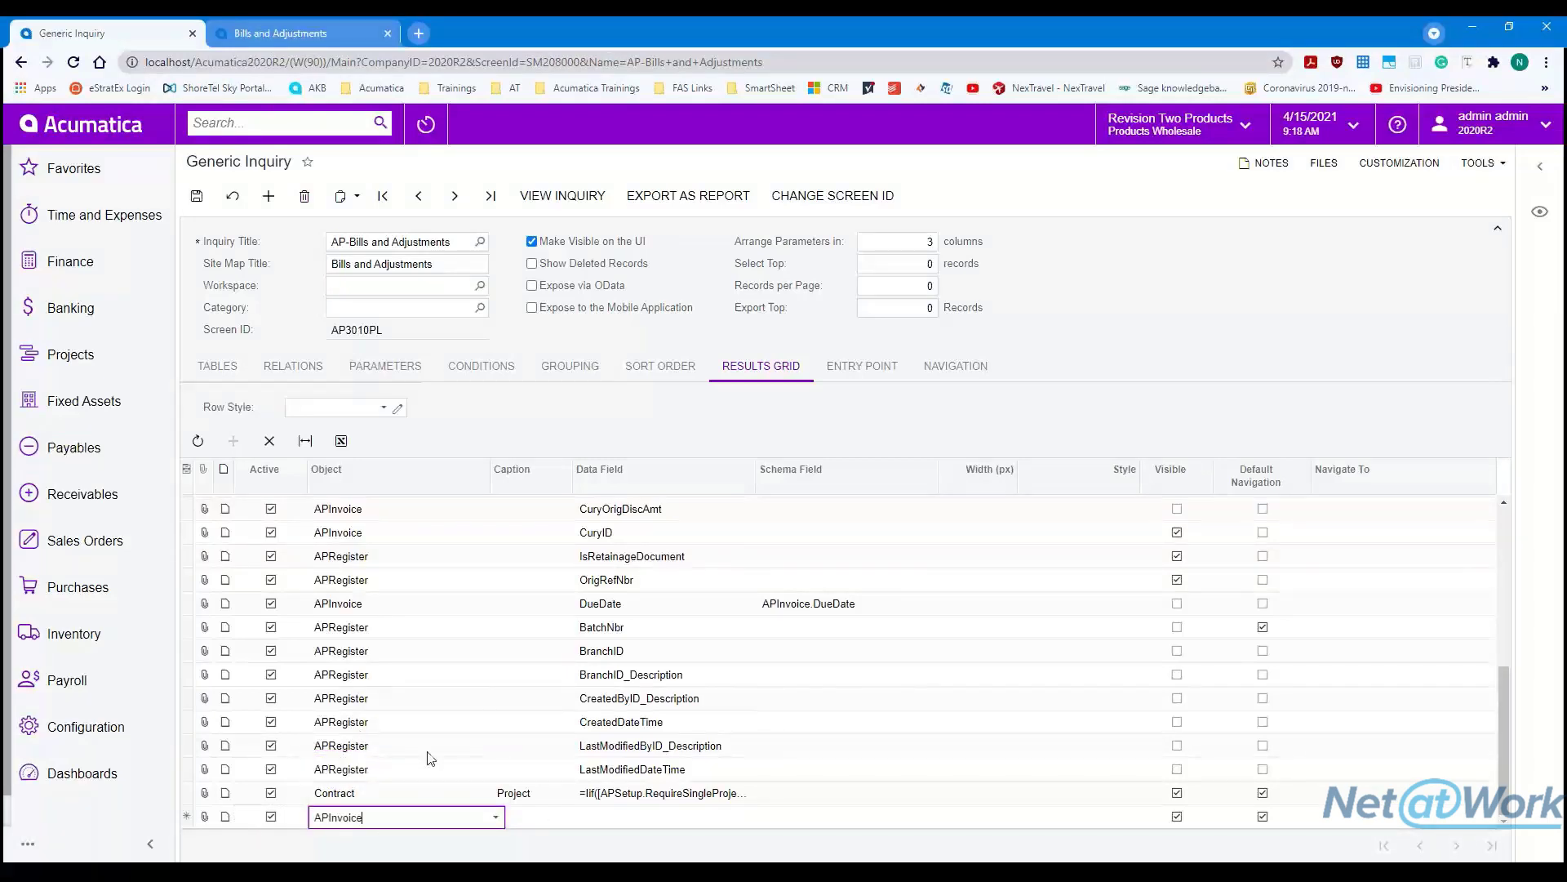
left_click(424, 737)
left_click(645, 818)
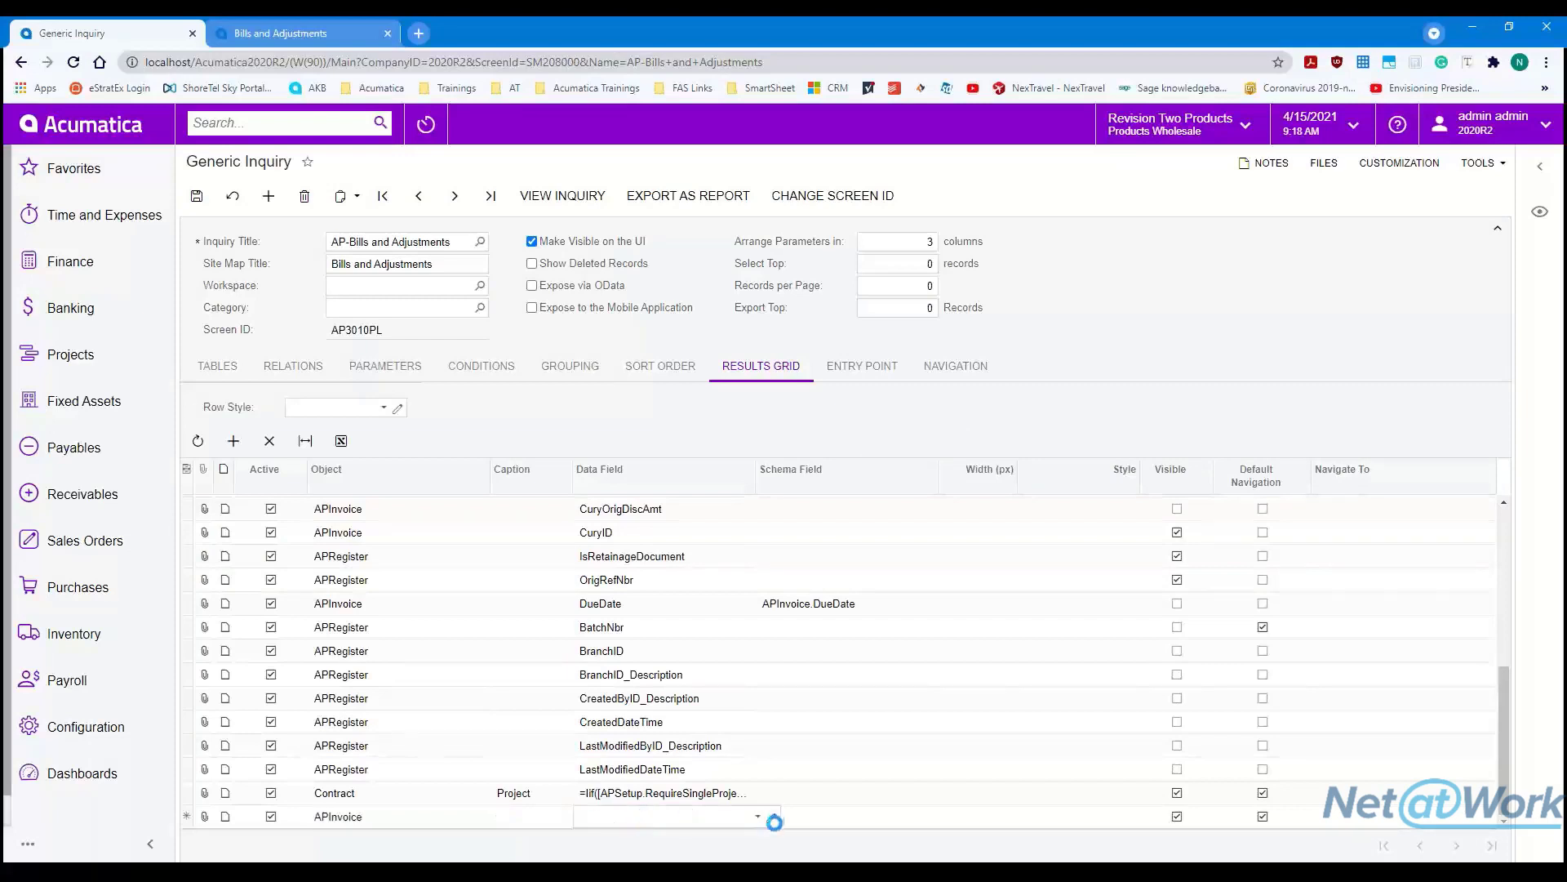
left_click(754, 817)
type("docdate")
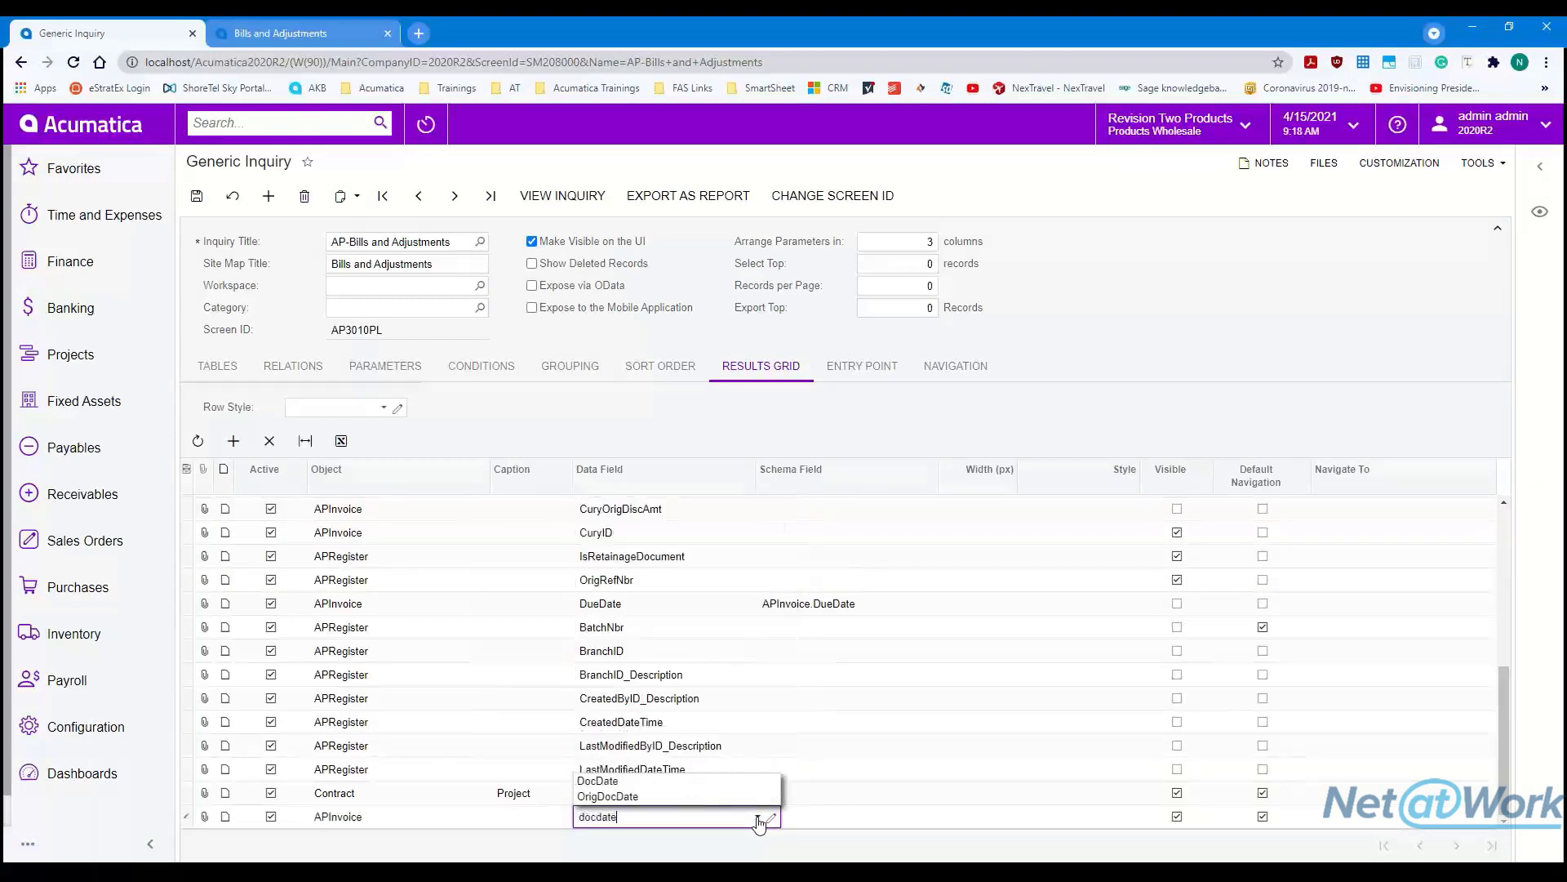
left_click(721, 784)
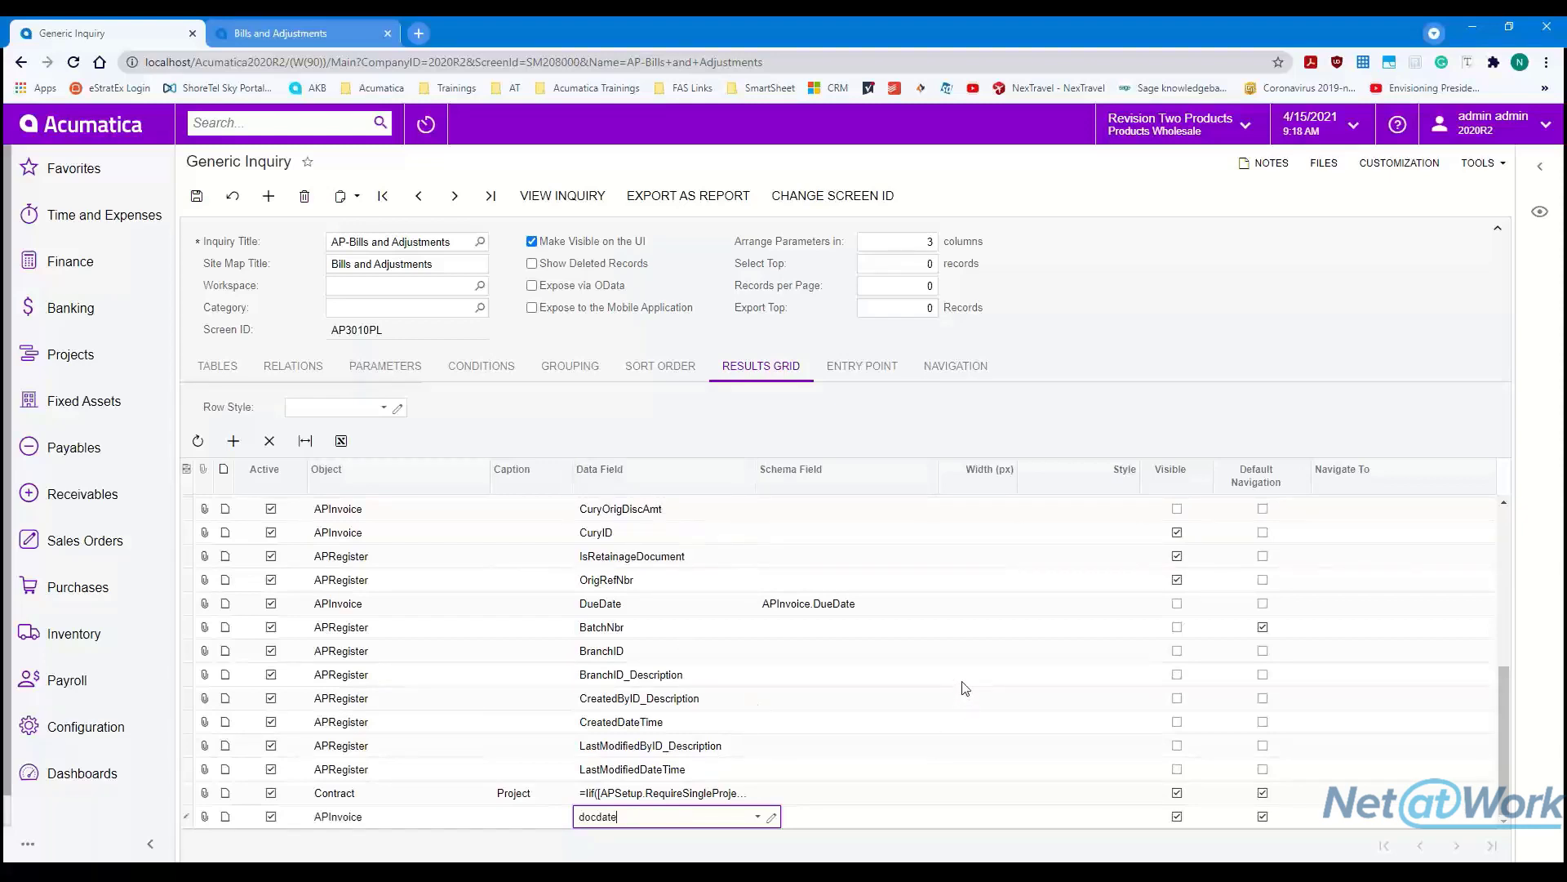
- Switch to the Bills and Adjustments browser tab, close the element properties, and return to the list of bills
left_click(147, 447)
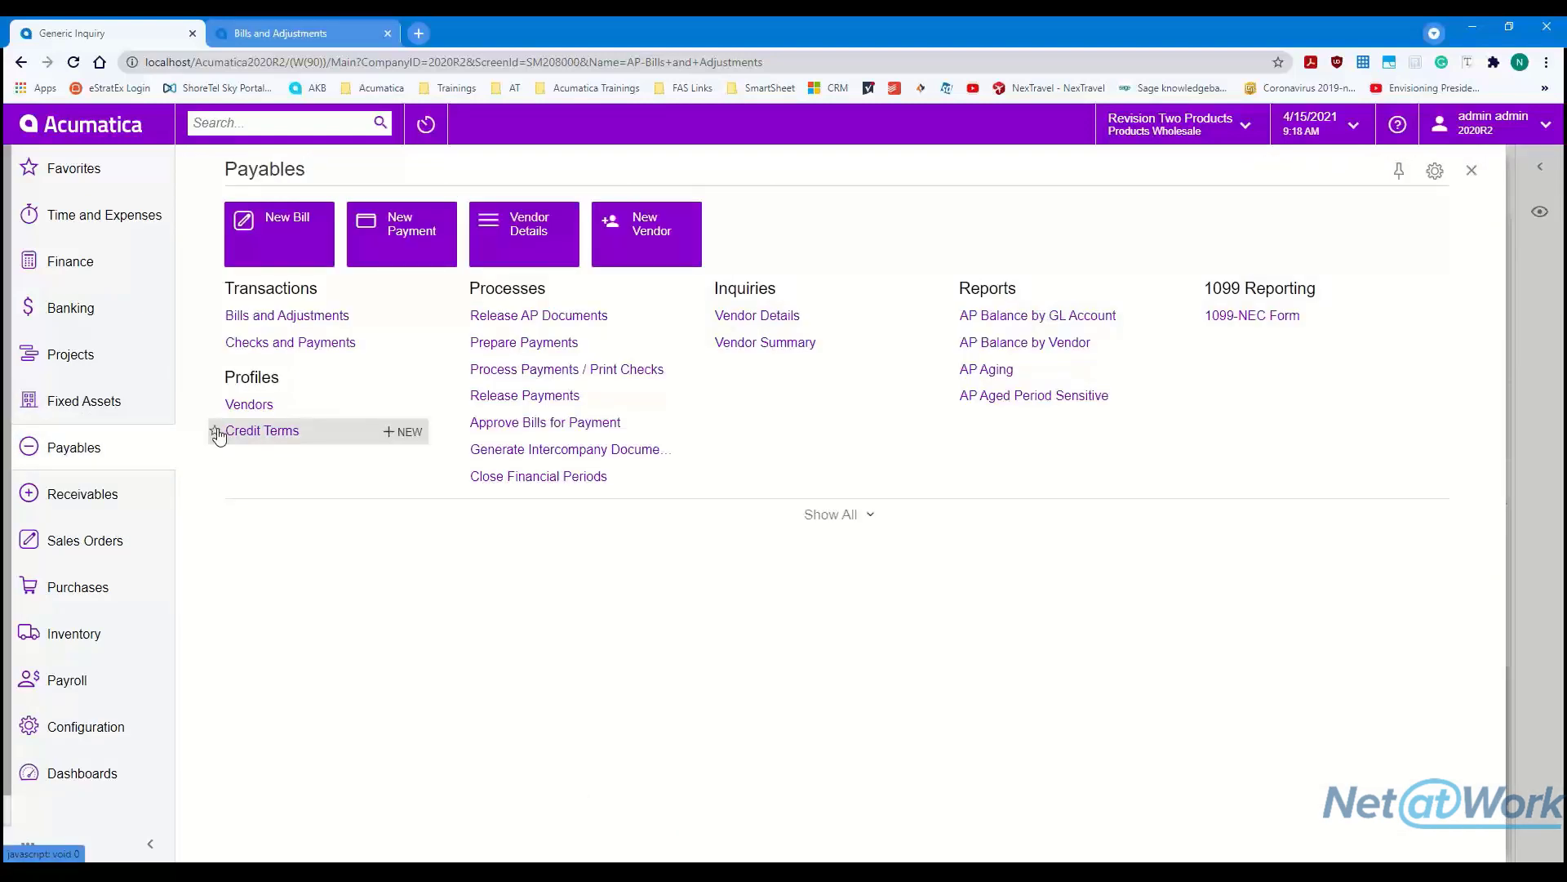
left_click(112, 451)
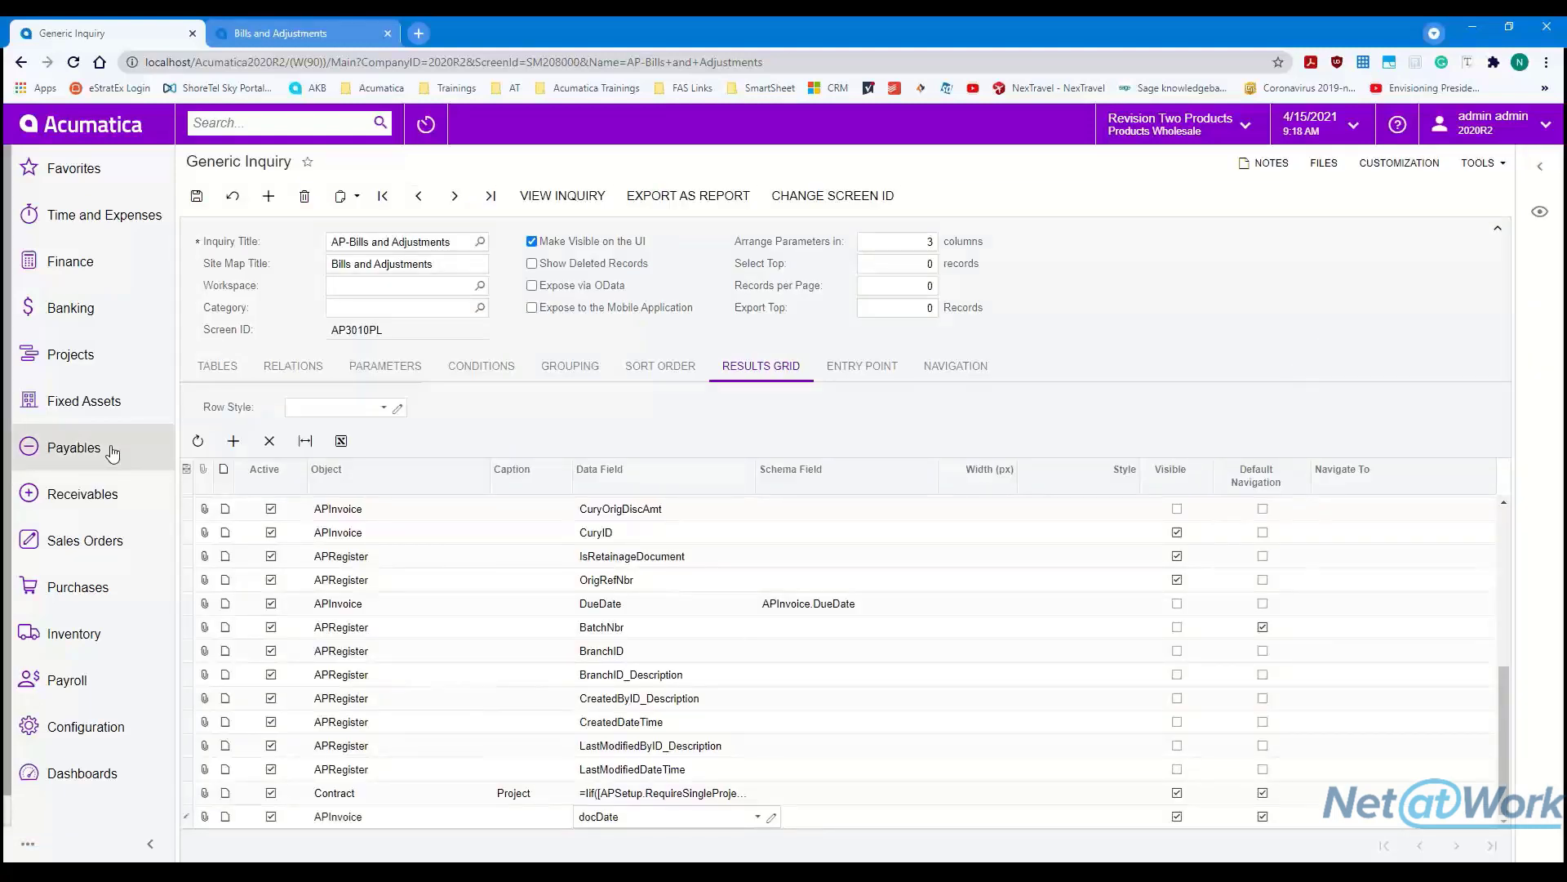
left_click(286, 34)
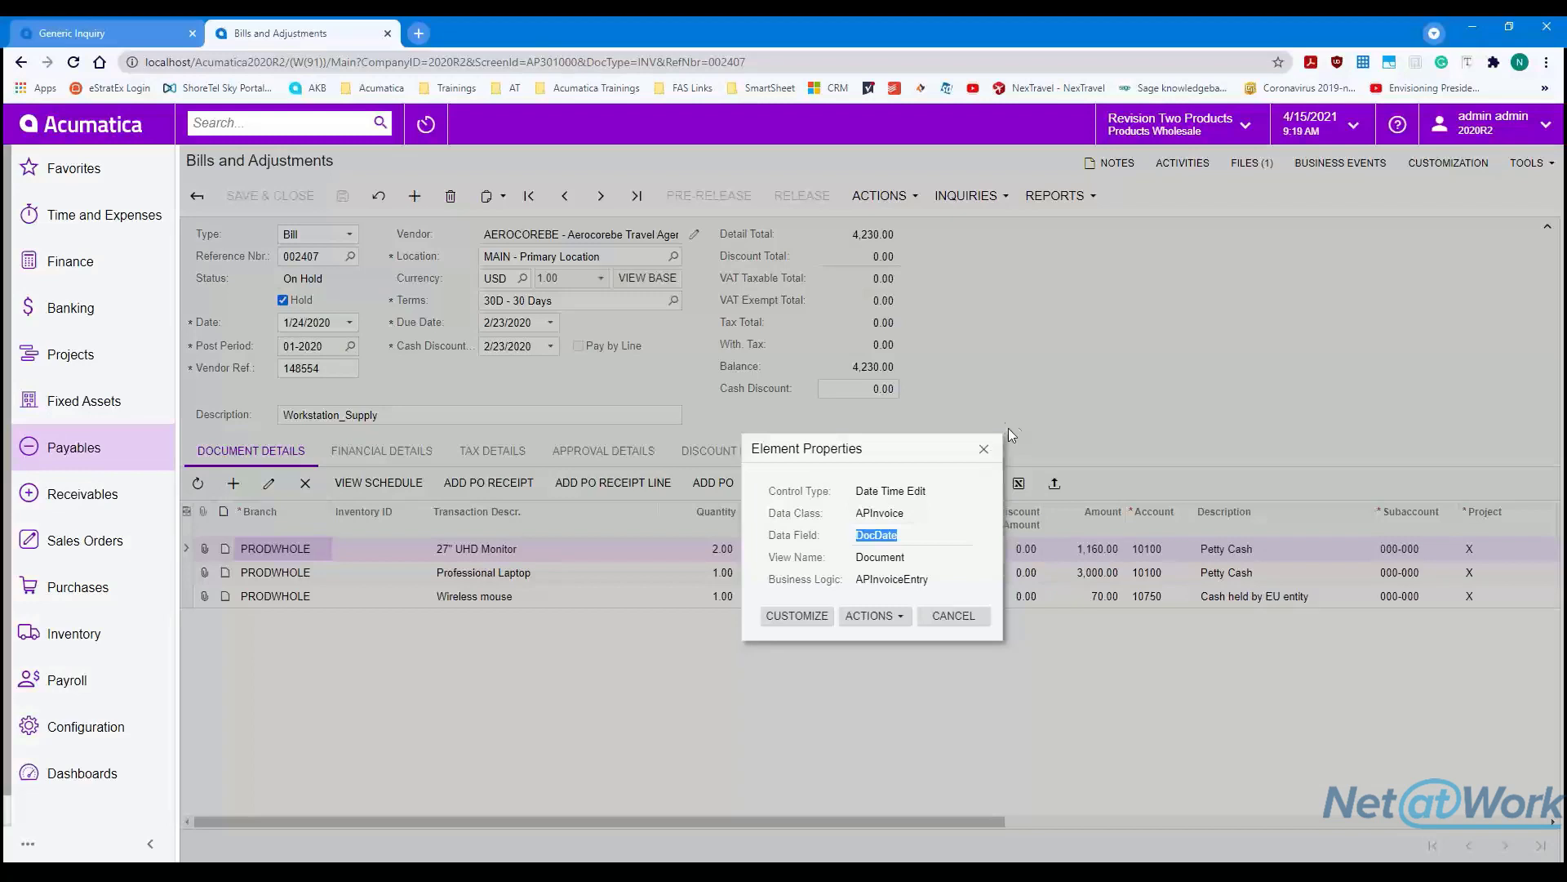
left_click(984, 450)
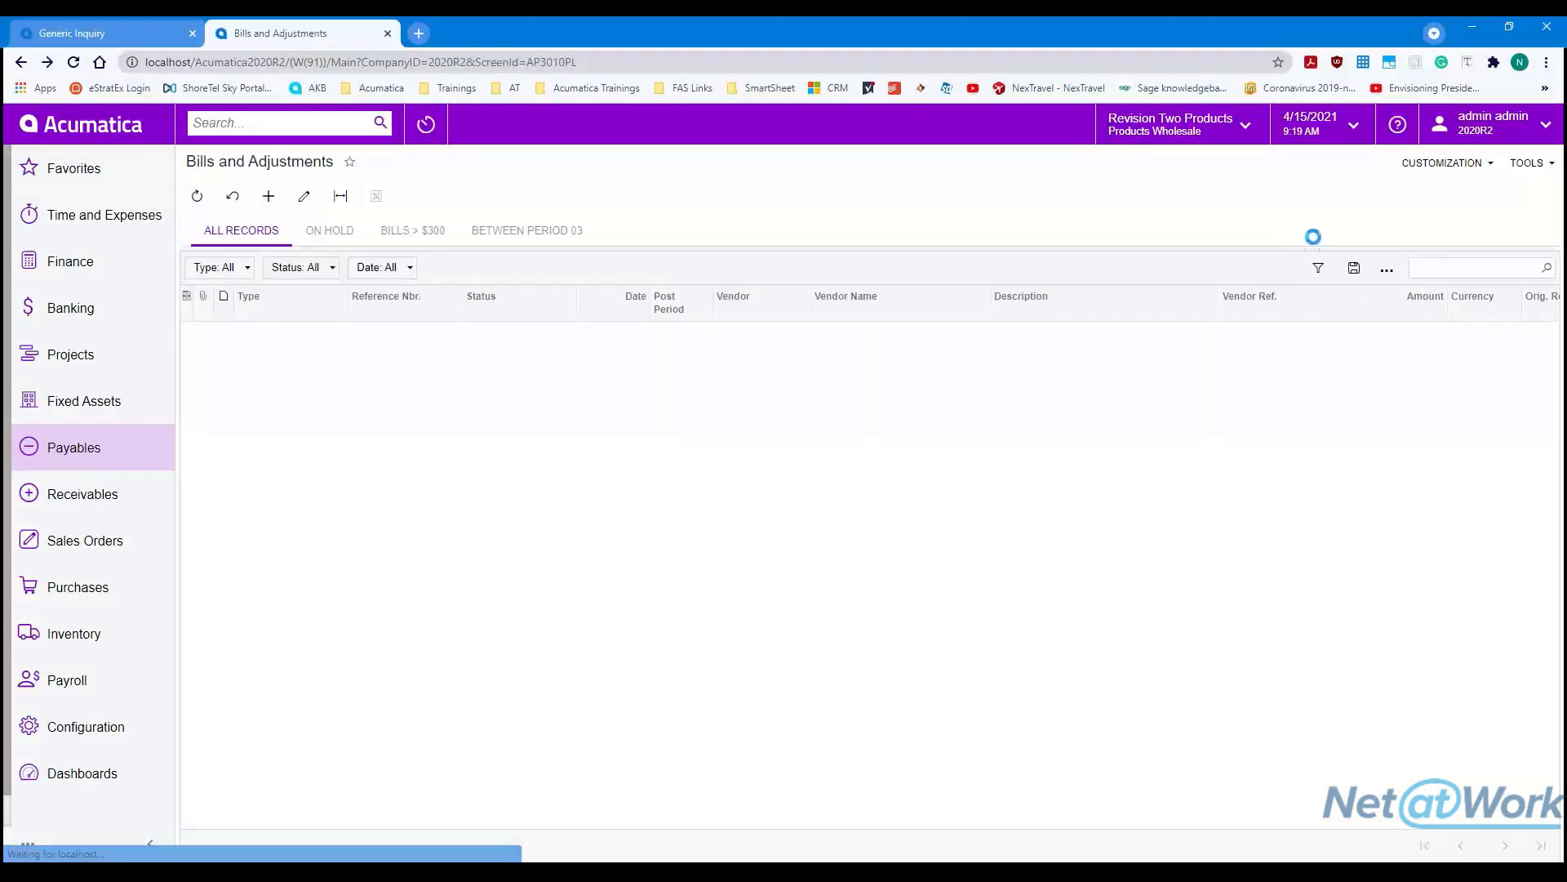
- Open the filter settings of the Bills and Adjustments list and load the saved Between Period 03 filter
left_click(1319, 269)
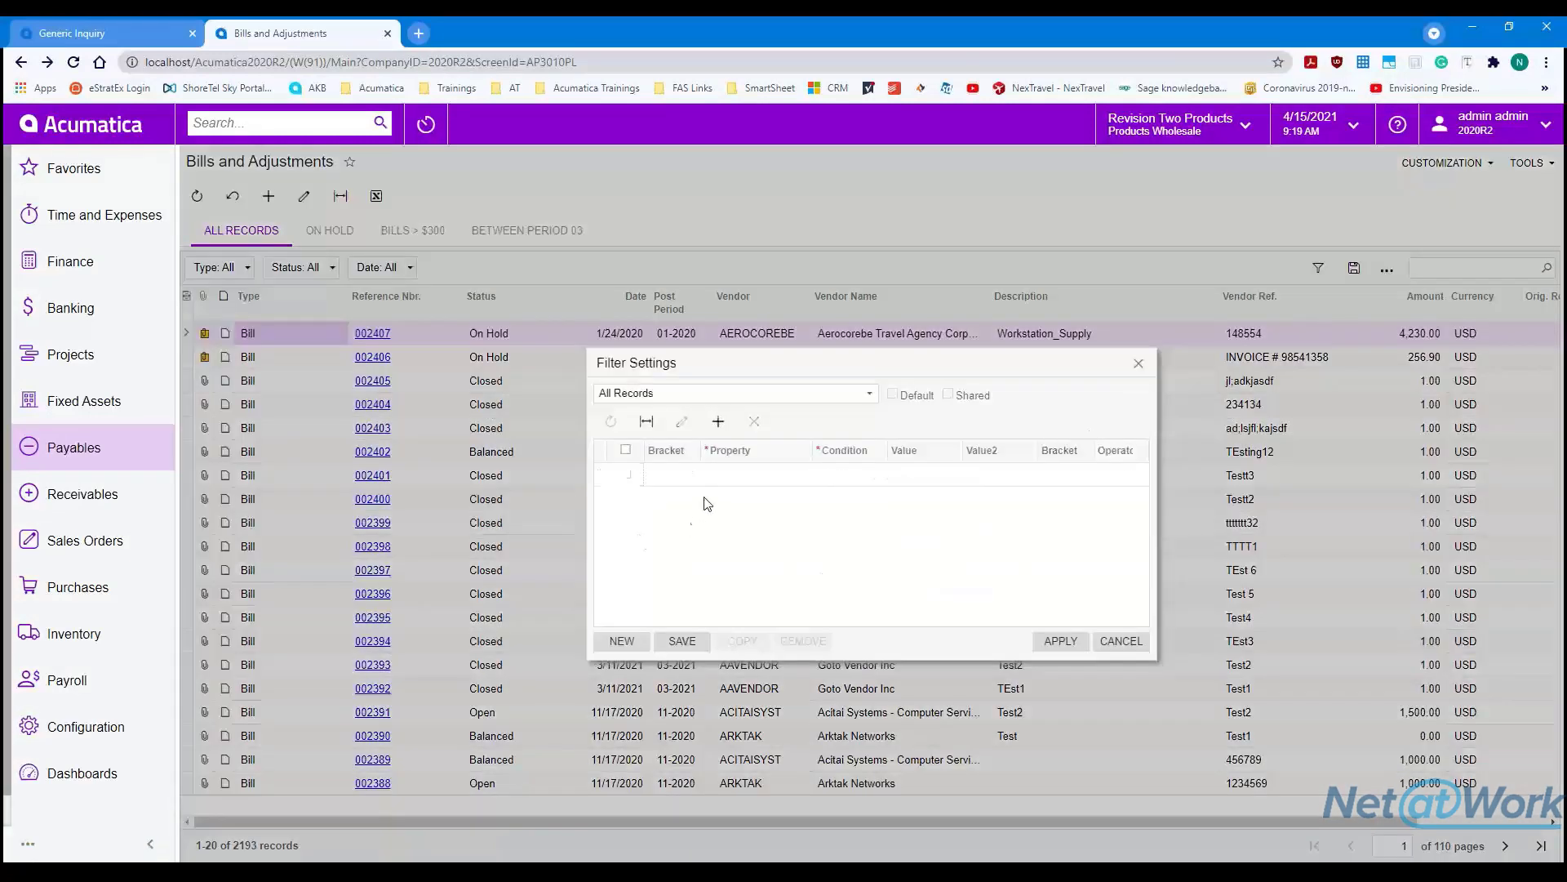
left_click(769, 482)
left_click(769, 482)
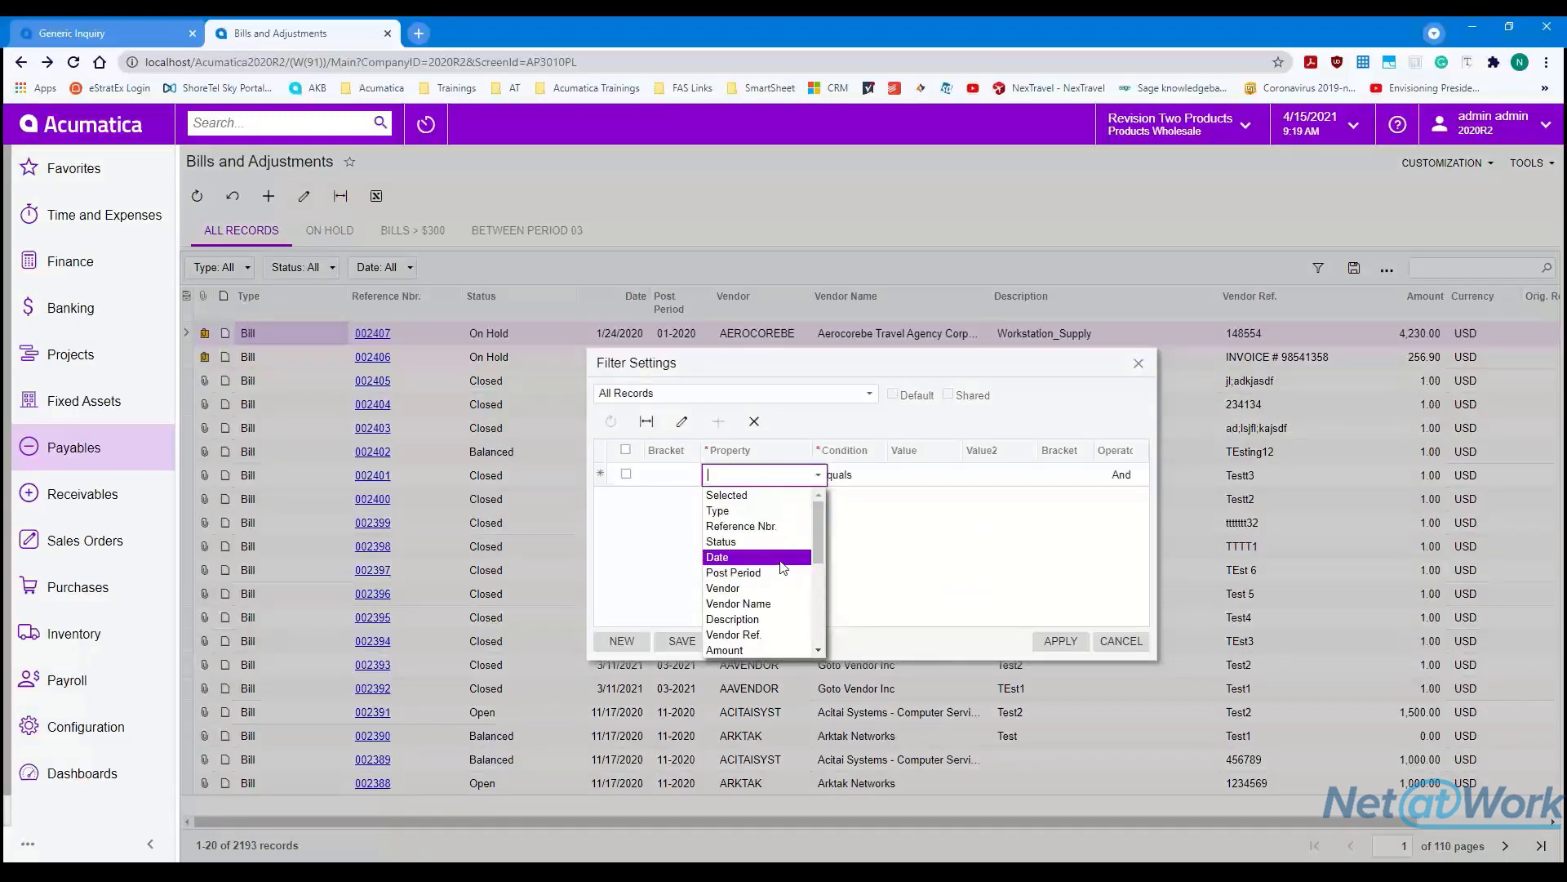
left_click(869, 397)
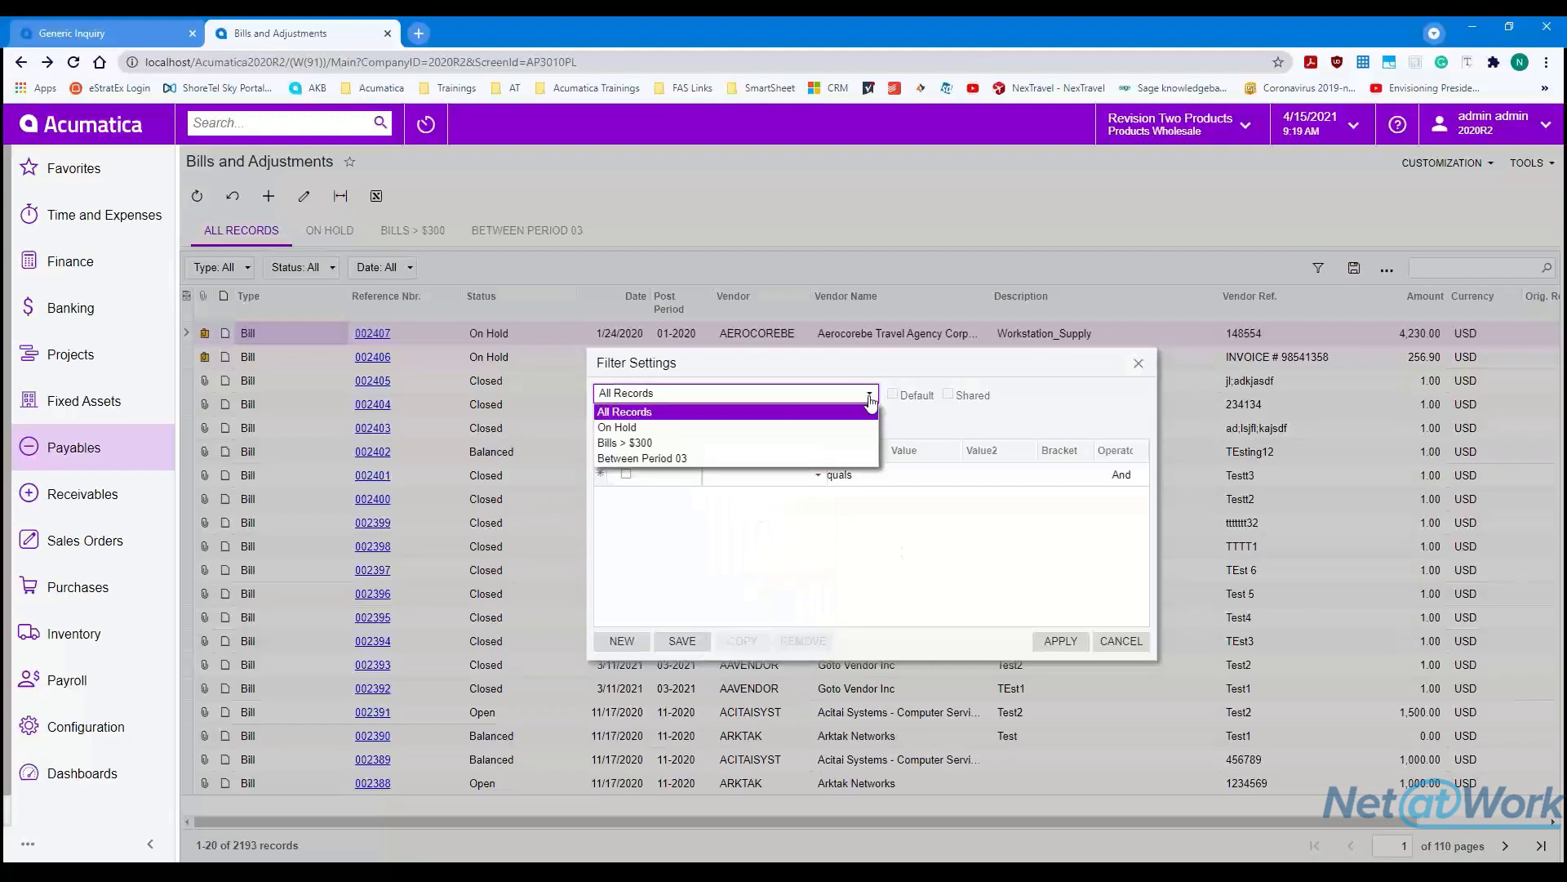
left_click(766, 457)
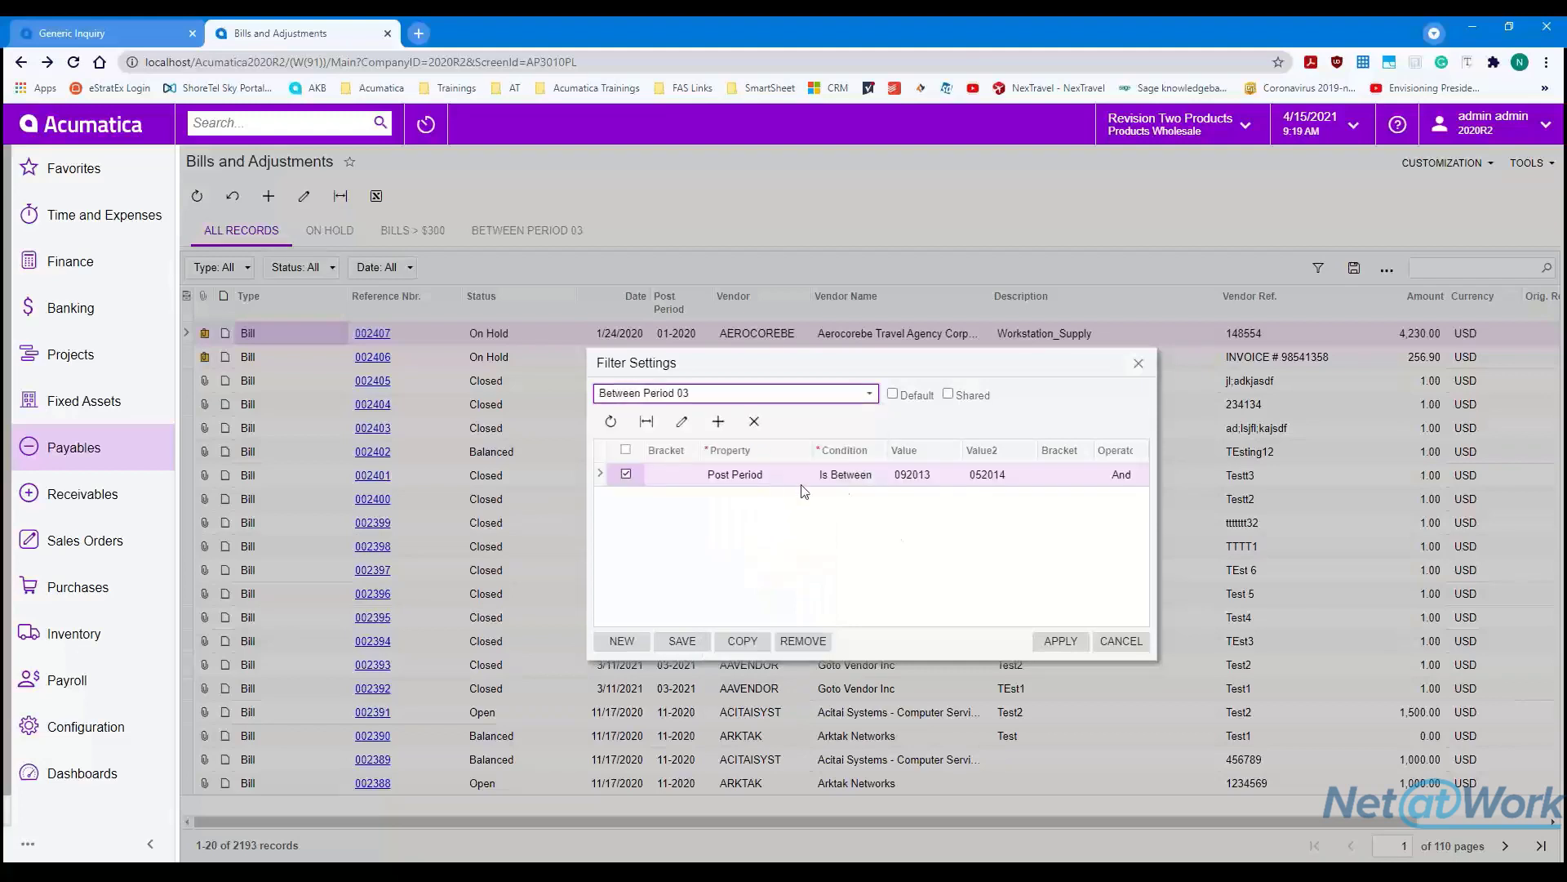
- Add a Vendor Equals AEROCOREBE condition to the Between Period 03 filter, save the filter and apply it
left_click(751, 512)
left_click(757, 502)
left_click(761, 501)
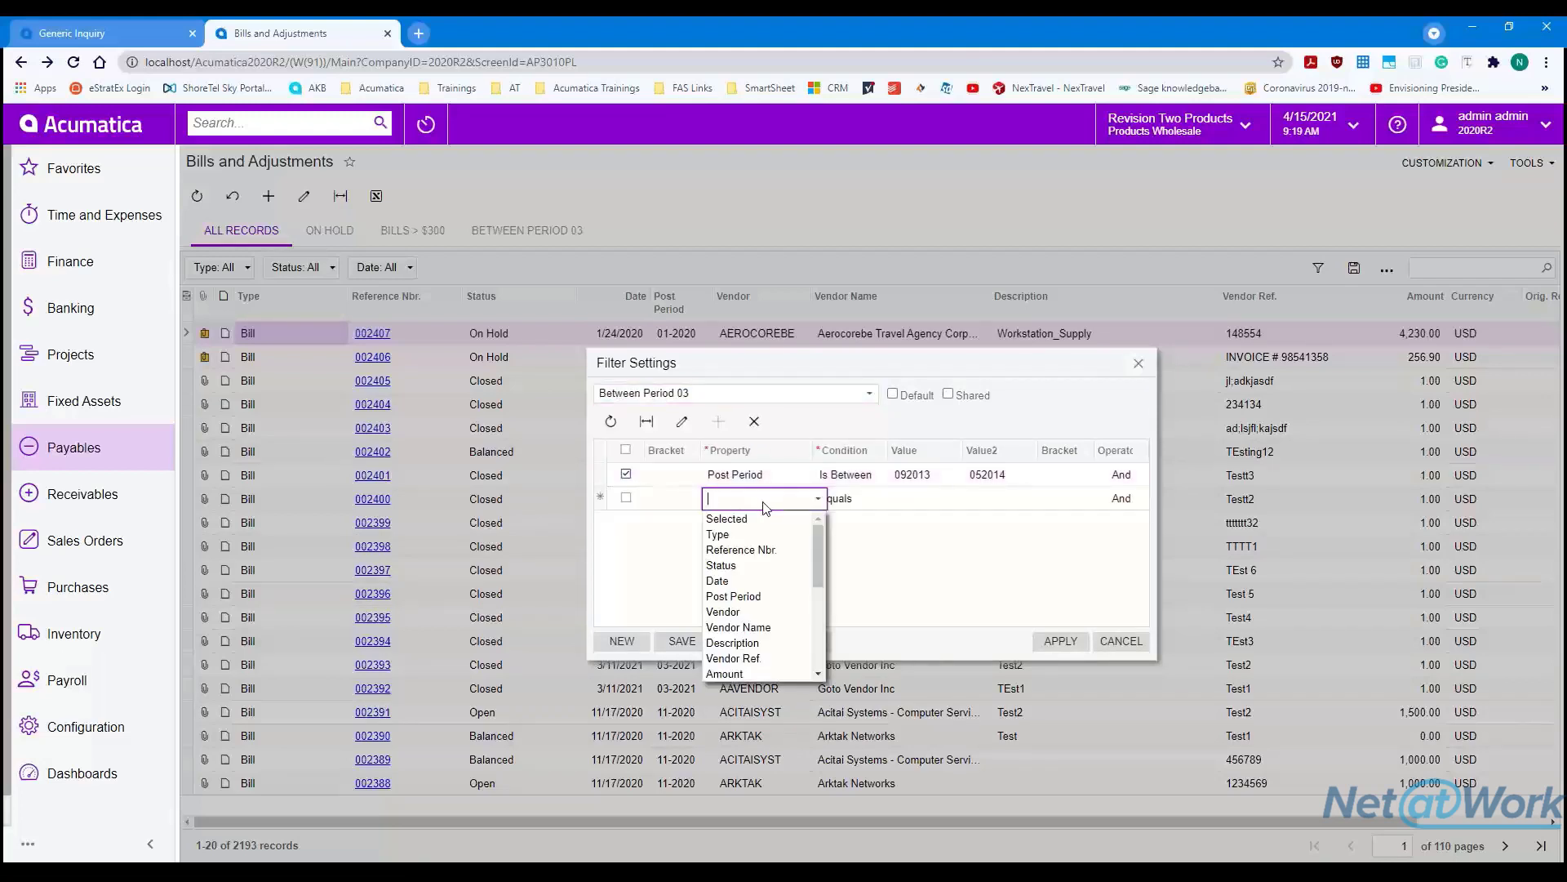
left_click(760, 612)
left_click(902, 506)
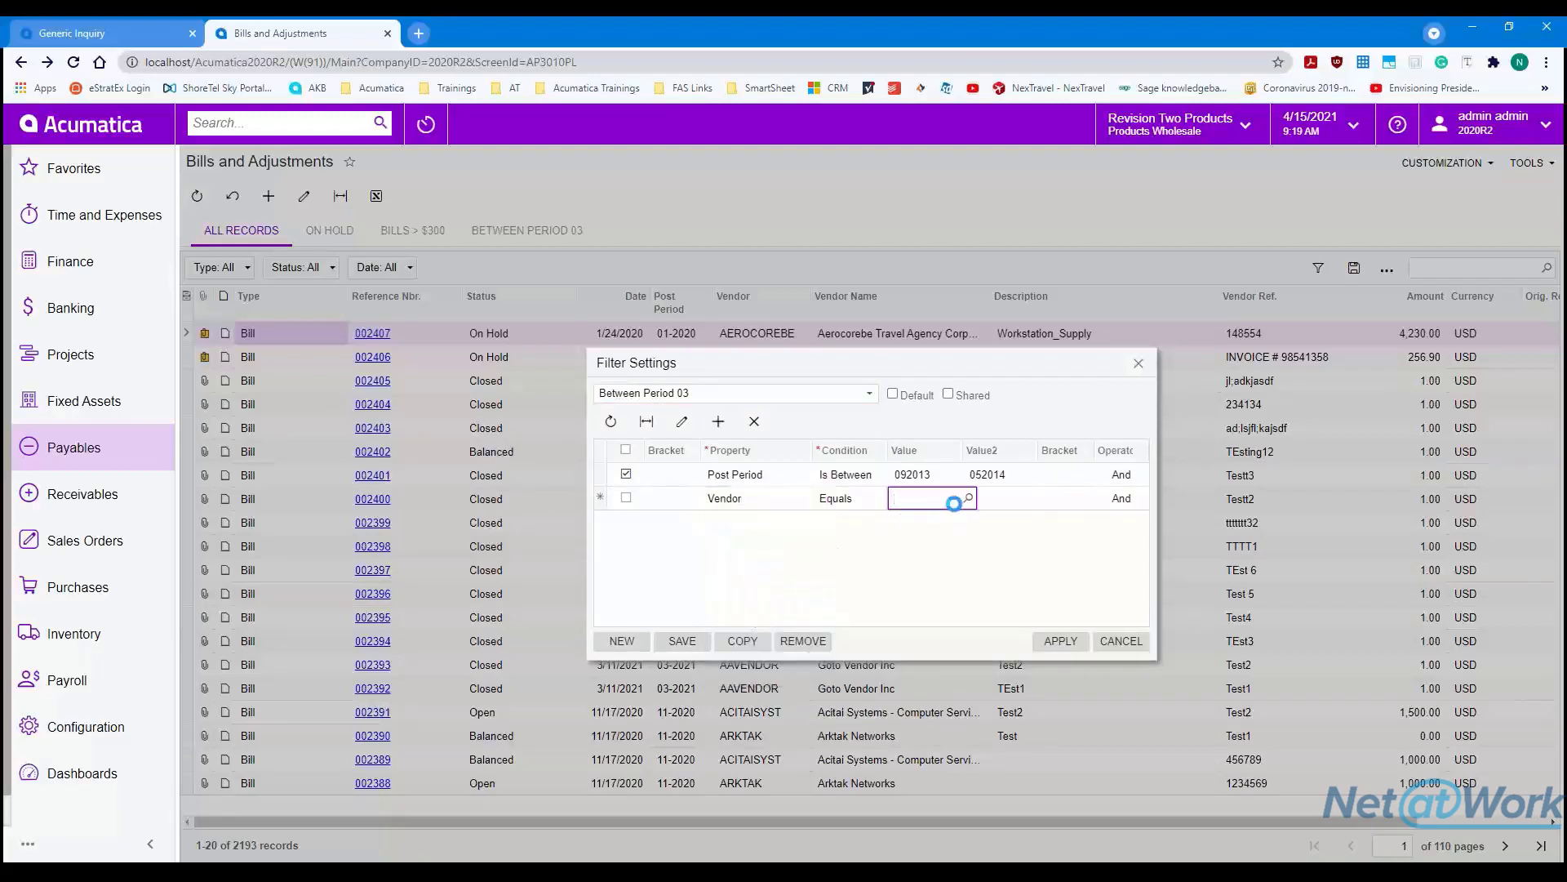
left_click(968, 499)
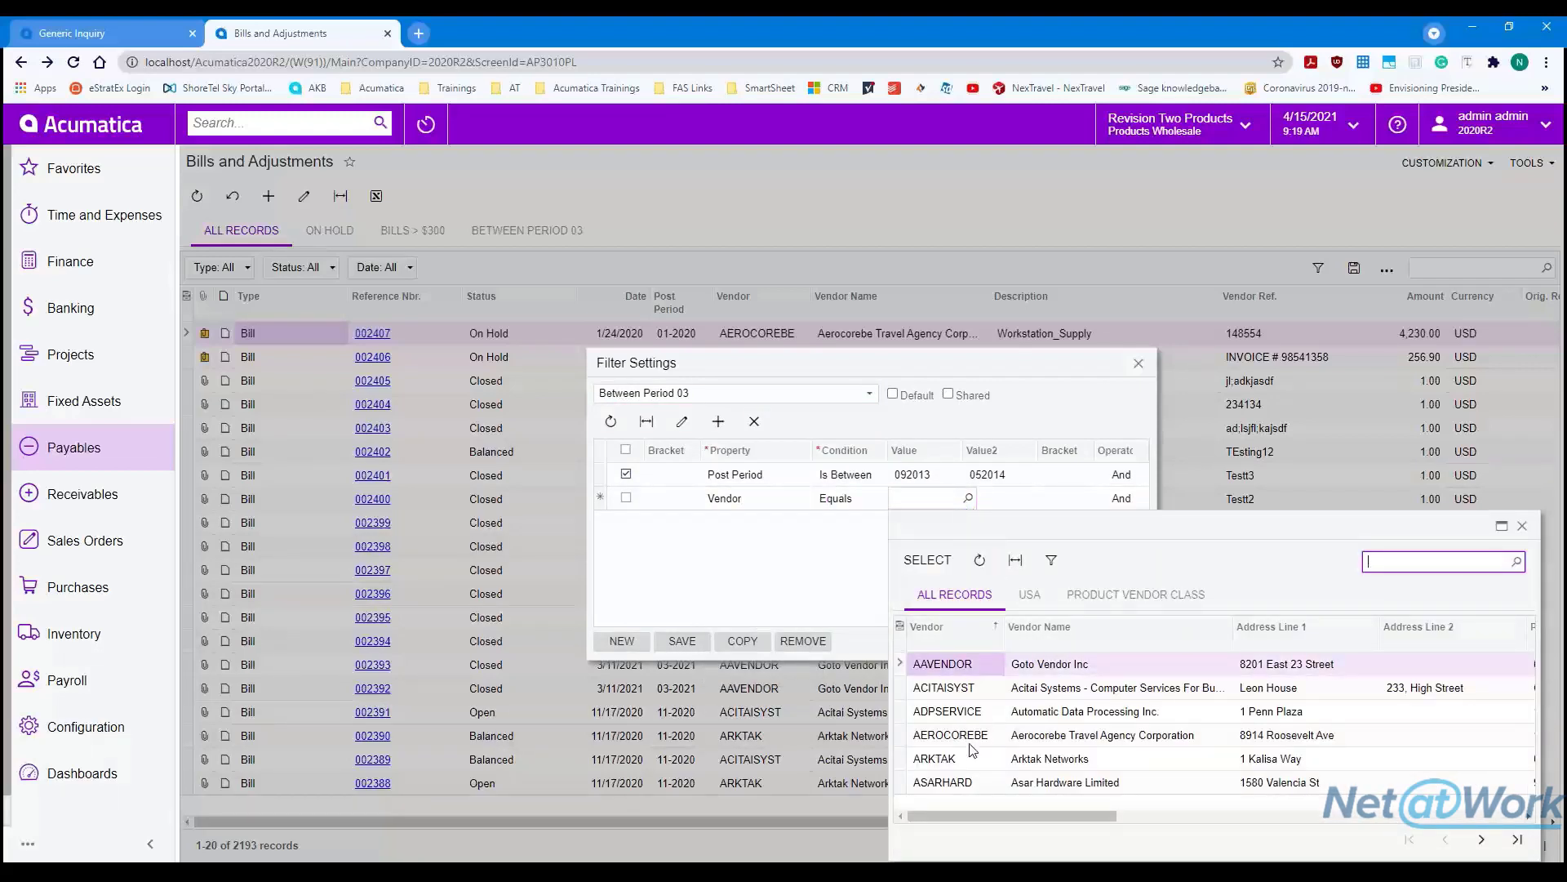
double_click(1159, 736)
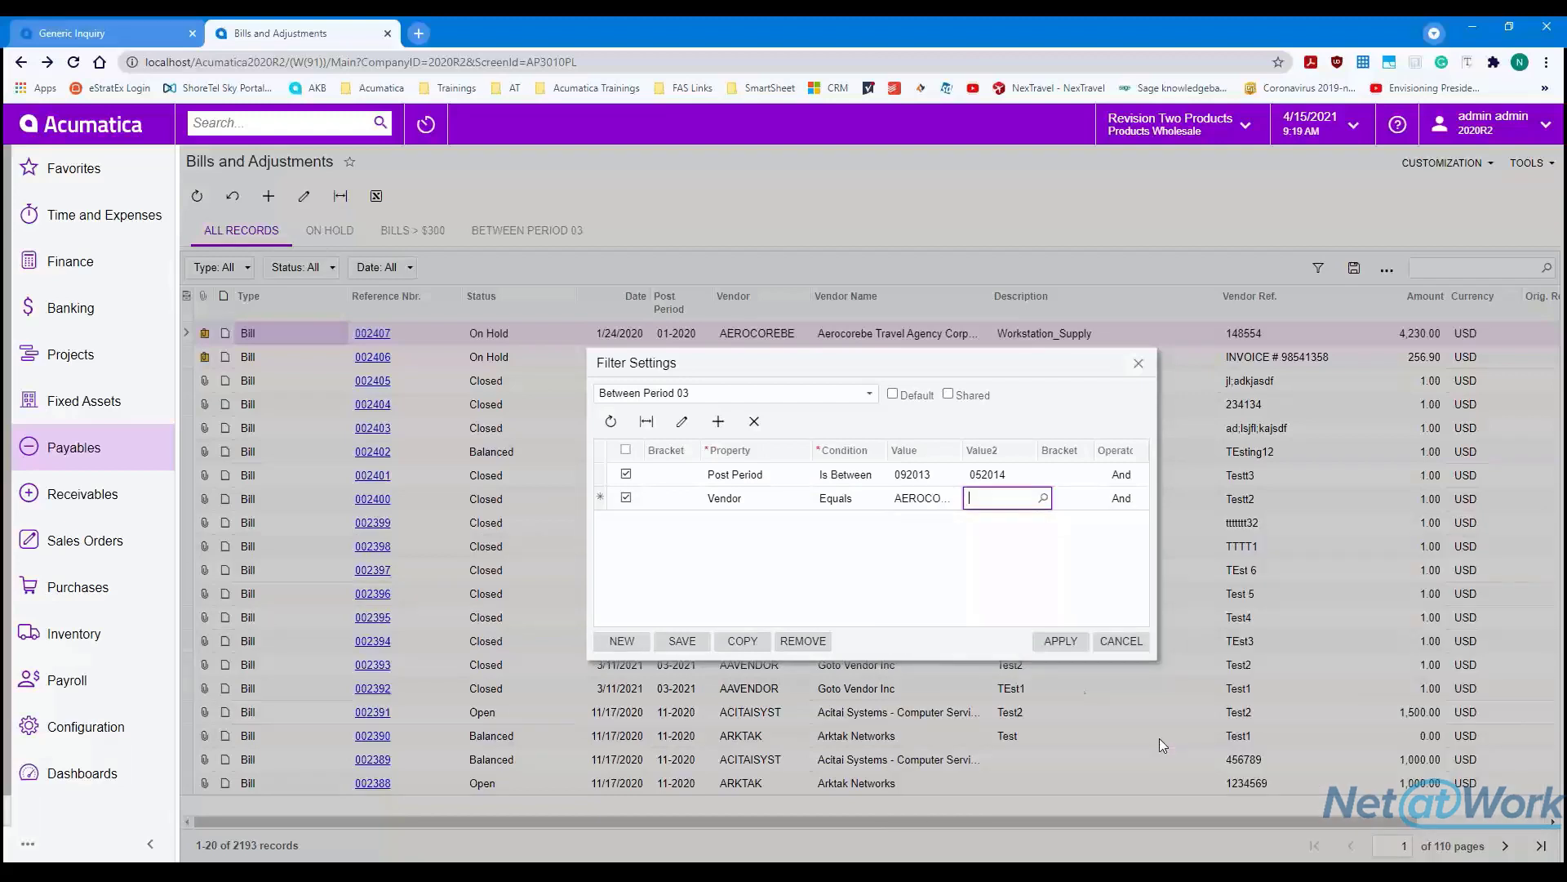
left_click(682, 641)
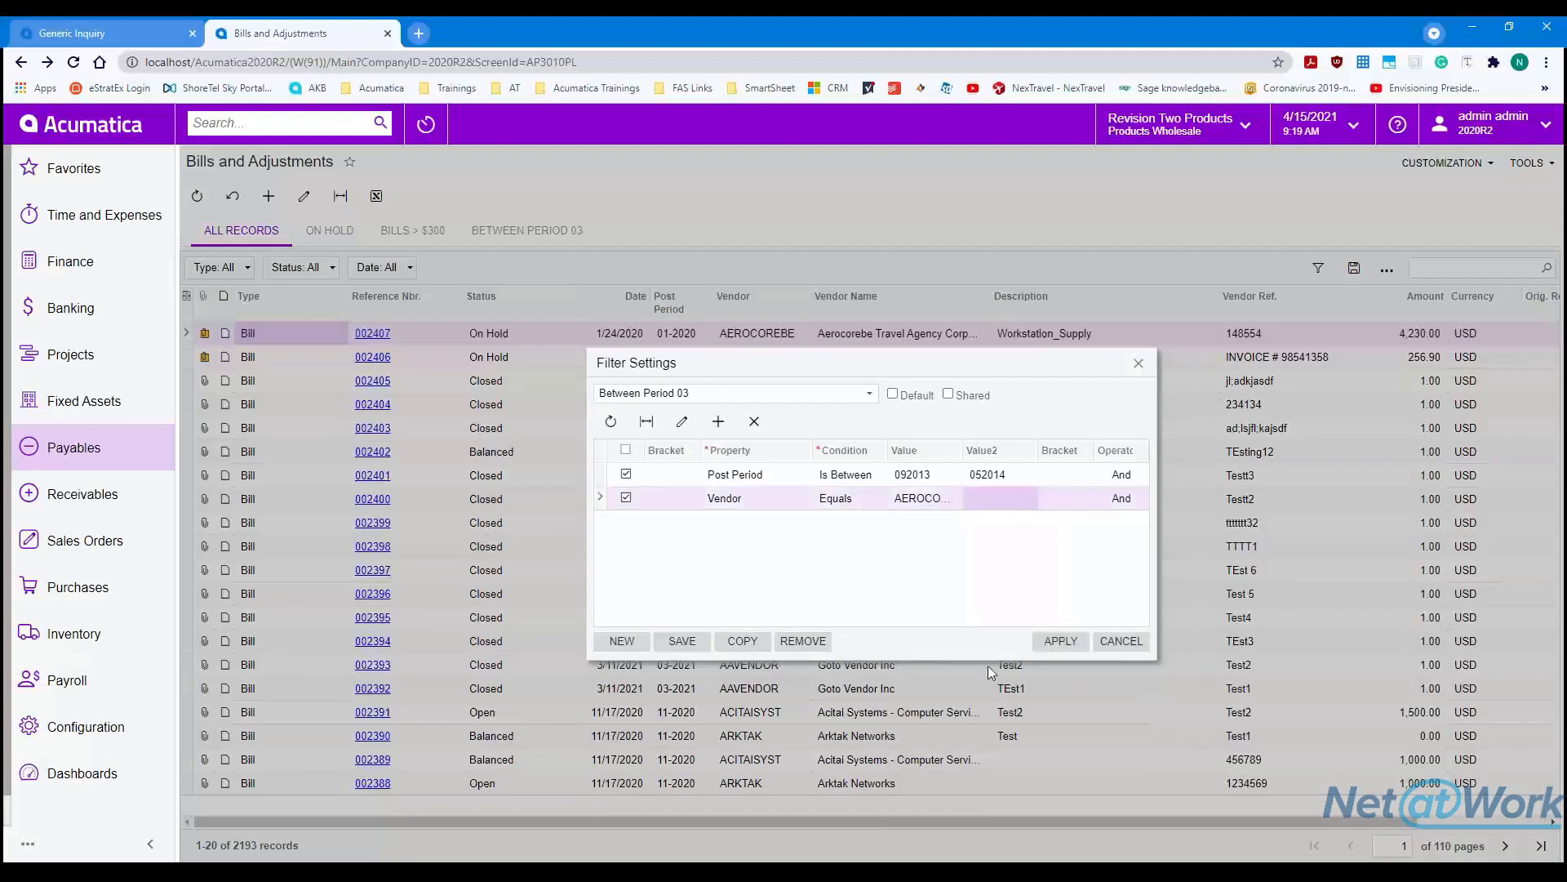
left_click(1061, 643)
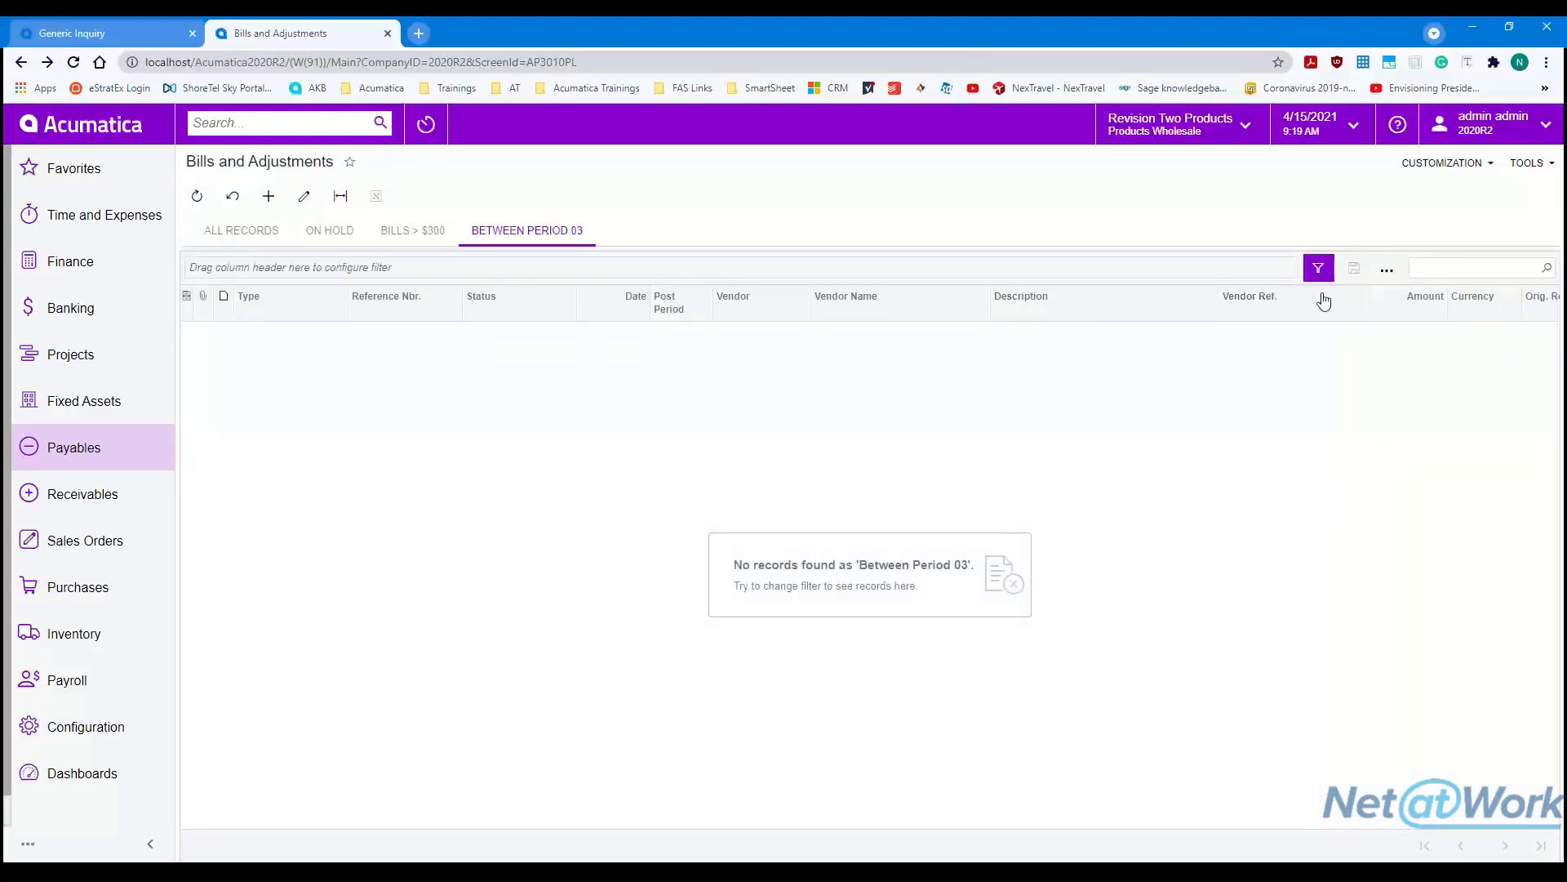
- Apply the Between Period 03 filter with its Post Period condition disabled, and re-enable the condition
left_click(1319, 267)
left_click(627, 475)
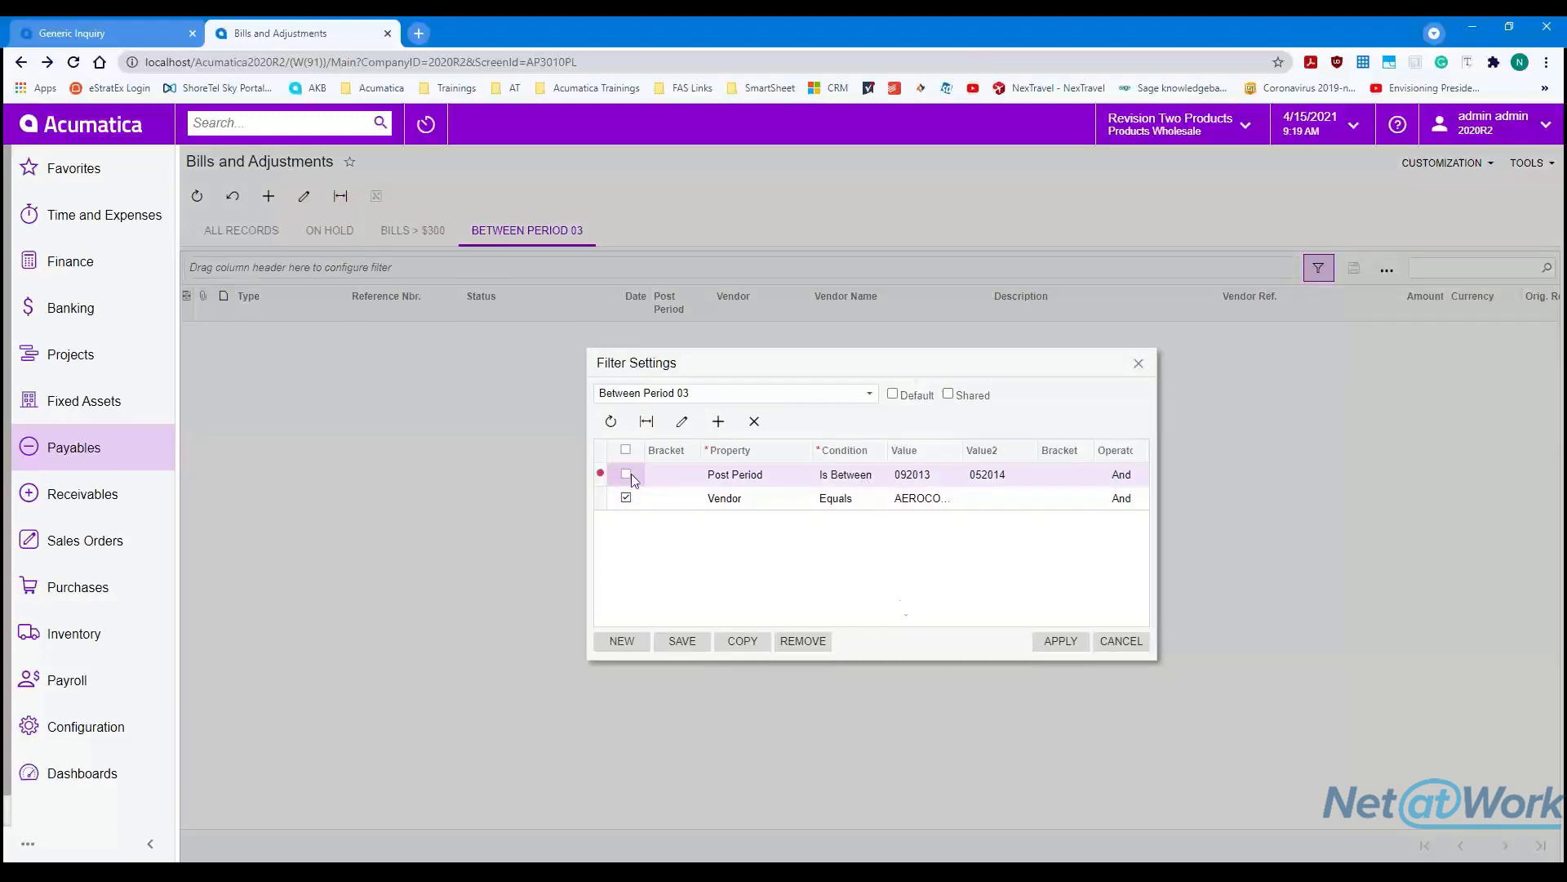
left_click(1056, 651)
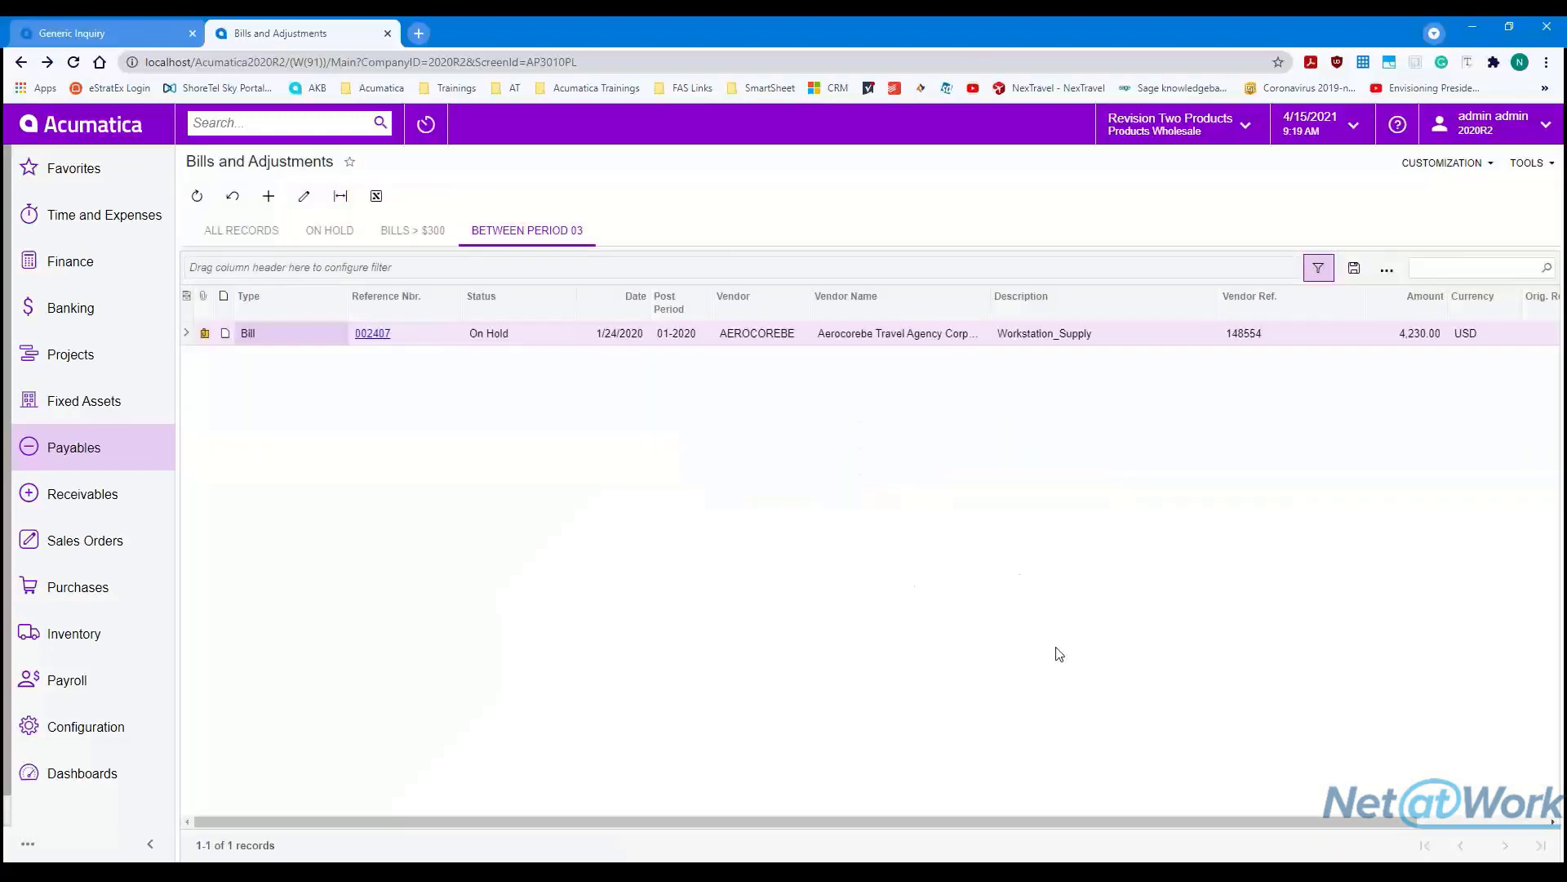
left_click(1319, 268)
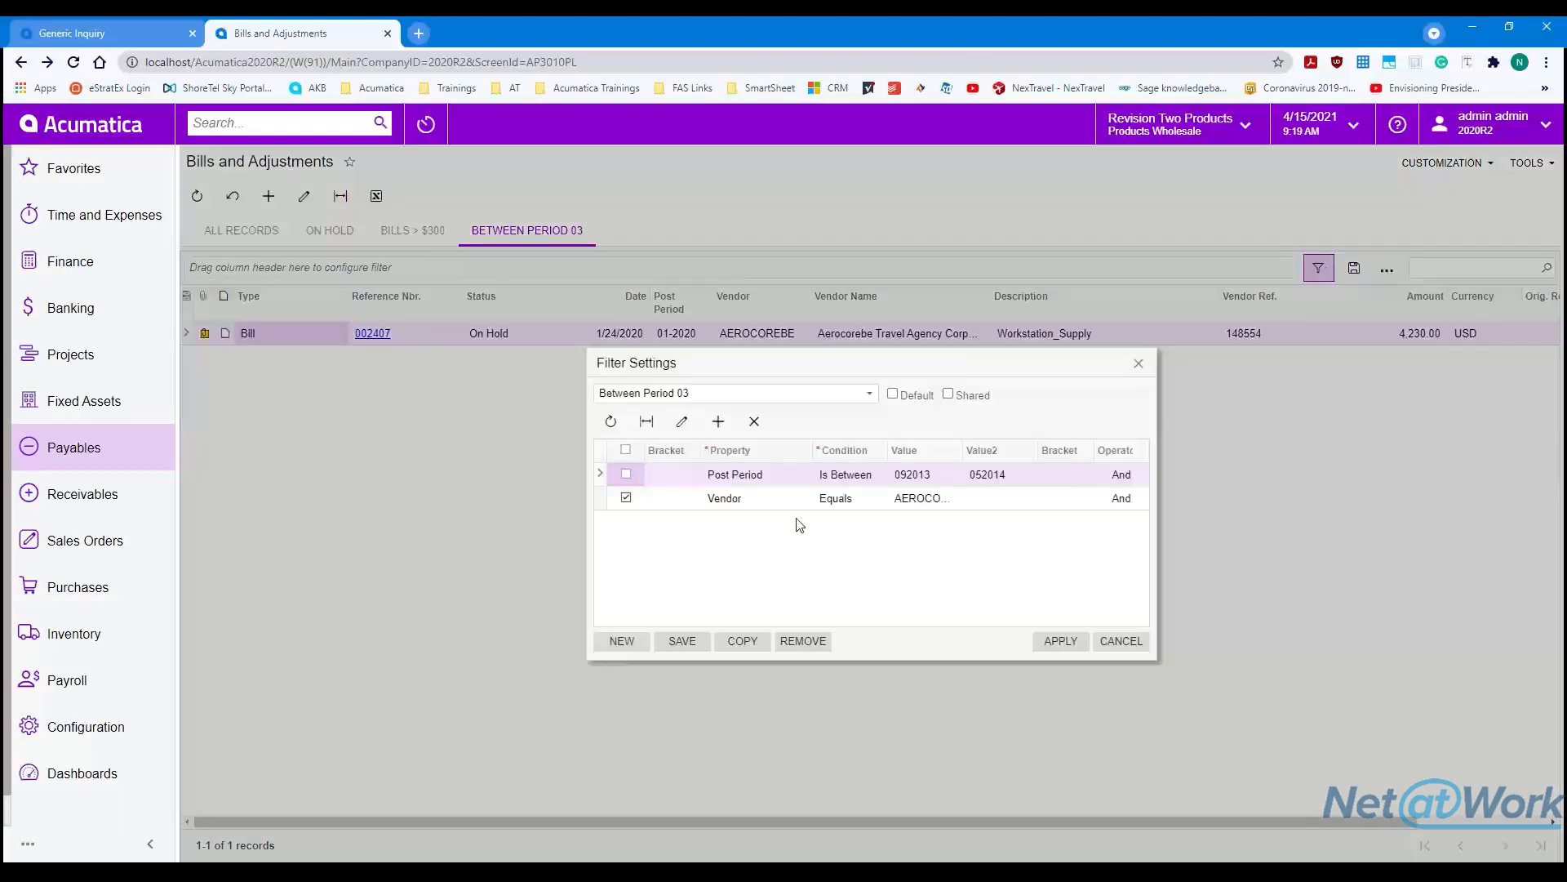
left_click(1045, 642)
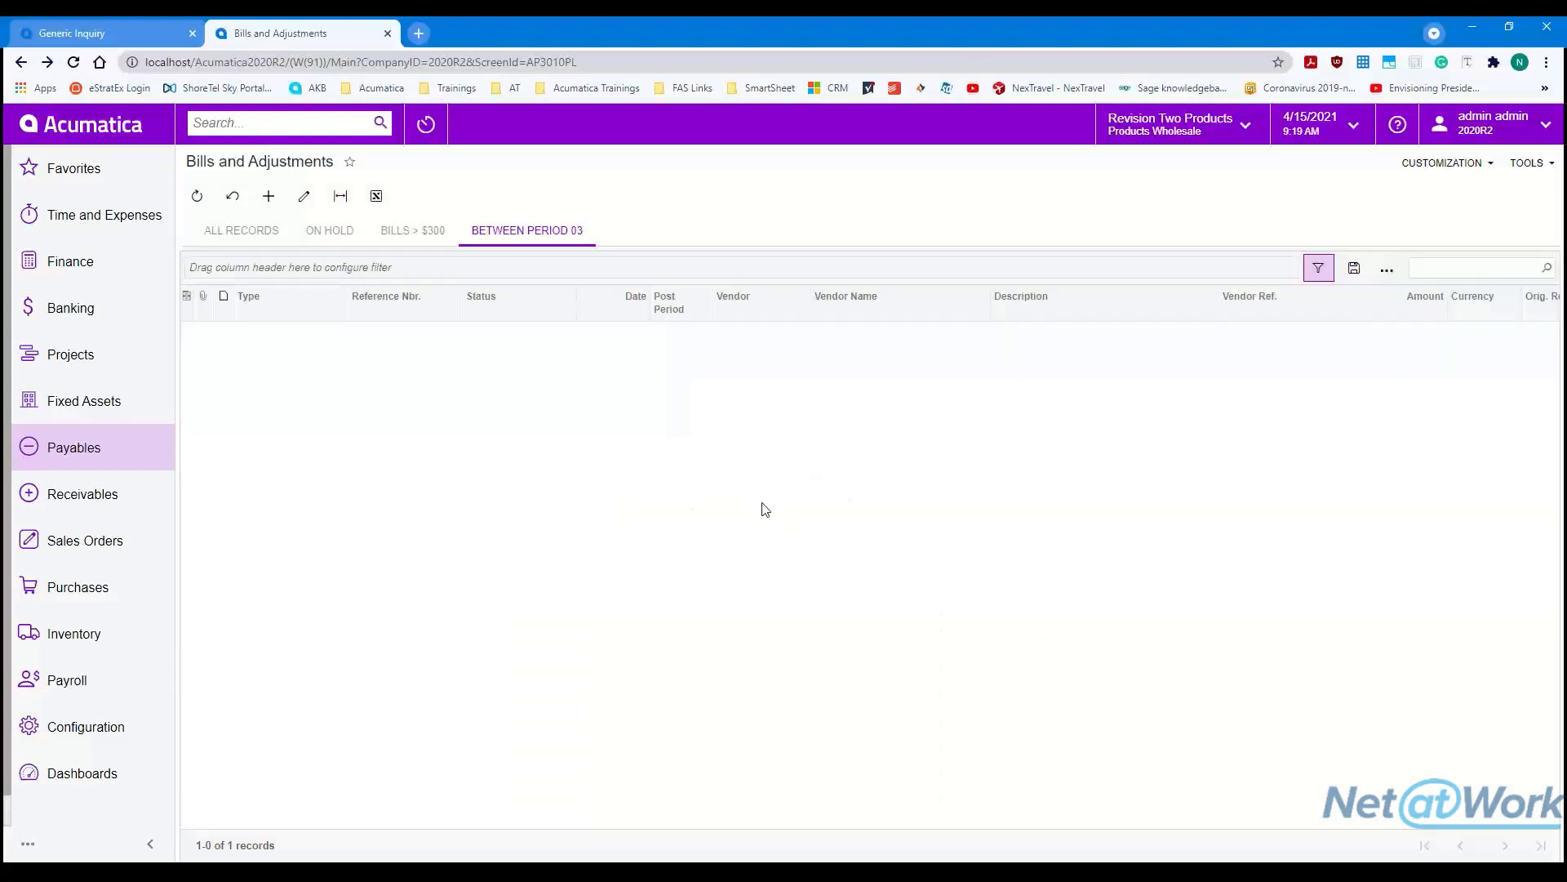
- Compare all records with the Between Period 03 filter, review that filter's conditions, and return to all records
left_click(254, 234)
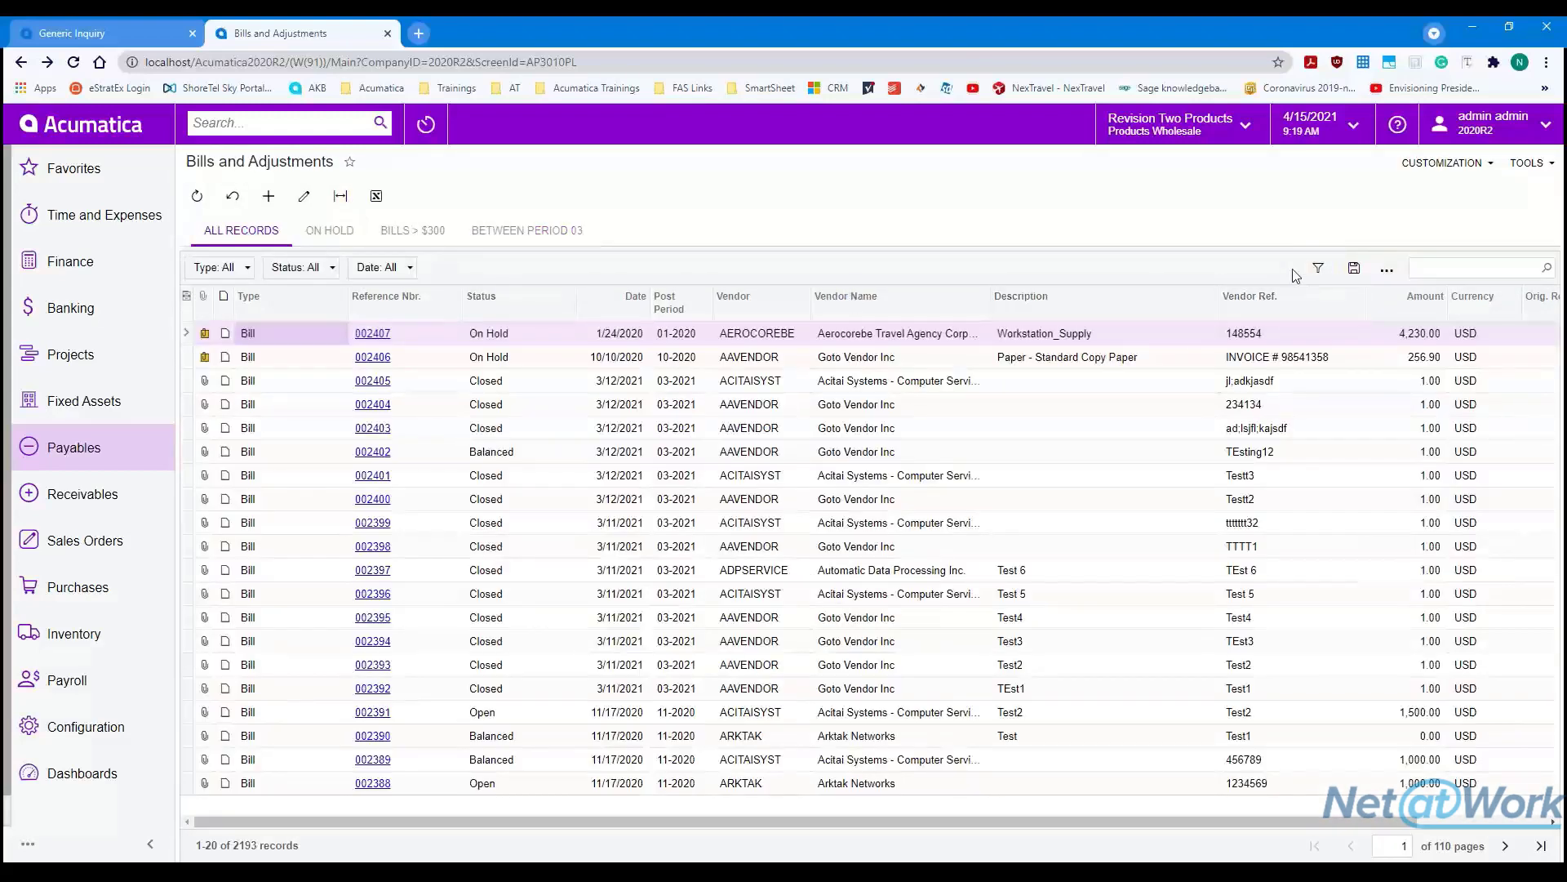
left_click(571, 235)
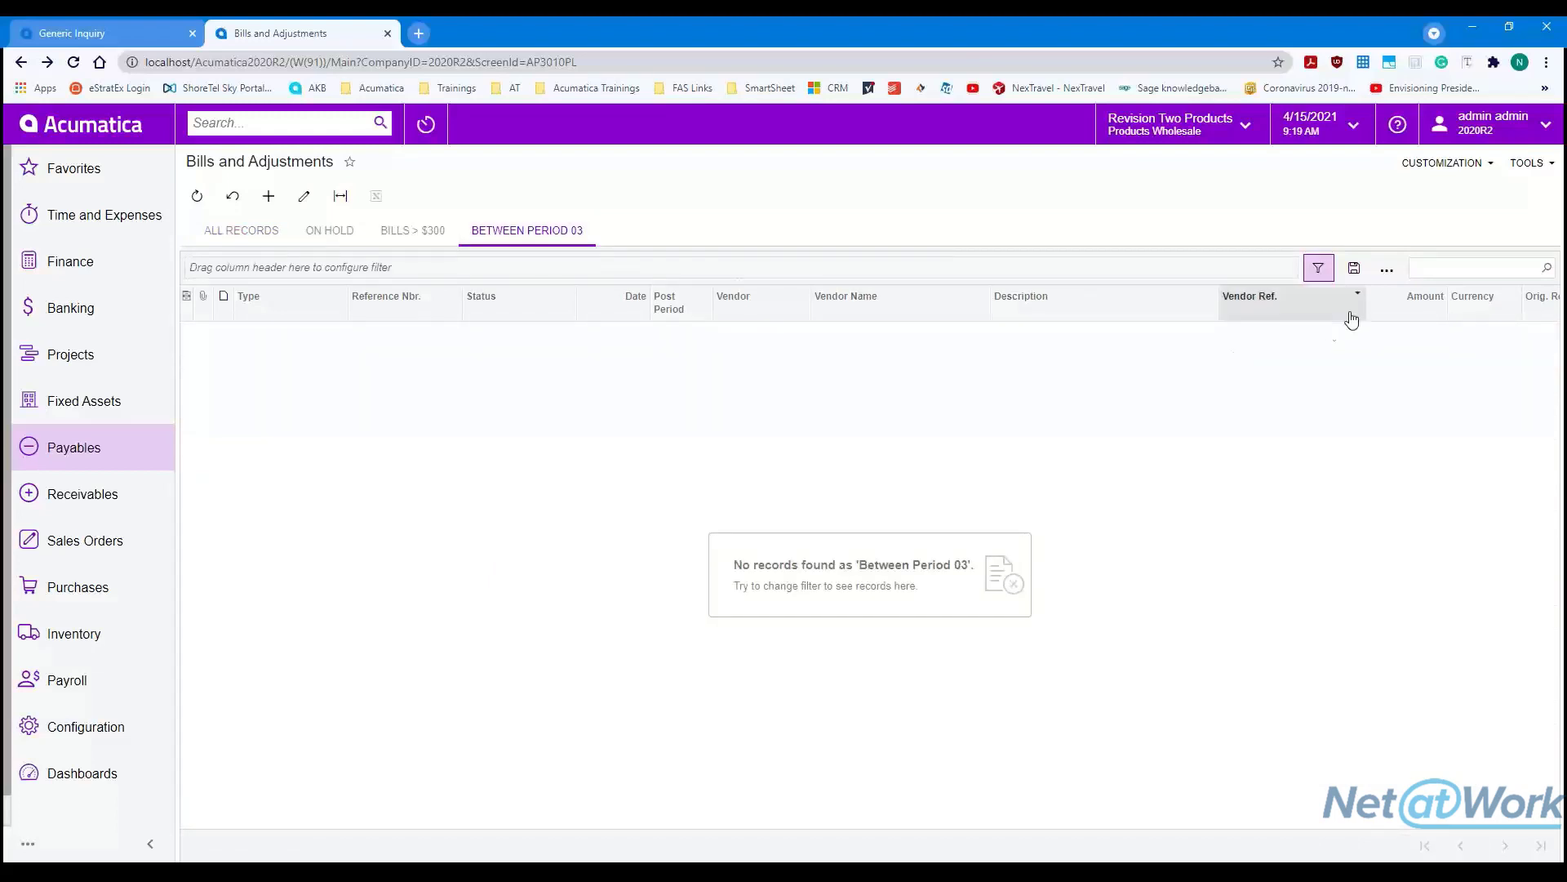
left_click(1319, 268)
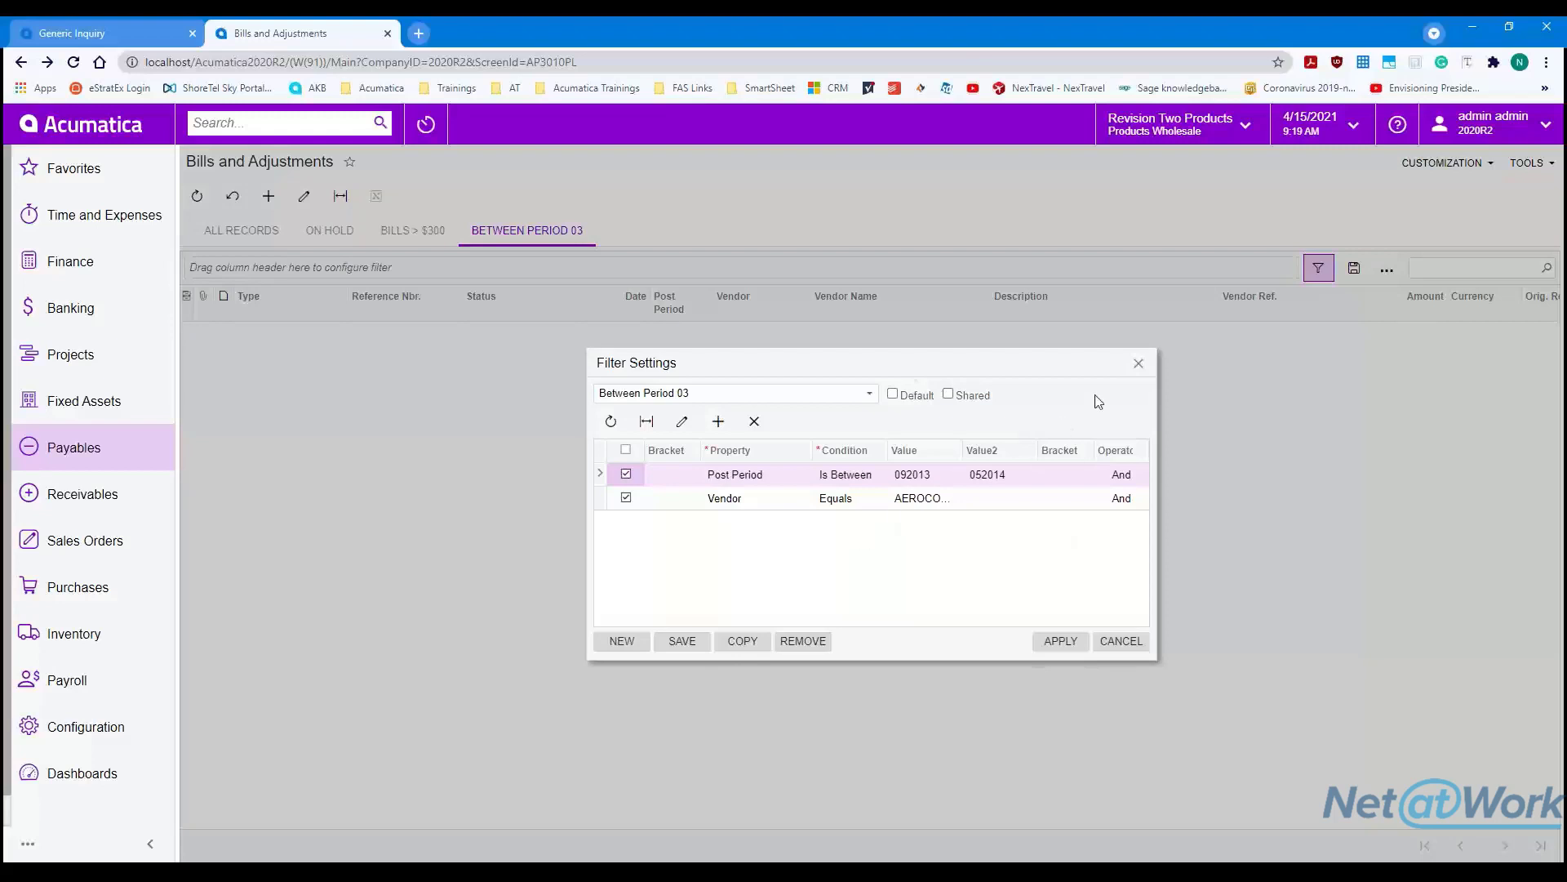
left_click(1139, 363)
left_click(288, 239)
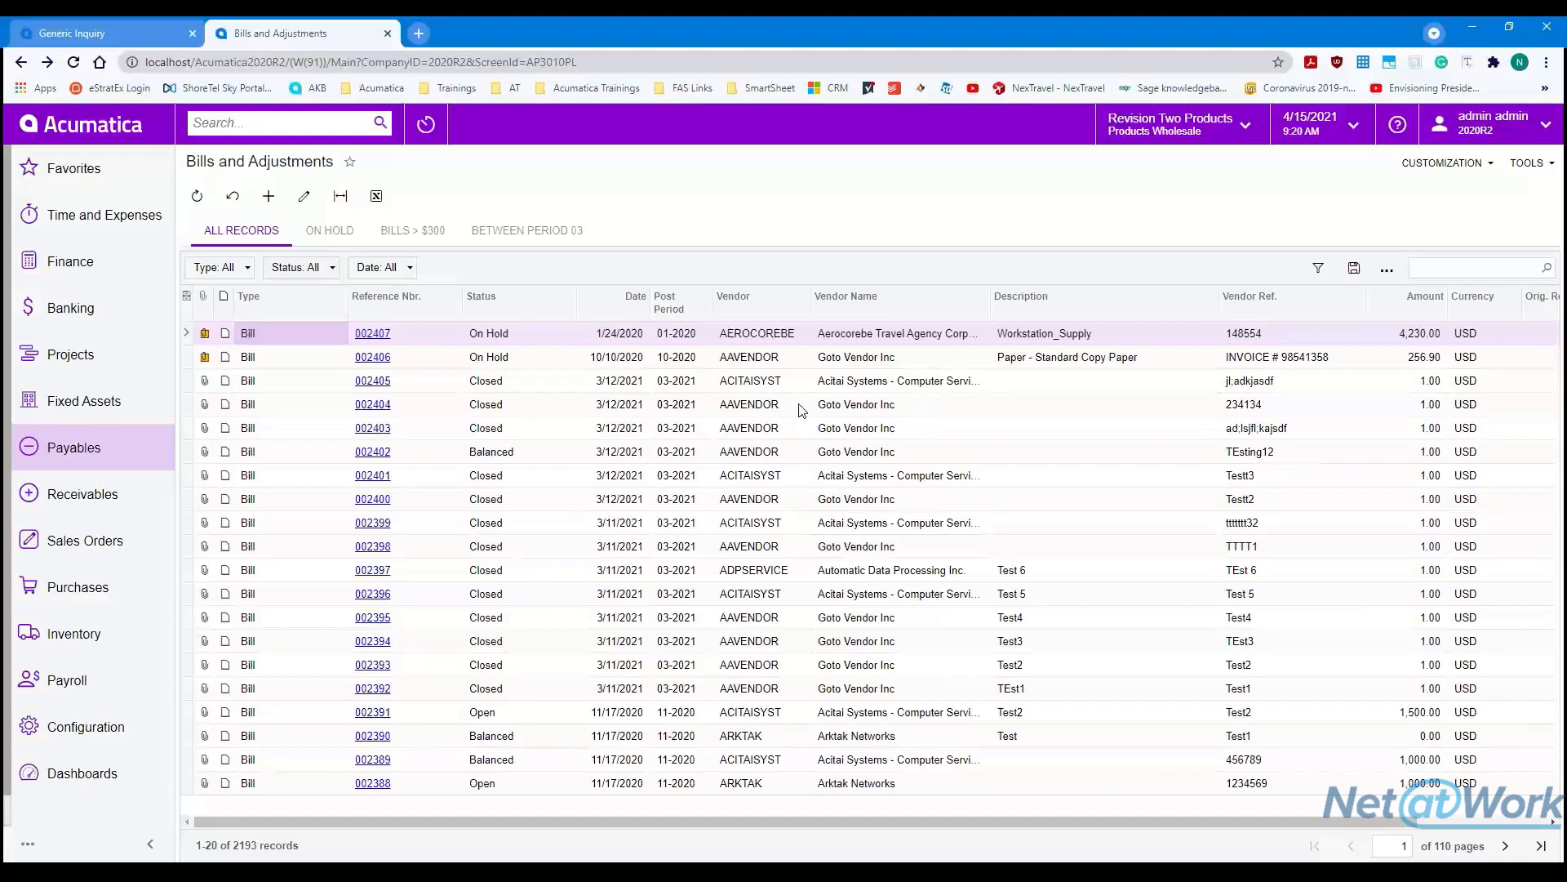
- Open the AP Aging MC report from the full Payables workspace
left_click(114, 455)
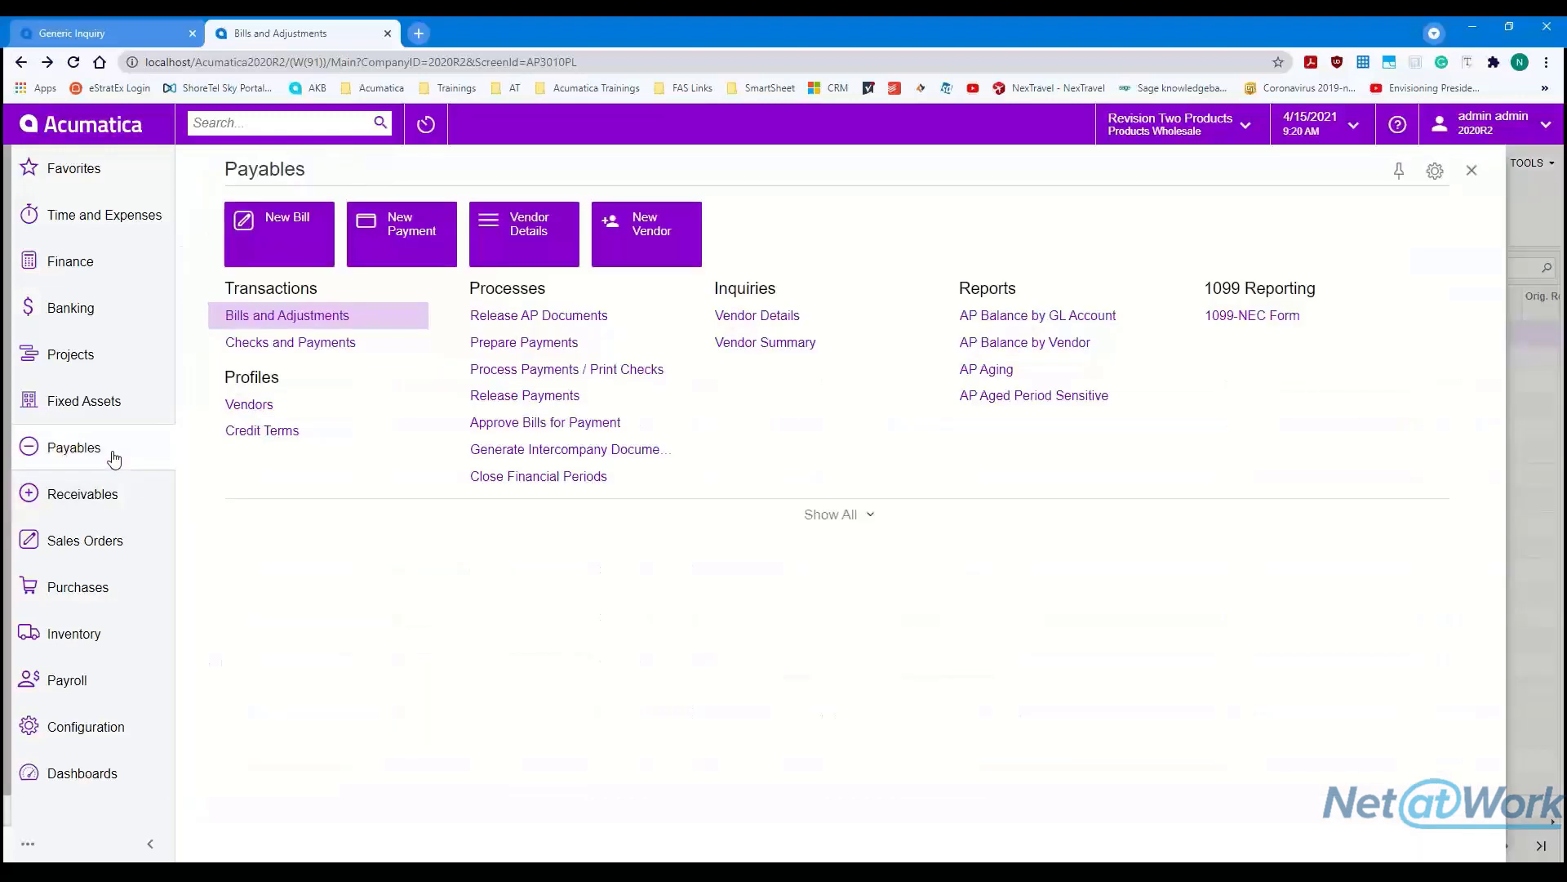
left_click(842, 519)
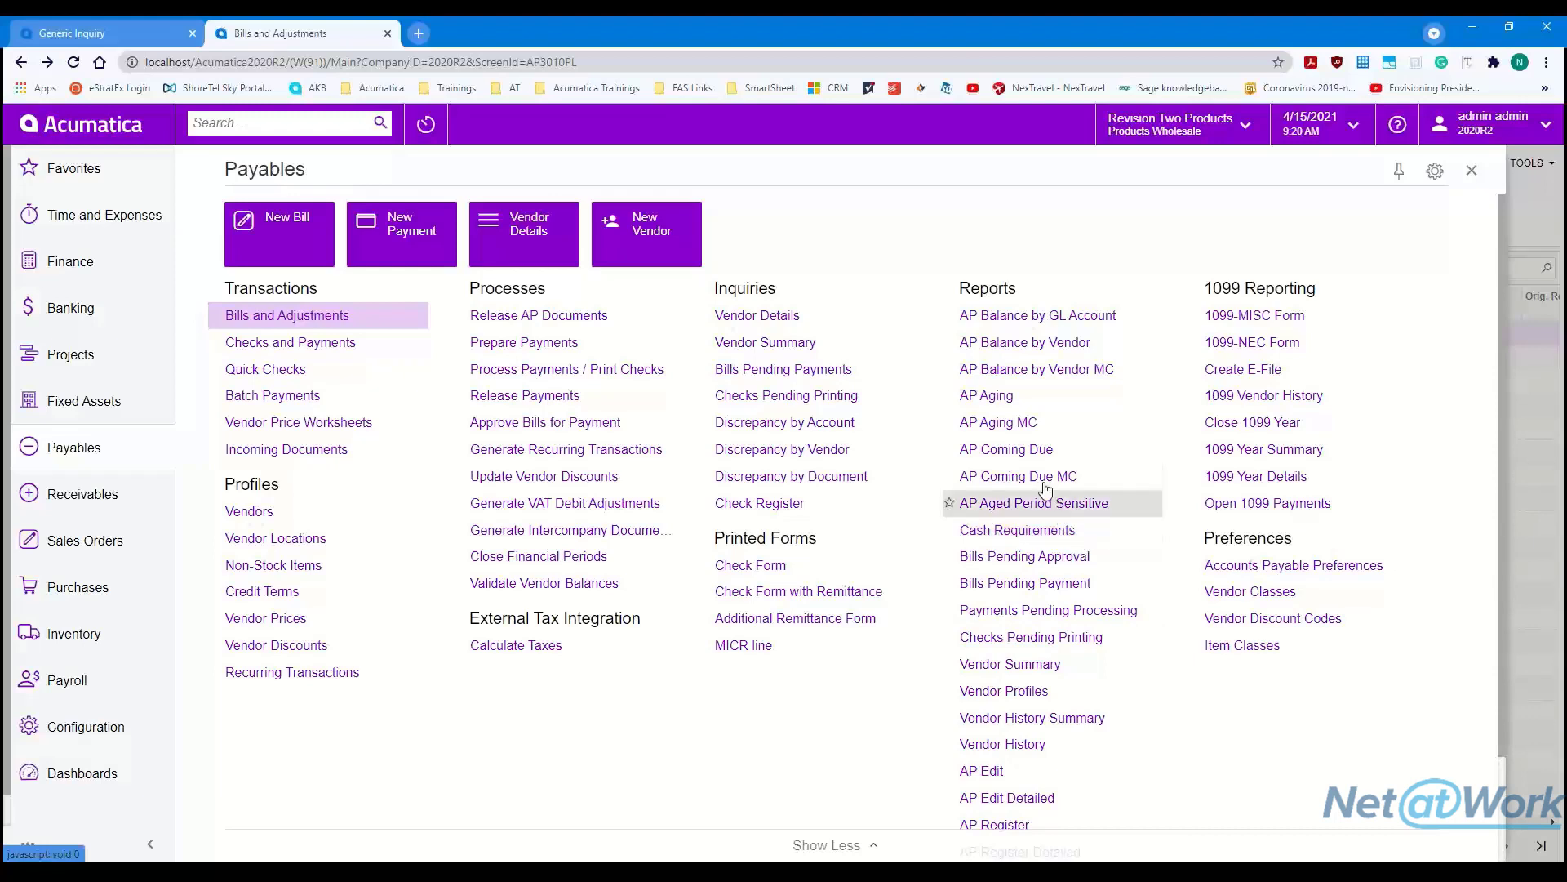
left_click(1019, 431)
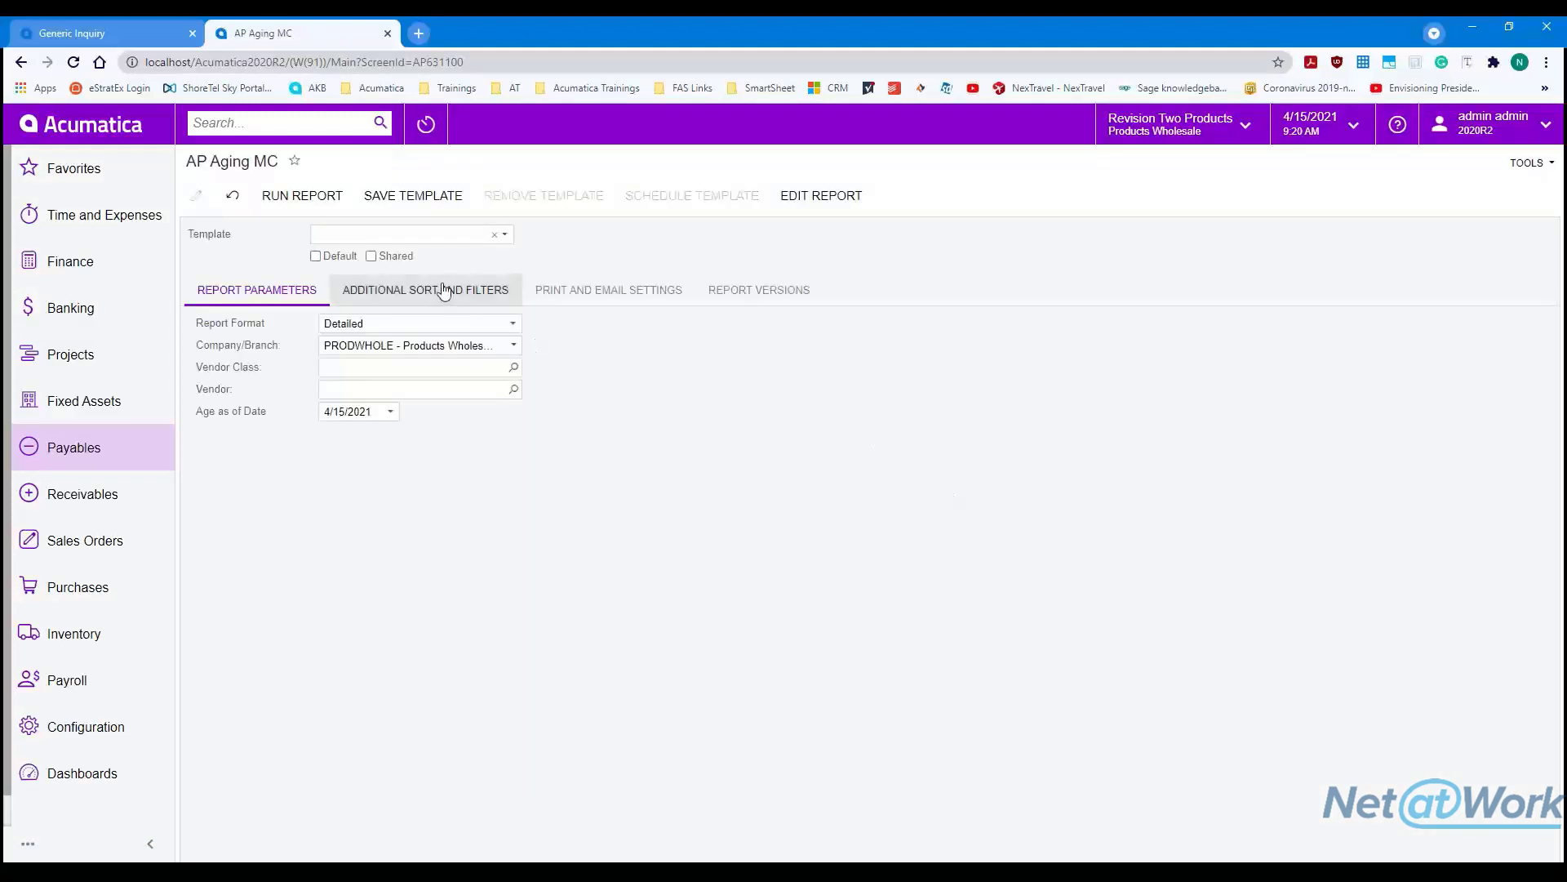
- Review the report's additional sorting and filtering settings, then run AP Aging MC in Detailed format for the PRODWHOLE branch
left_click(446, 295)
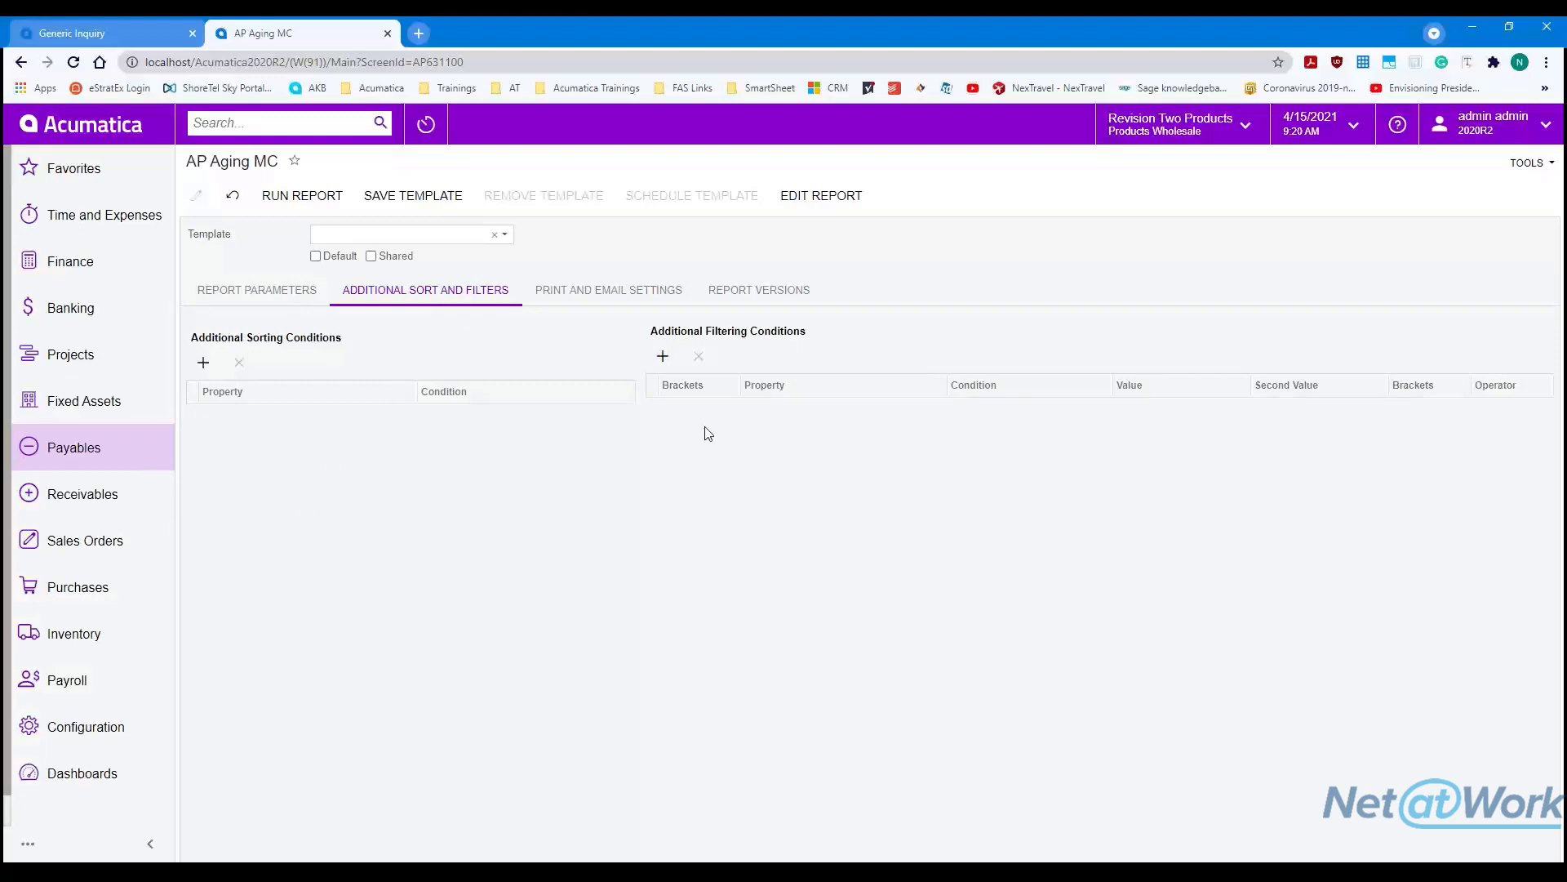
left_click(293, 301)
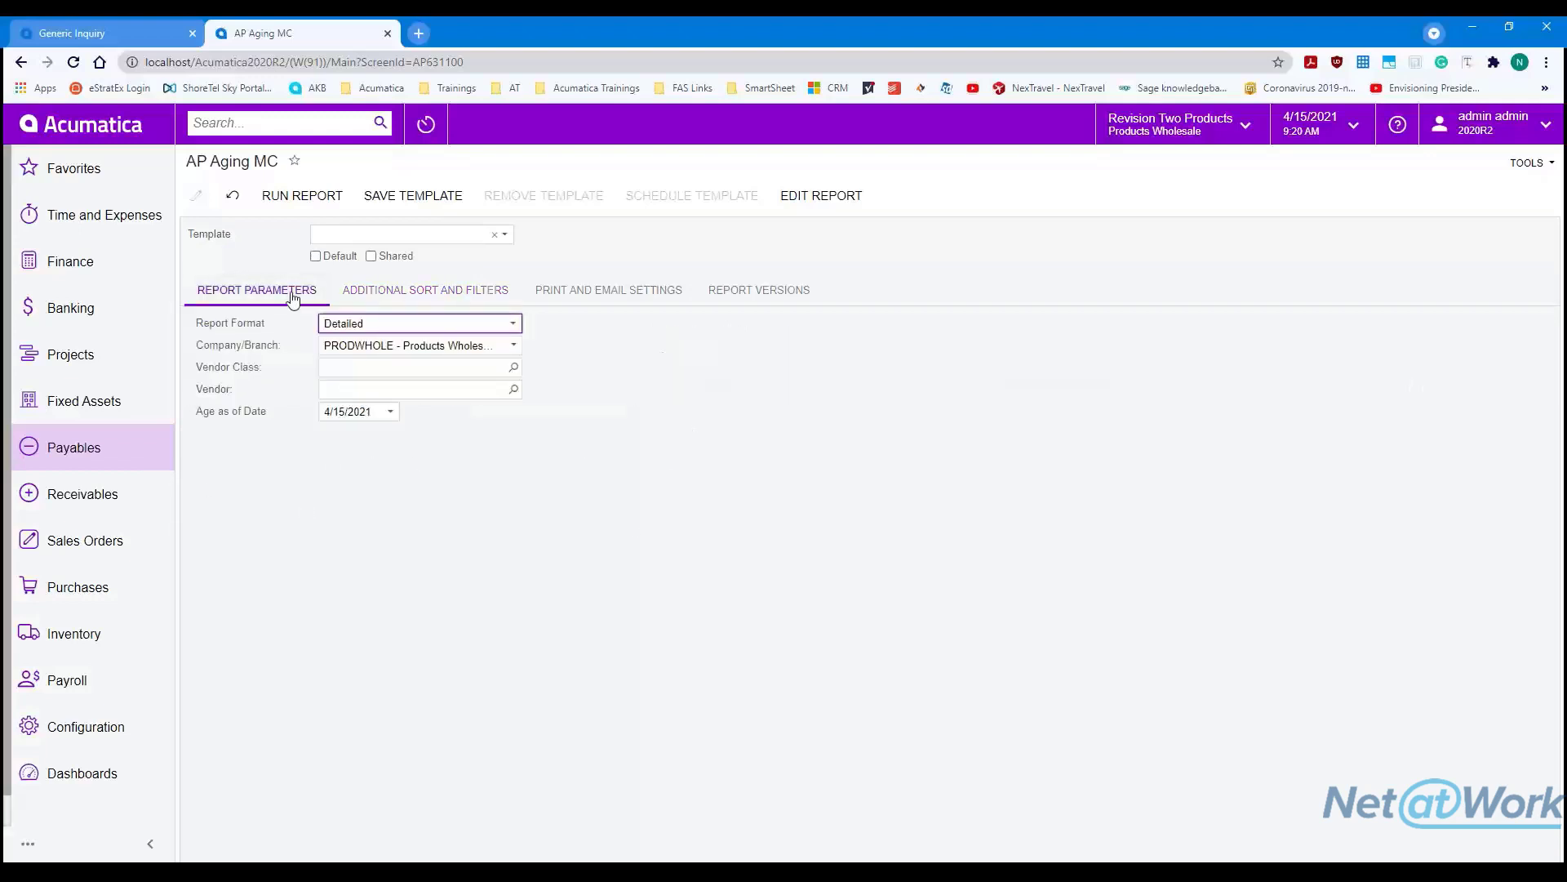
left_click(294, 198)
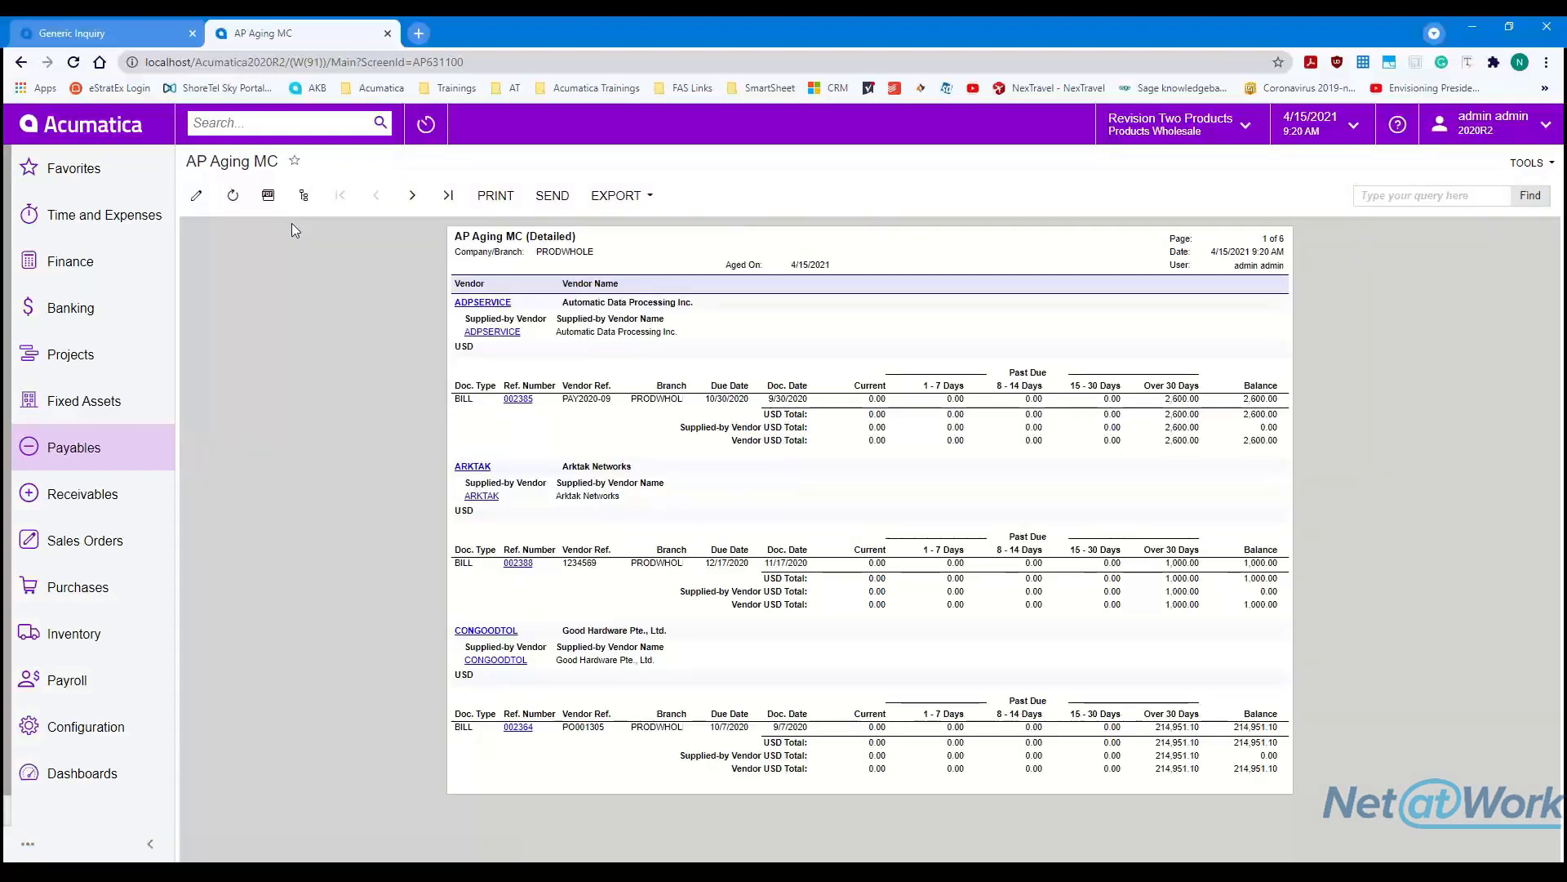
- Duplicate the report's browser tab, check the first bill's due date in the original, and switch to the duplicate
right_click(296, 40)
left_click(333, 139)
left_click(310, 36)
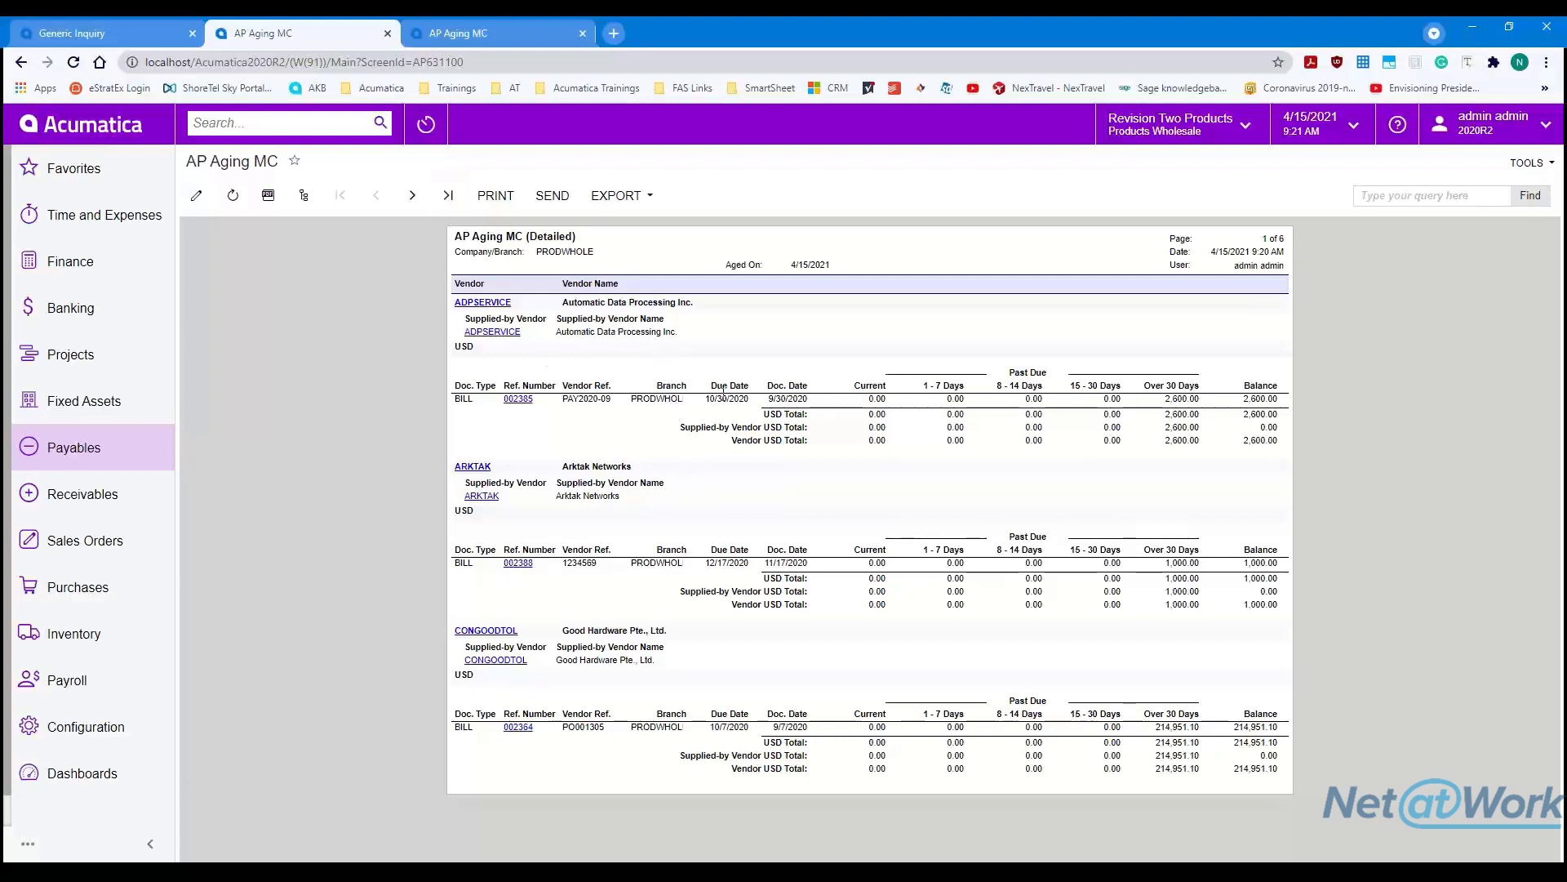
left_click_drag(707, 397, 749, 399)
left_click(750, 400)
left_click(487, 36)
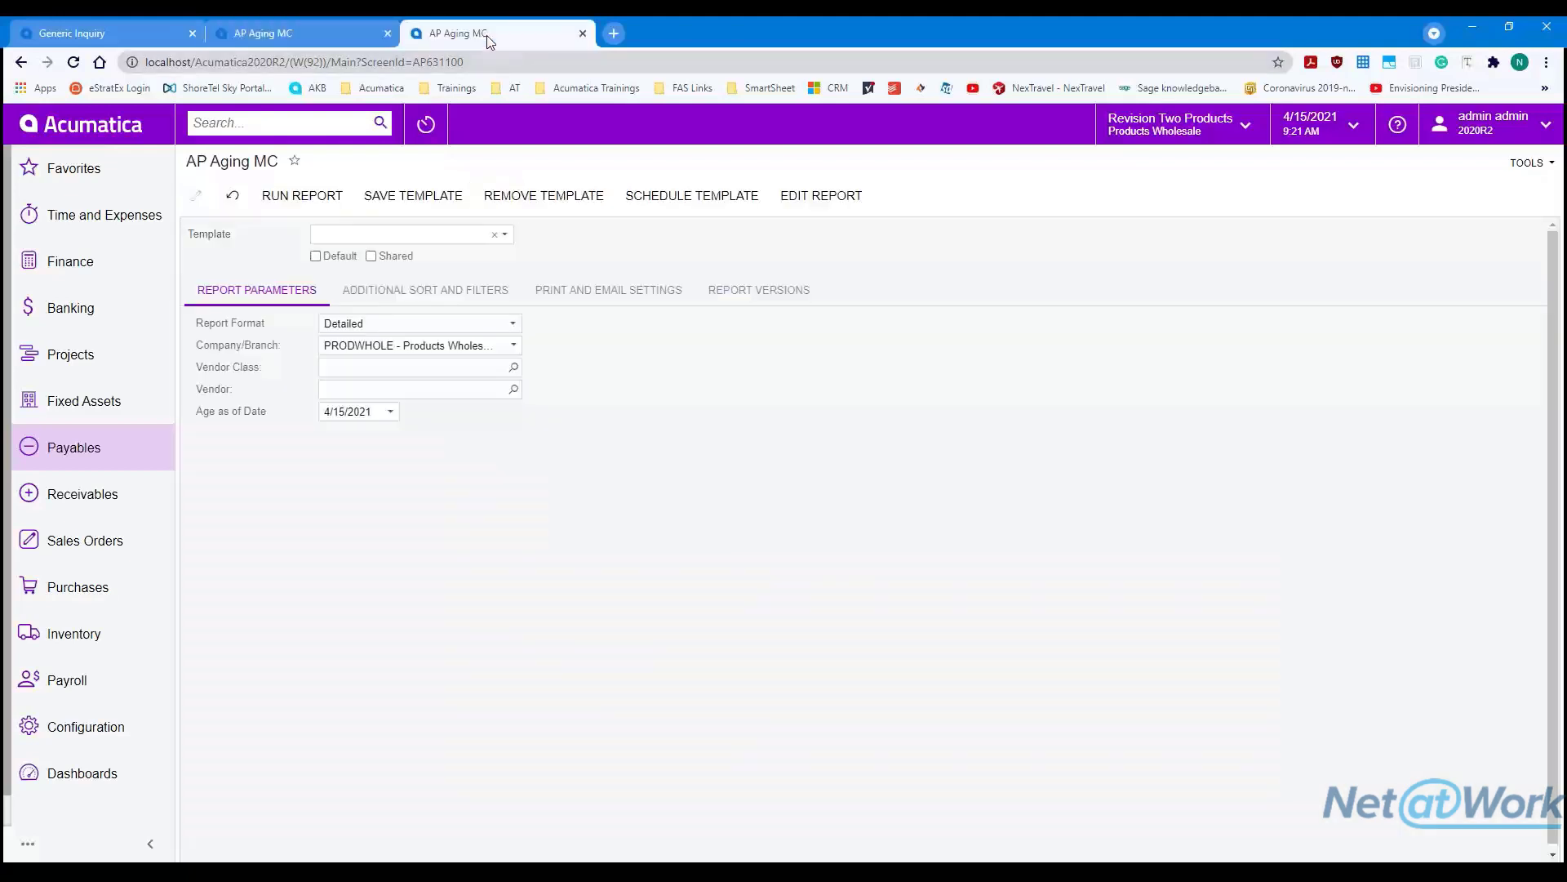
- Start a new additional filtering condition in the duplicate and check the original report's column headings for fields to filter on
left_click(481, 293)
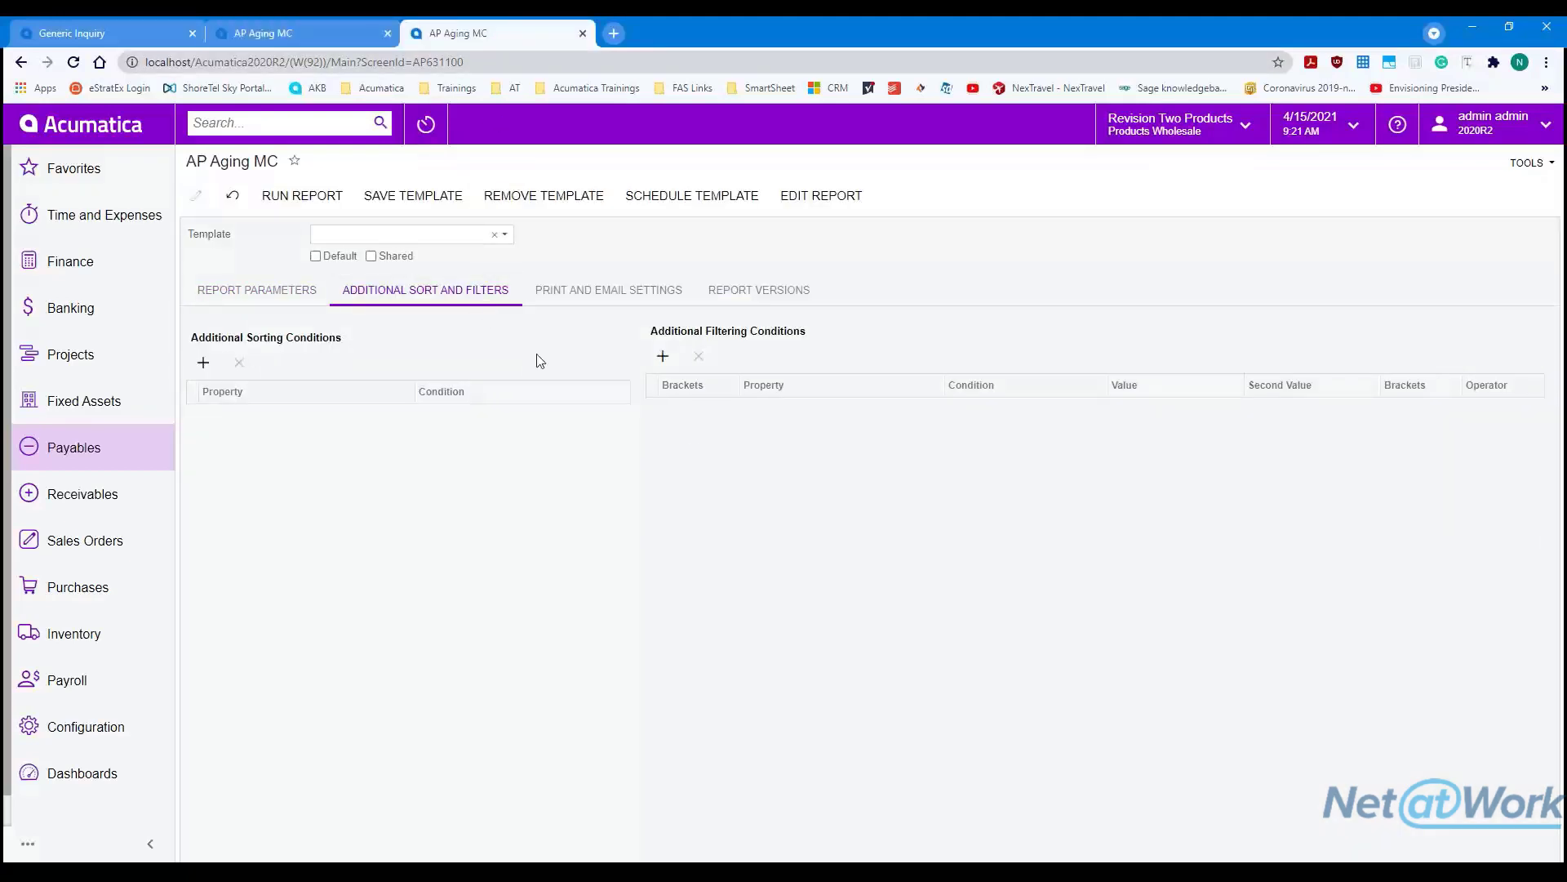
left_click(782, 451)
left_click(803, 418)
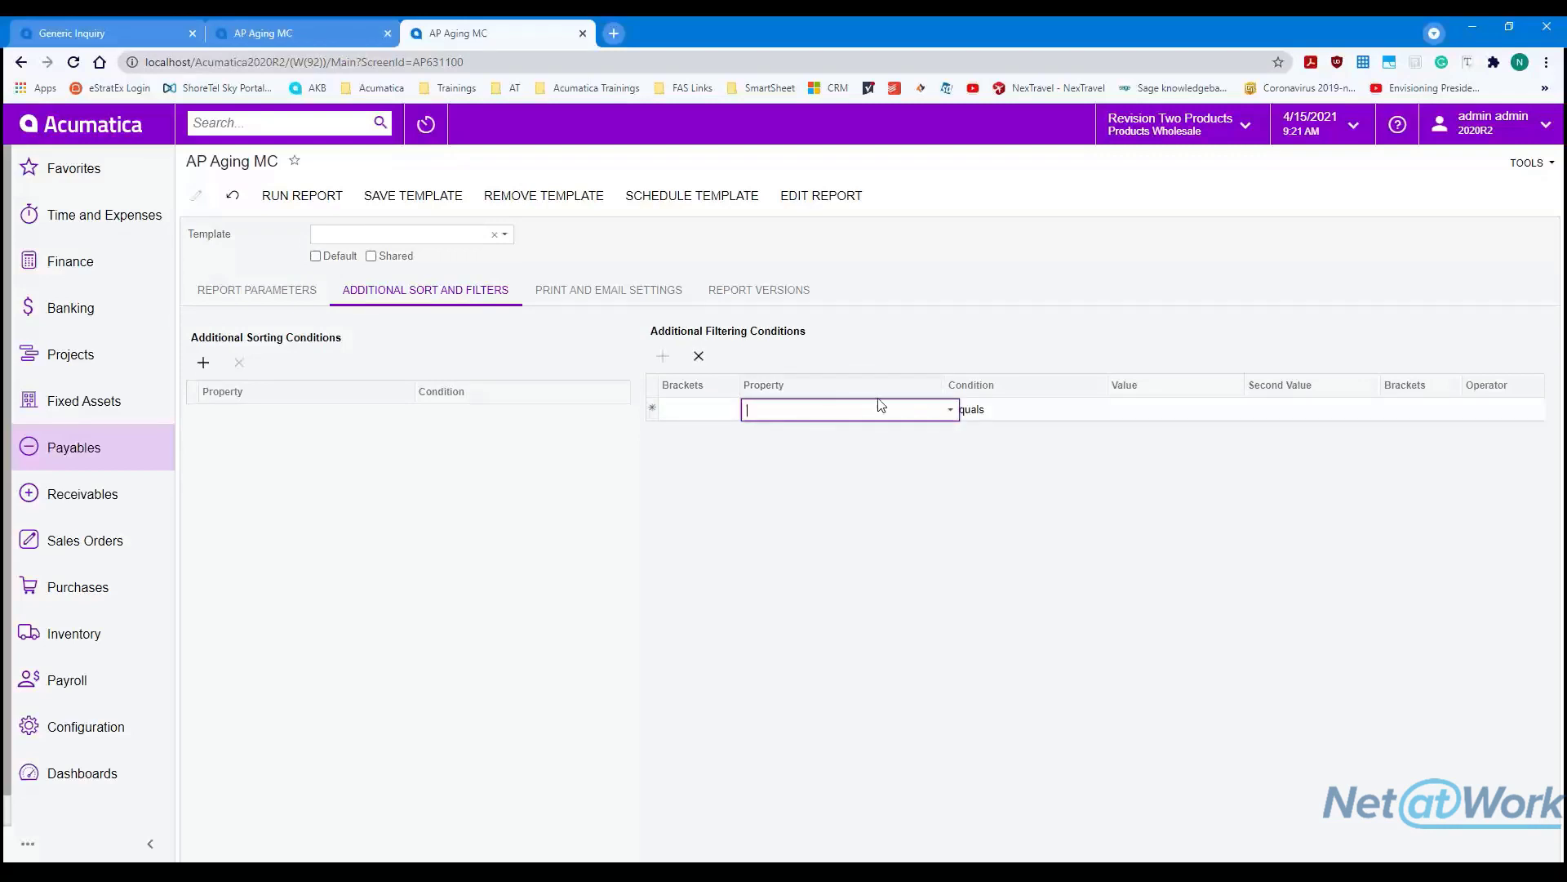
left_click(341, 38)
left_click_drag(456, 385, 1280, 391)
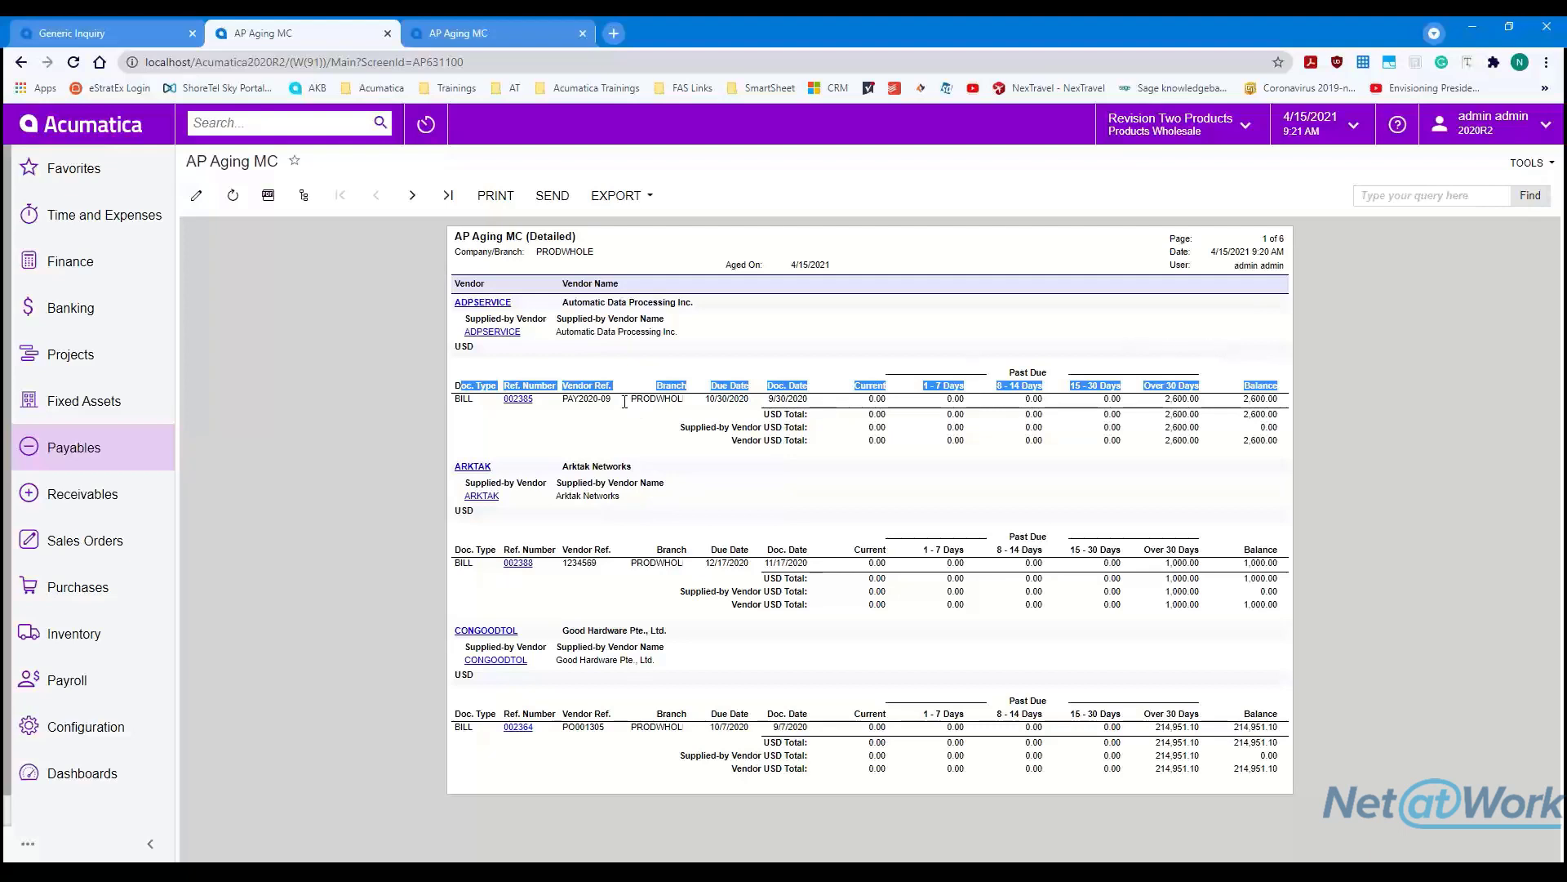
left_click(588, 404)
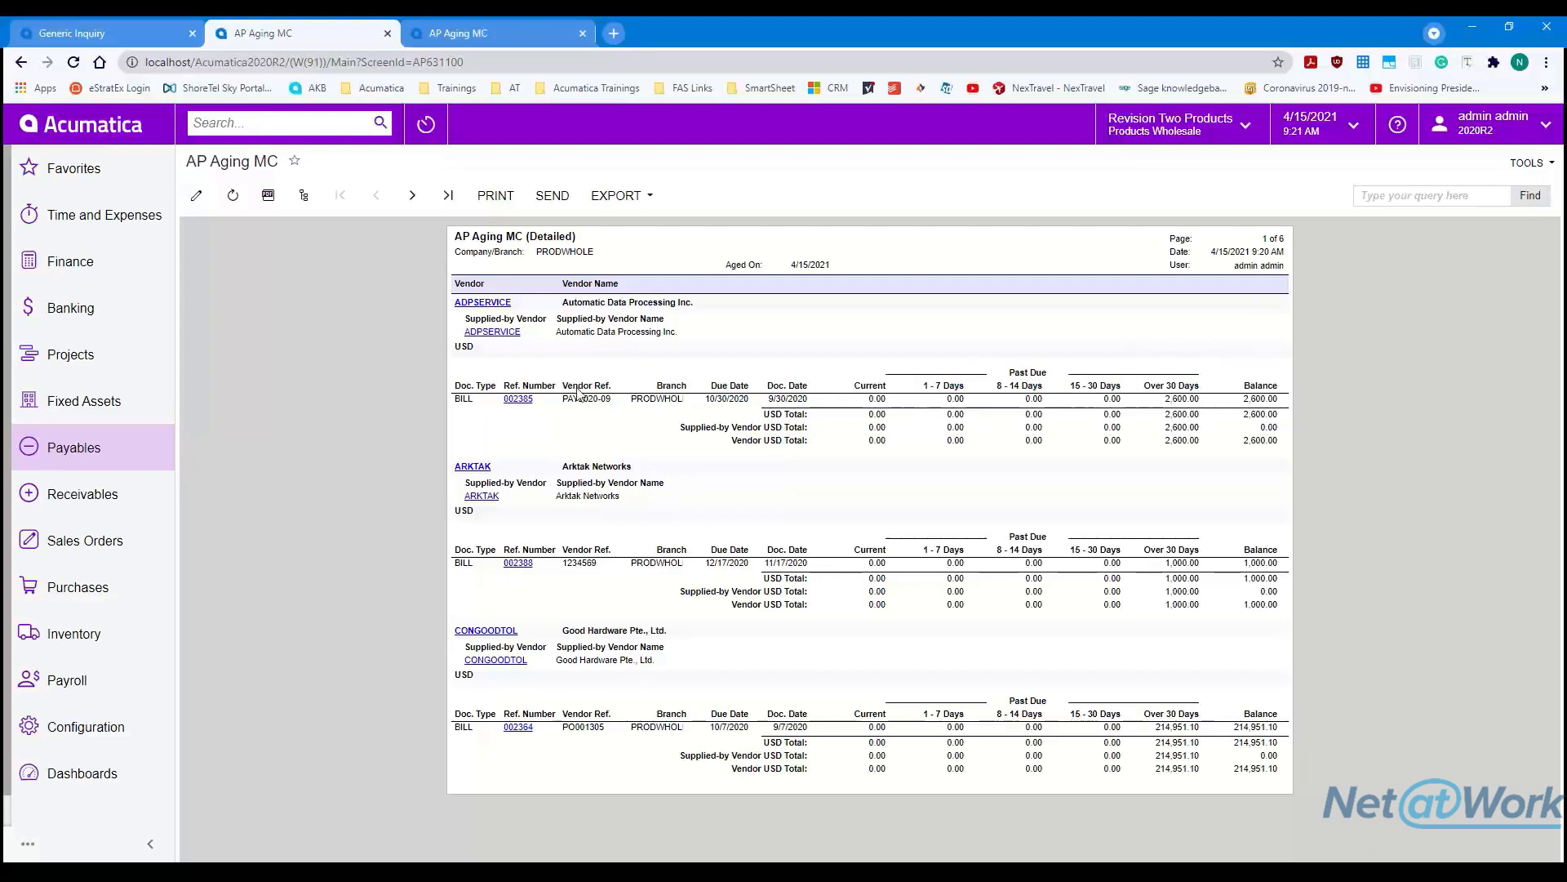
left_click(515, 36)
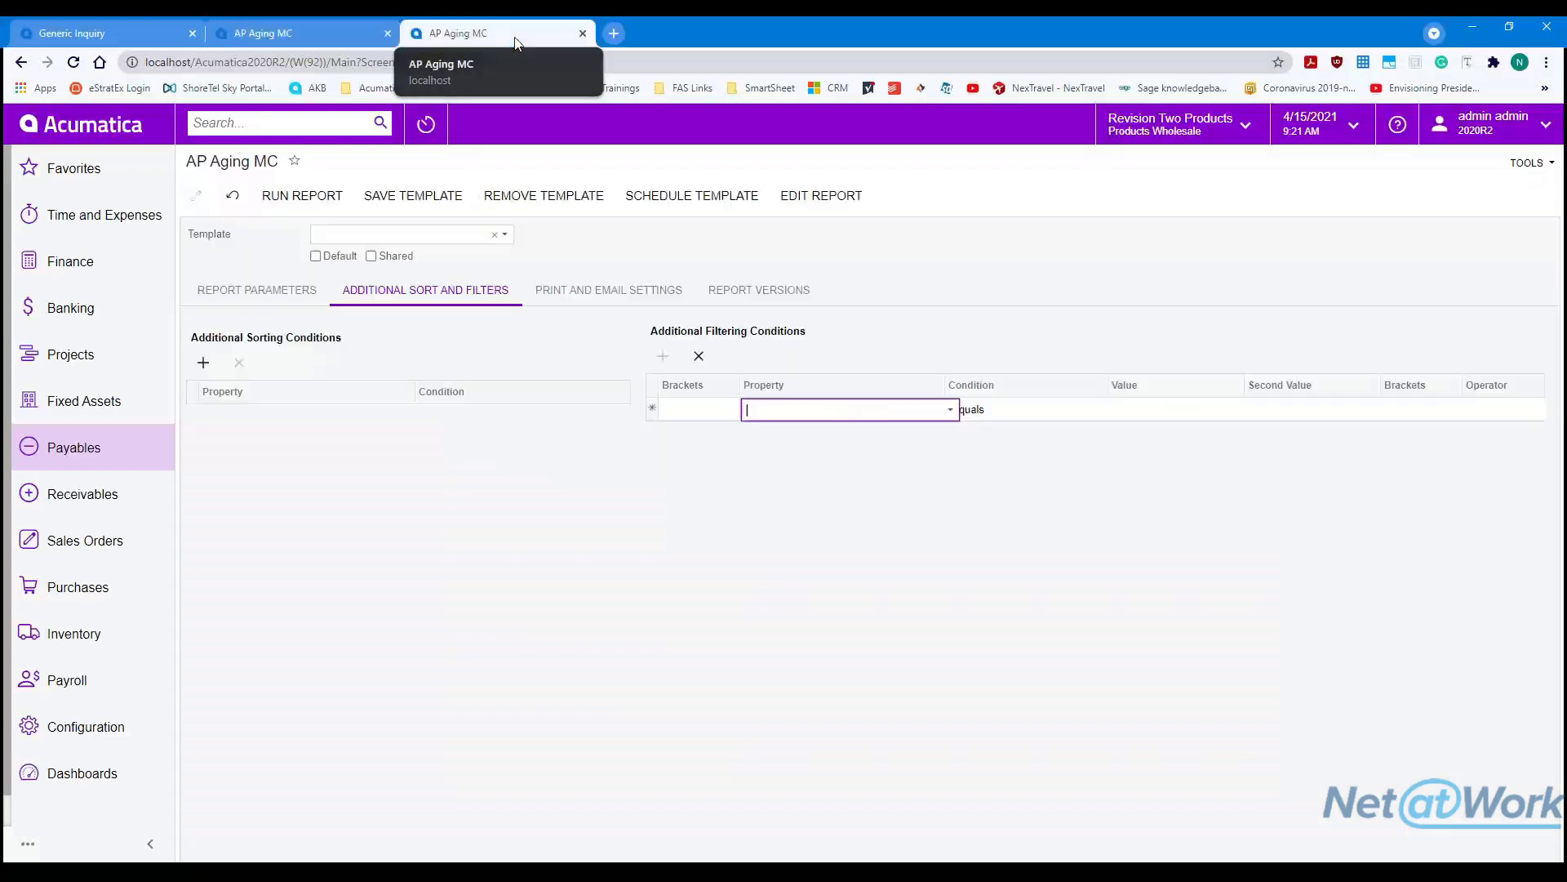
- Look through the available properties, including a search for "due", and choose AP document.Due Date for the filtering condition
left_click(866, 410)
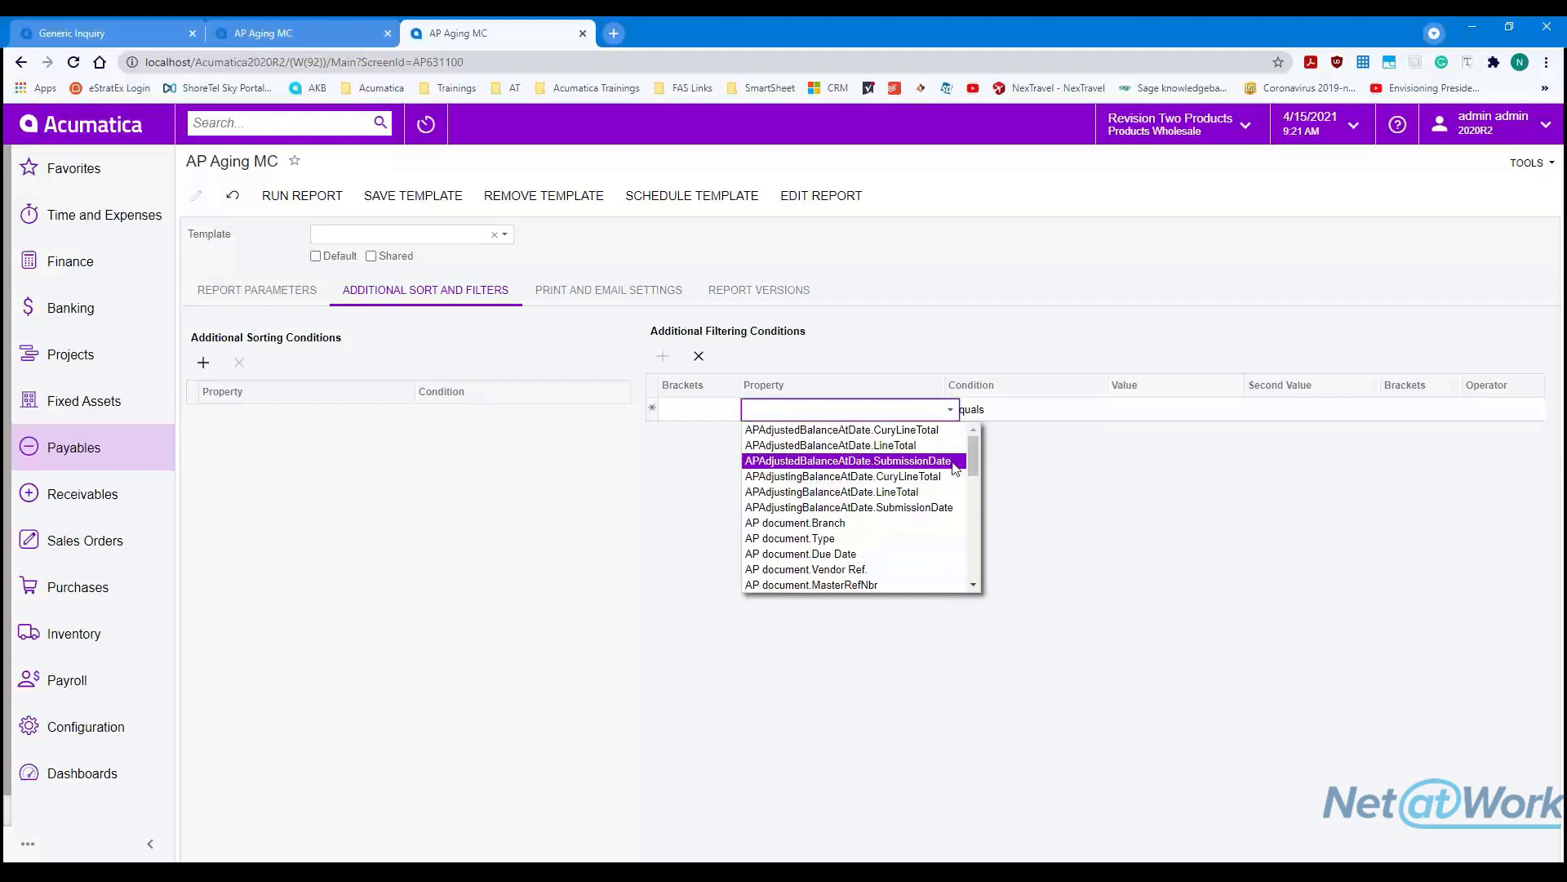
type("due")
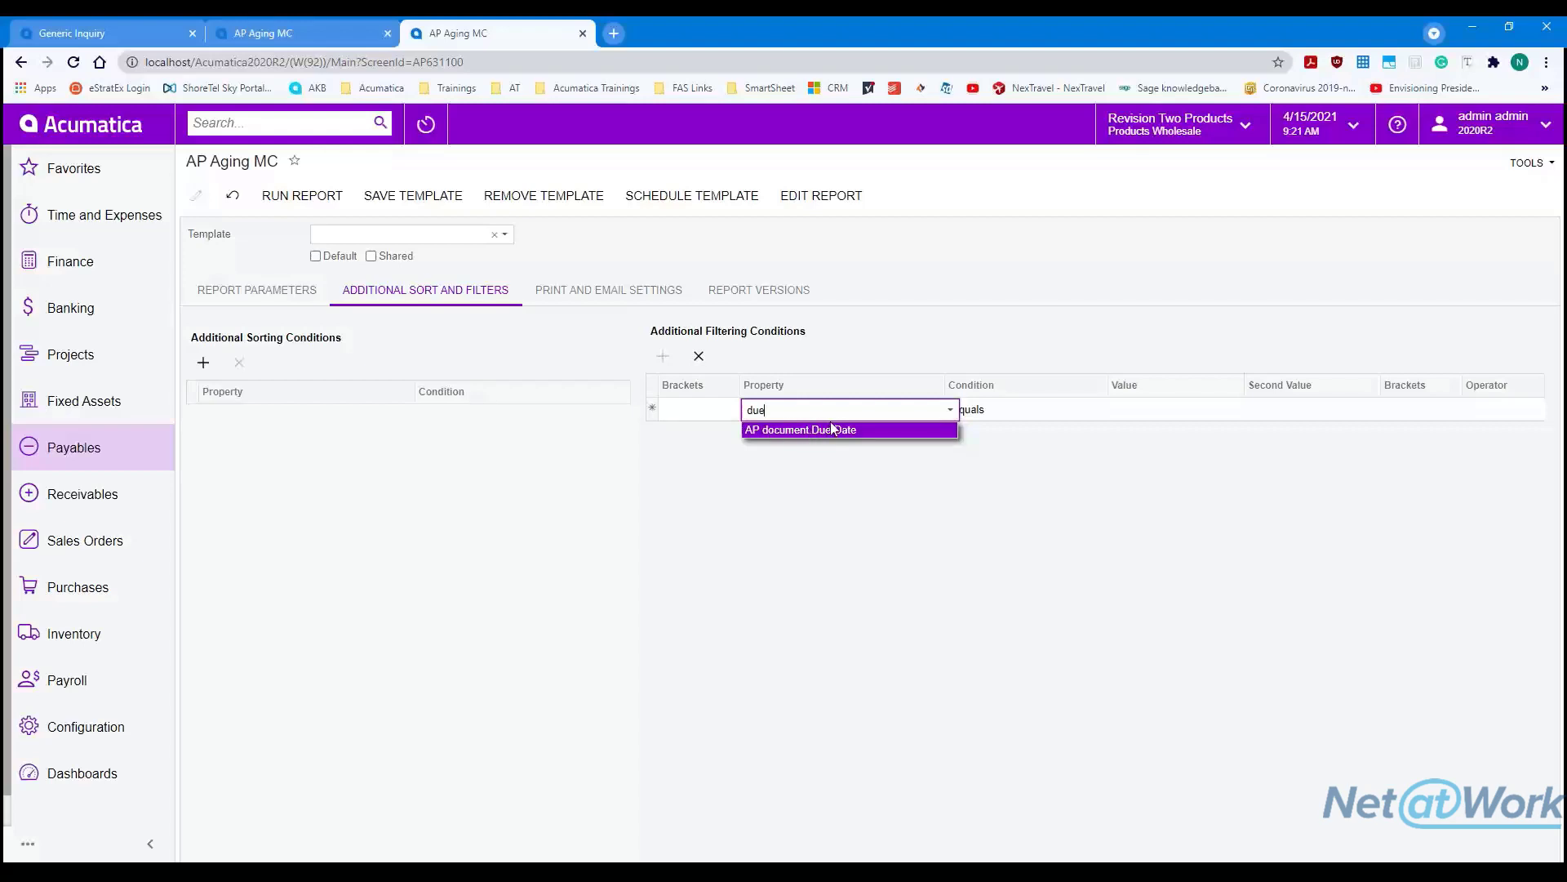
key("BackSpace")
key("BackSpace")
key("BackSpace")
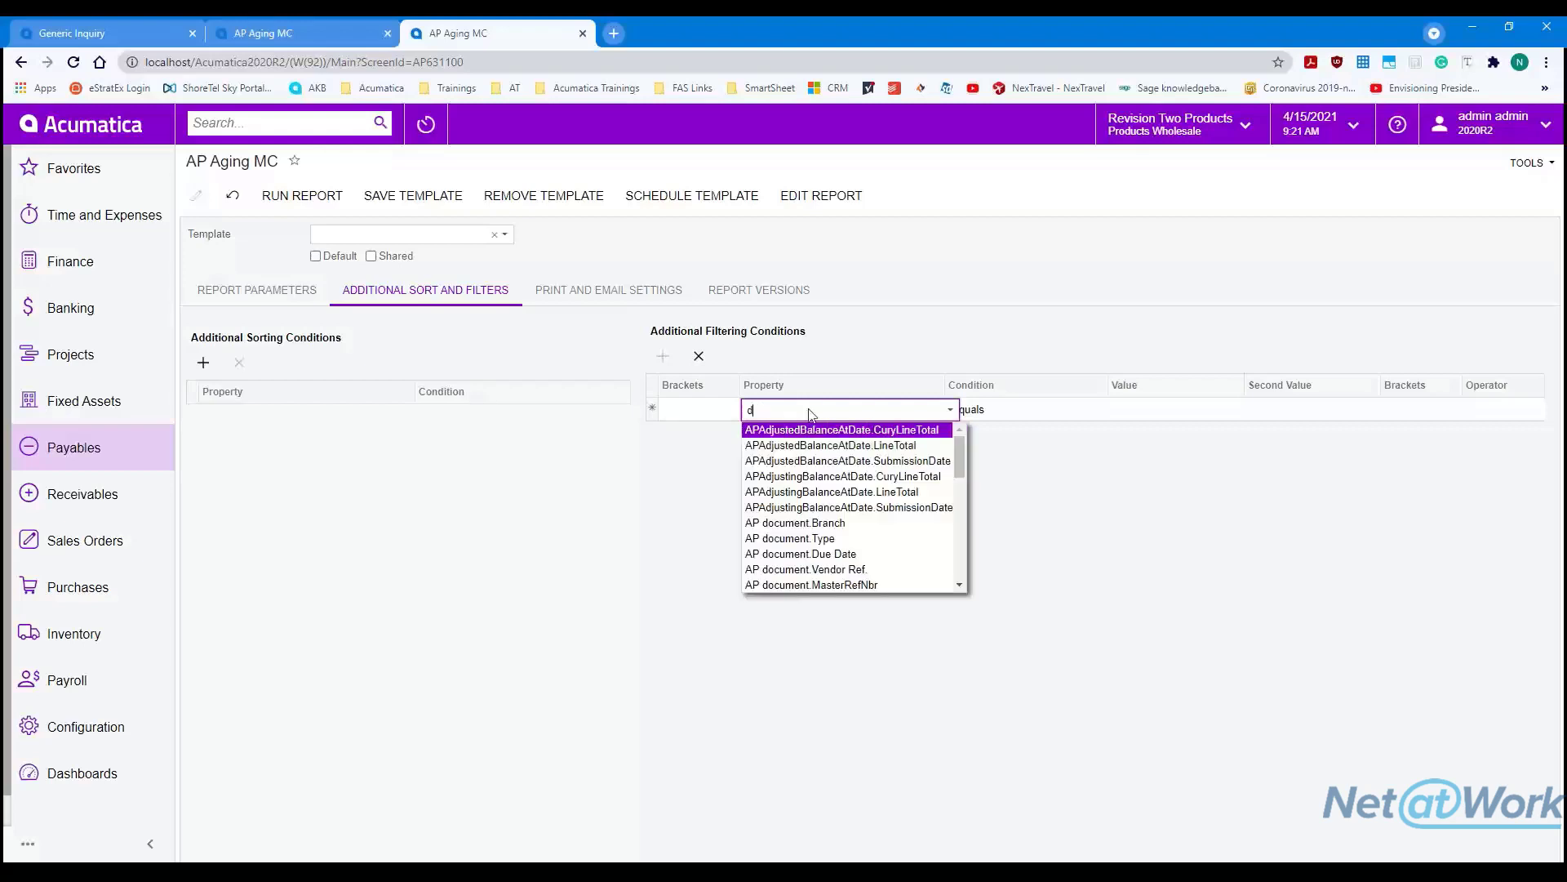
scroll(874, 542, "down", 10)
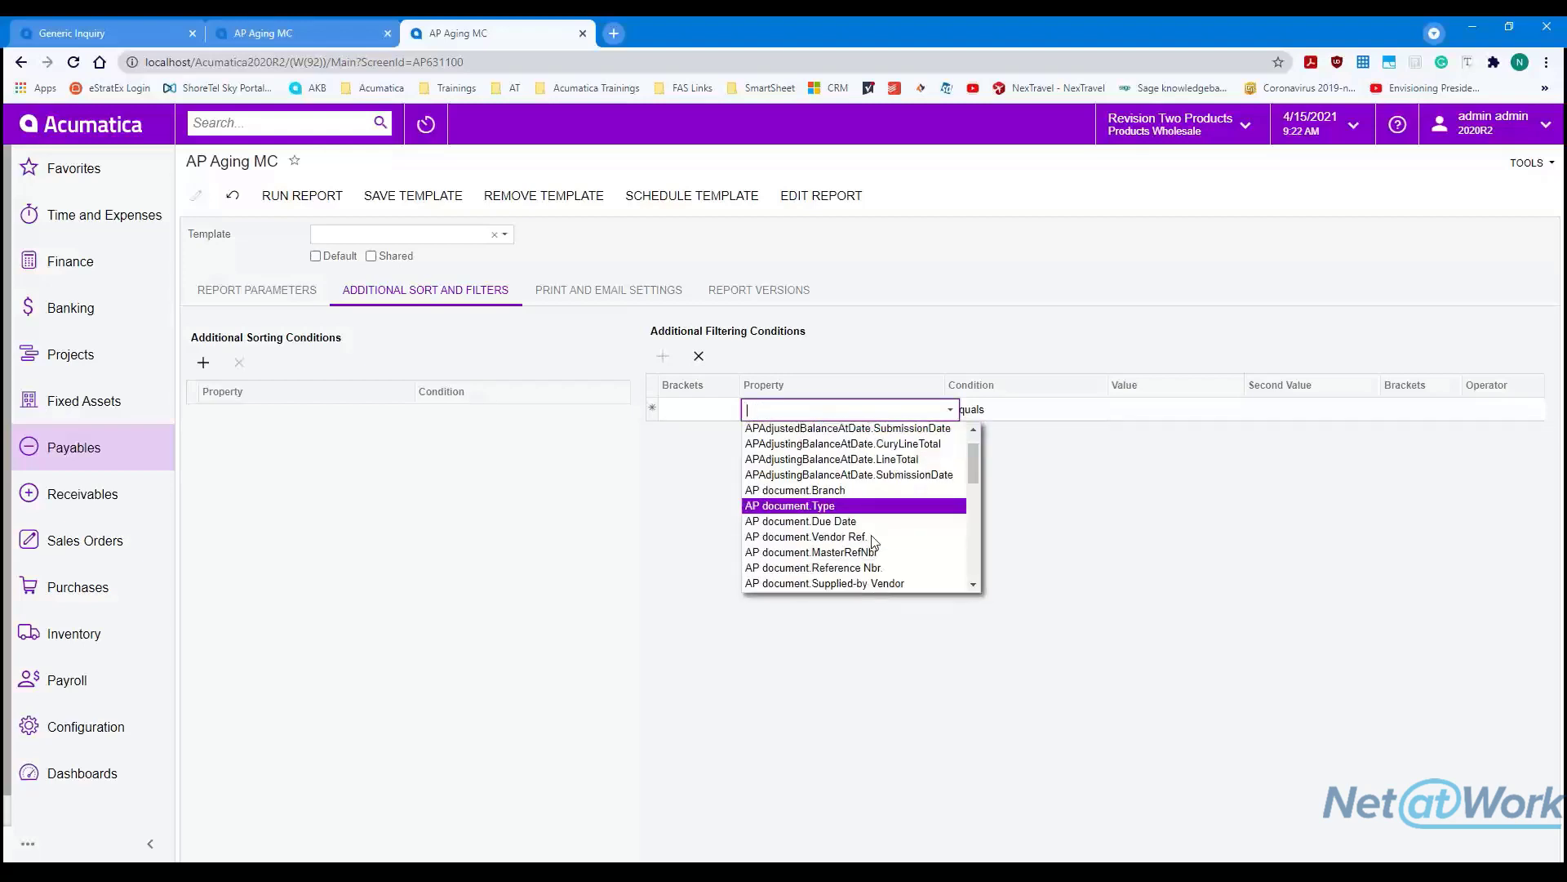
scroll(874, 542, "down", 3)
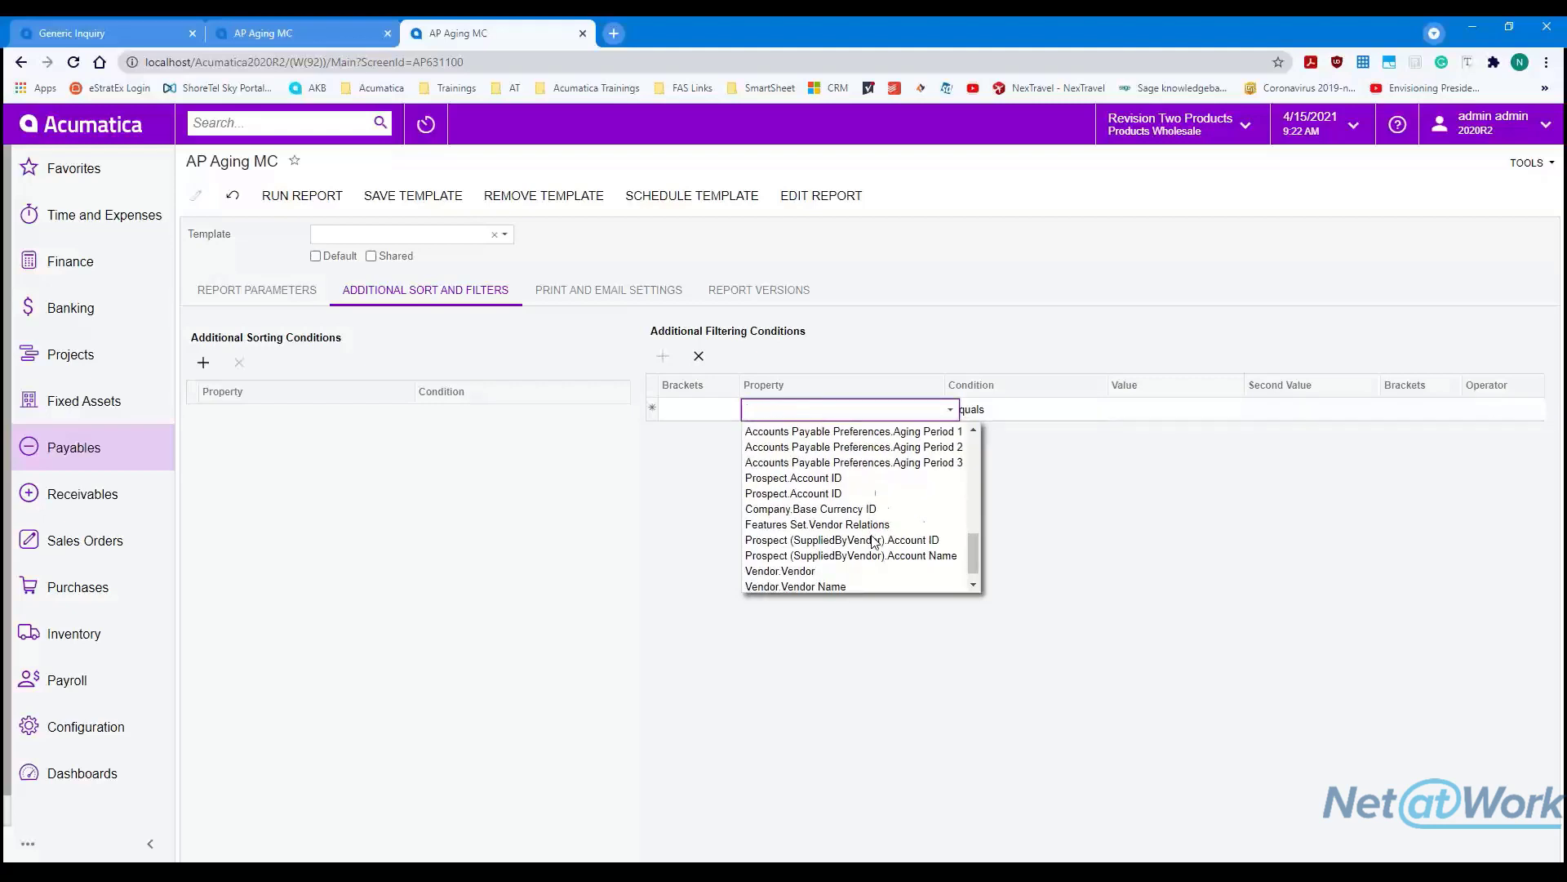
scroll(874, 542, "up", 2)
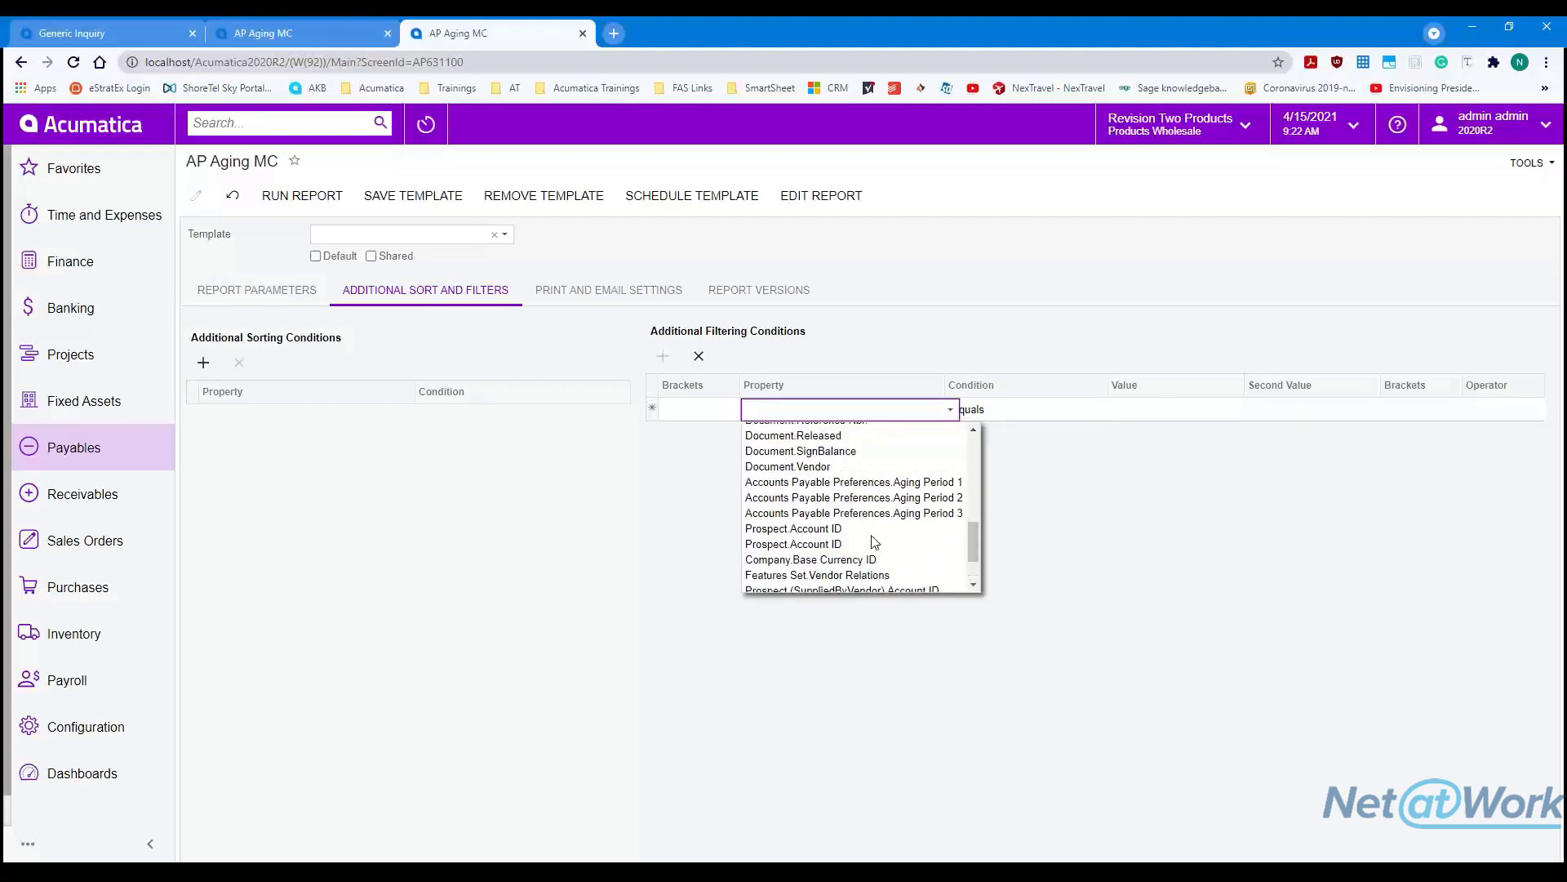
scroll(874, 542, "up", 12)
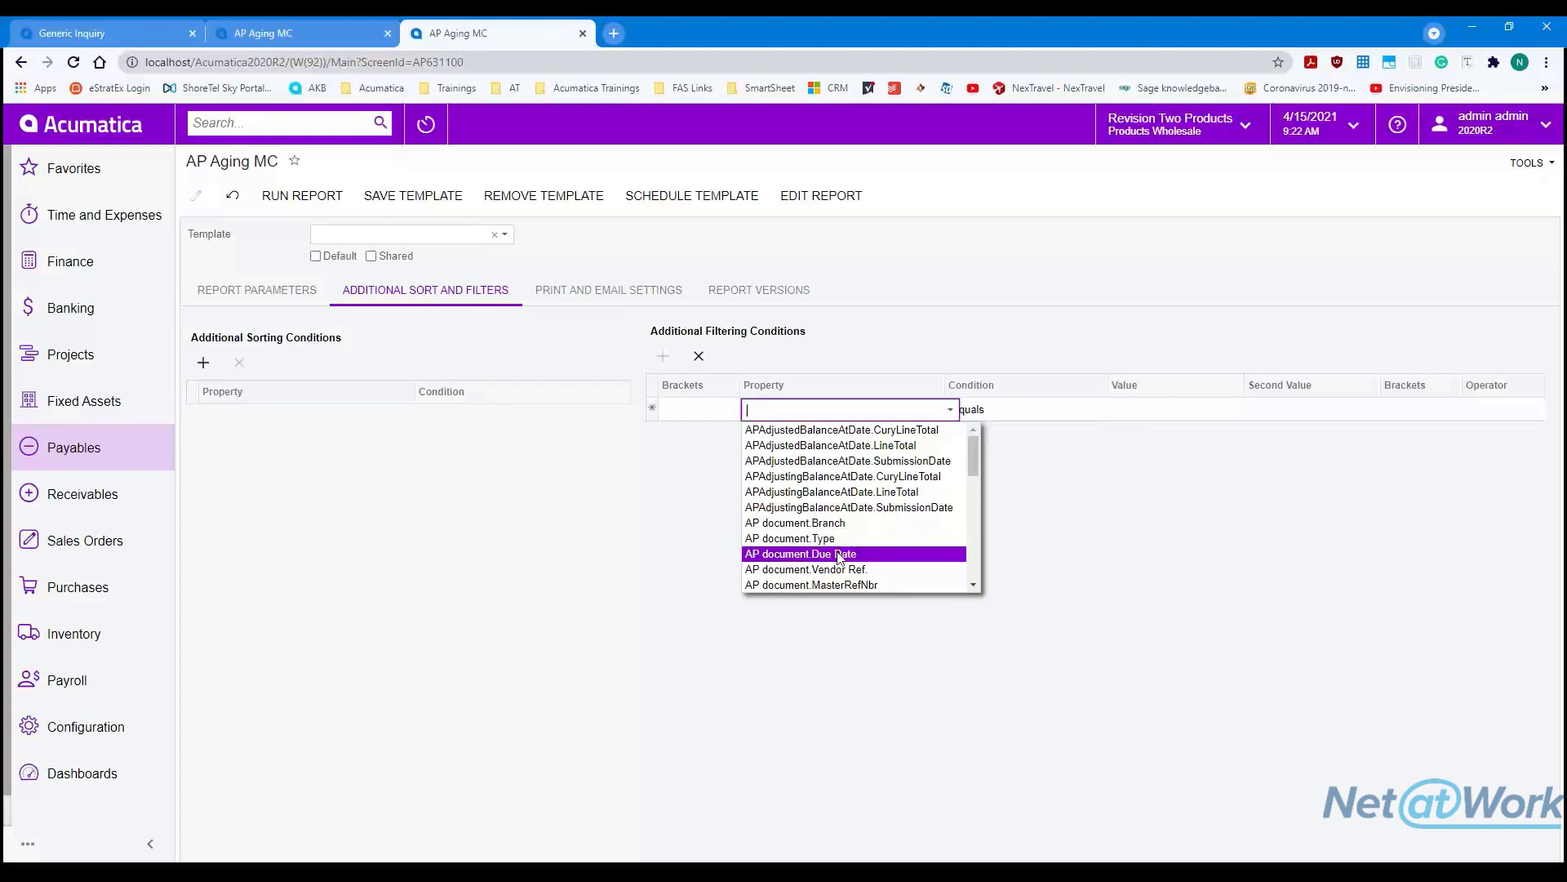
left_click(838, 555)
- Set the Due Date Equals condition's value to 9/30/2020, copied from the first bill's document date in the original report
left_click(1167, 409)
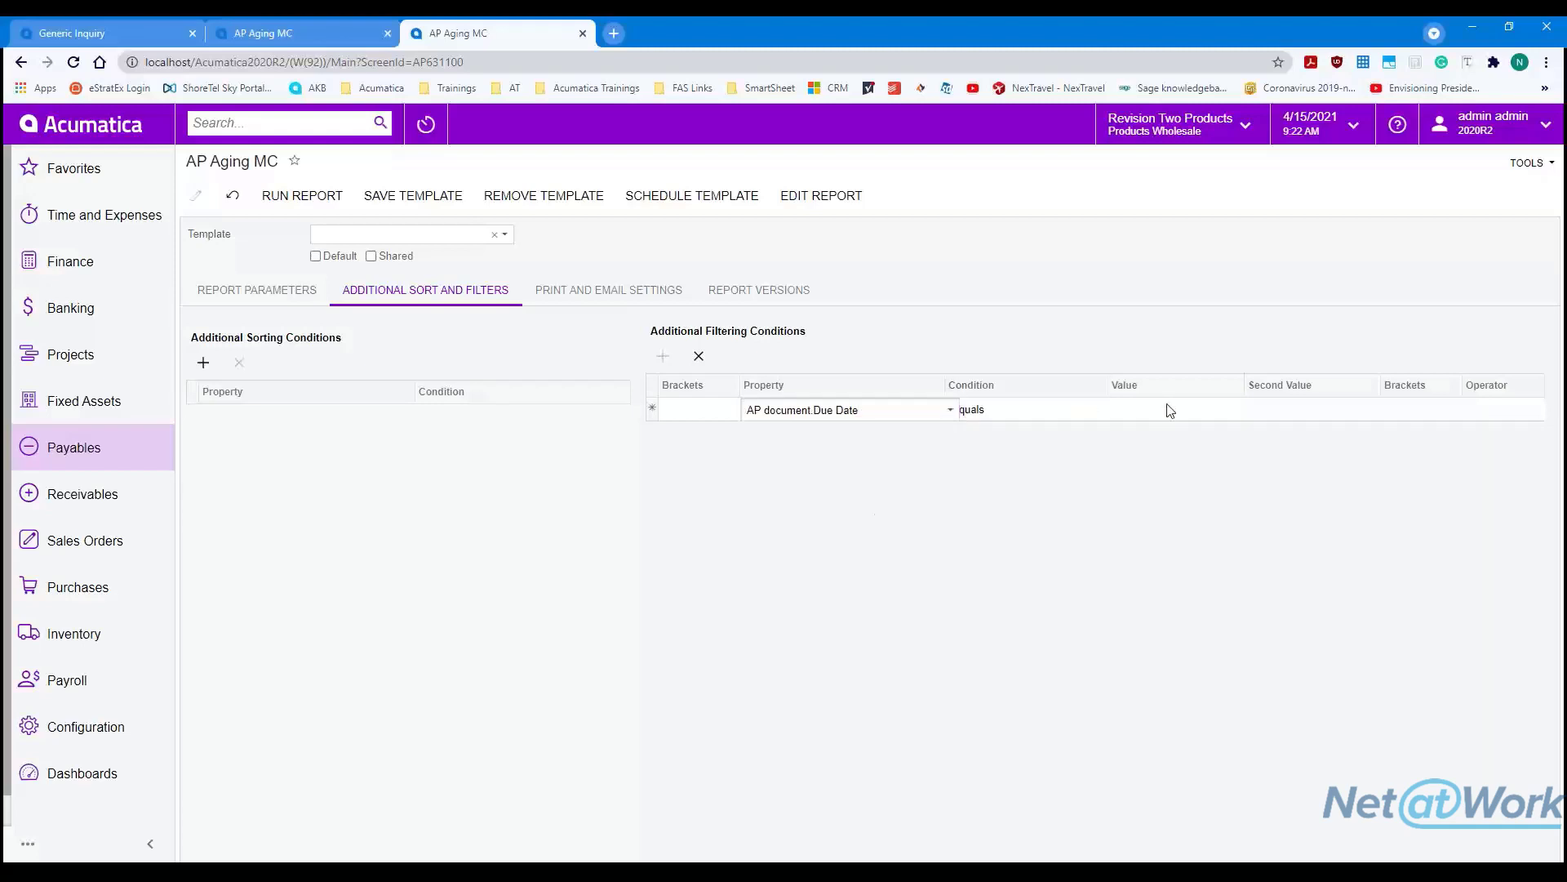
left_click(283, 47)
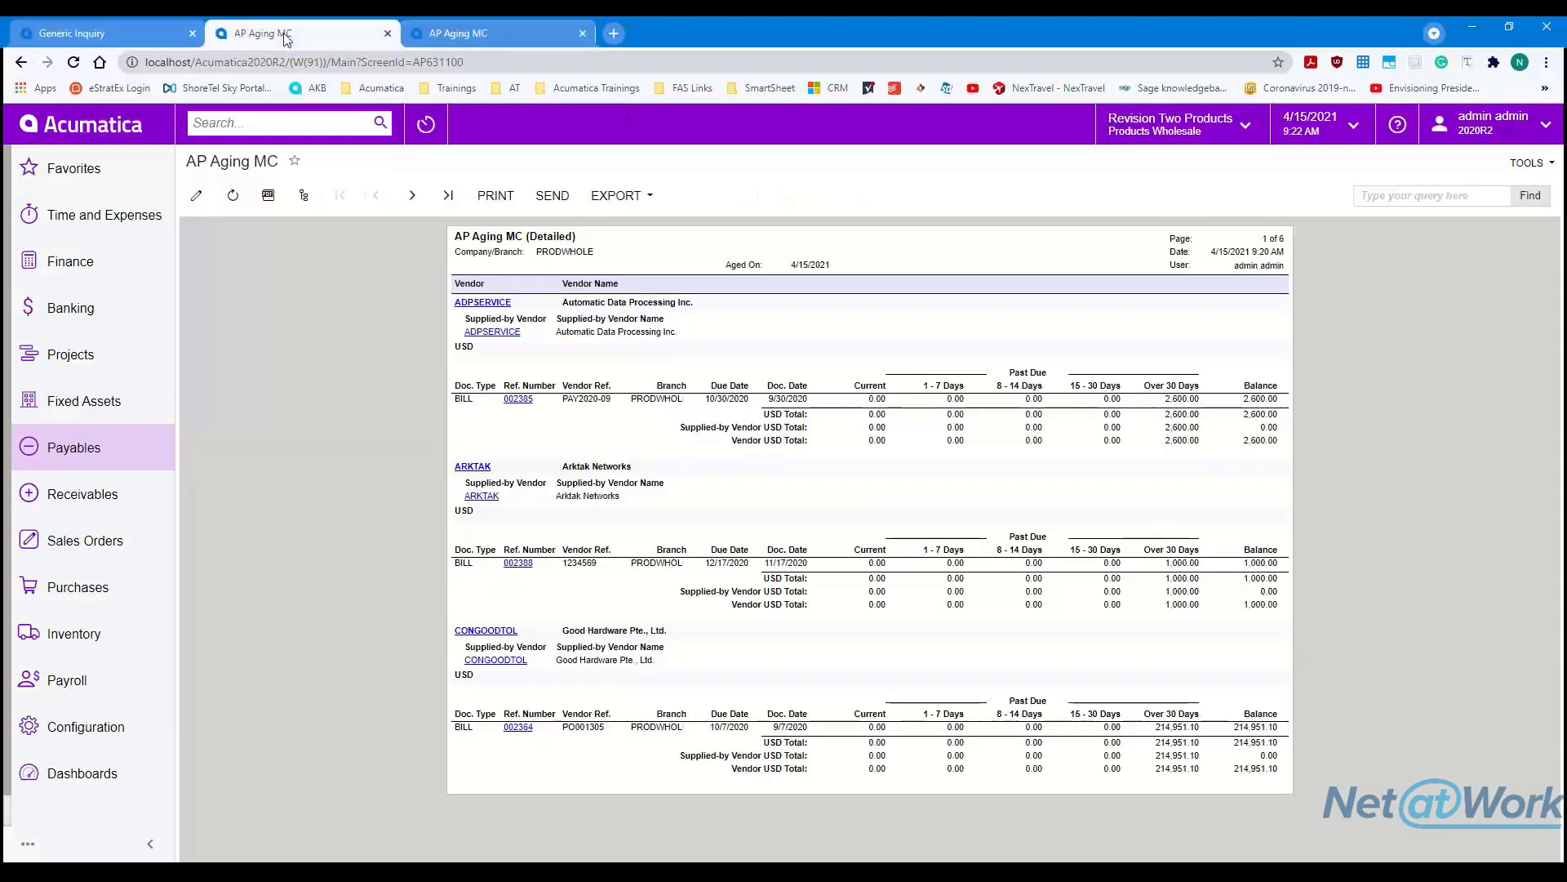
left_click_drag(820, 400, 774, 399)
key("ctrl+c")
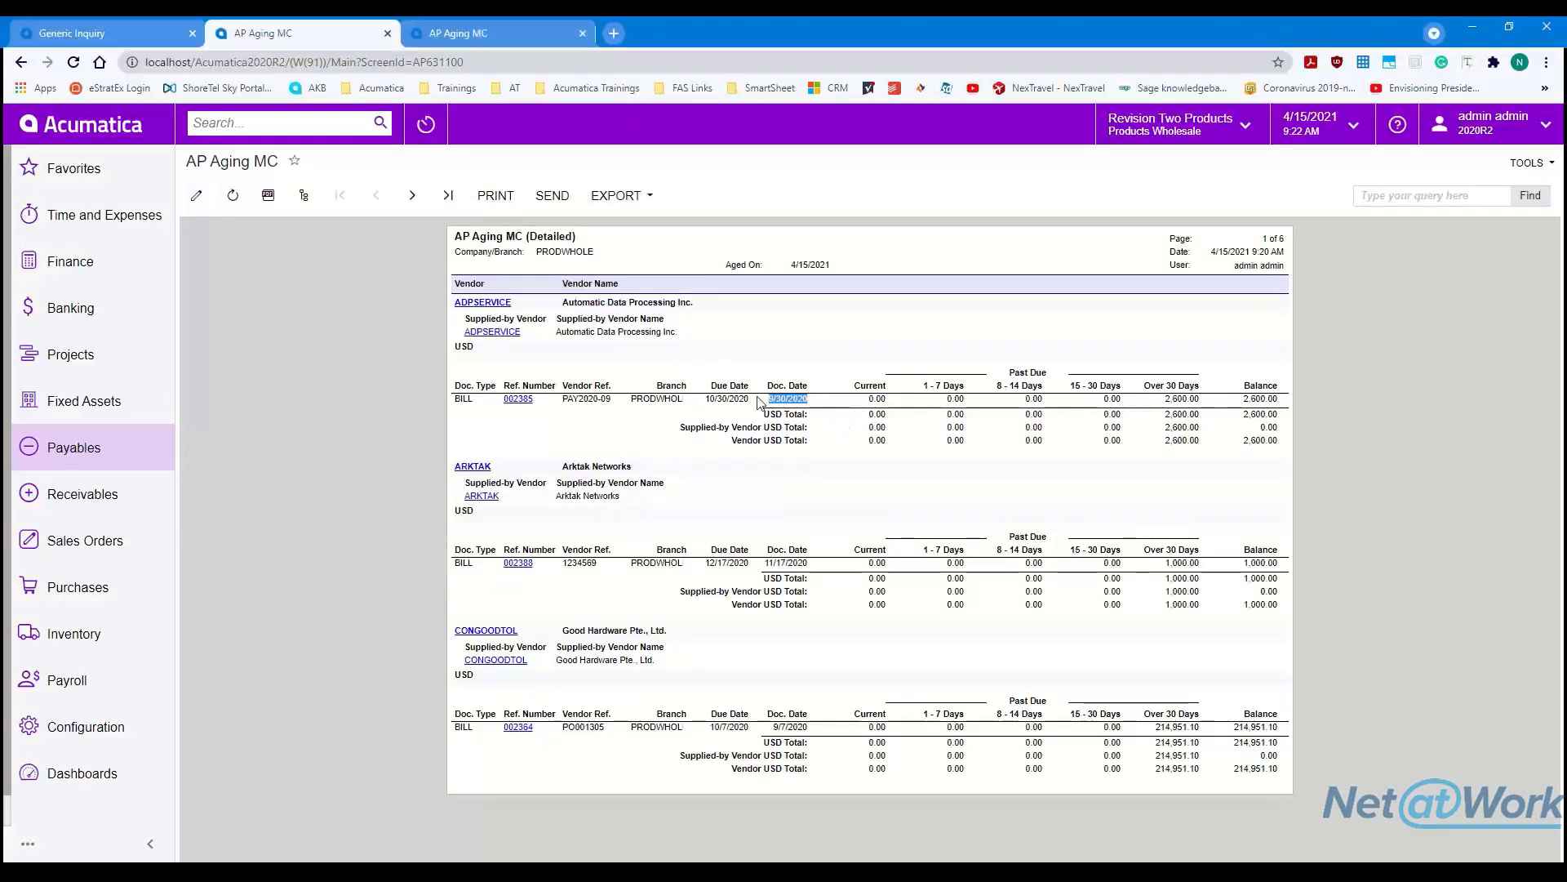
left_click(482, 37)
key("ctrl+v")
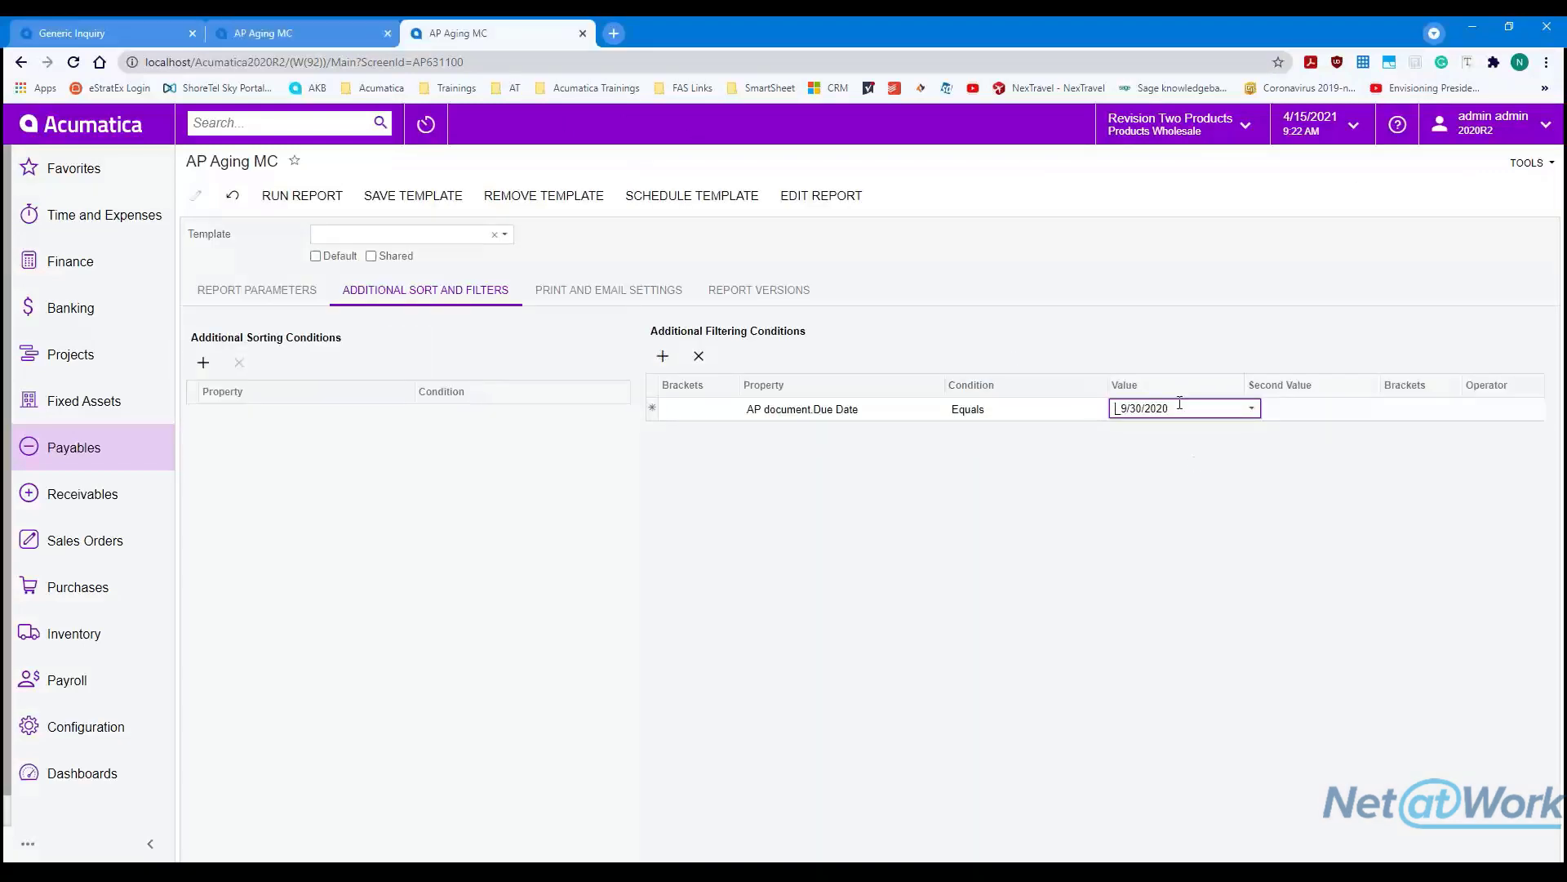
left_click(1302, 410)
left_click(1192, 336)
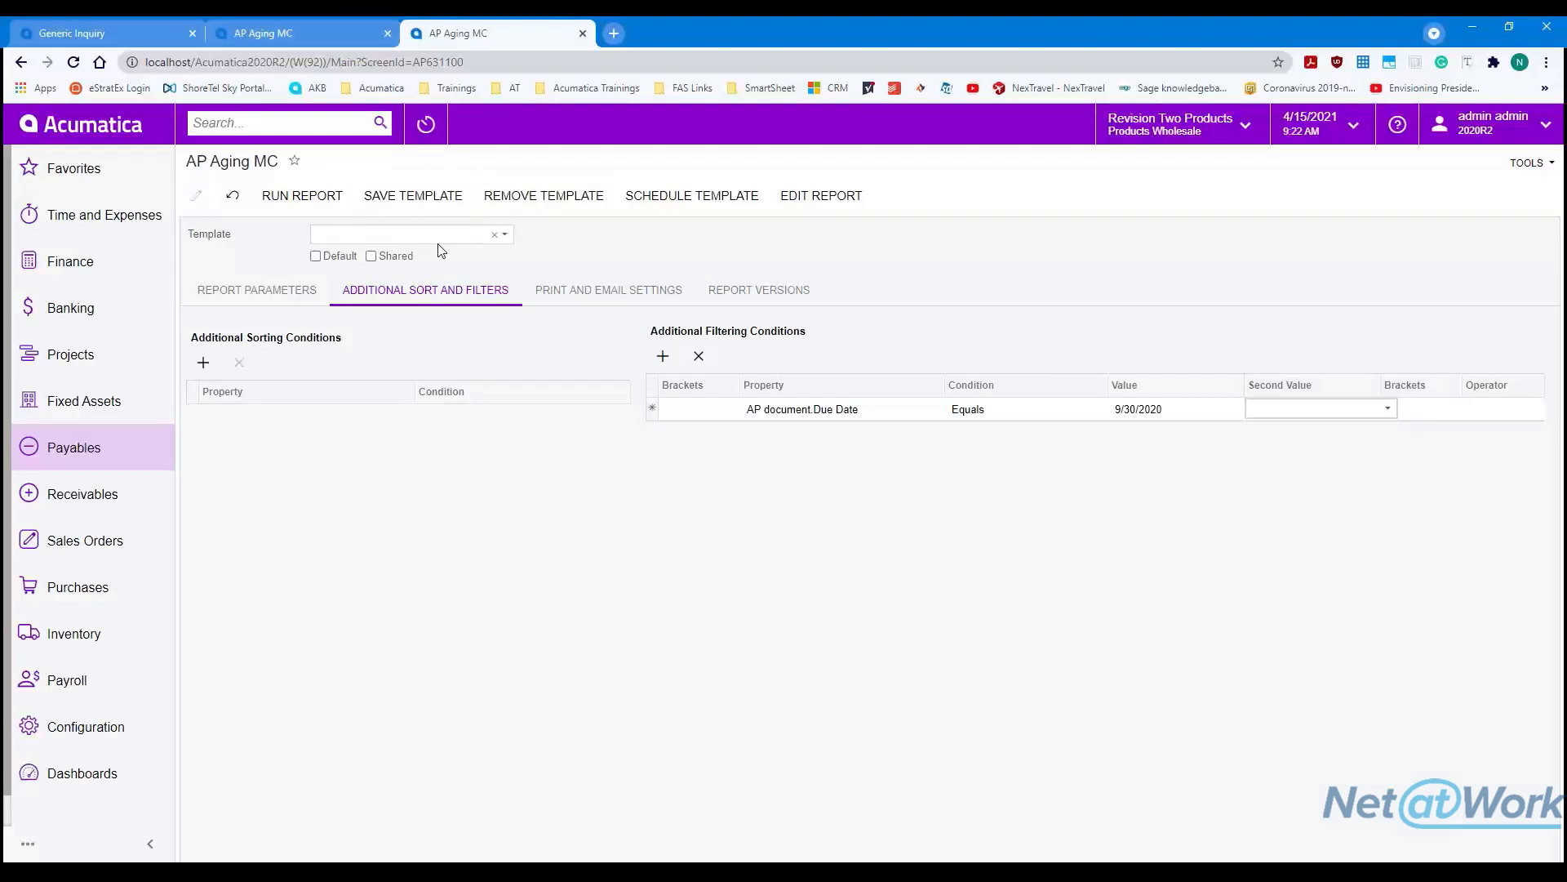
- Save the report settings as a template named Due Date and make the template shared
left_click(408, 197)
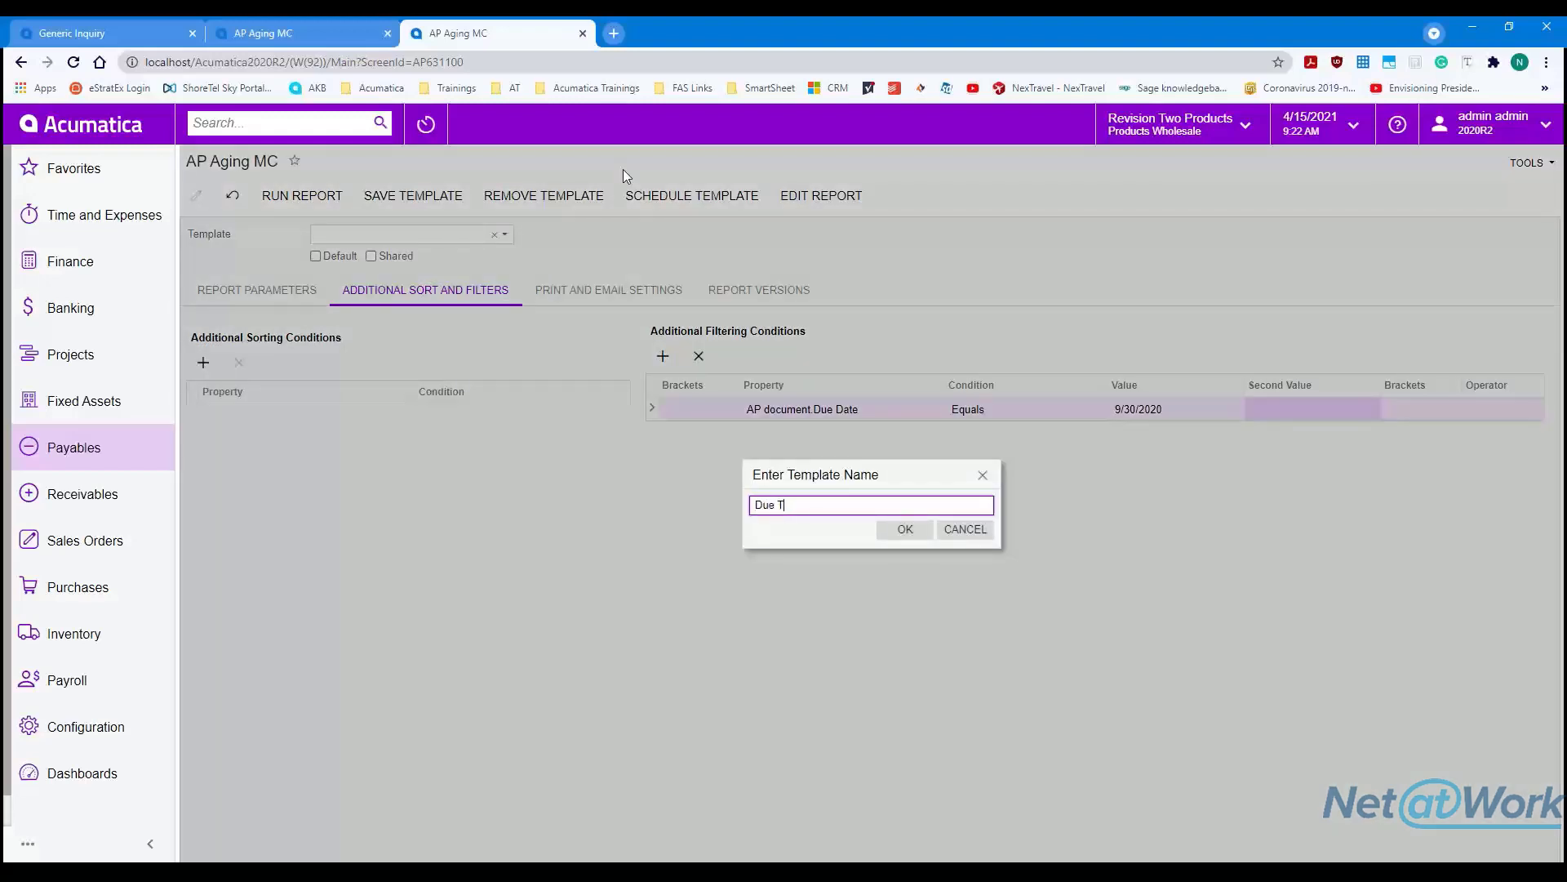
left_click(905, 530)
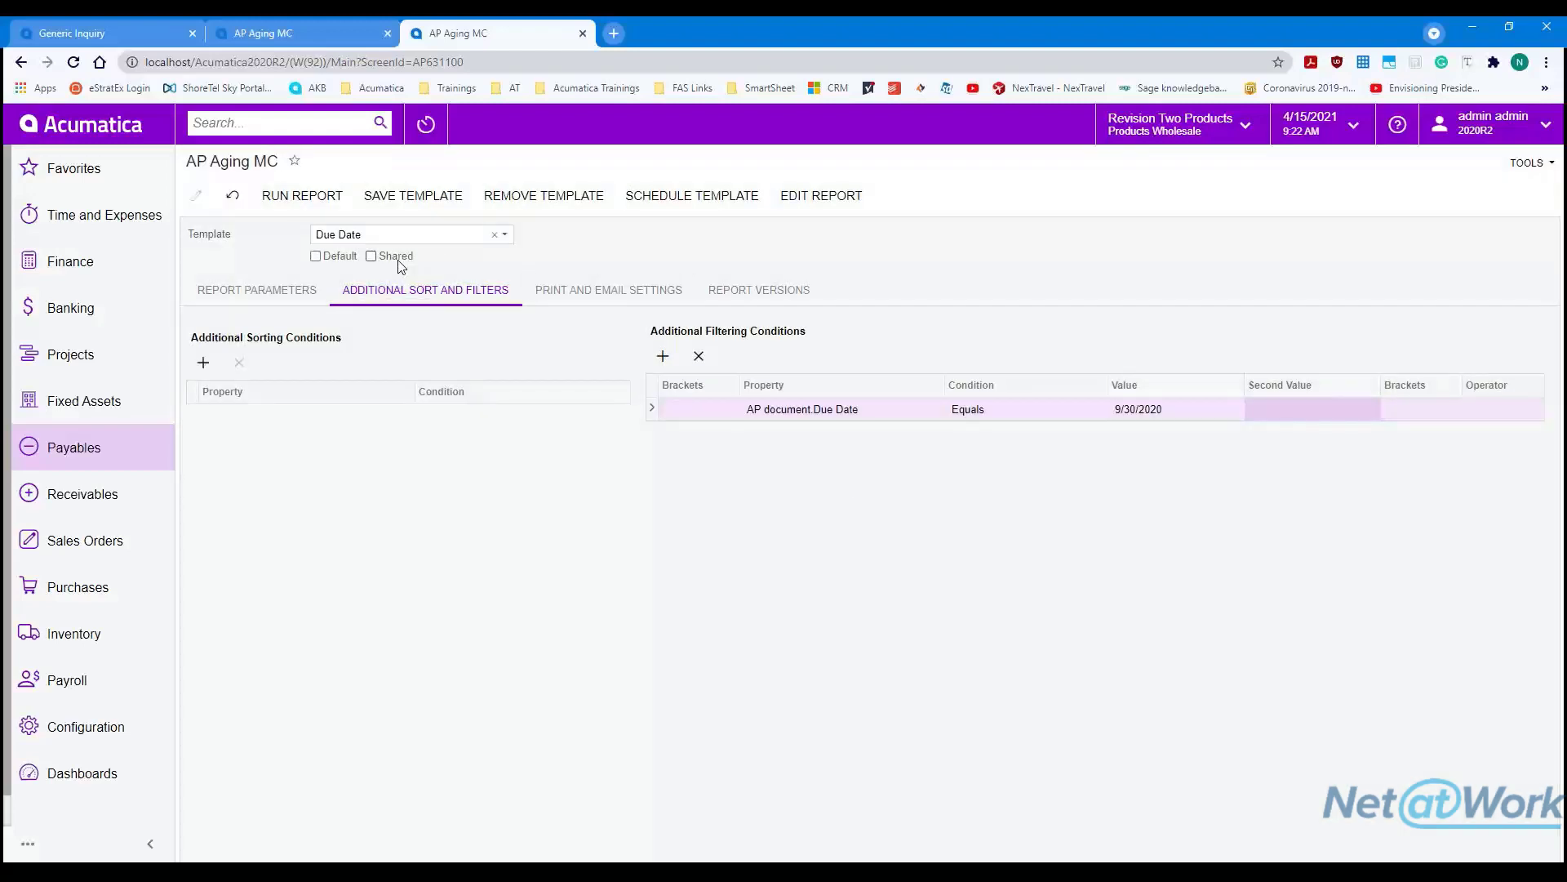
left_click(425, 196)
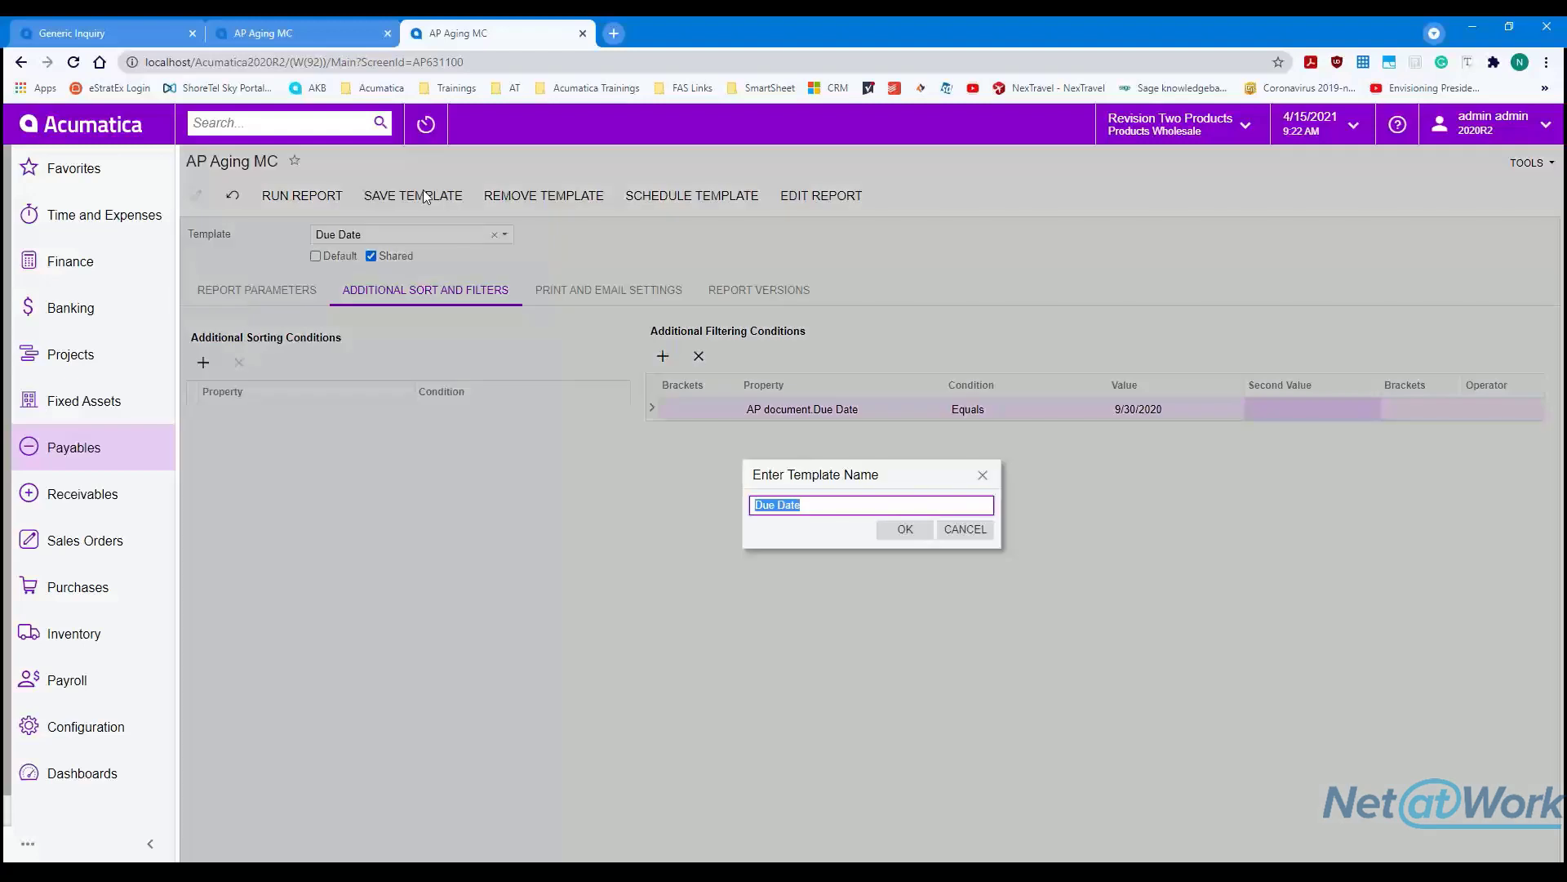
left_click(903, 530)
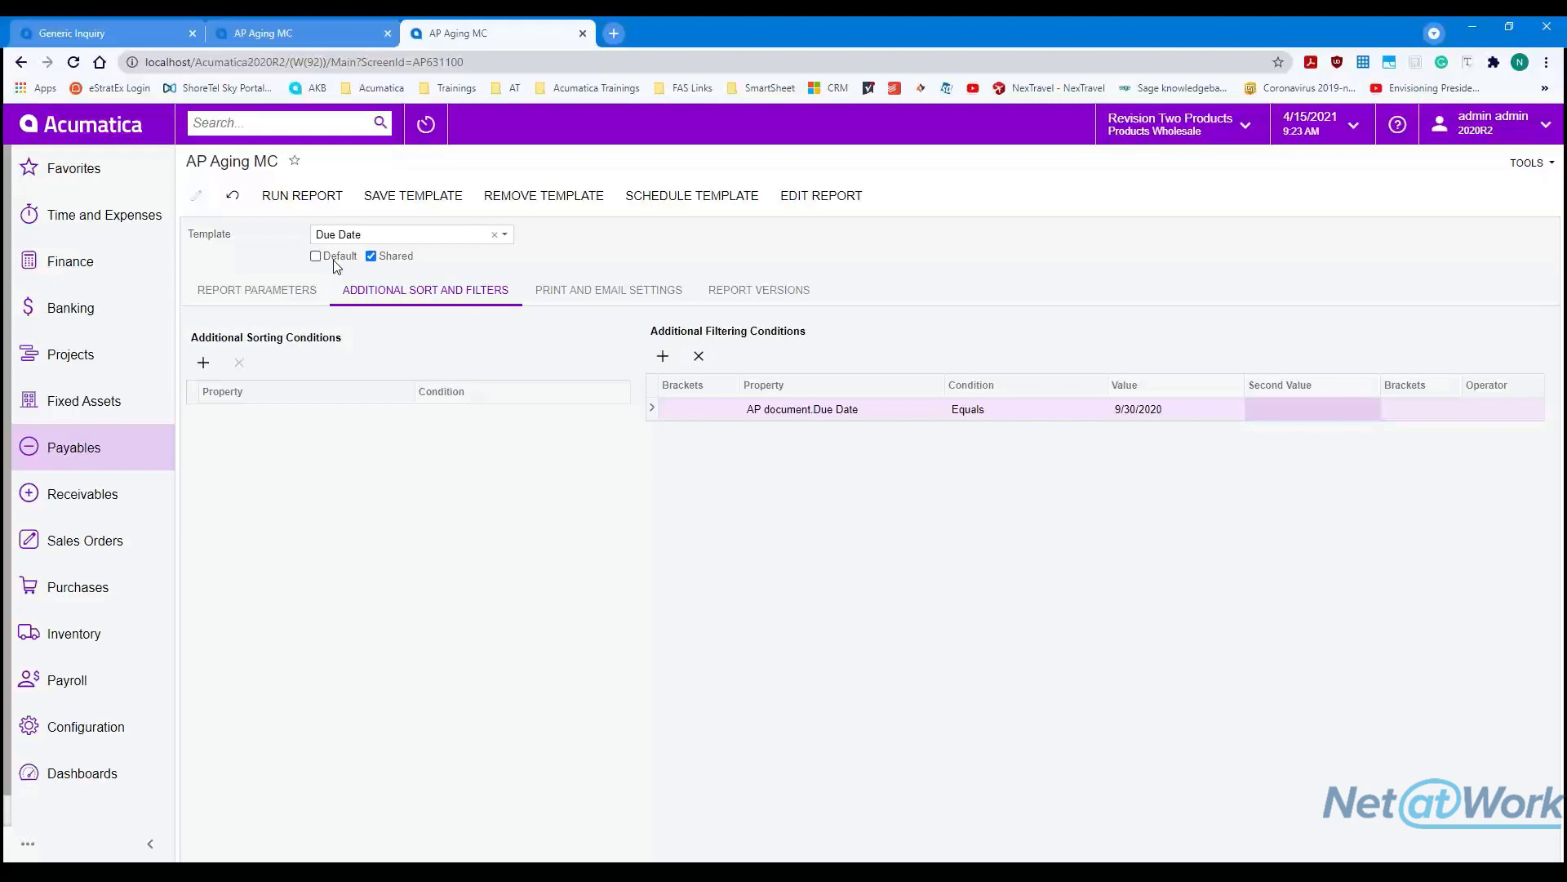
- Check the list of saved templates, run the report with the Due Date template, and return to its report parameters
left_click(505, 236)
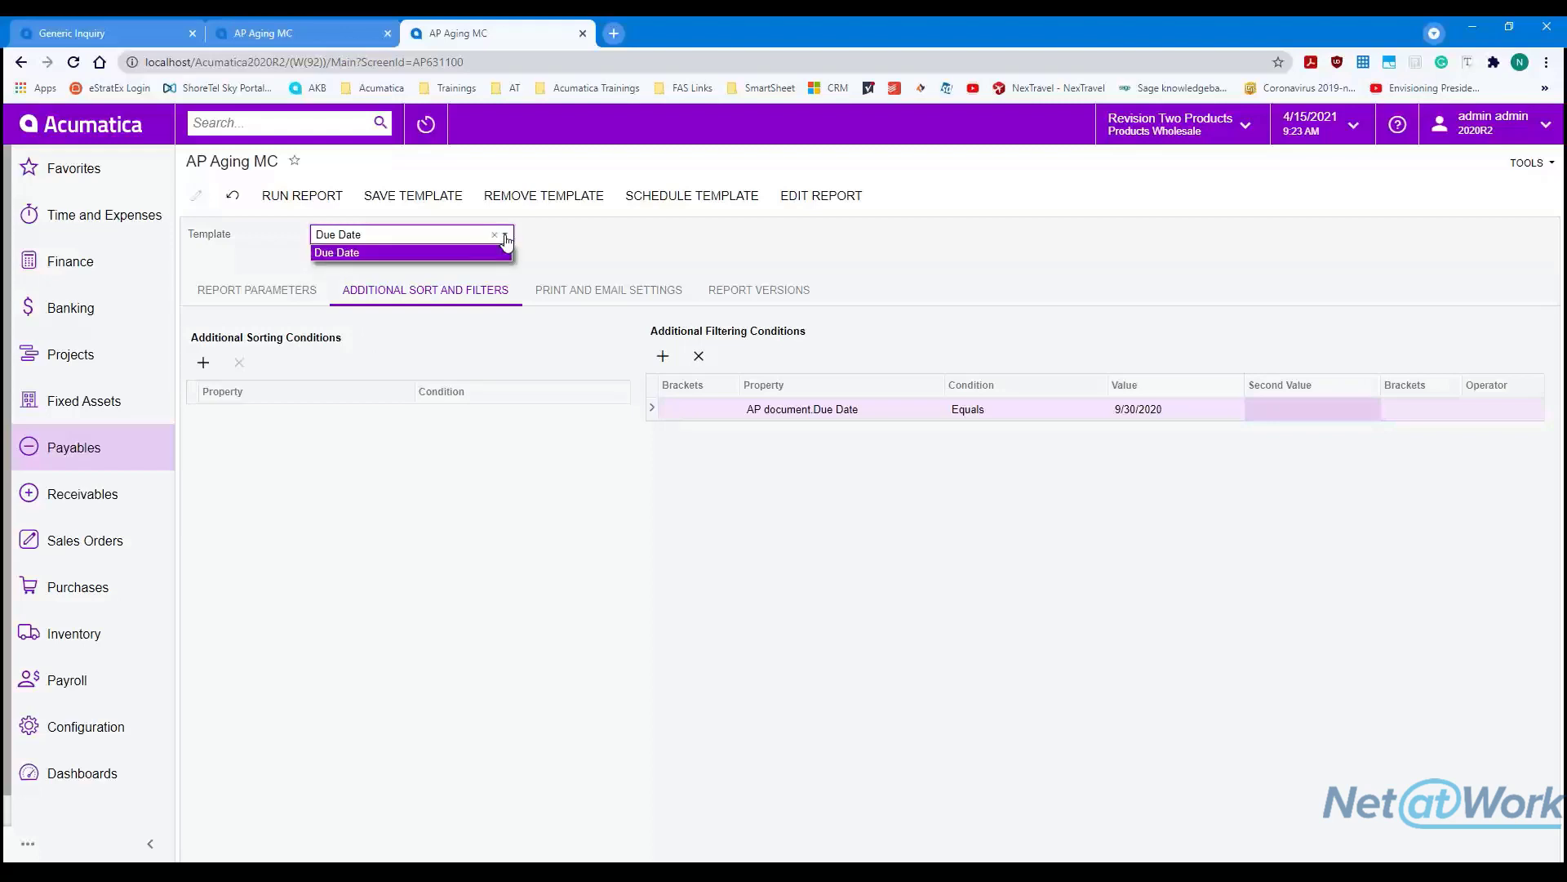
left_click(506, 237)
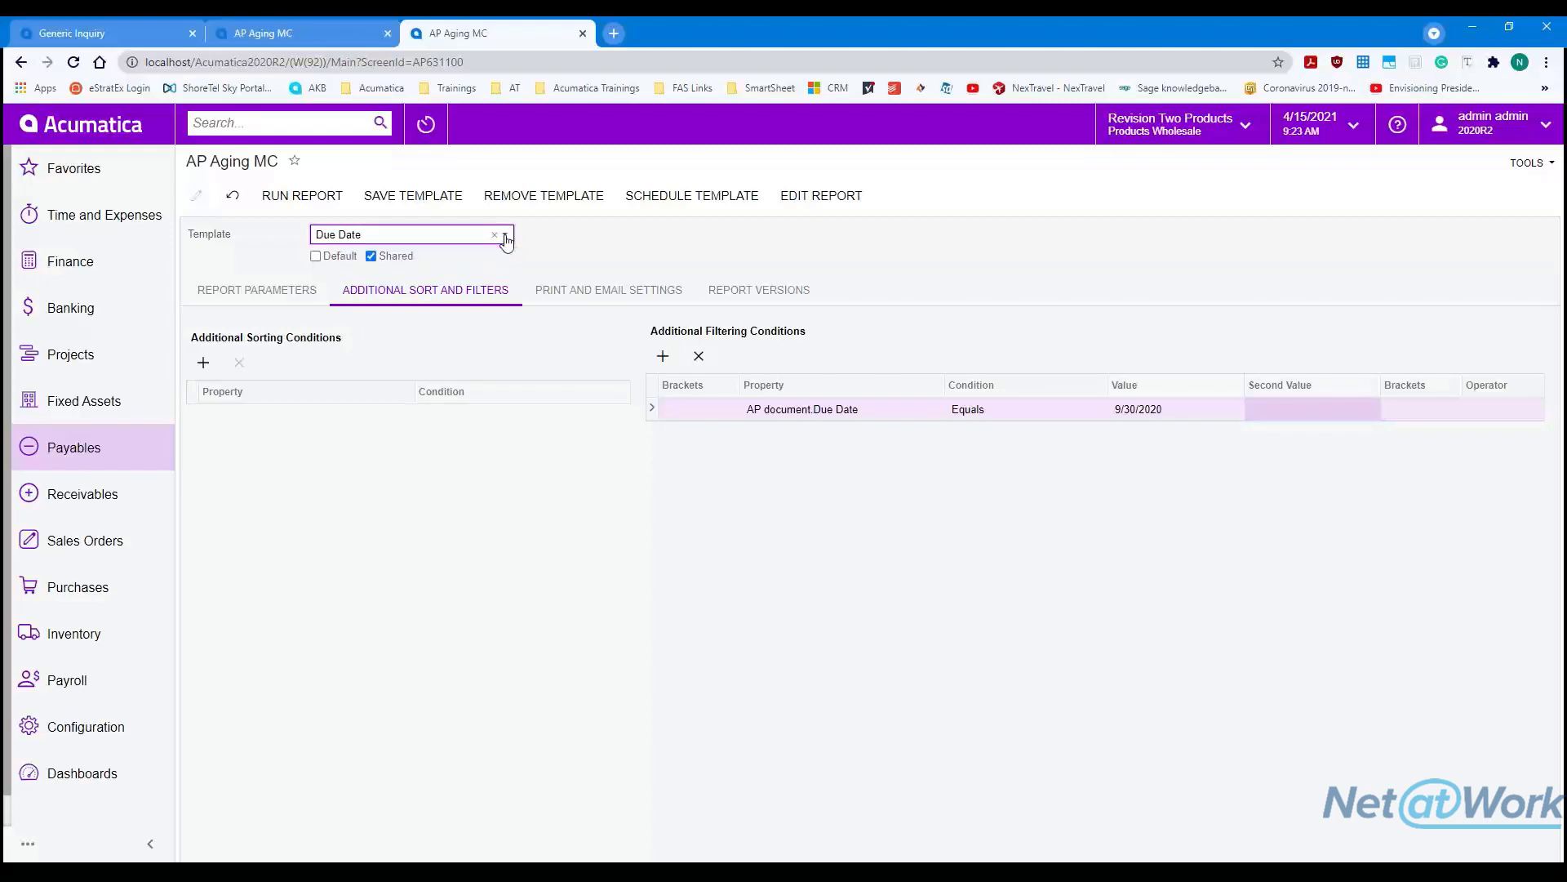
left_click(306, 200)
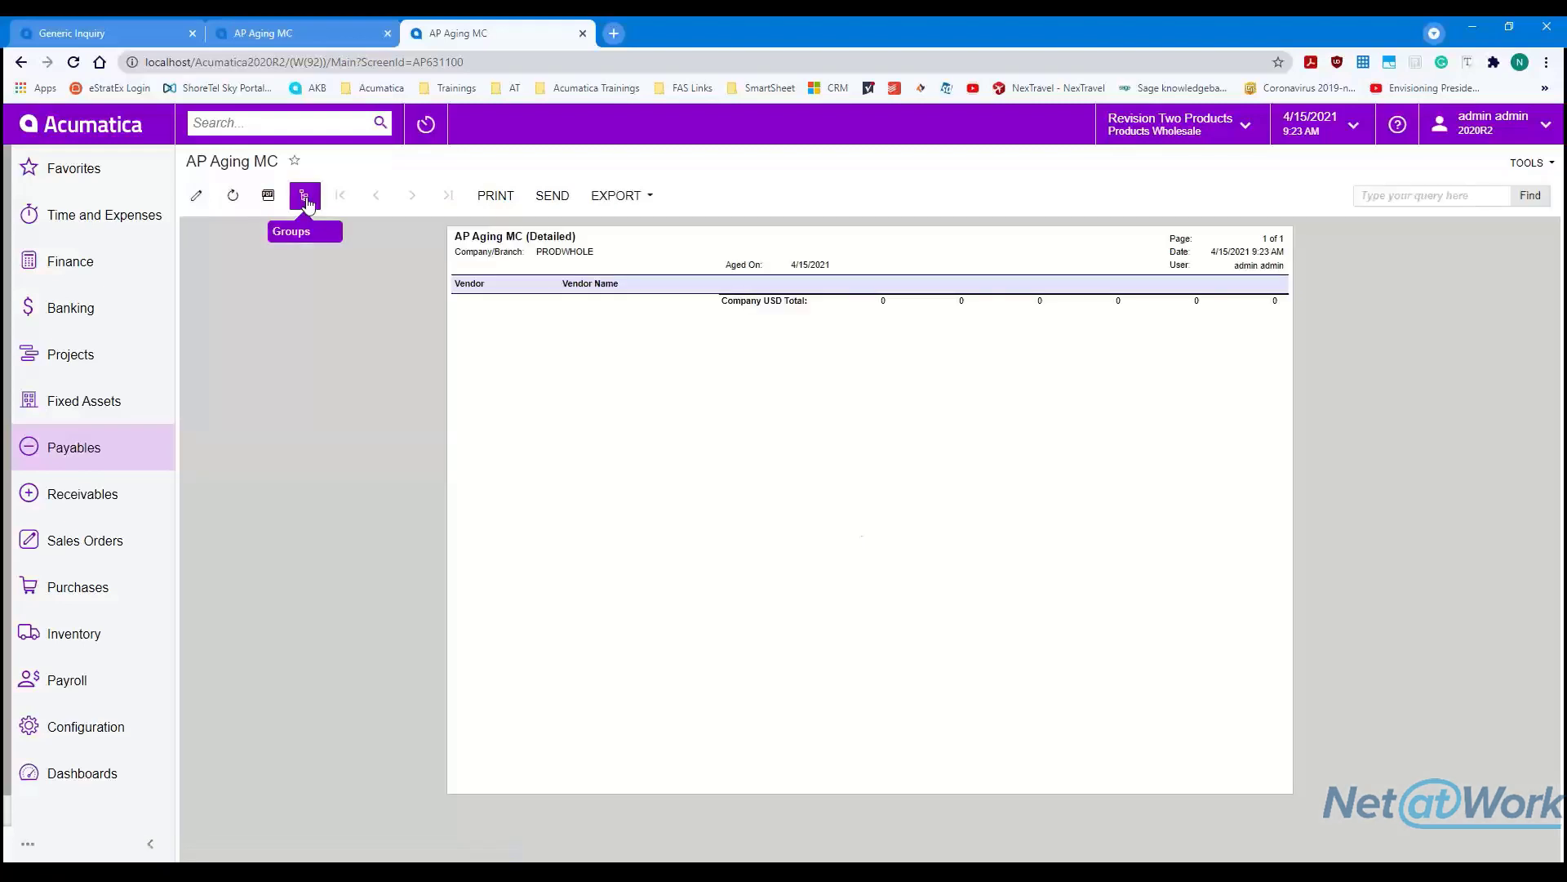
left_click(197, 204)
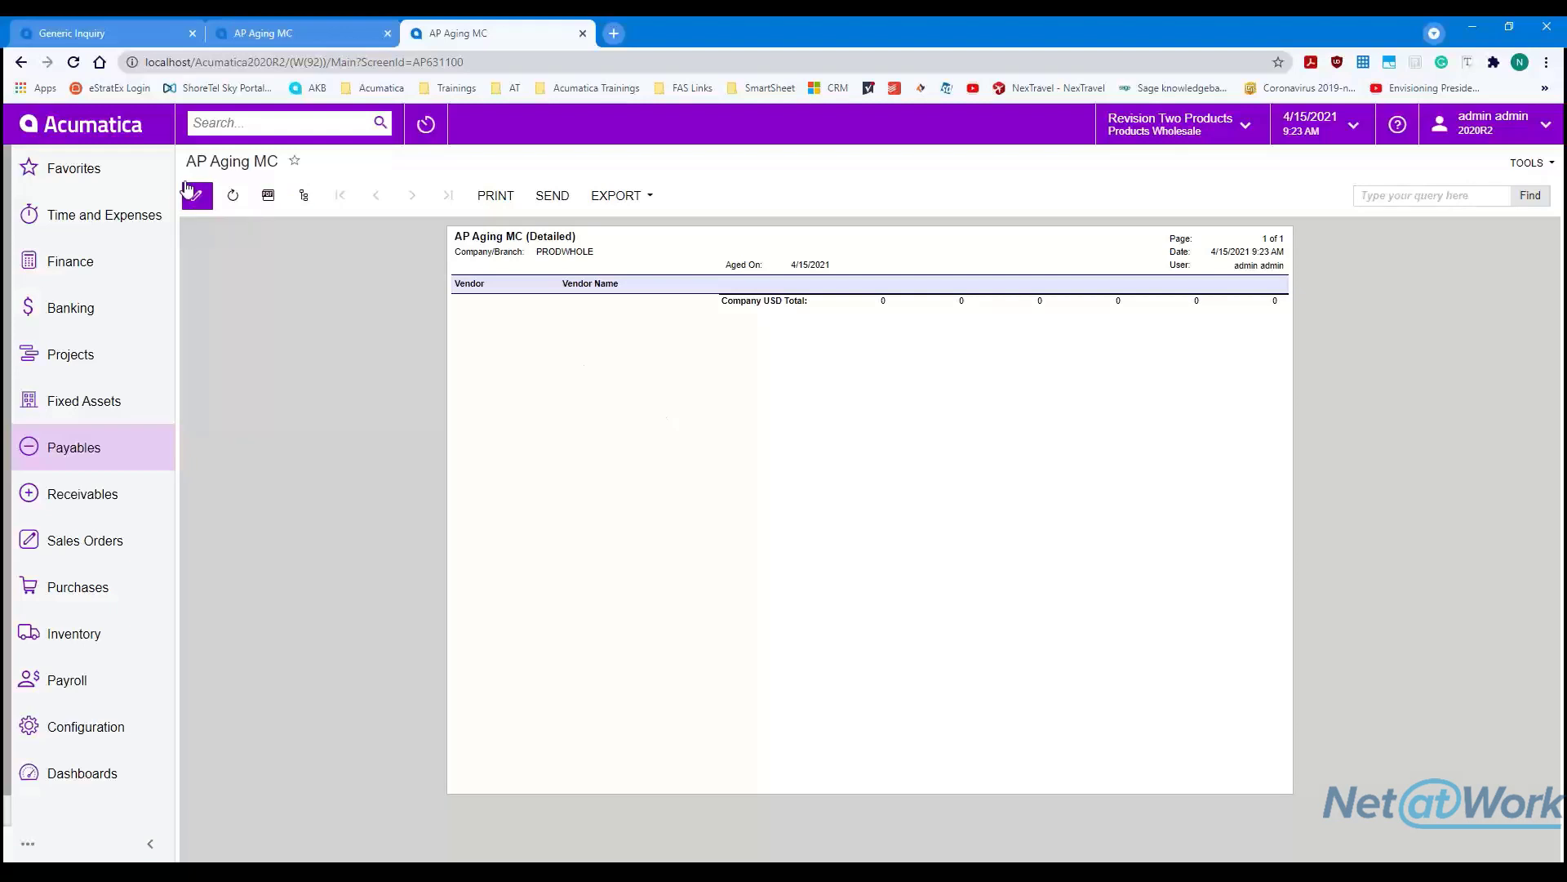
left_click(298, 302)
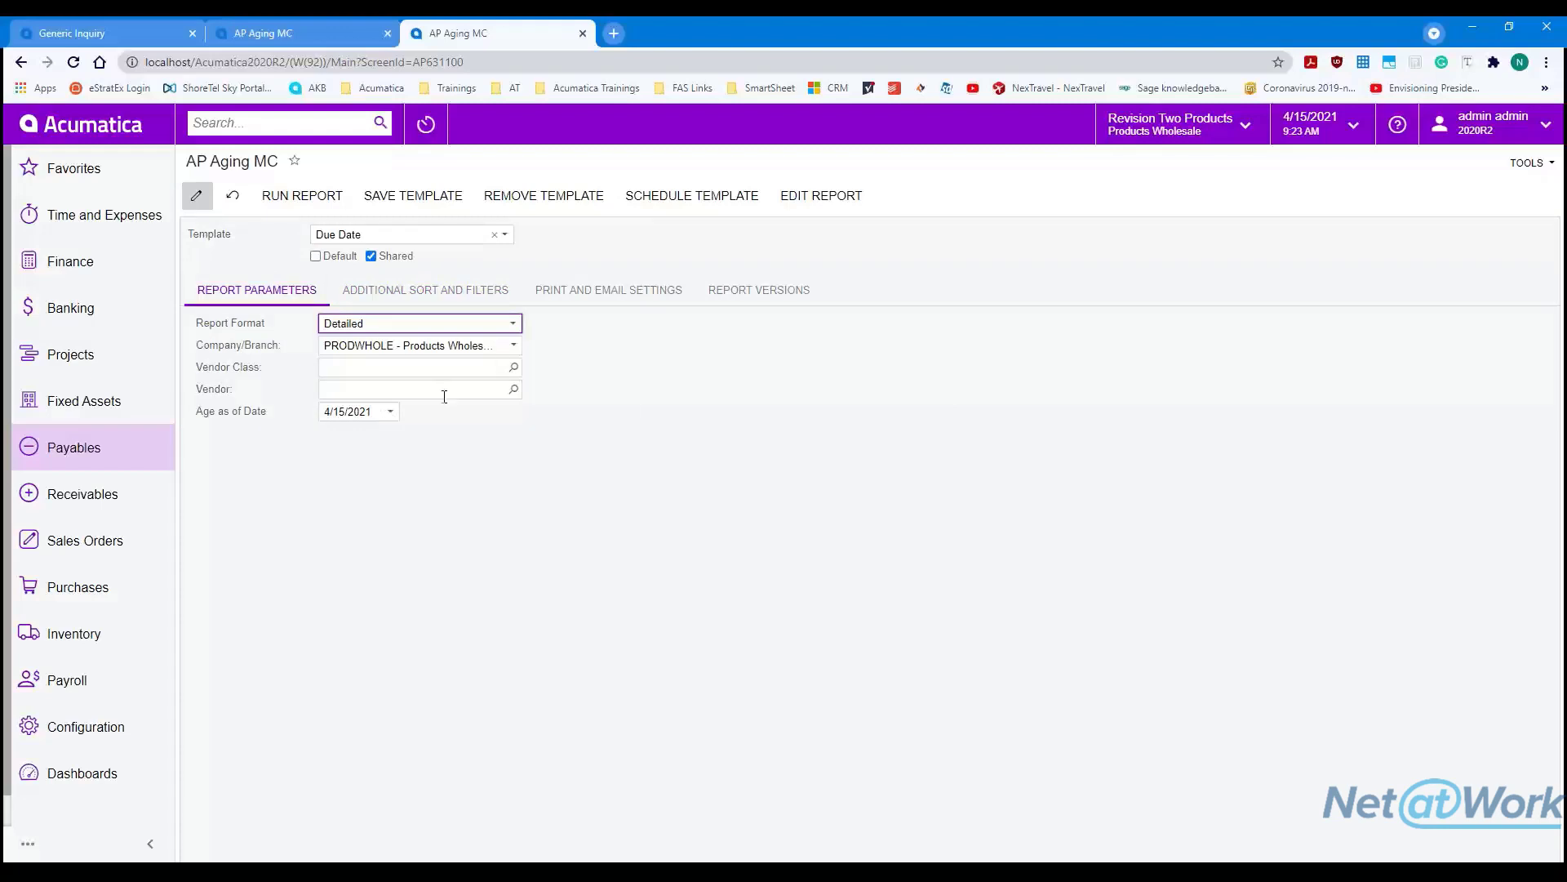
- Change the Due Date condition's value to 10/30/2020, copied from the first bill in the original report, and rerun the report
left_click(303, 36)
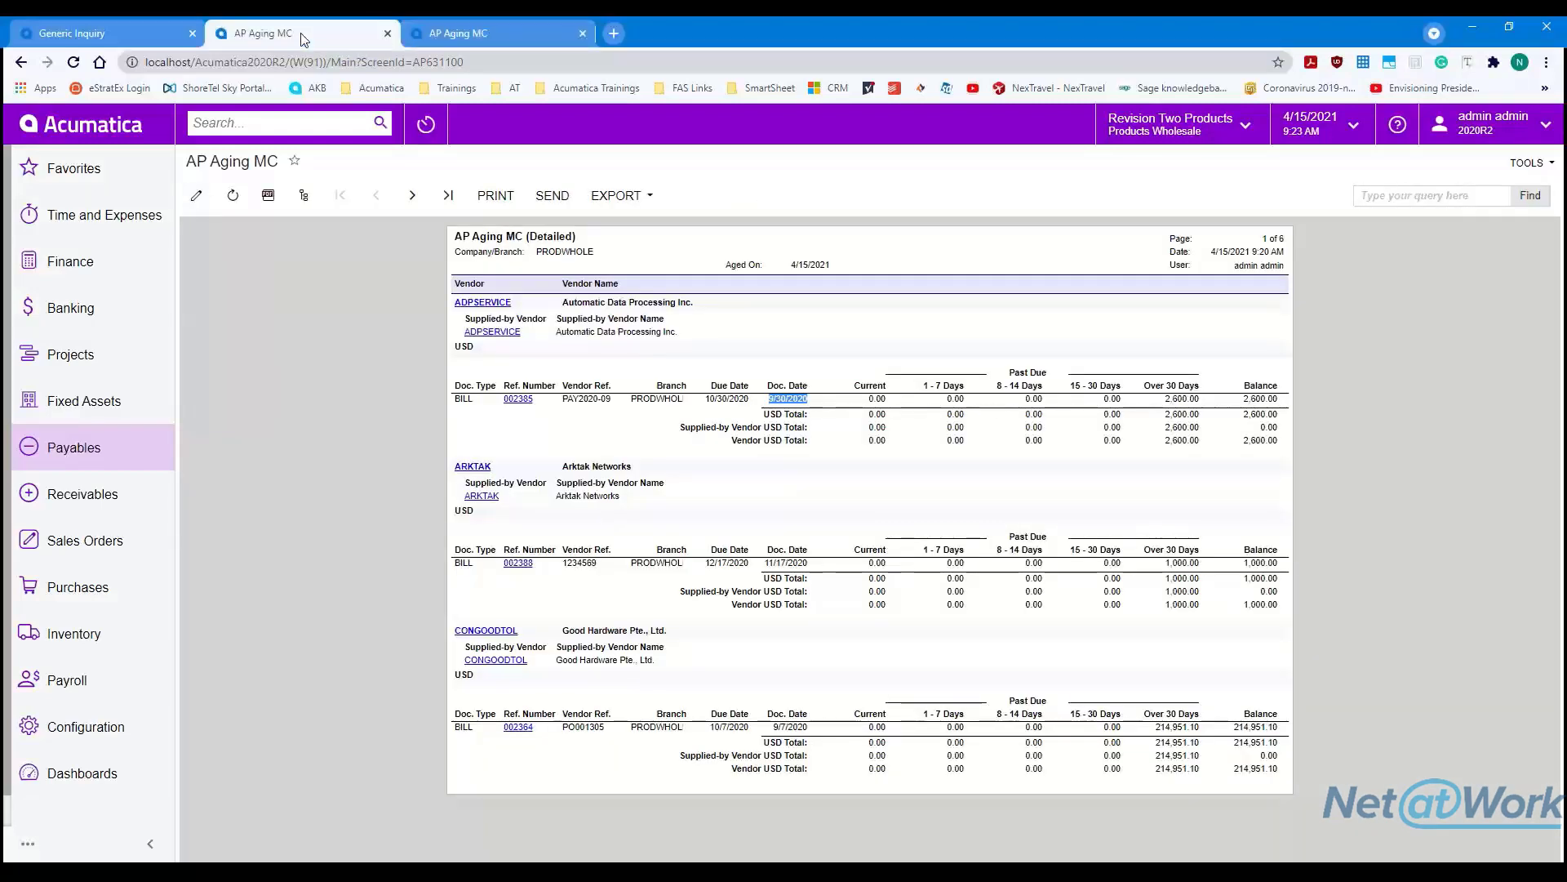
double_click(715, 400)
left_click(478, 34)
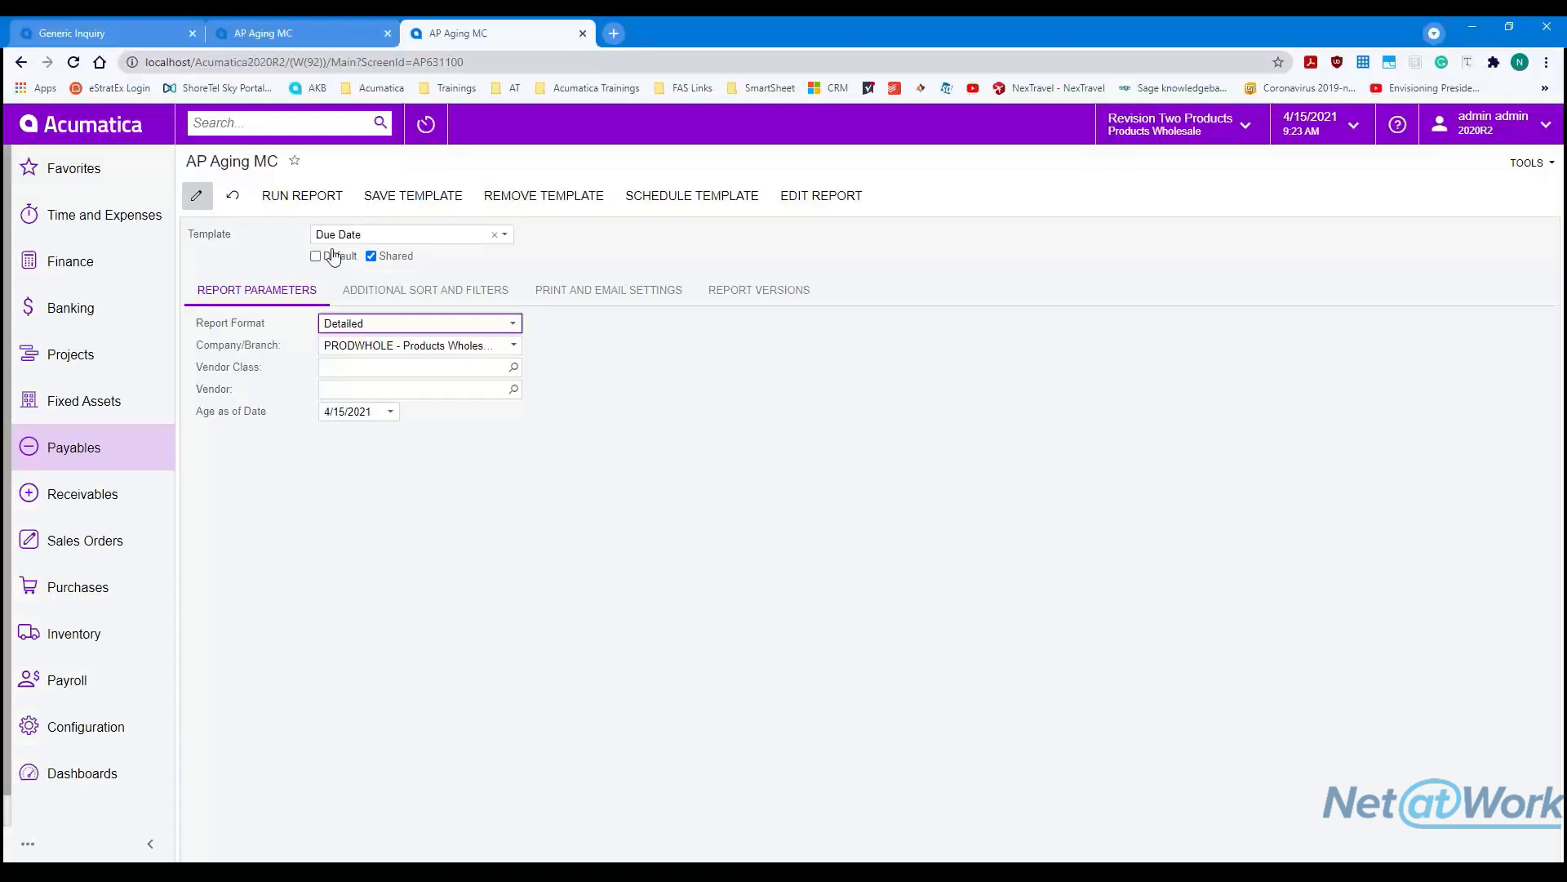
left_click(400, 298)
left_click(1146, 408)
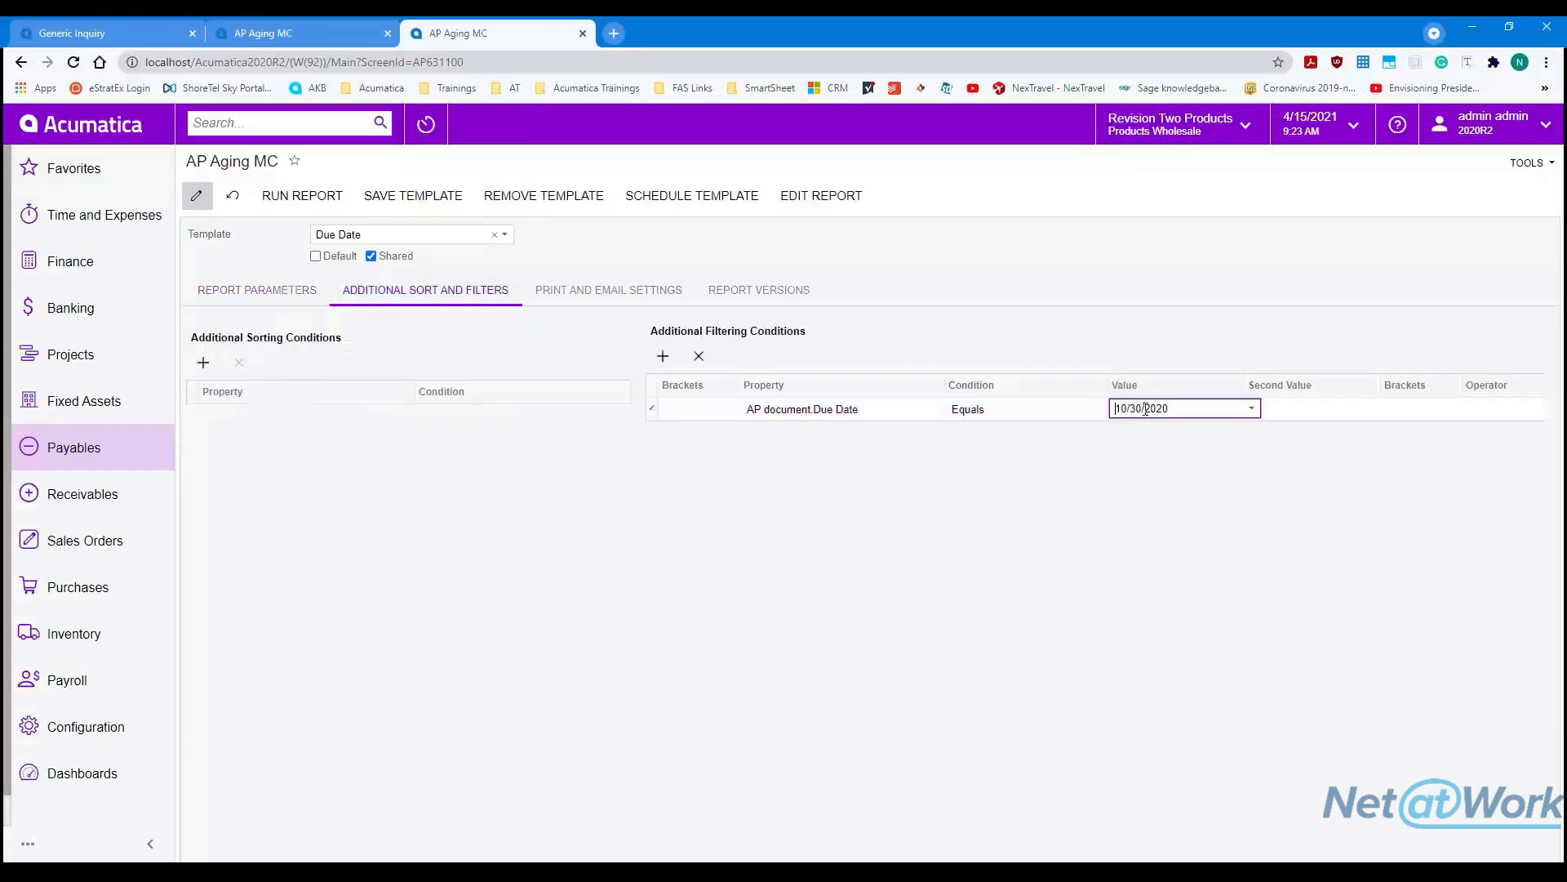
left_click(298, 204)
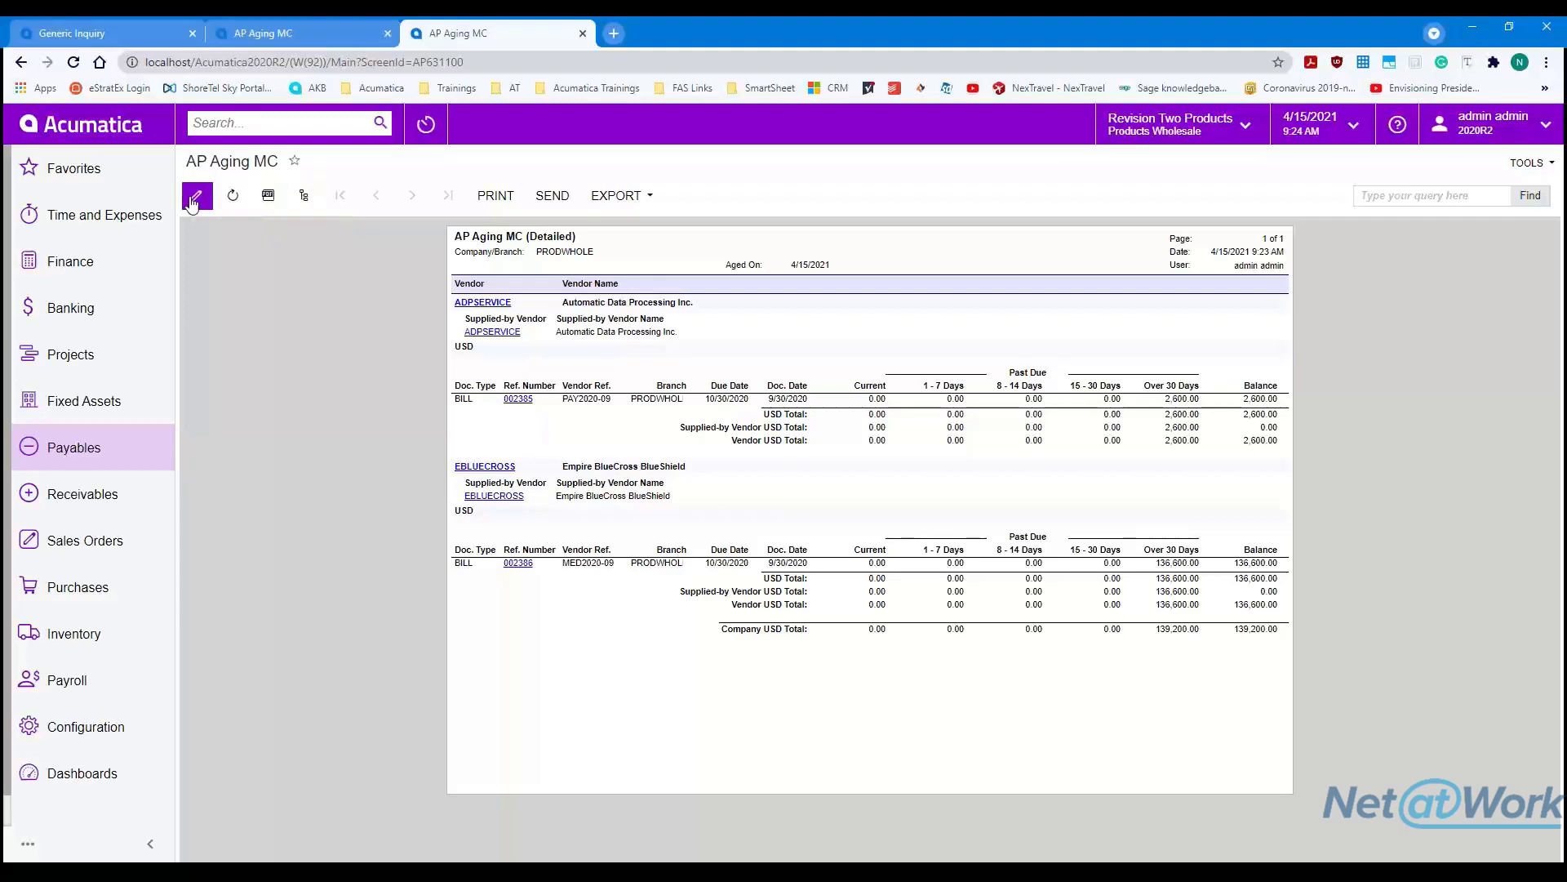
- Leave the Generic Inquiry without saving its changes and show all records in the Bills and Adjustments list
left_click(295, 32)
left_click(161, 35)
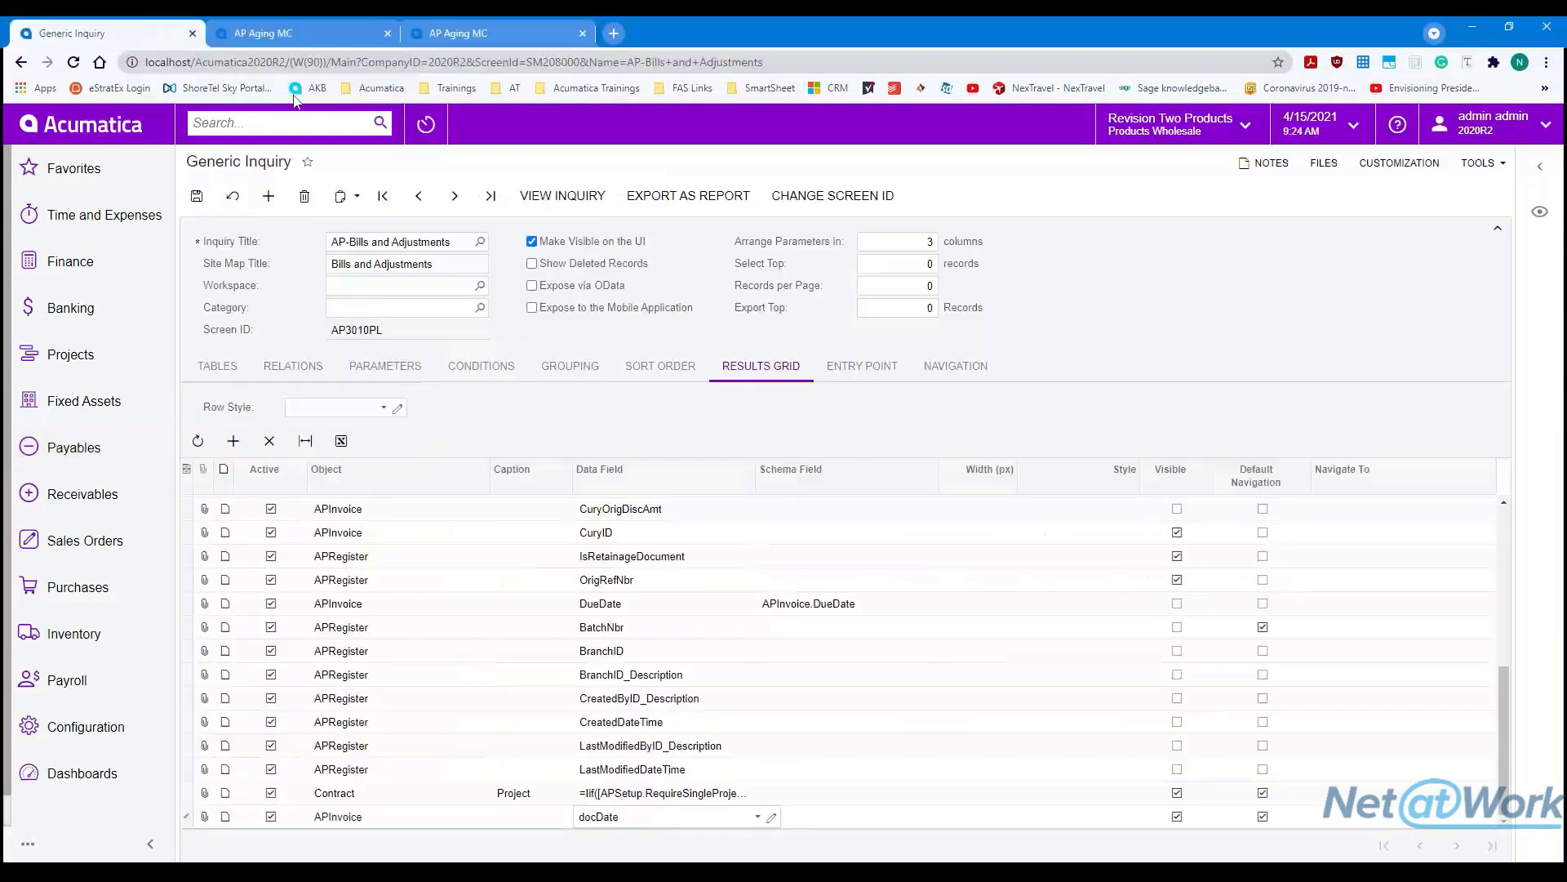
left_click(29, 66)
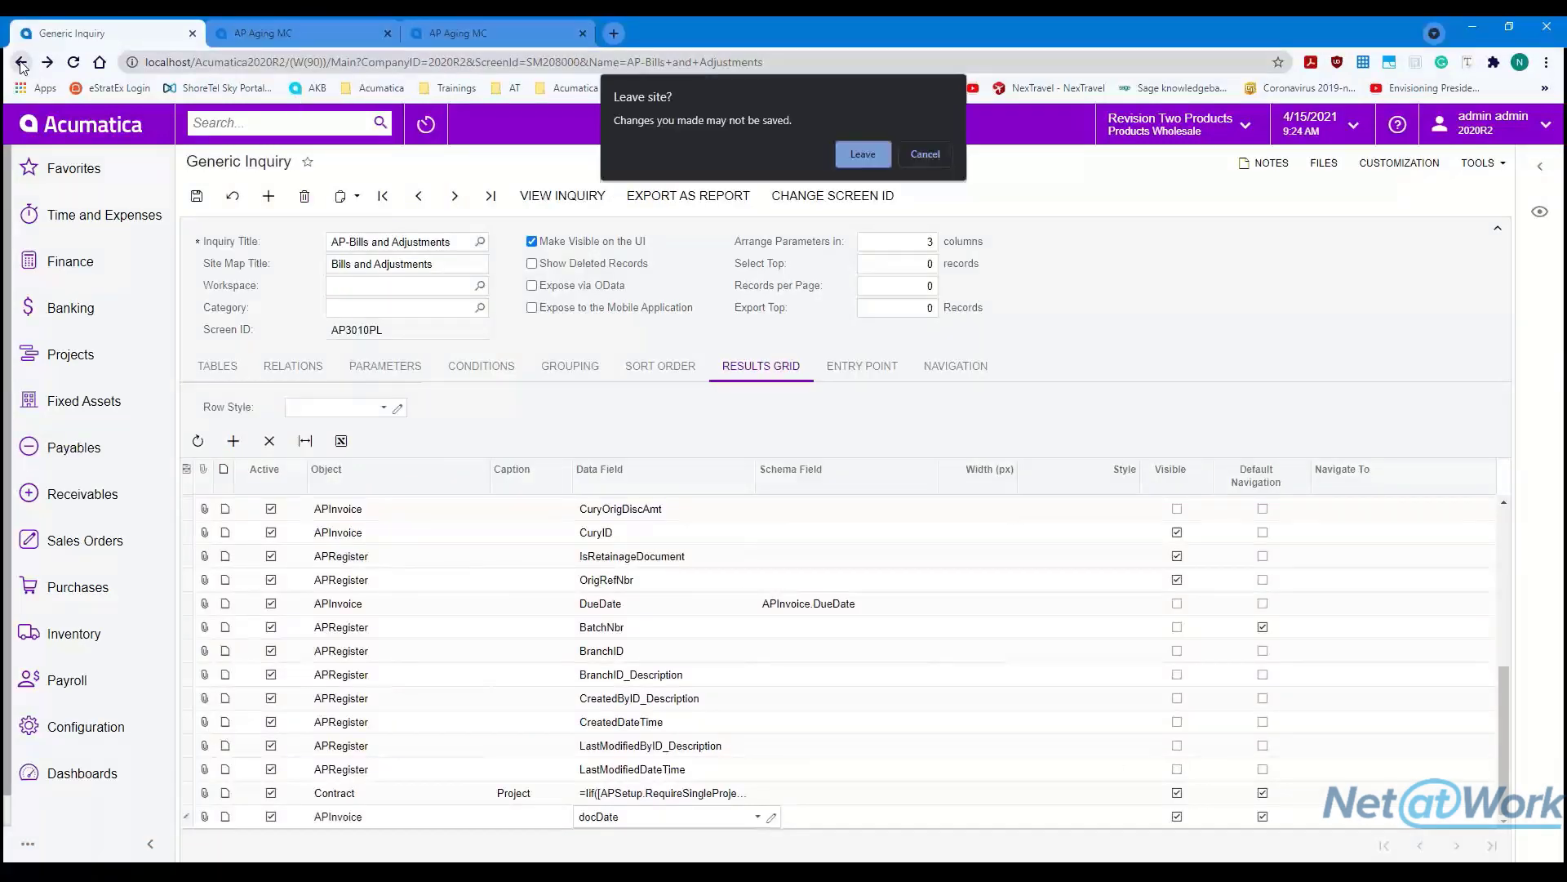
left_click(863, 154)
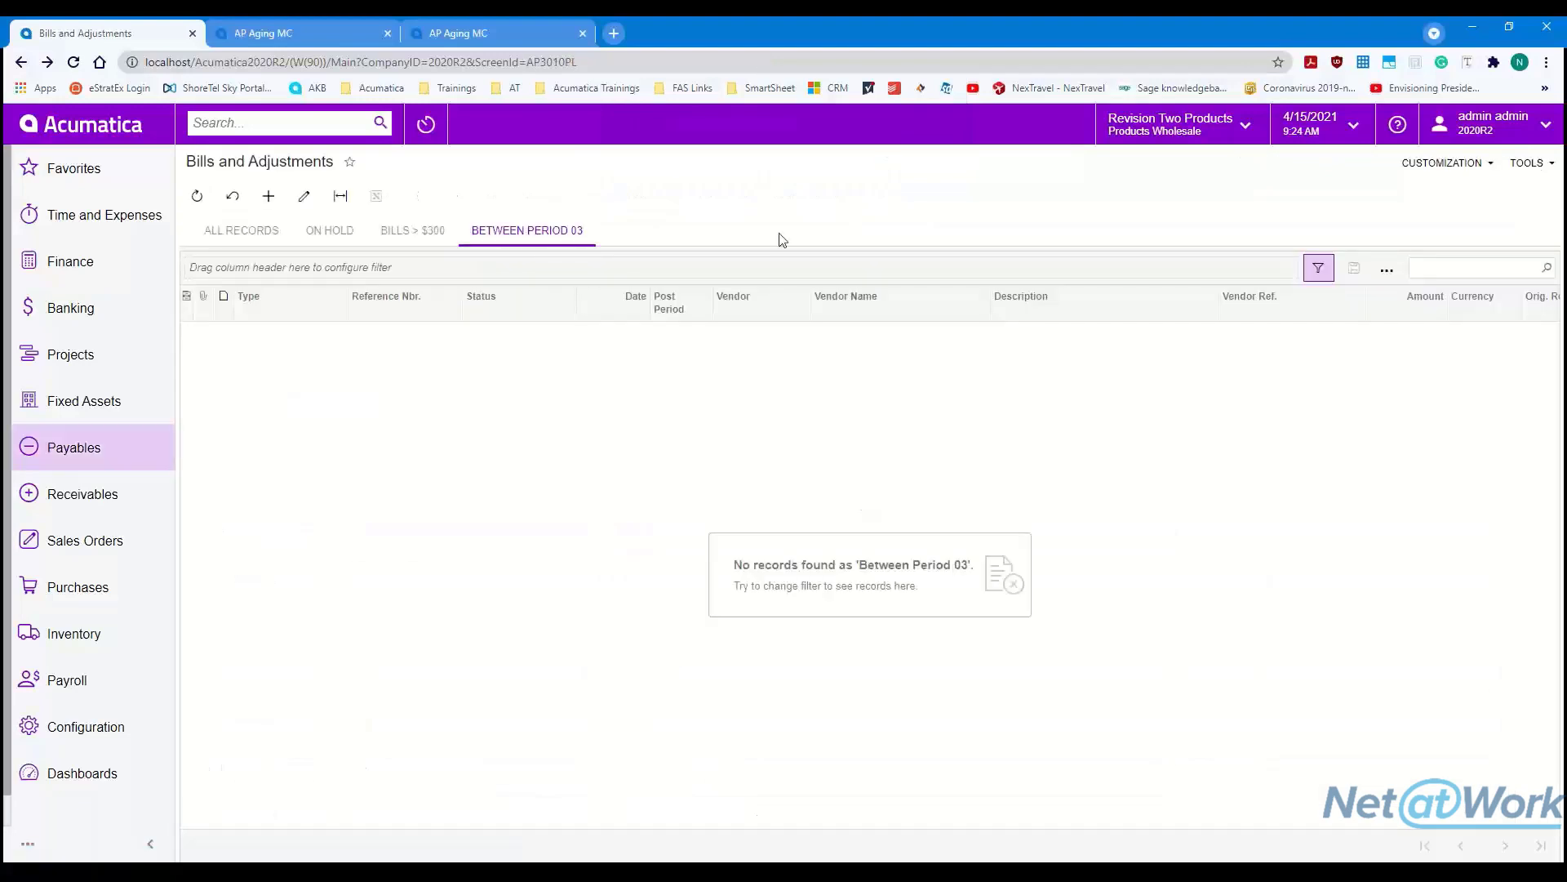
left_click(239, 231)
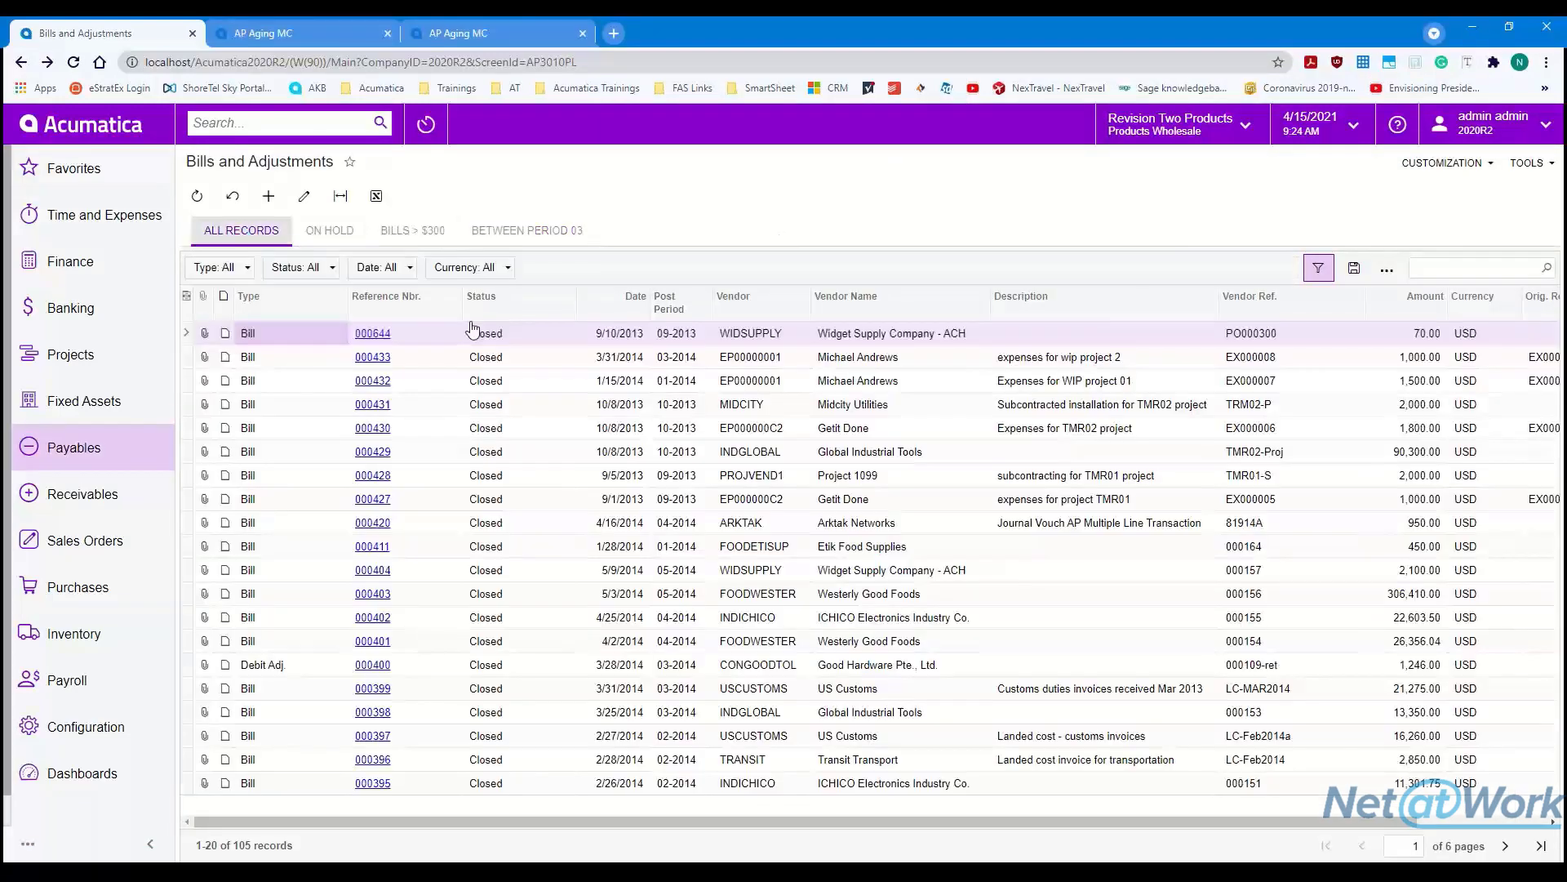
- Change the property of the All Records filter condition from Post Period to Vendor
left_click(1318, 267)
left_click(765, 476)
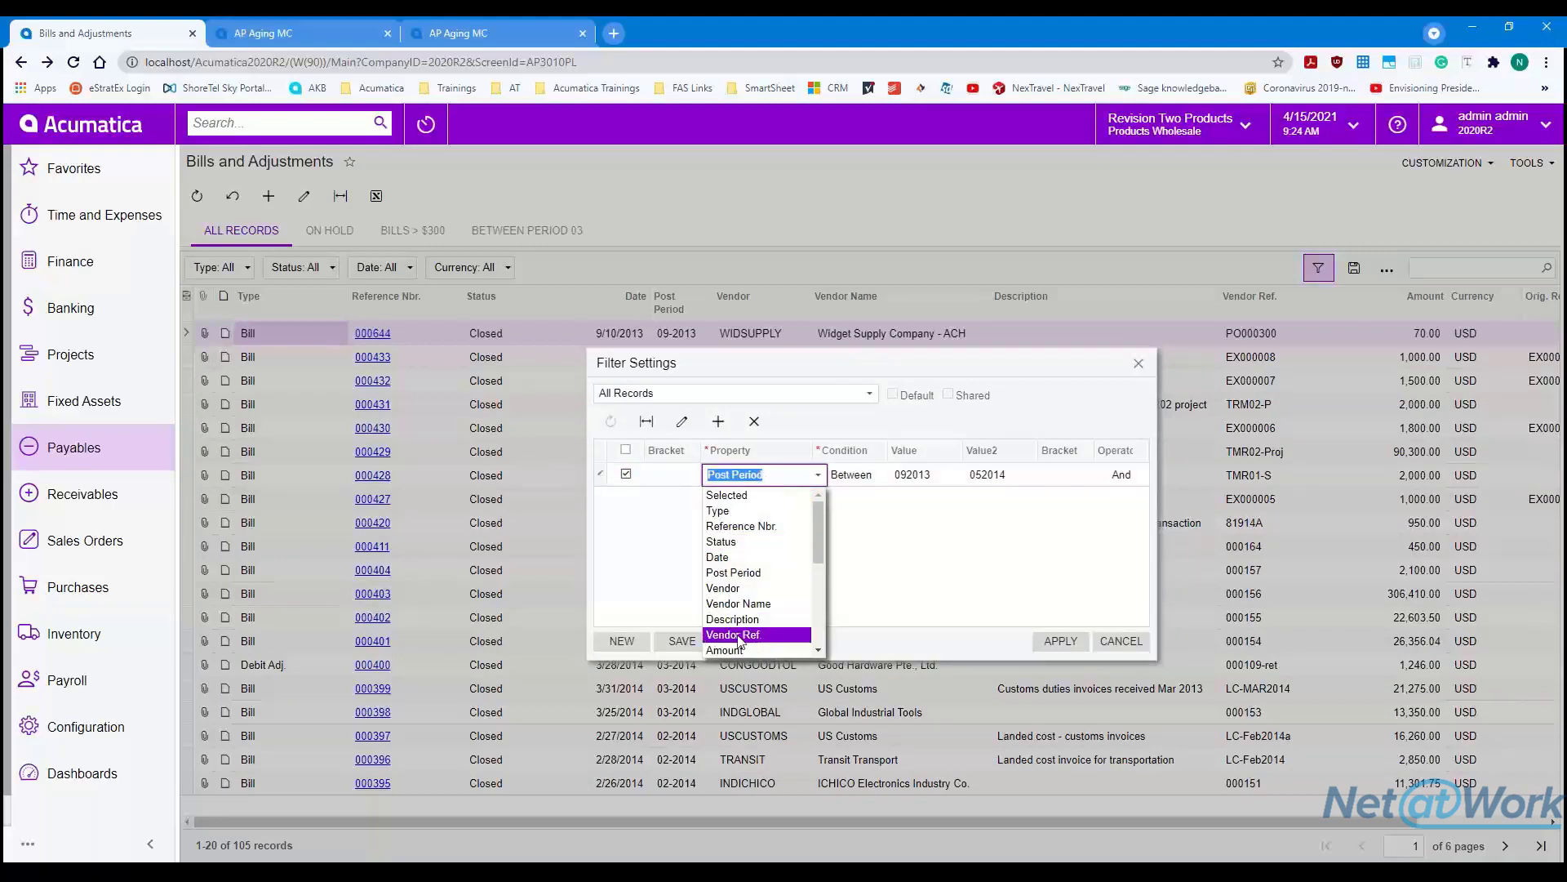
scroll(738, 637, "down", 1)
scroll(746, 621, "down", 1)
type("ve")
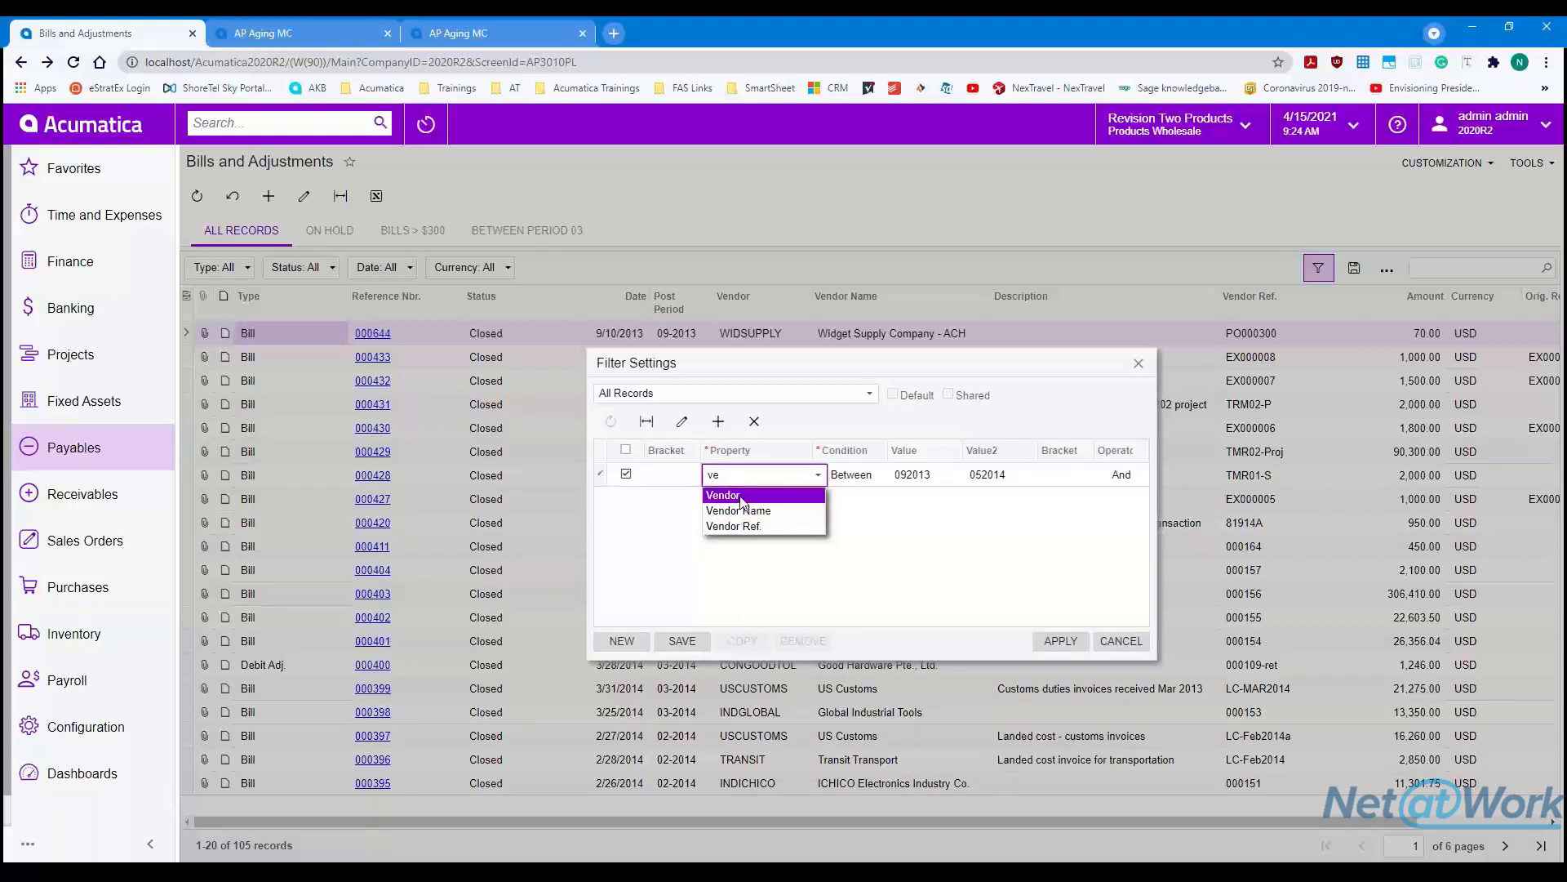
left_click(742, 496)
- Set the Vendor condition's first value to AEROCOREBE and apply the filter
left_click(915, 475)
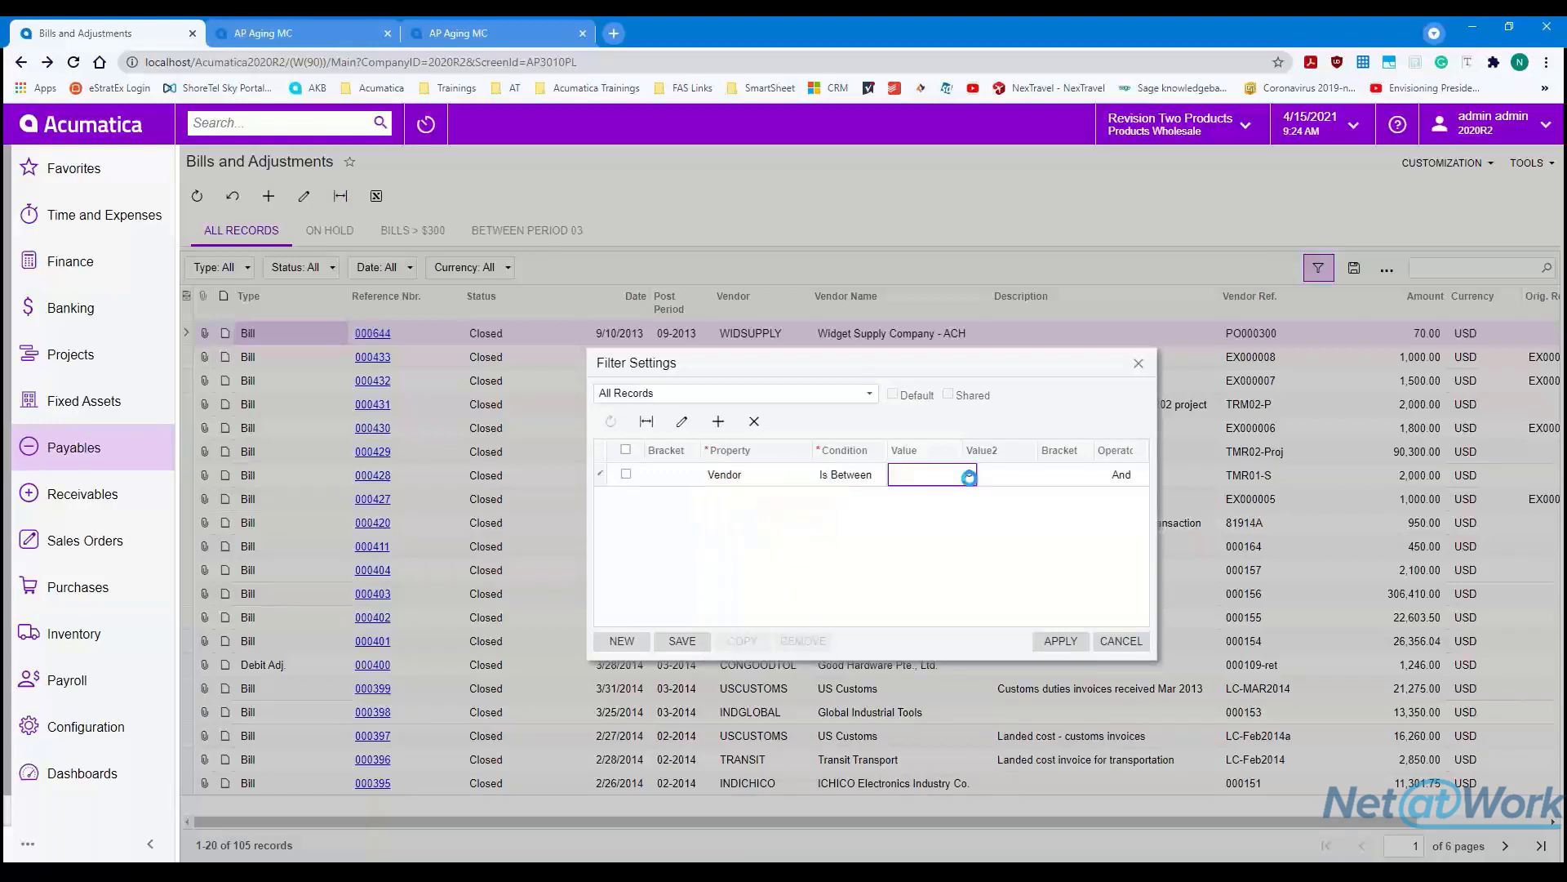
left_click(968, 474)
double_click(947, 665)
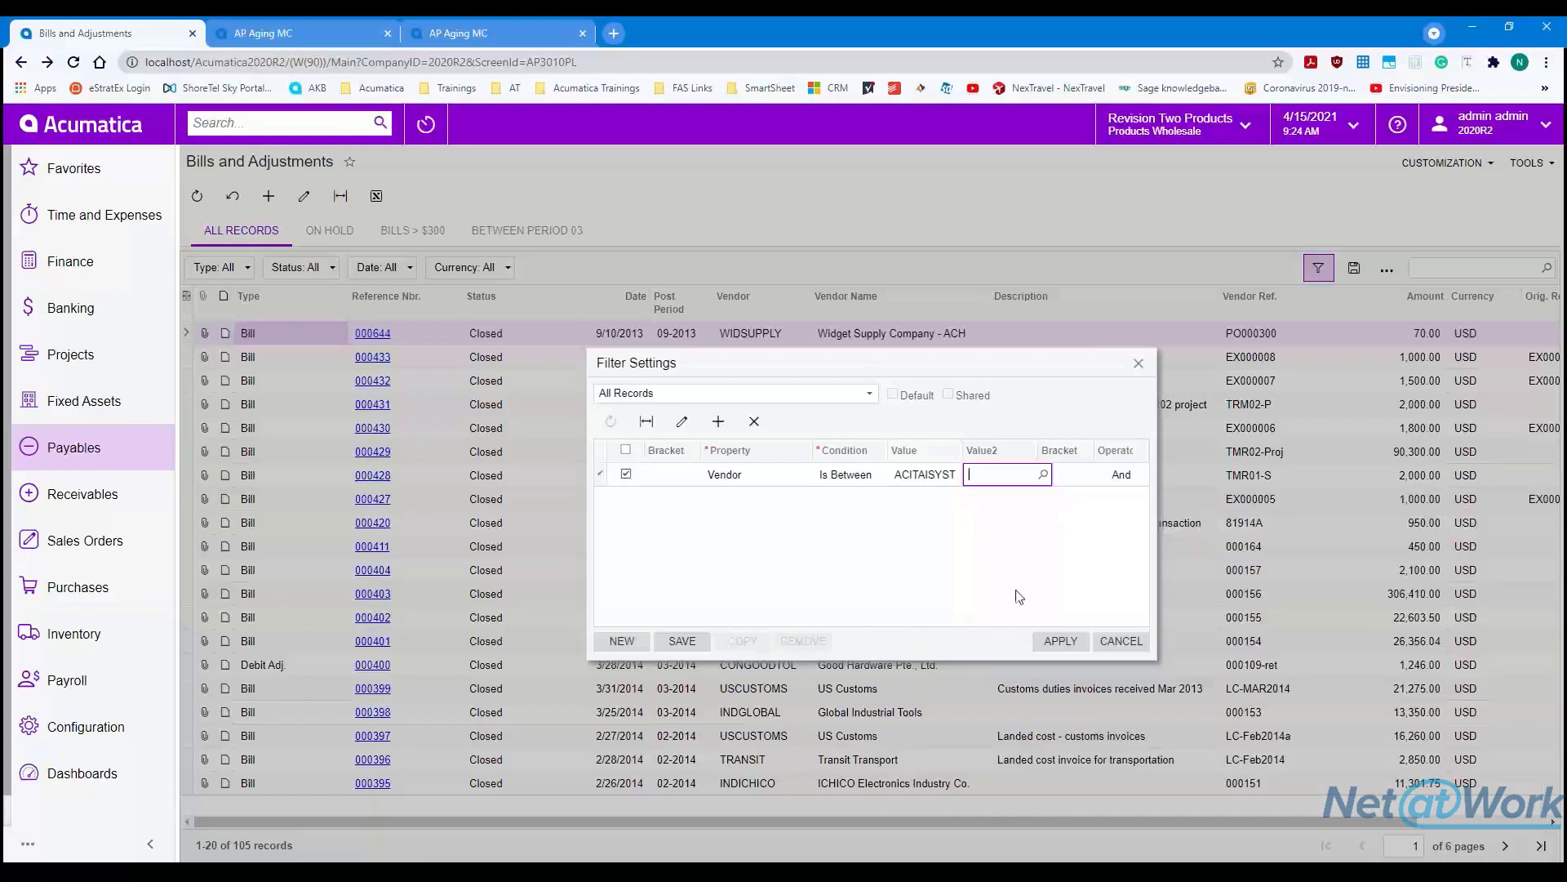
left_click(951, 477)
left_click(969, 474)
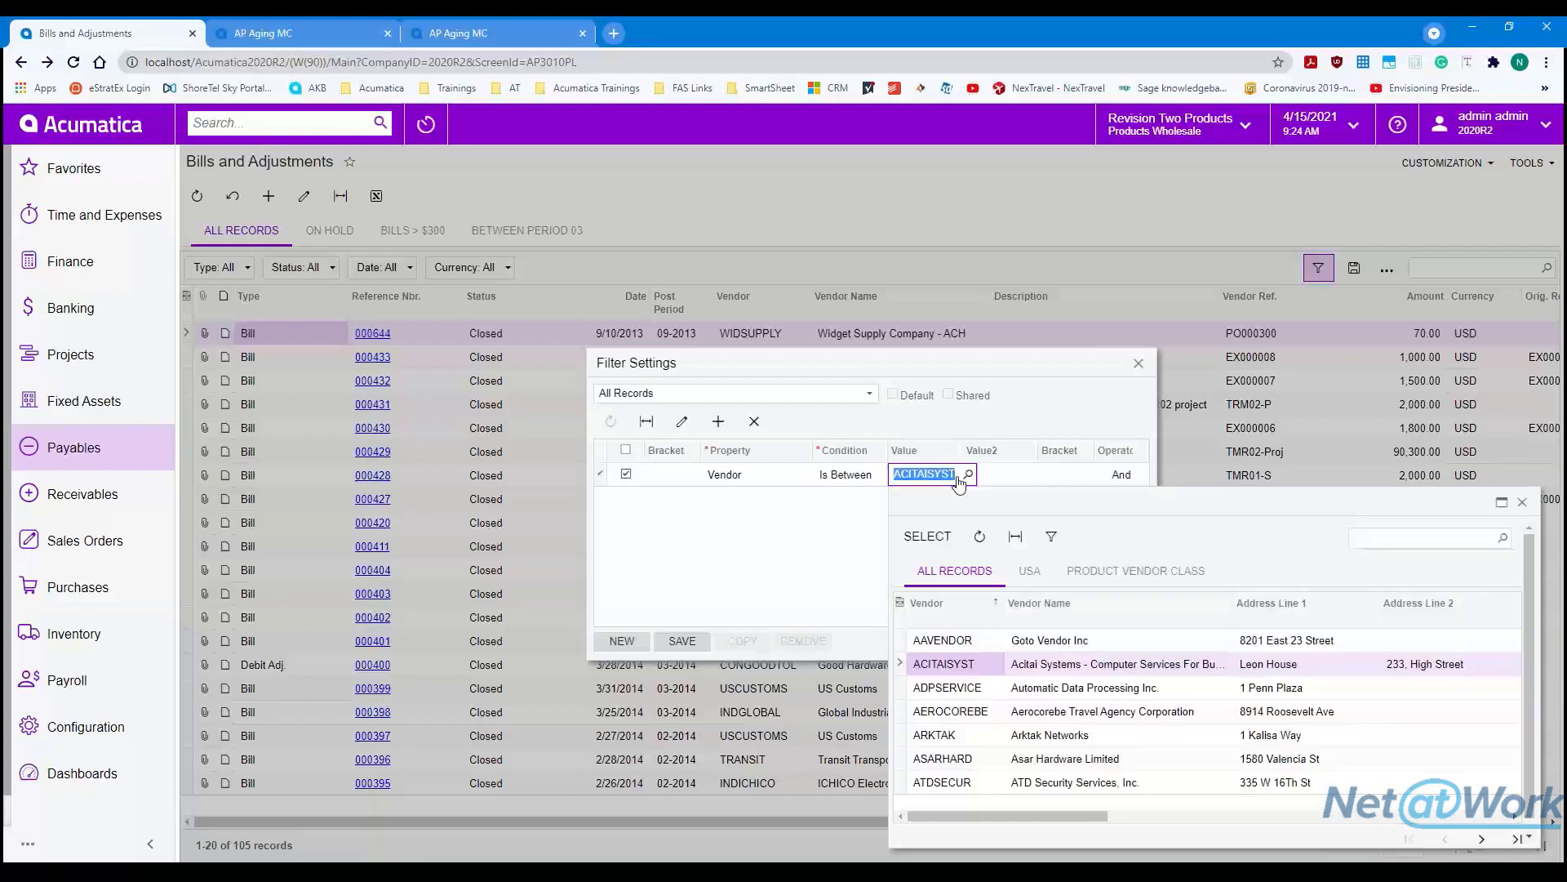
double_click(962, 713)
left_click(1061, 641)
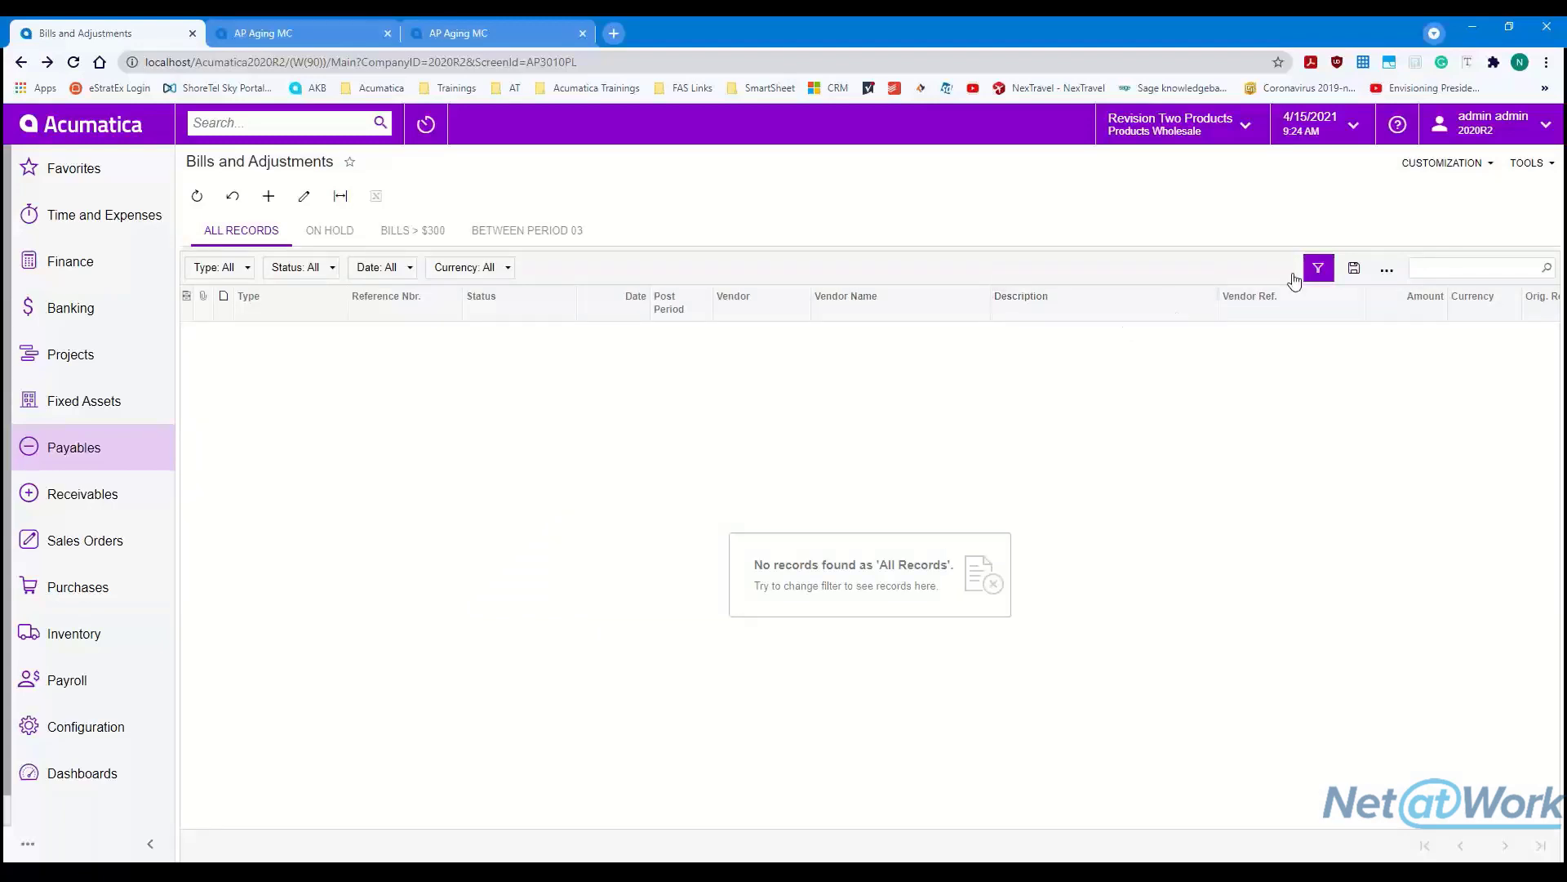
- Change the Vendor condition to Equals and reapply the filter to the Bills and Adjustments list
left_click(1321, 270)
left_click(831, 478)
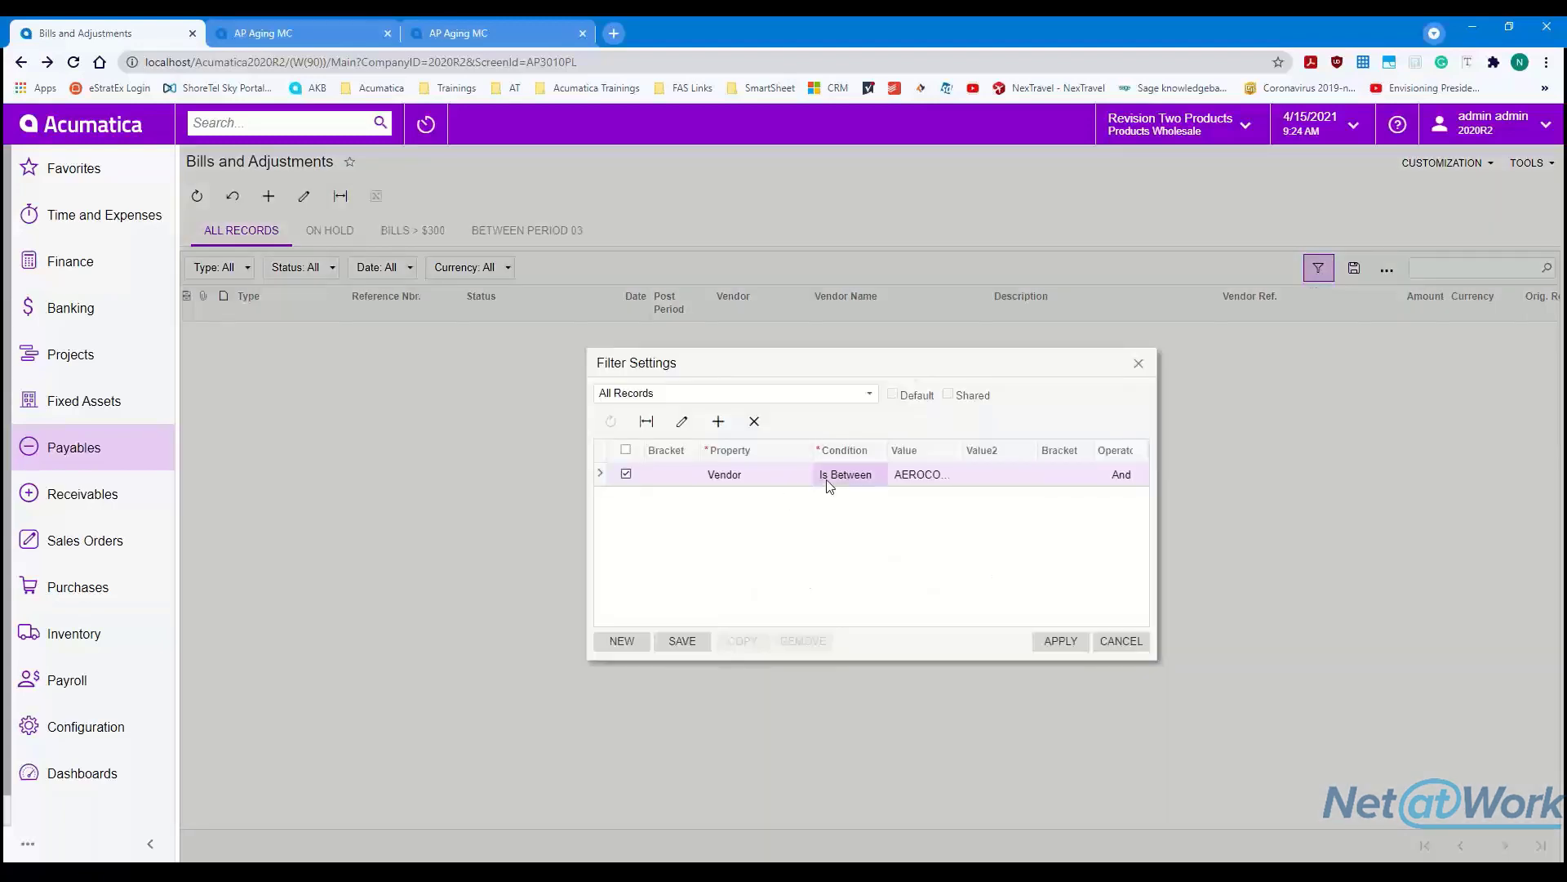
left_click(841, 476)
left_click(839, 498)
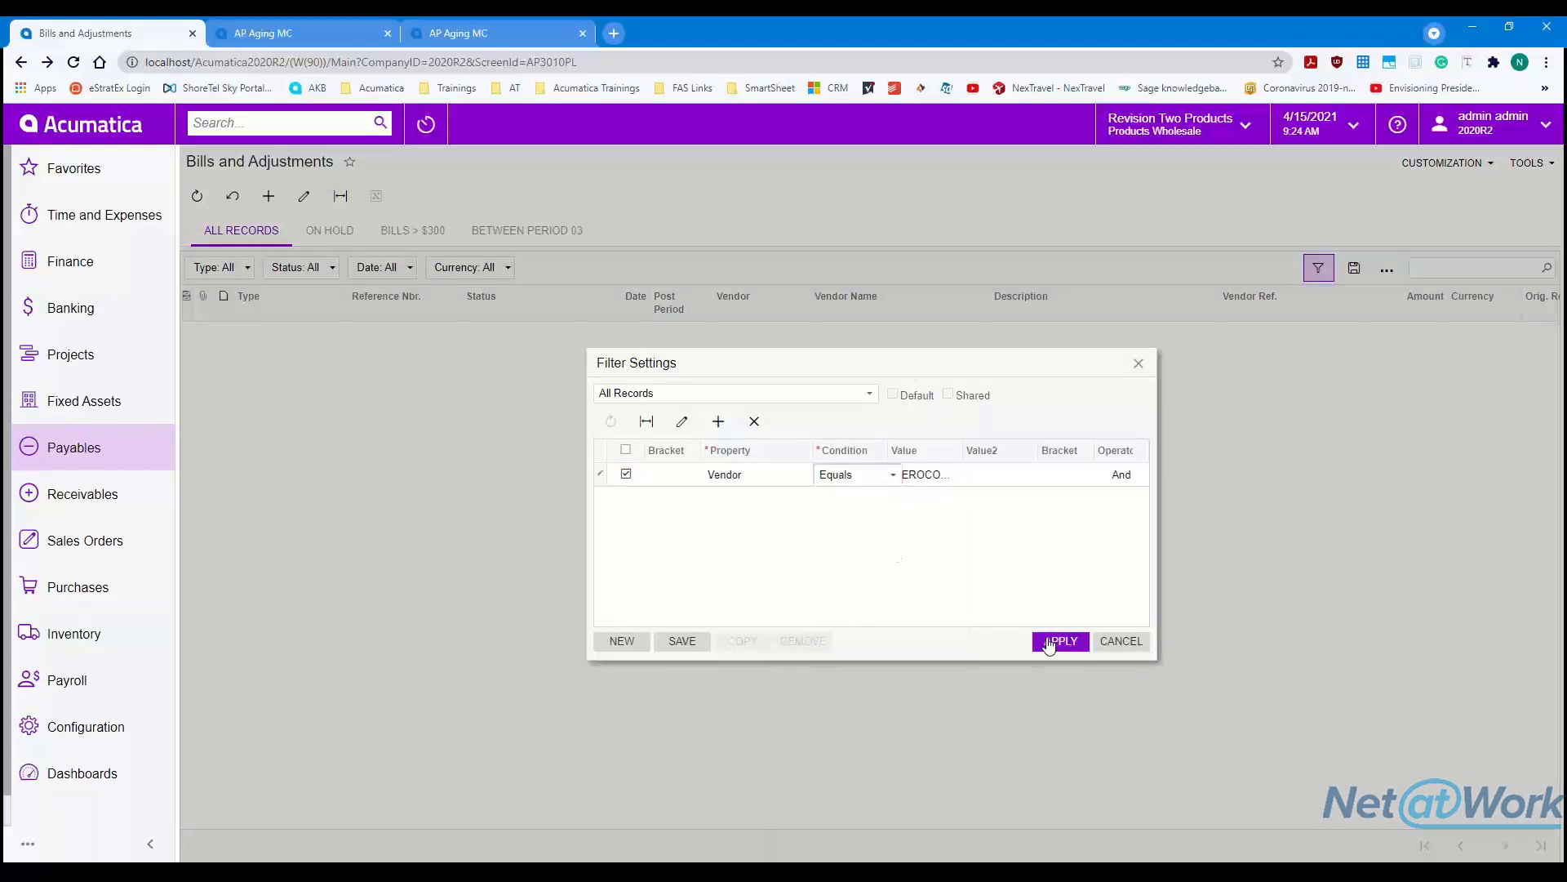
left_click(1053, 641)
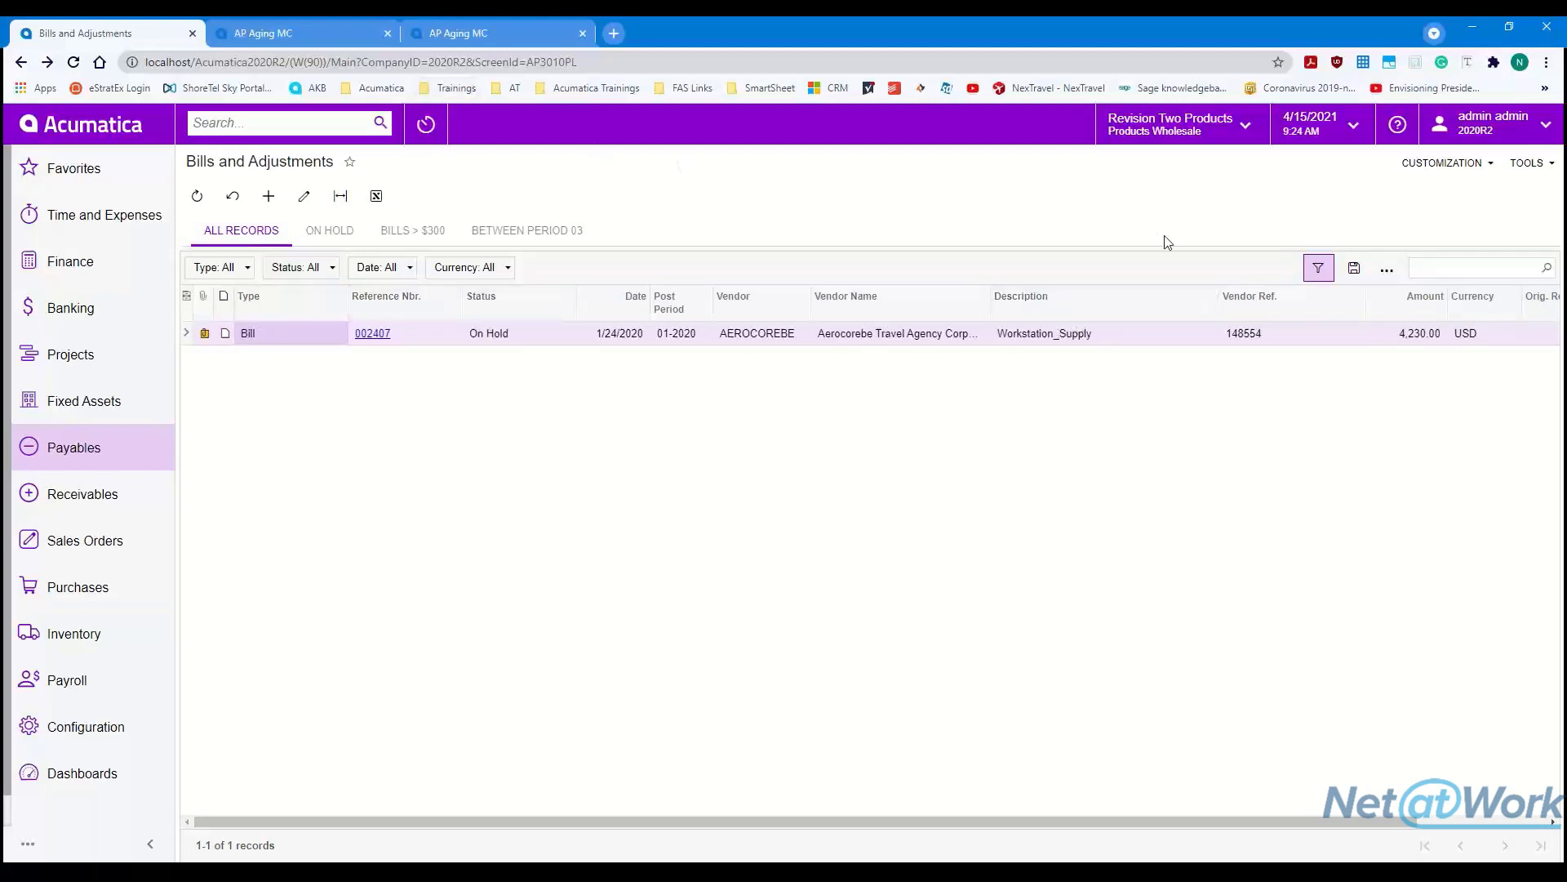
- Compare the original AP Aging MC report, paging through to its fourth page, with the one filtered by due date
left_click(328, 34)
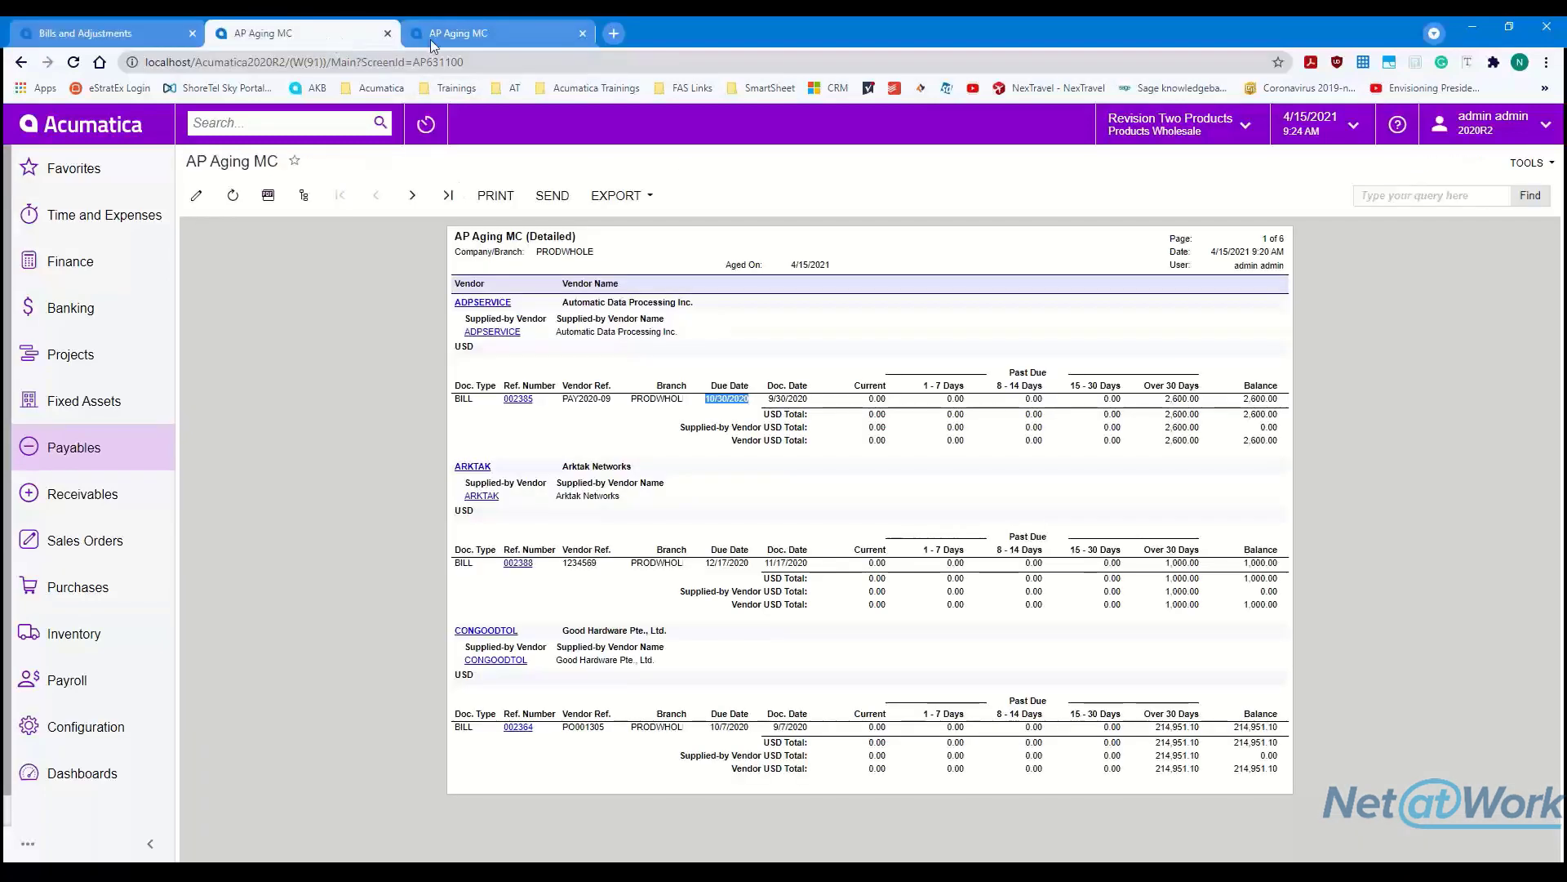
left_click(452, 39)
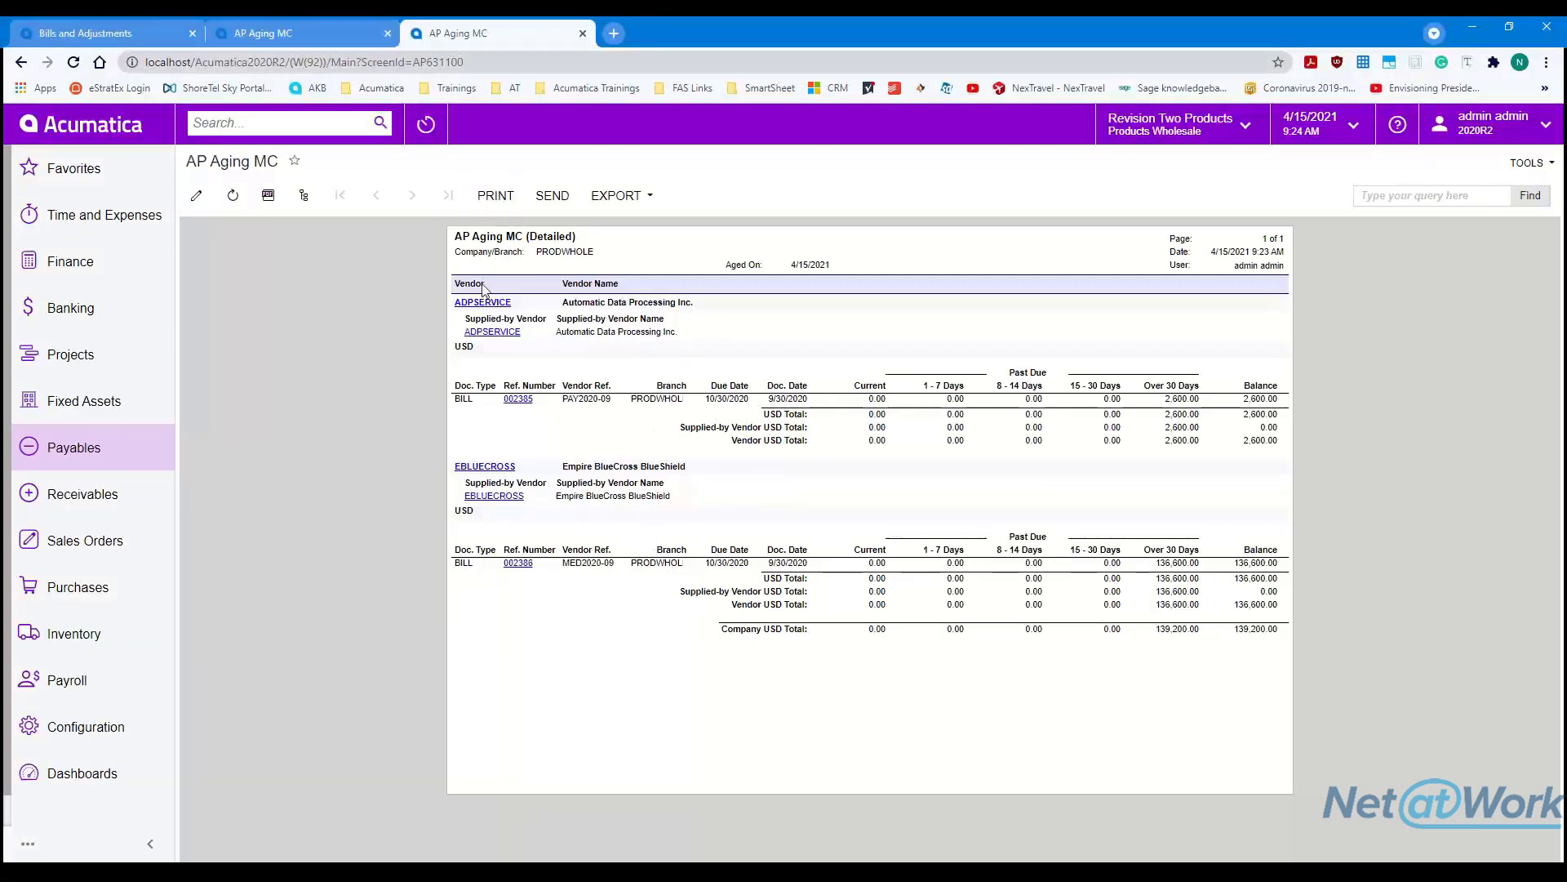
left_click(338, 35)
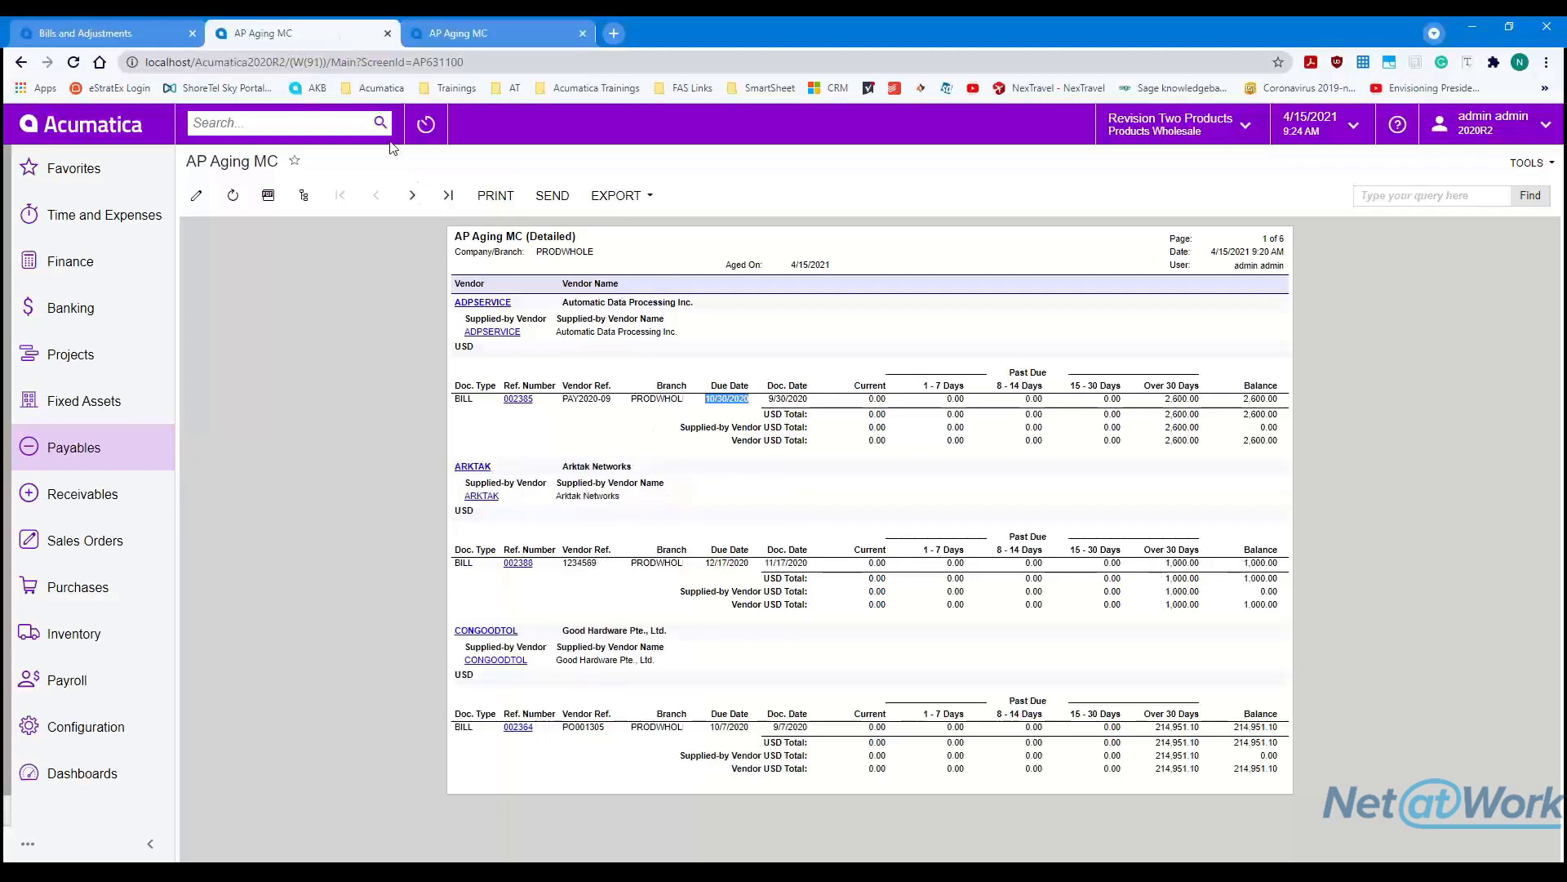
left_click(410, 197)
left_click(411, 197)
left_click(411, 198)
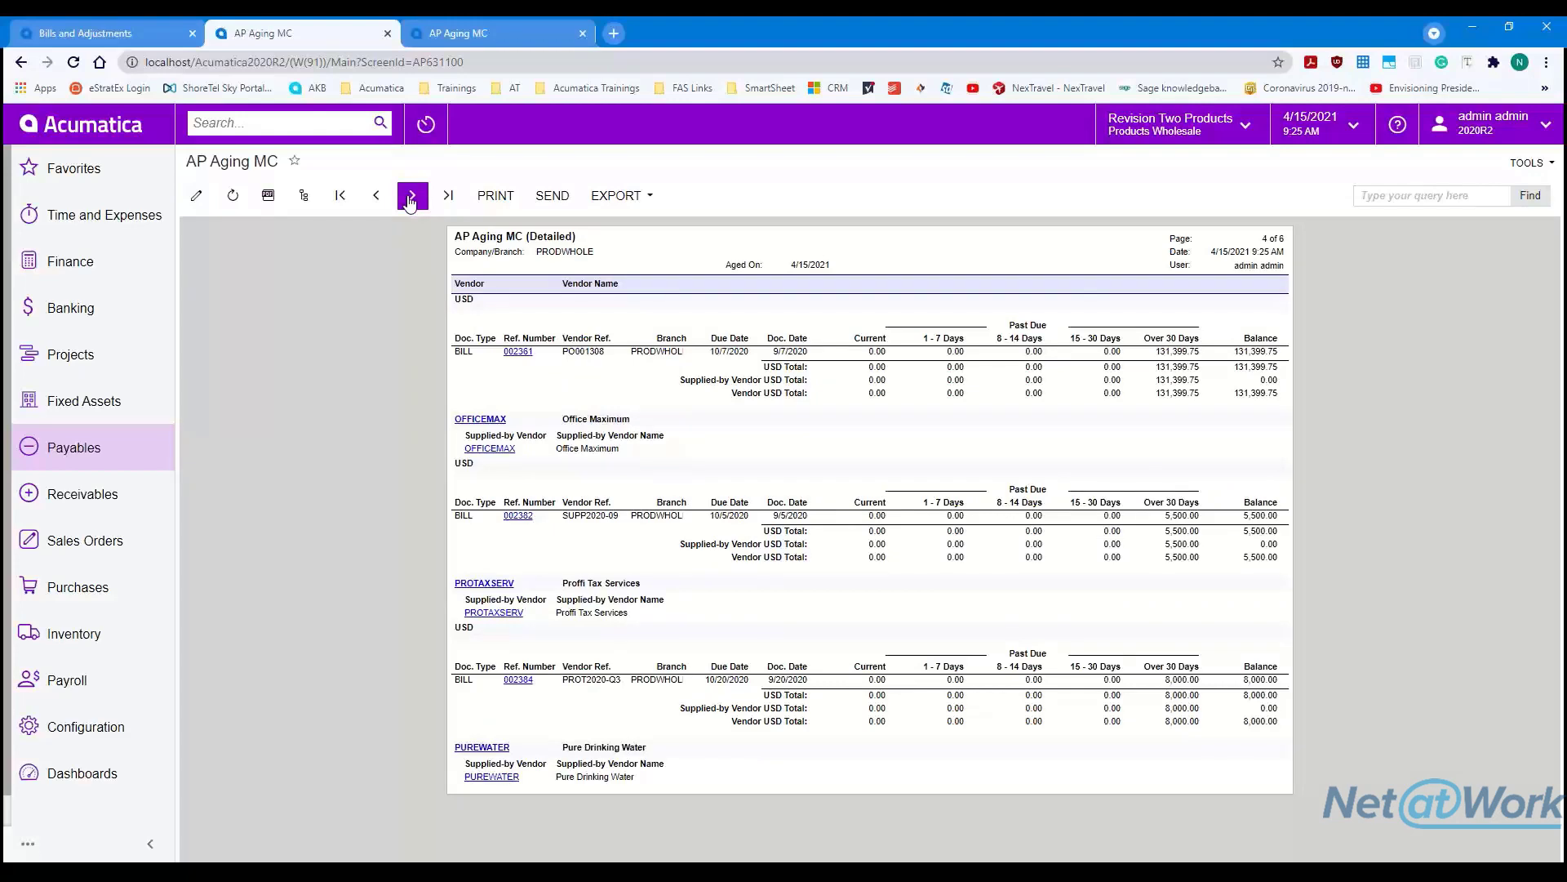
left_click(477, 35)
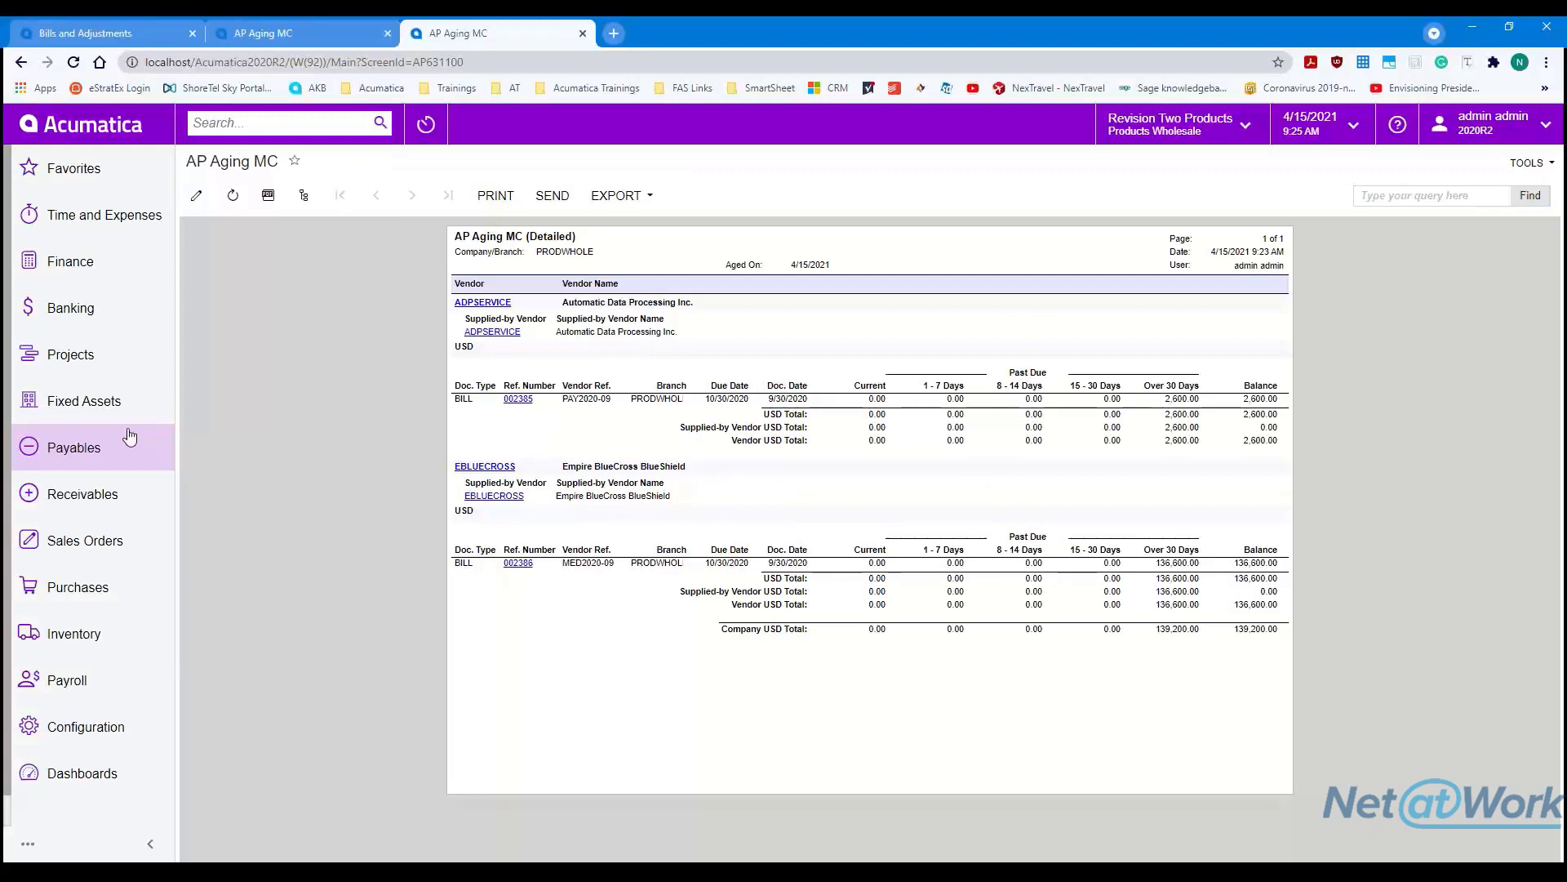
- Open the Payables Bills and Adjustments list and the AEROCOREBE bill described as Workstation_Supply
left_click(96, 401)
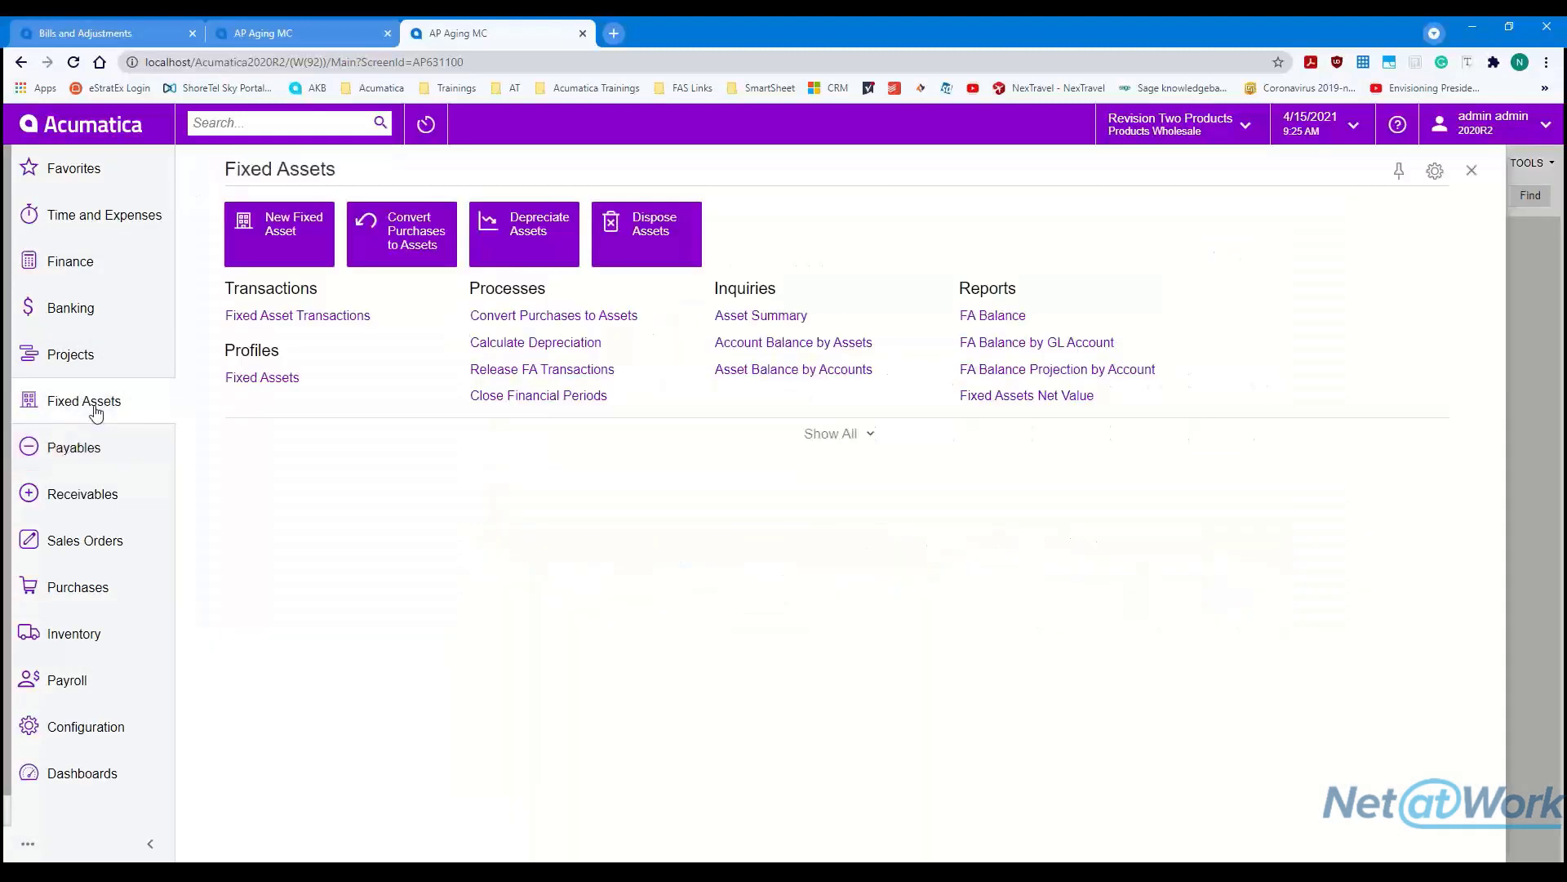
left_click(105, 451)
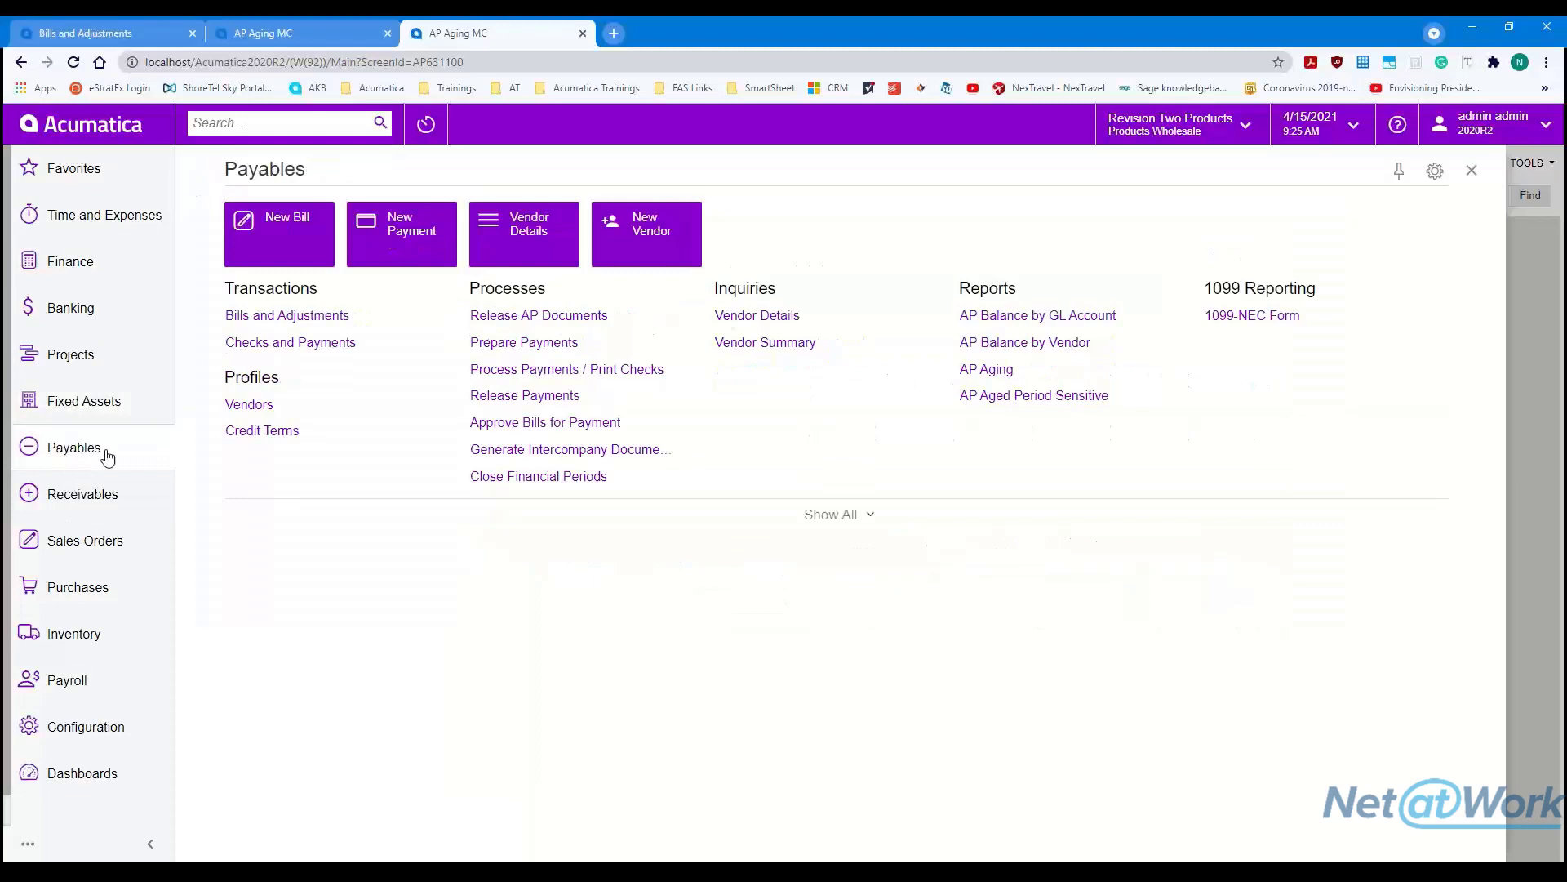
left_click(275, 317)
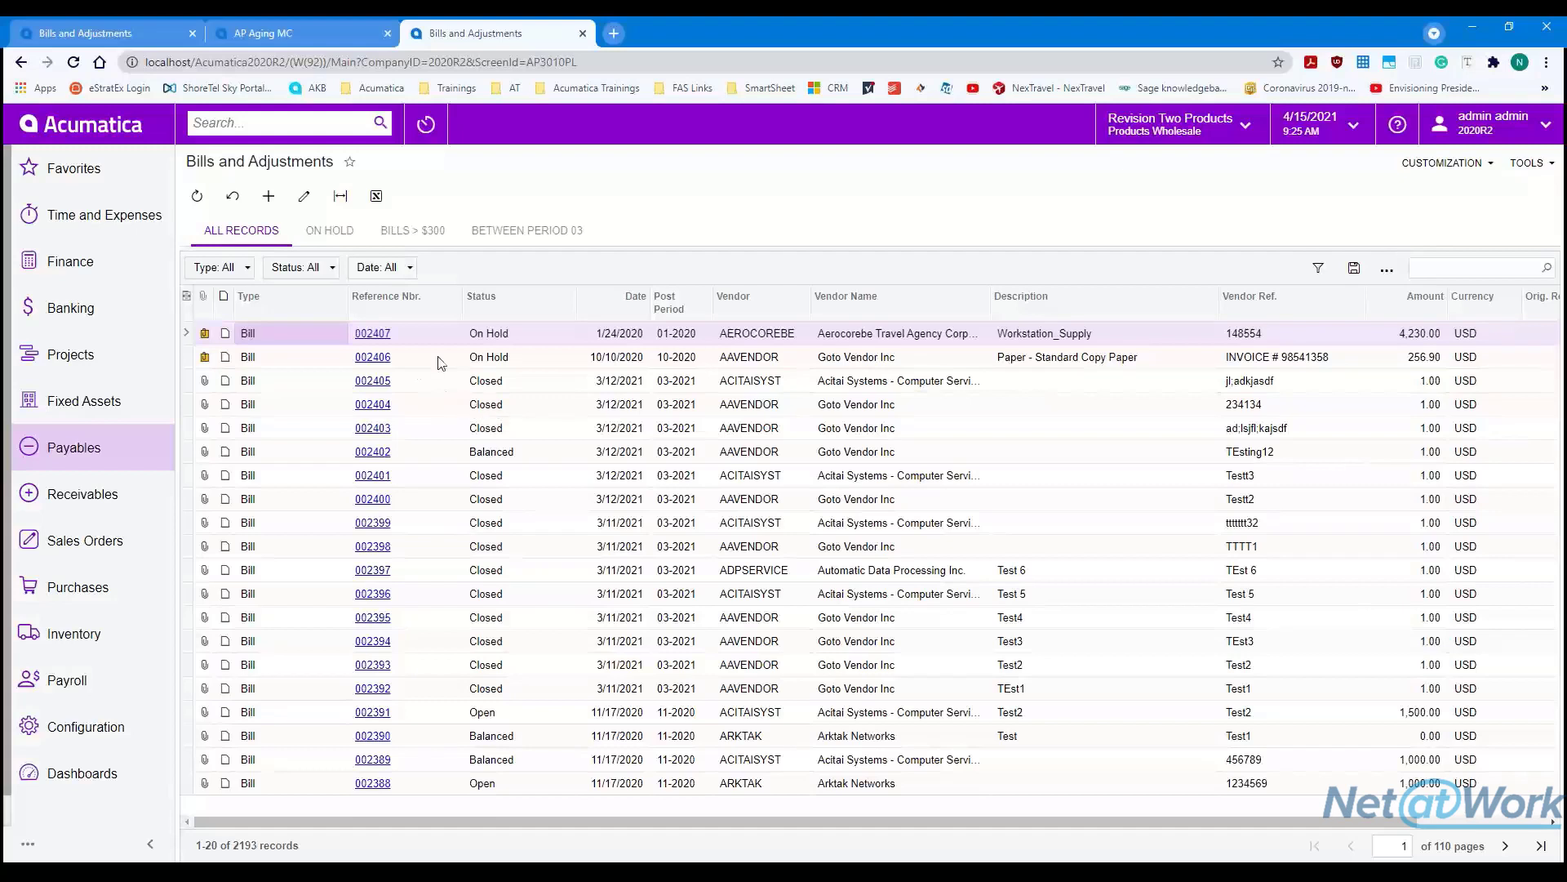
left_click(373, 334)
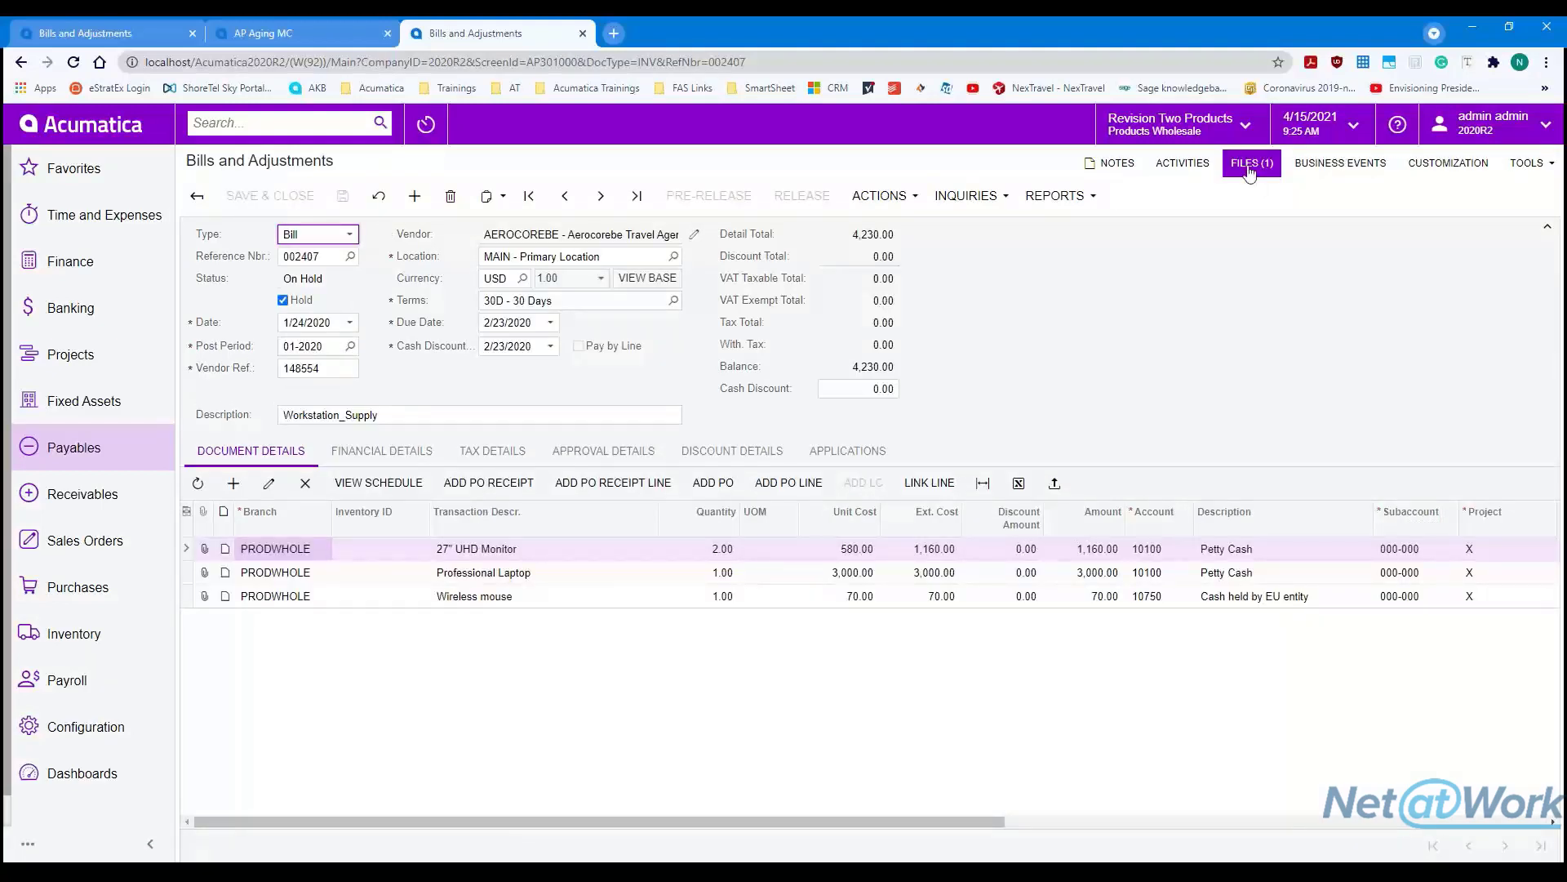
- Show the bill's attached files and try to remove the link to Example-1.pdf
left_click(1240, 165)
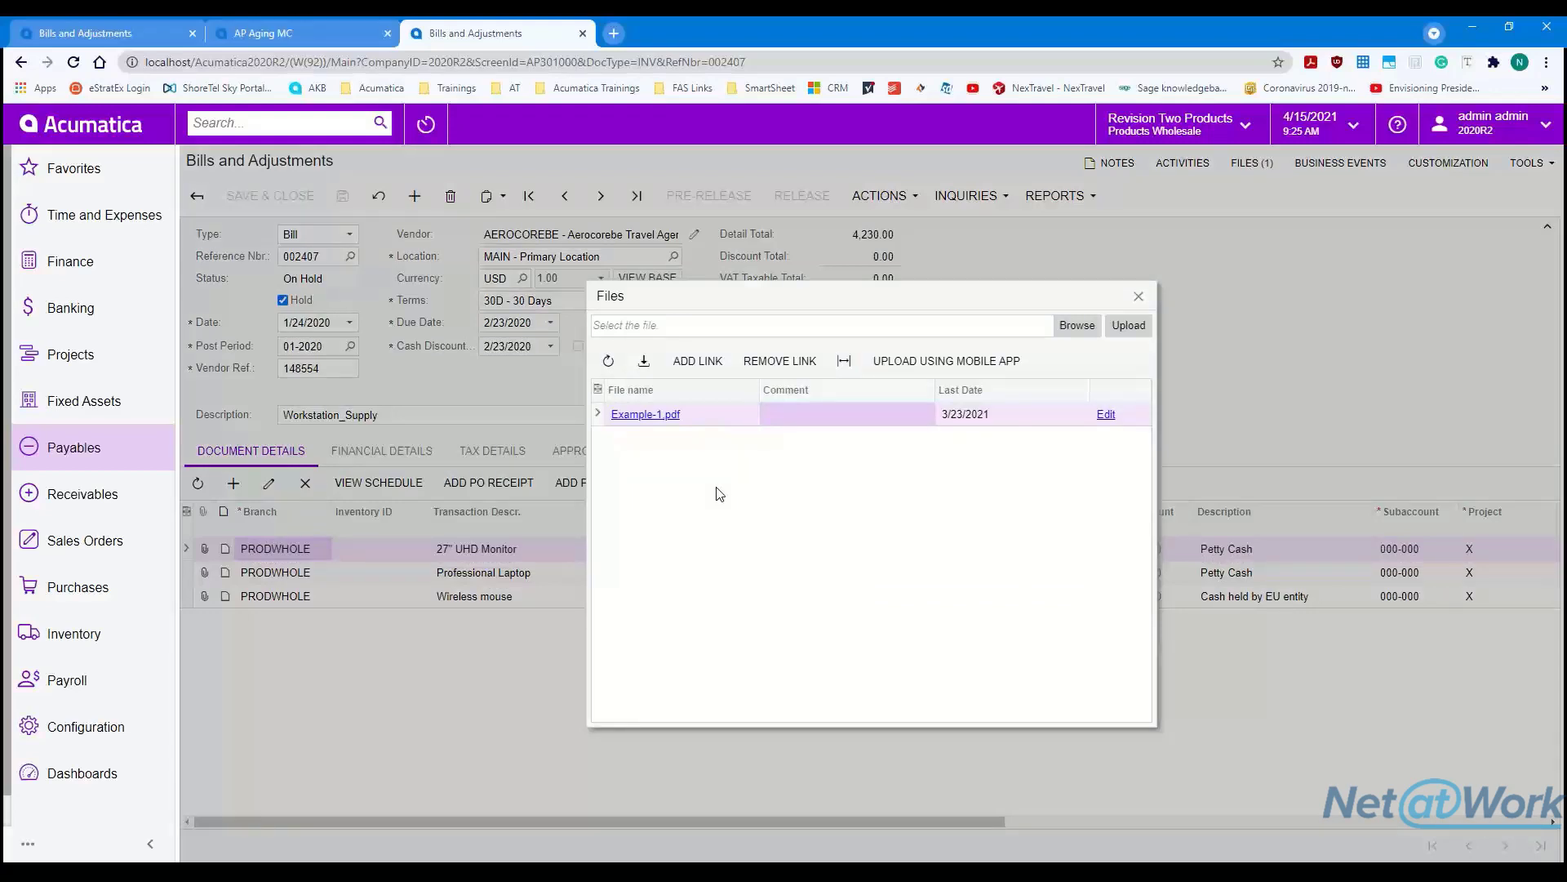
left_click(794, 367)
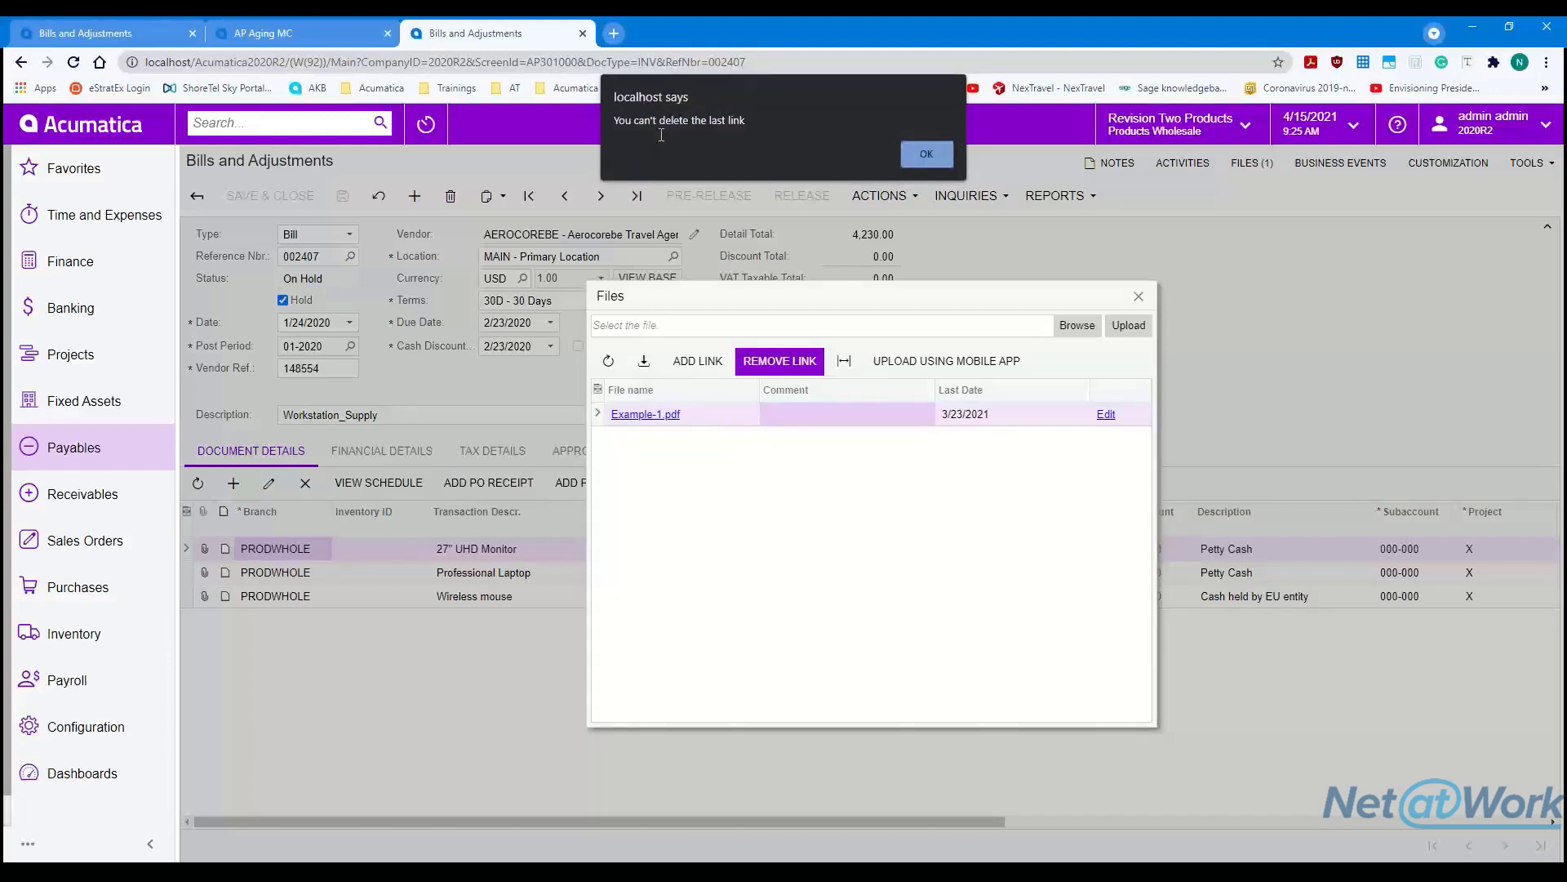
left_click(928, 153)
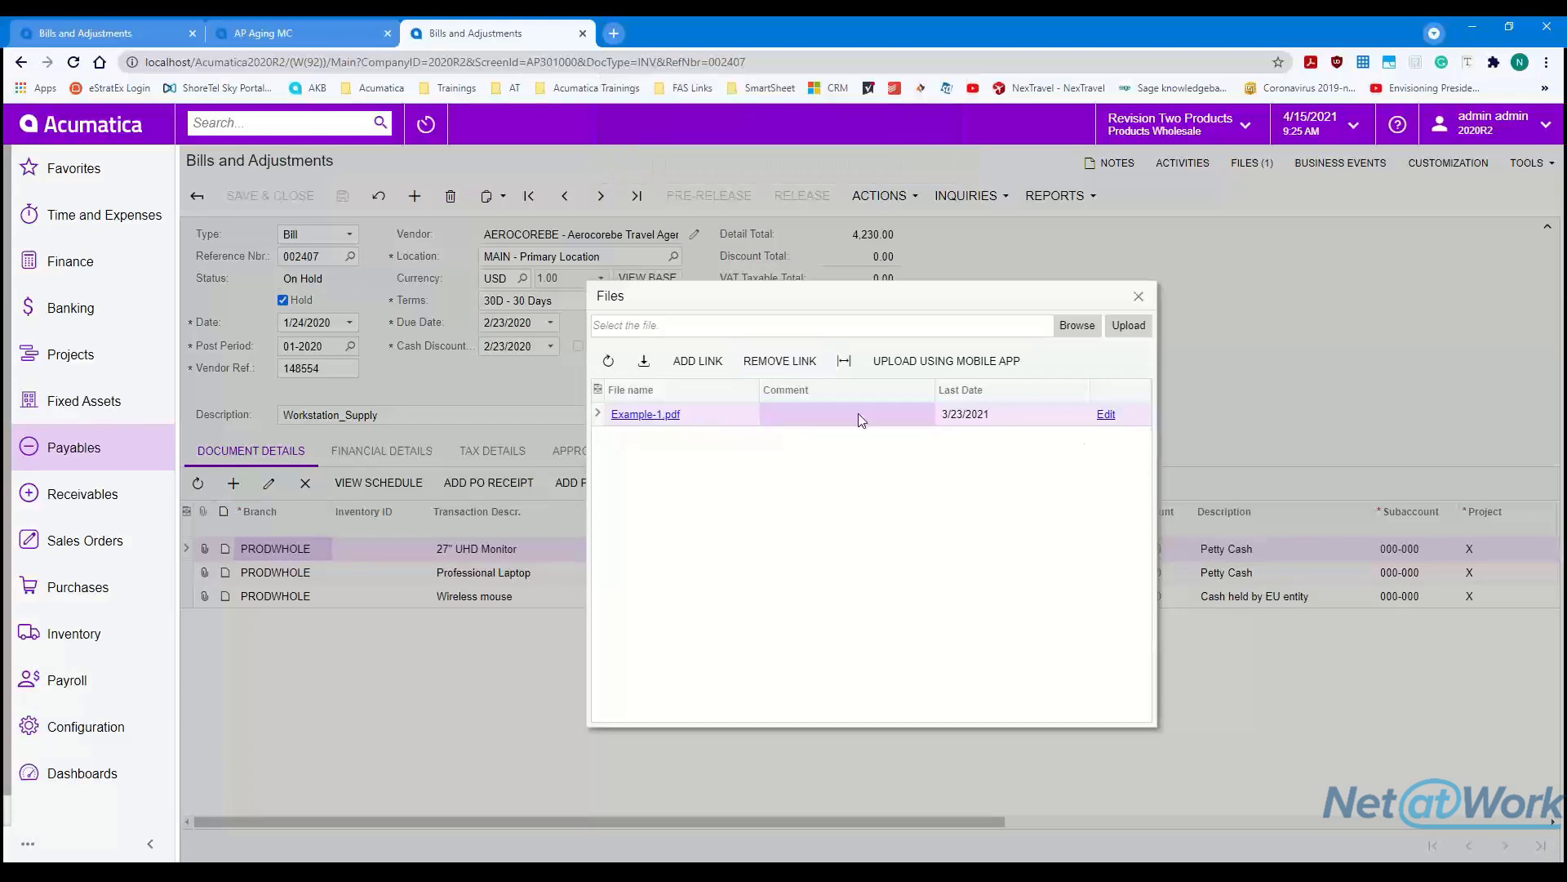
- Delete the Example-1.pdf record in File Maintenance and refresh the bill's list of attached files
left_click(1107, 416)
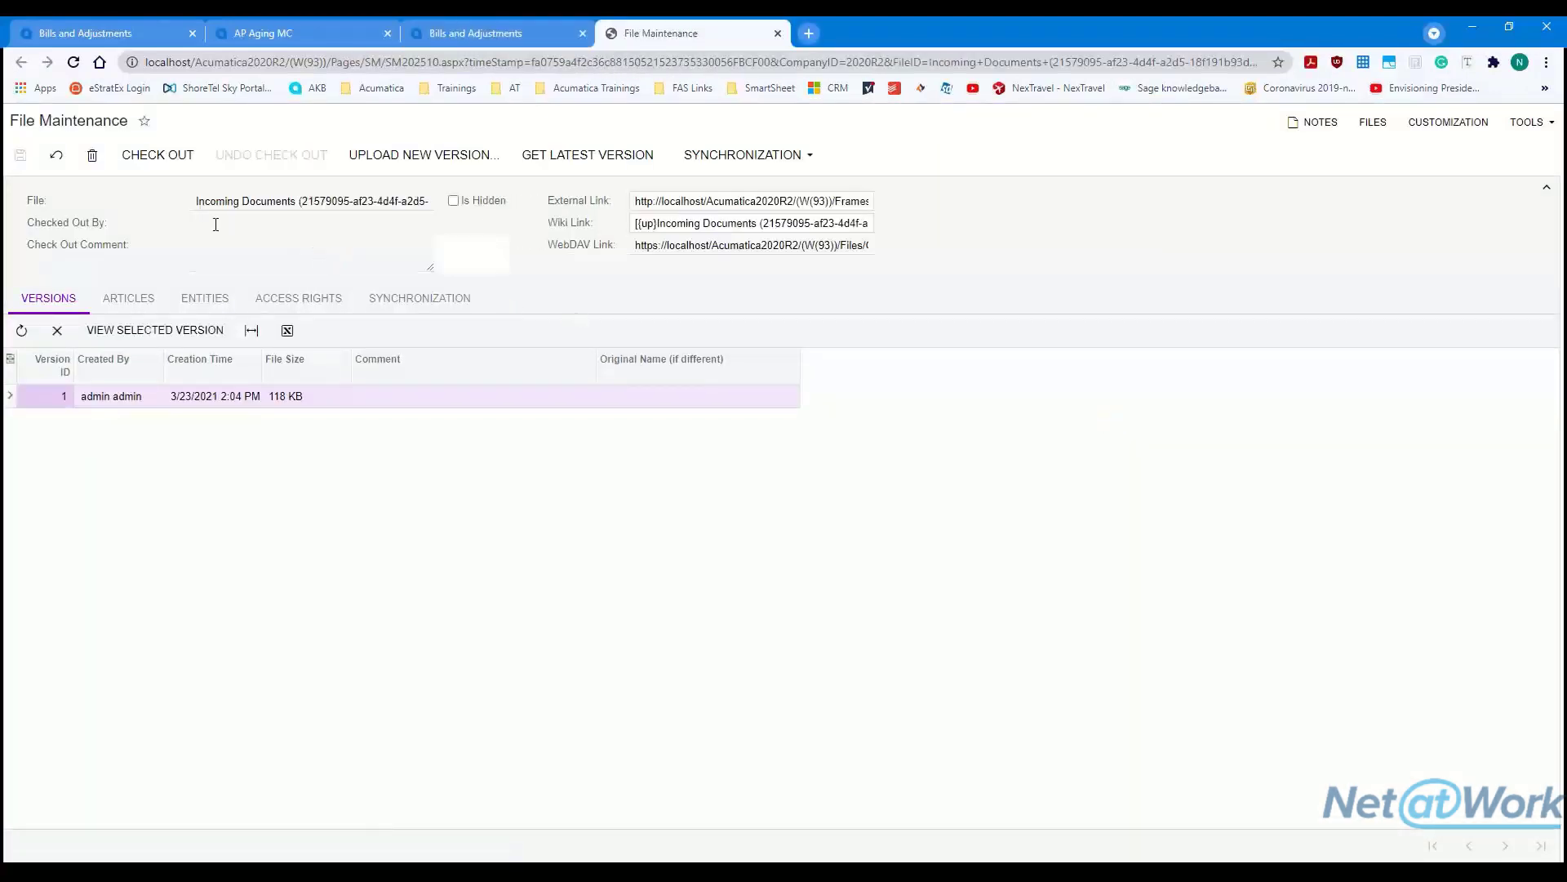
left_click(93, 157)
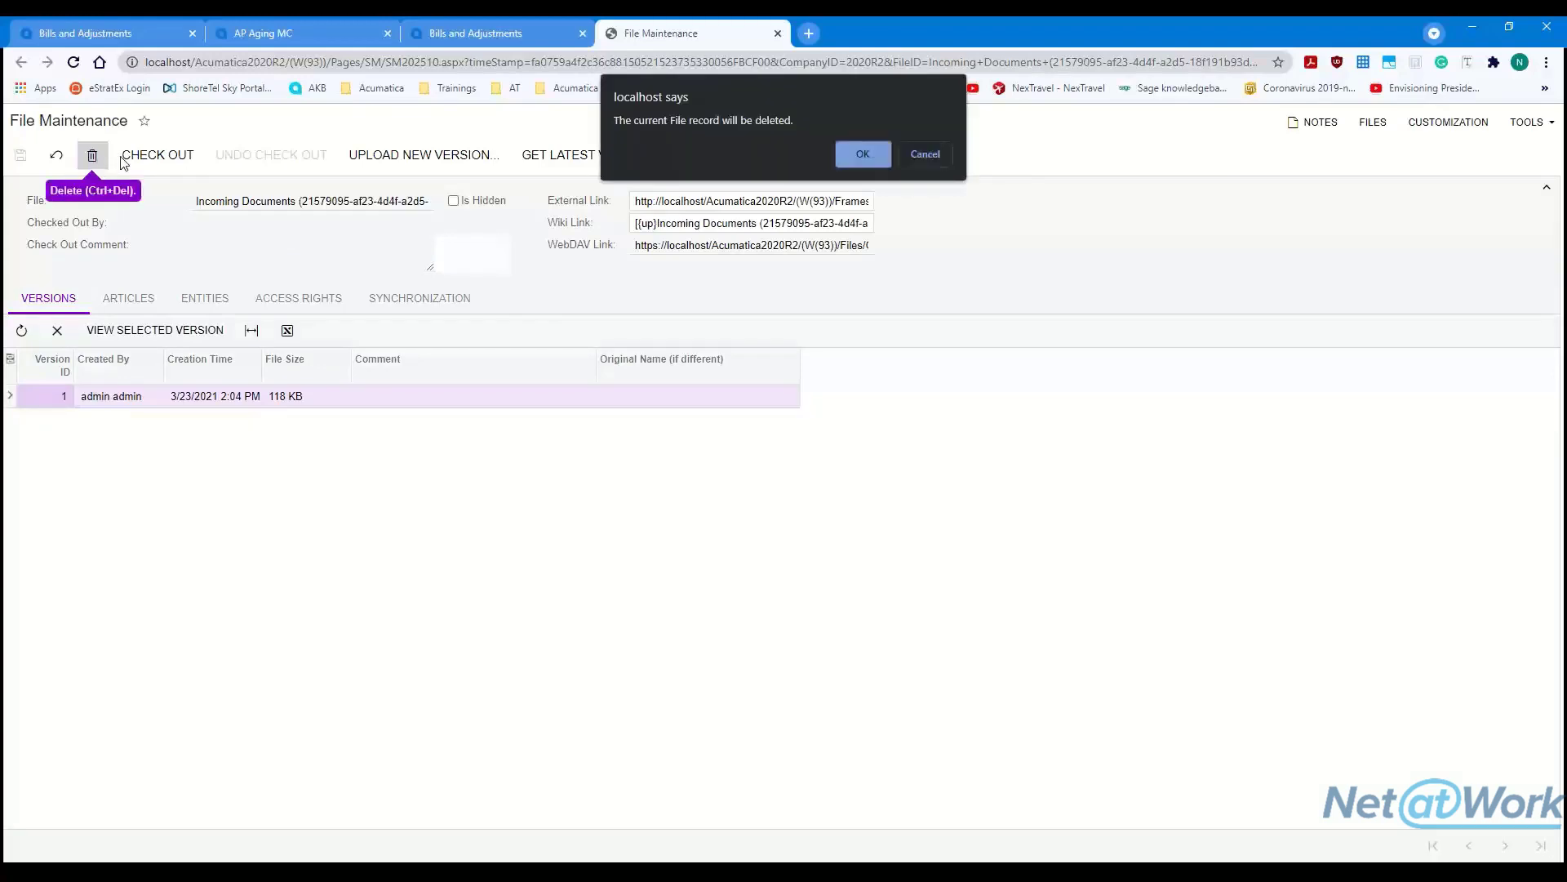
left_click(861, 154)
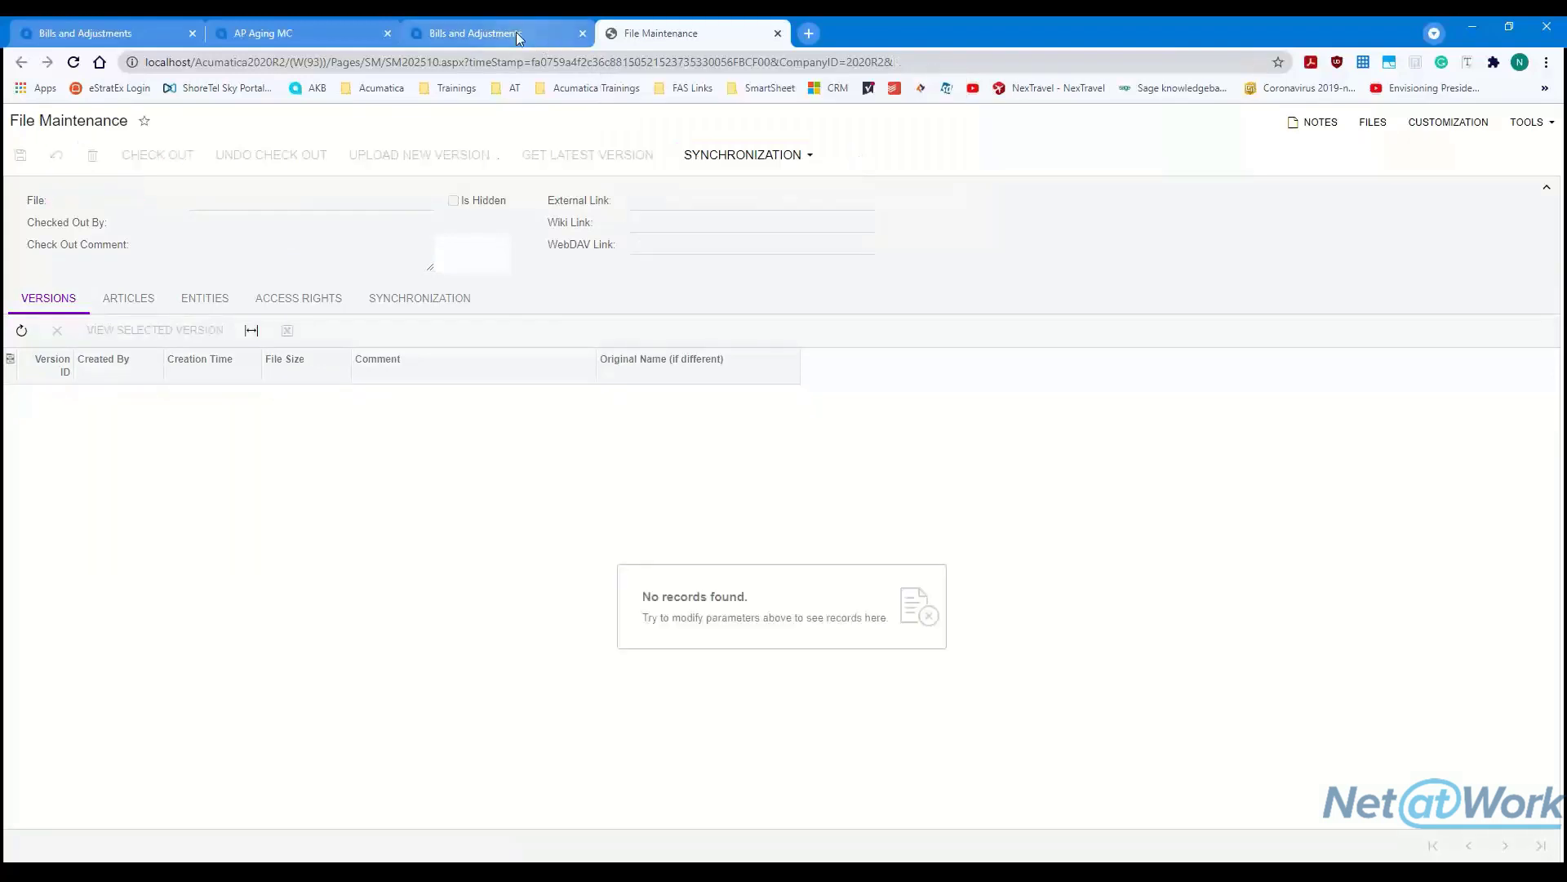
left_click(515, 33)
left_click(608, 362)
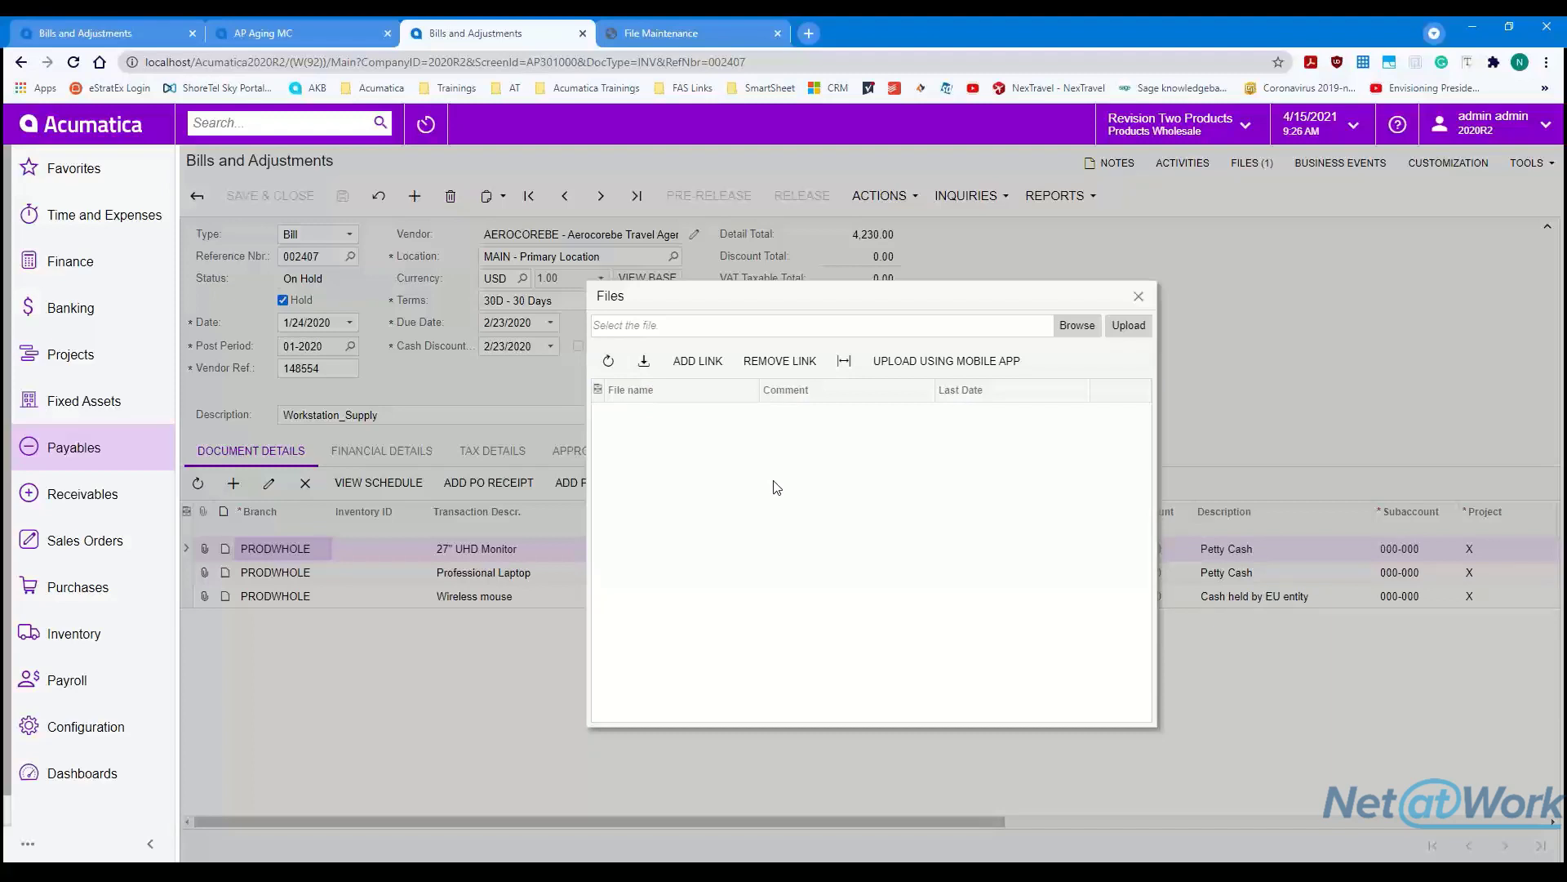
- Close the bill's attached files list and the emptied File Maintenance page
left_click(1139, 296)
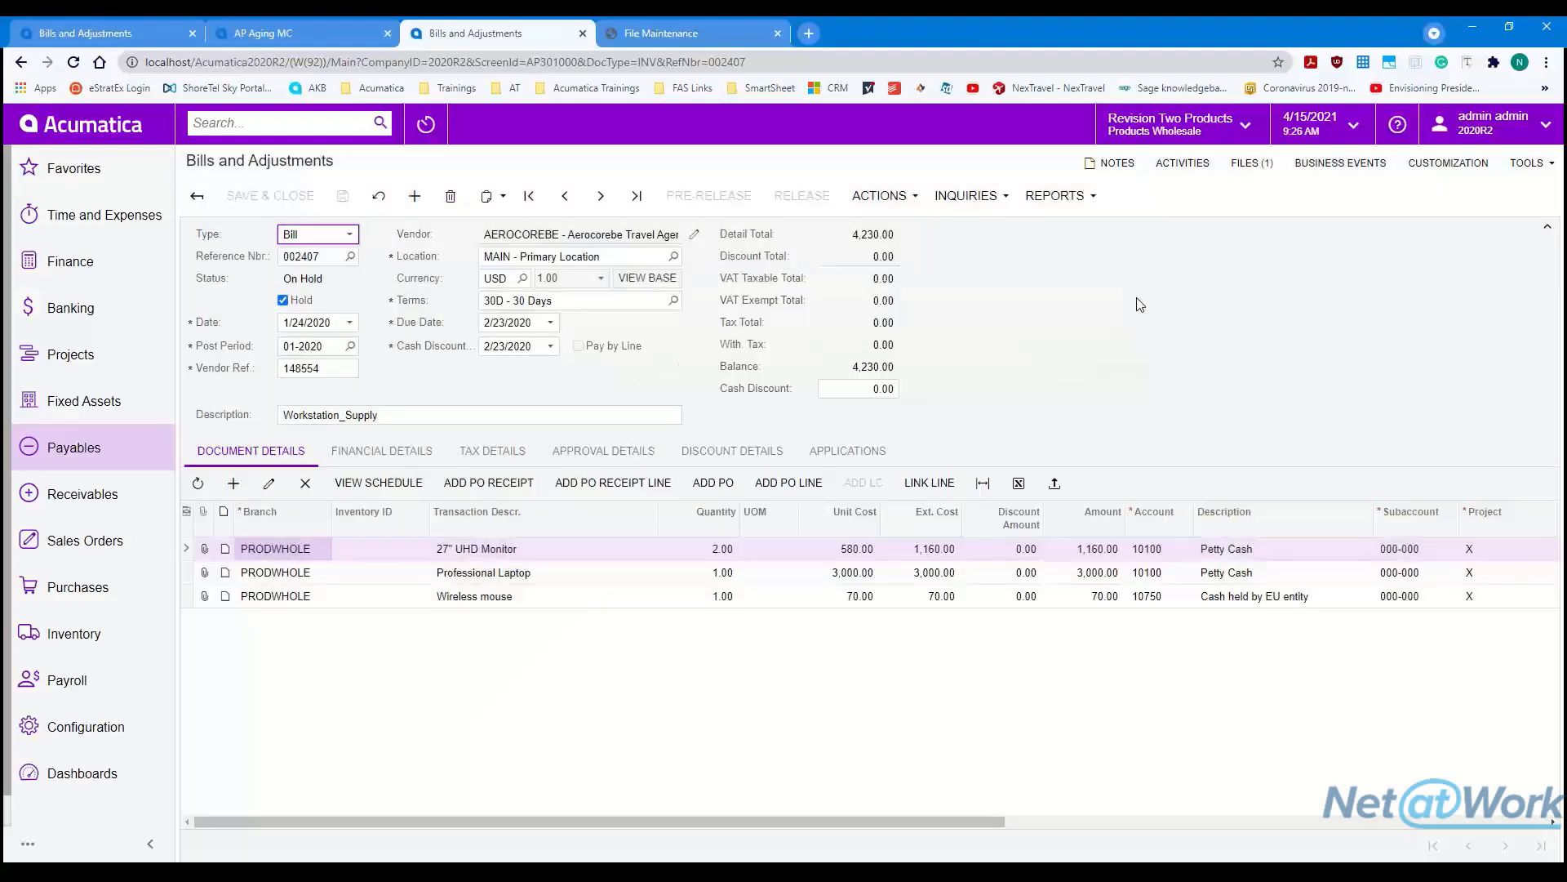
left_click(694, 42)
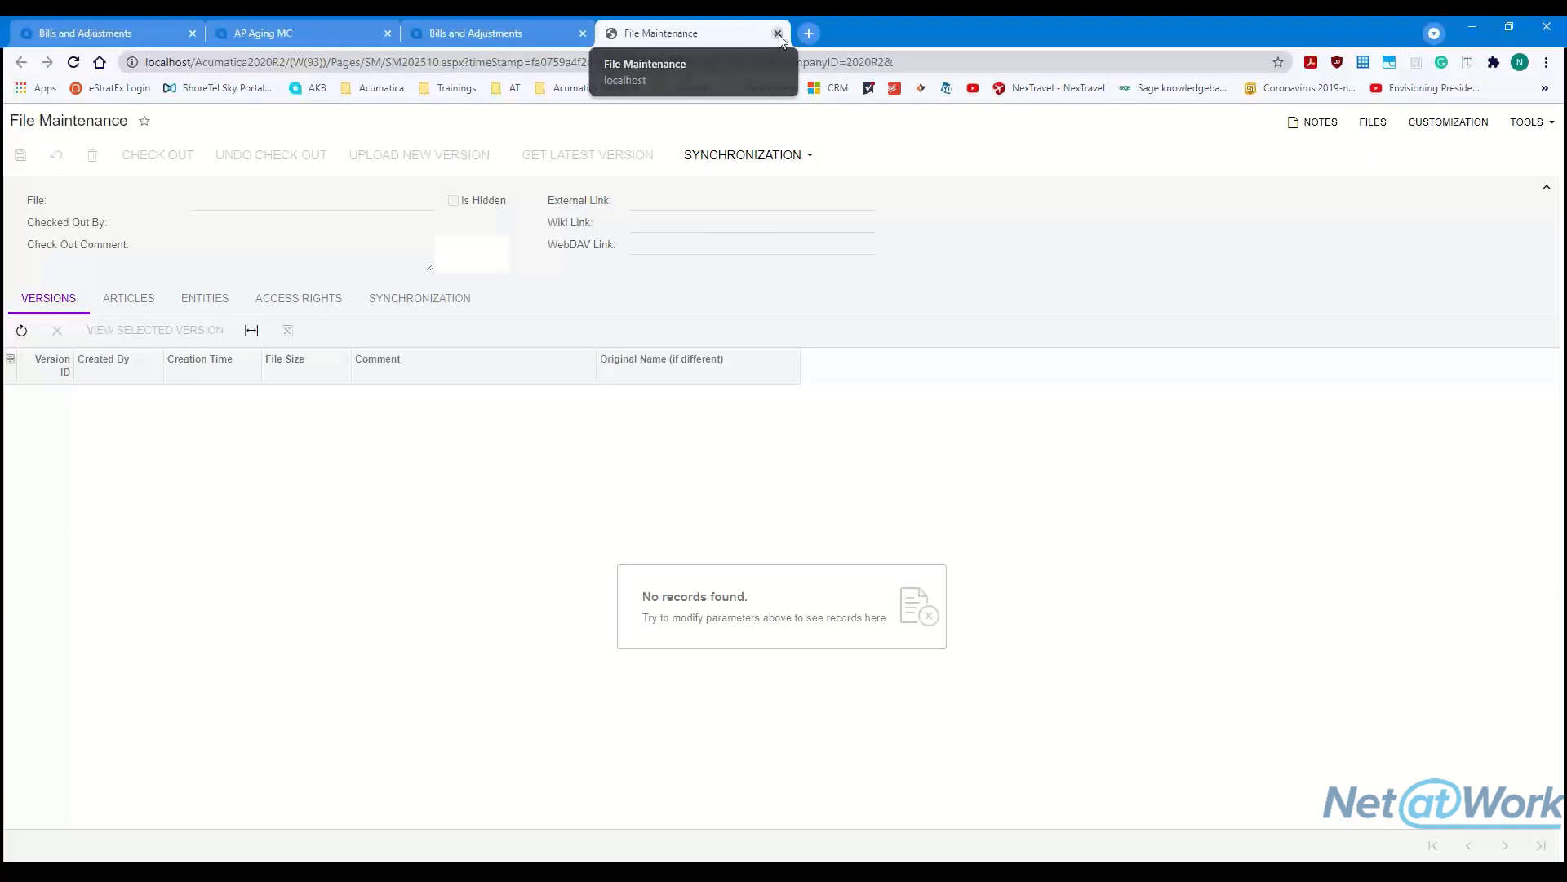
left_click(778, 34)
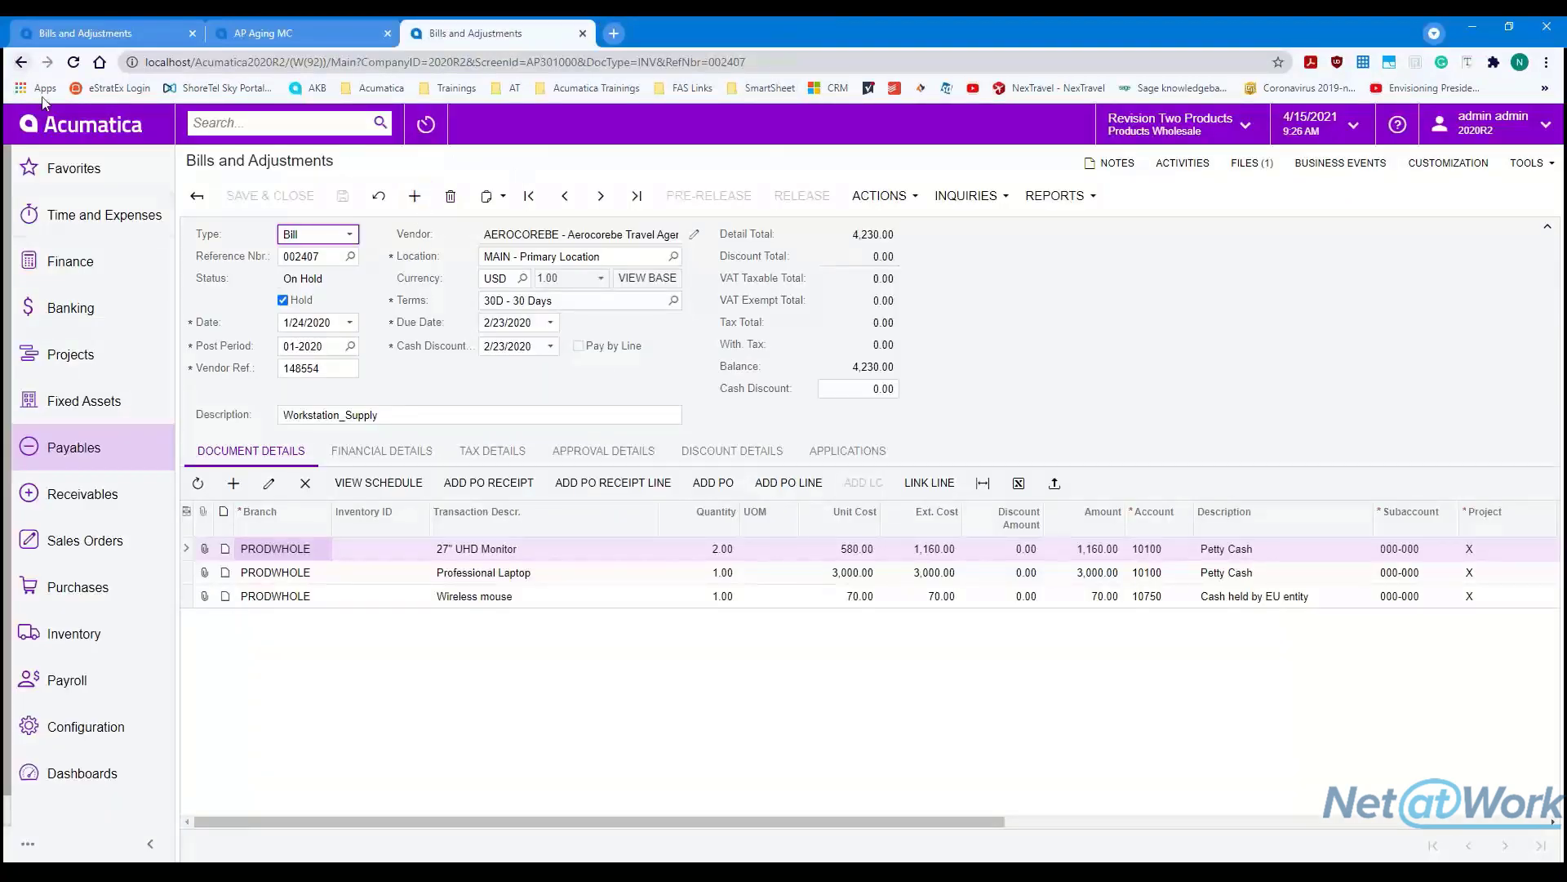
- Return to the Bills and Adjustments list, open the Paper - Standard Copy Paper bill and show its attached files
left_click(132, 451)
left_click(307, 323)
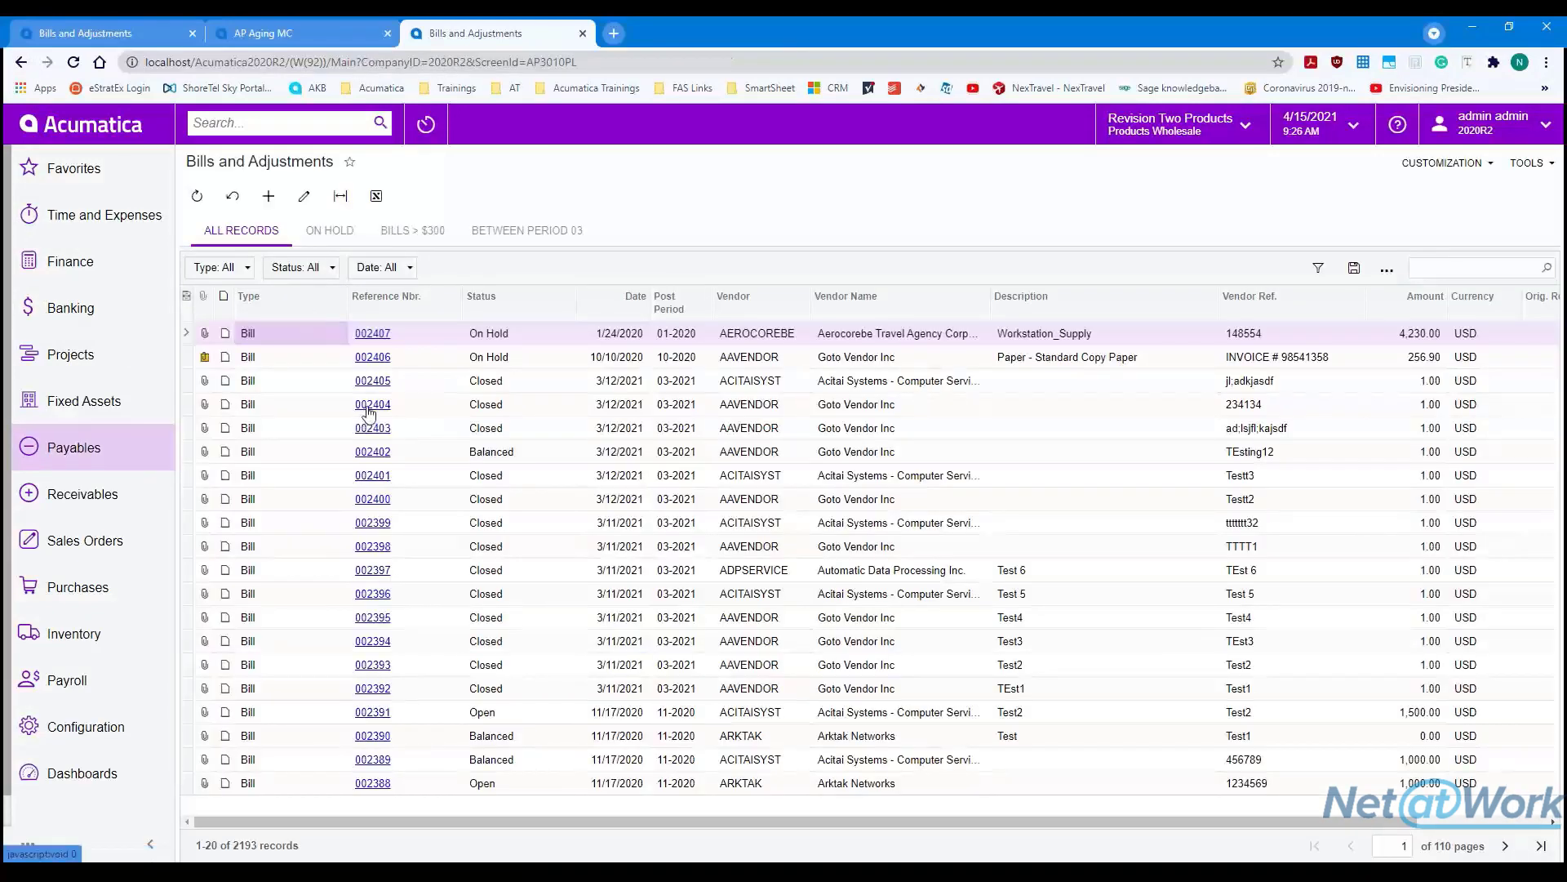
left_click(372, 357)
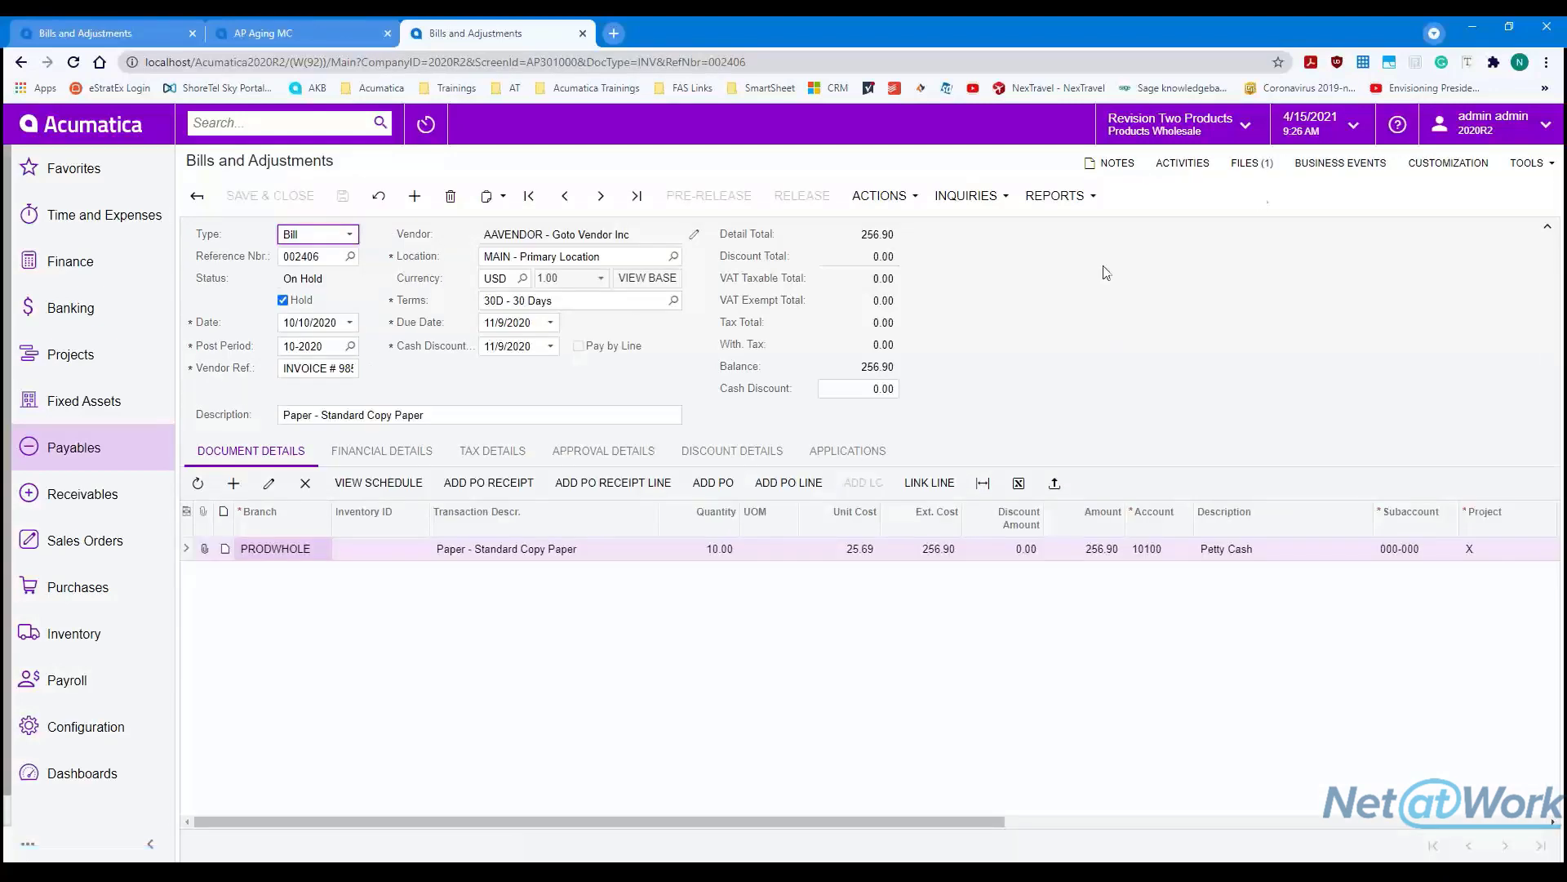
left_click(1261, 163)
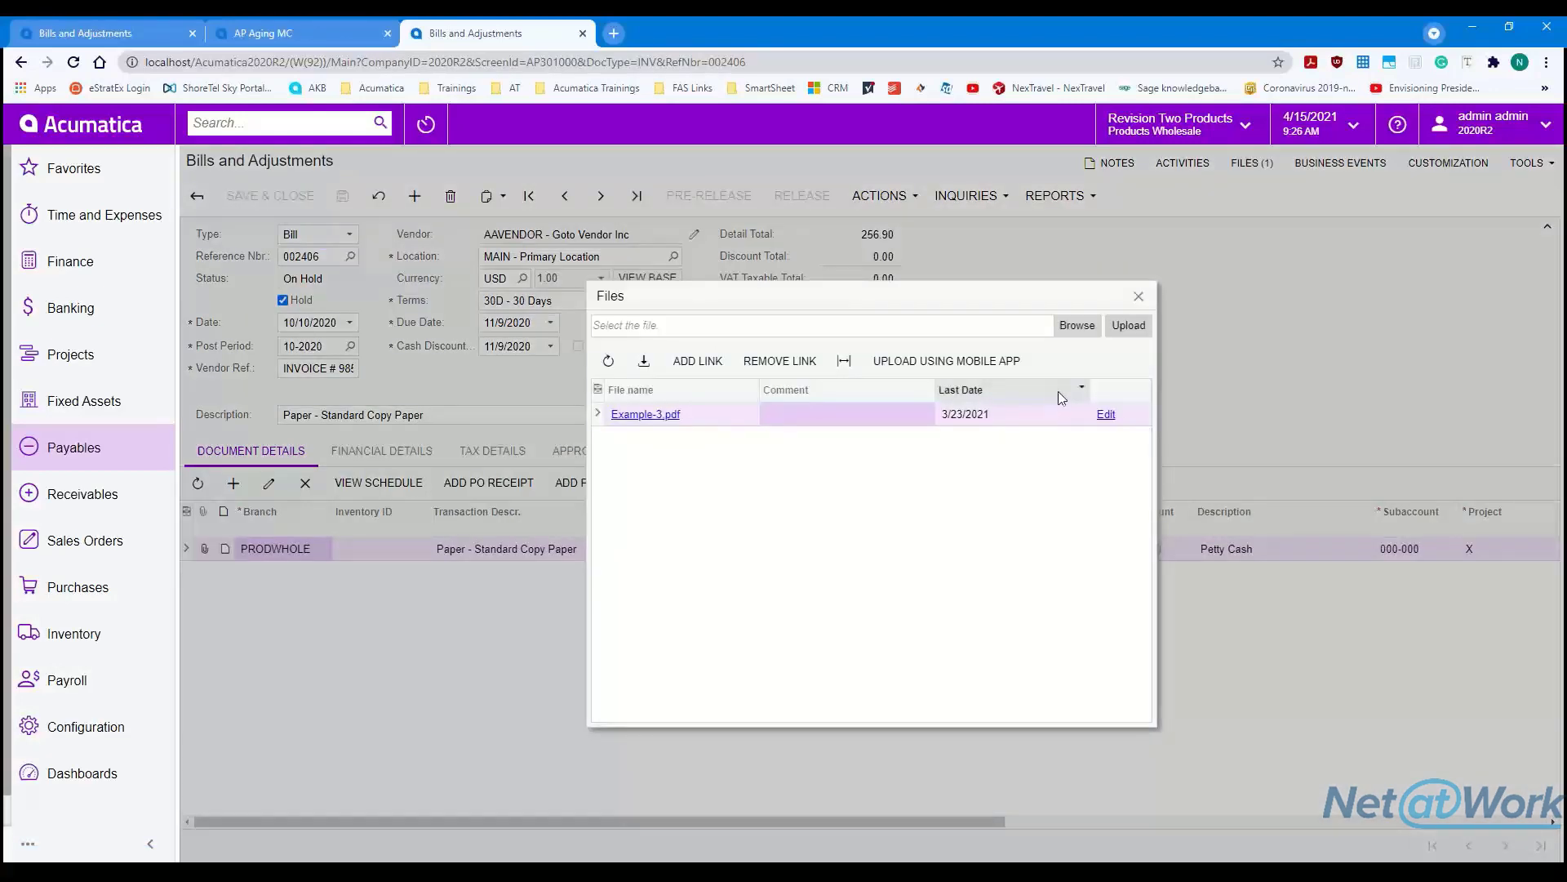
- Open the File Maintenance record of Example-3.pdf and request a view of version 1, cancelling the download
left_click(1107, 416)
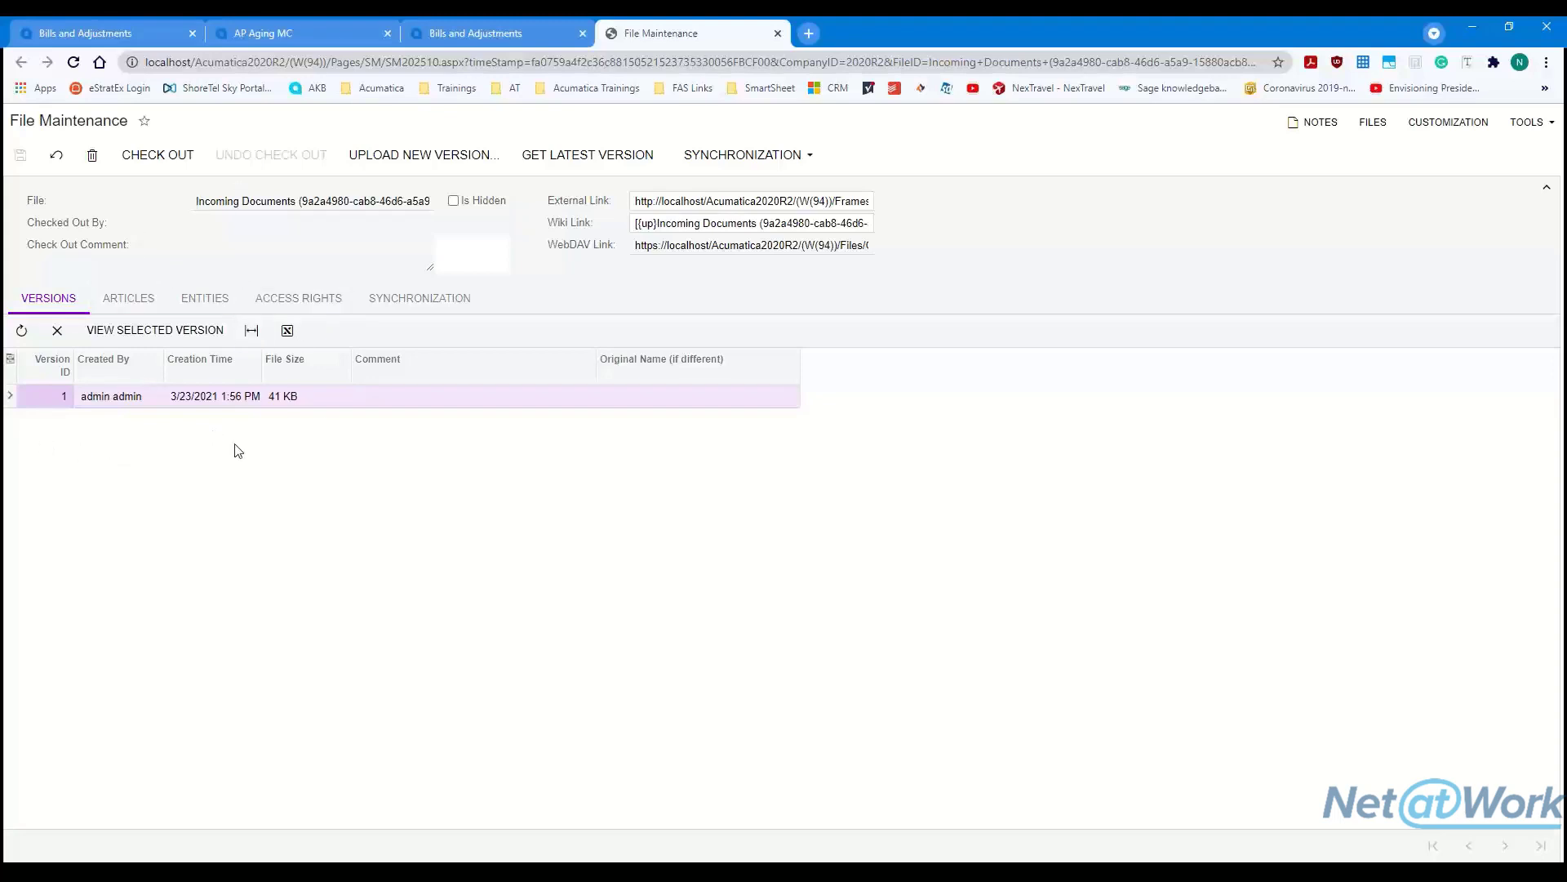
left_click(190, 400)
left_click(151, 330)
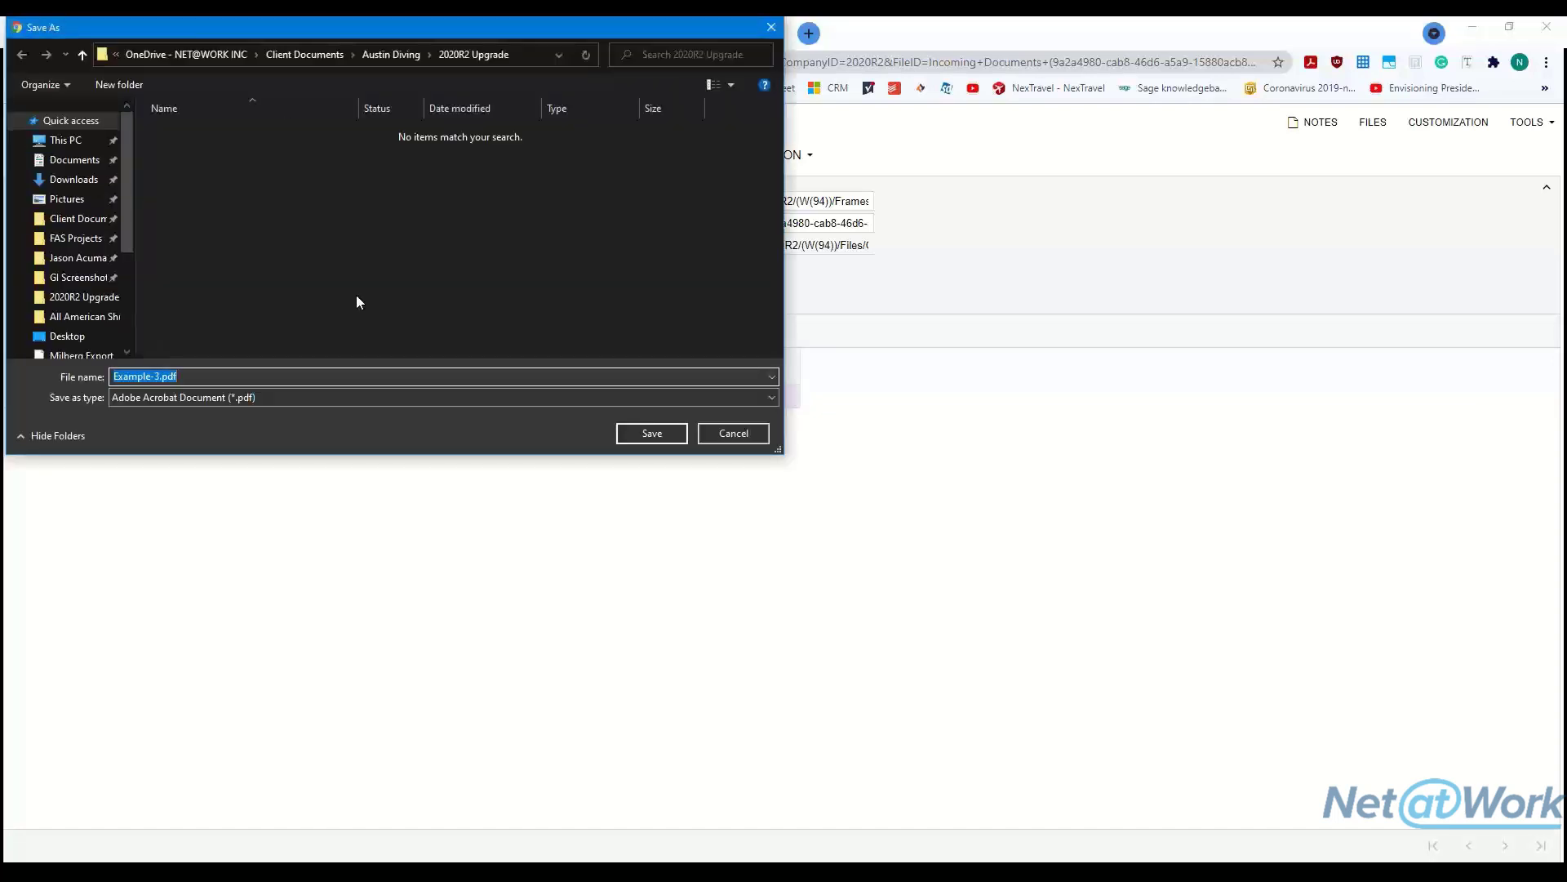
left_click(752, 431)
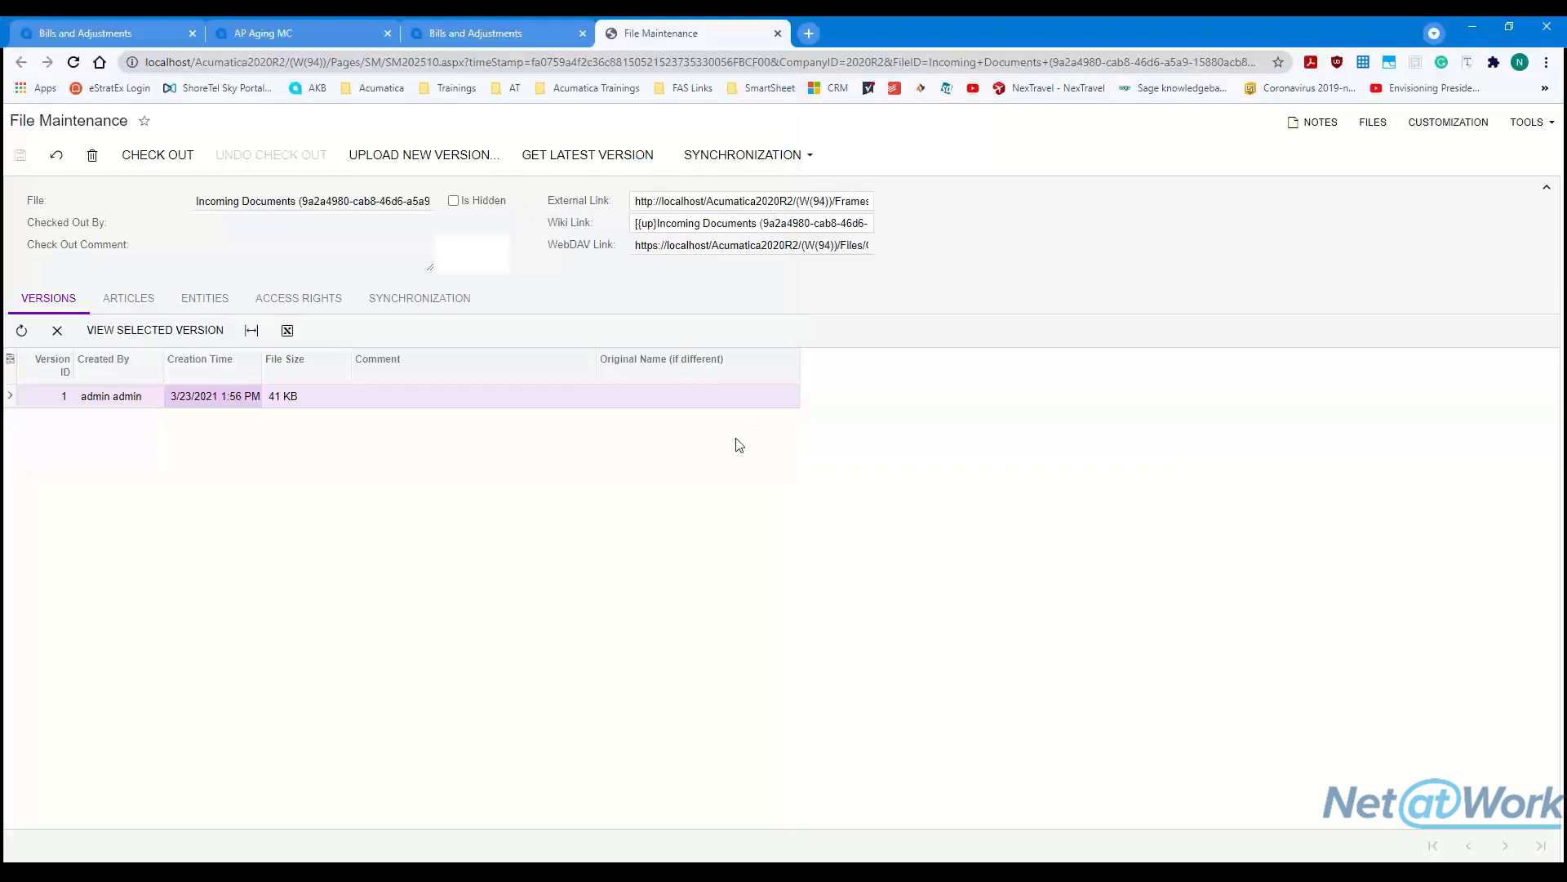
- Review the file's articles, entities, access rights and synchronization settings, and close its File Maintenance page
left_click(138, 299)
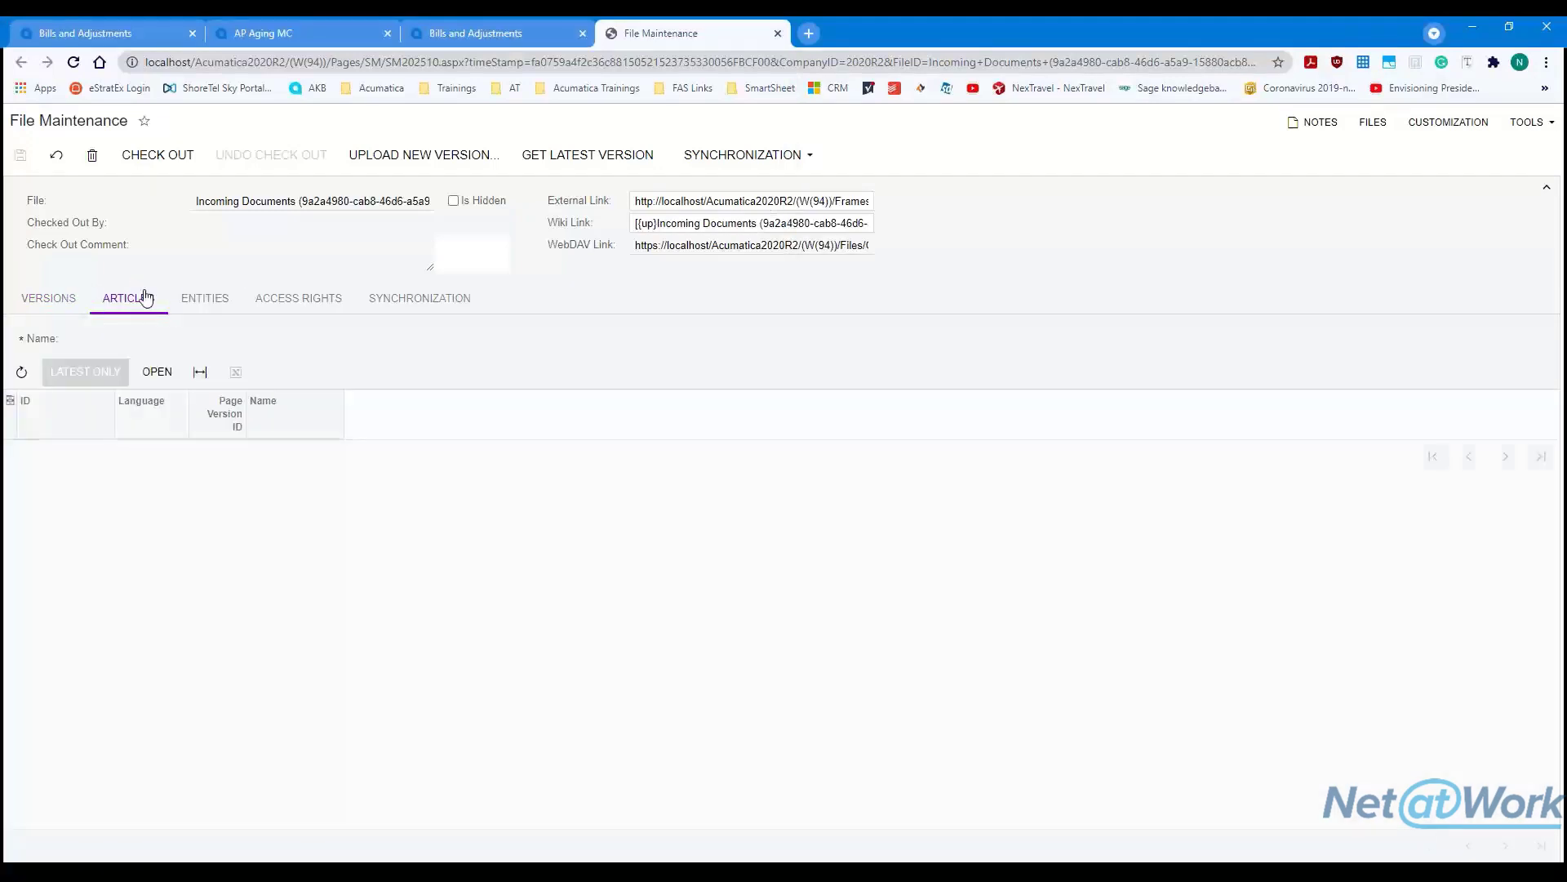
left_click(188, 300)
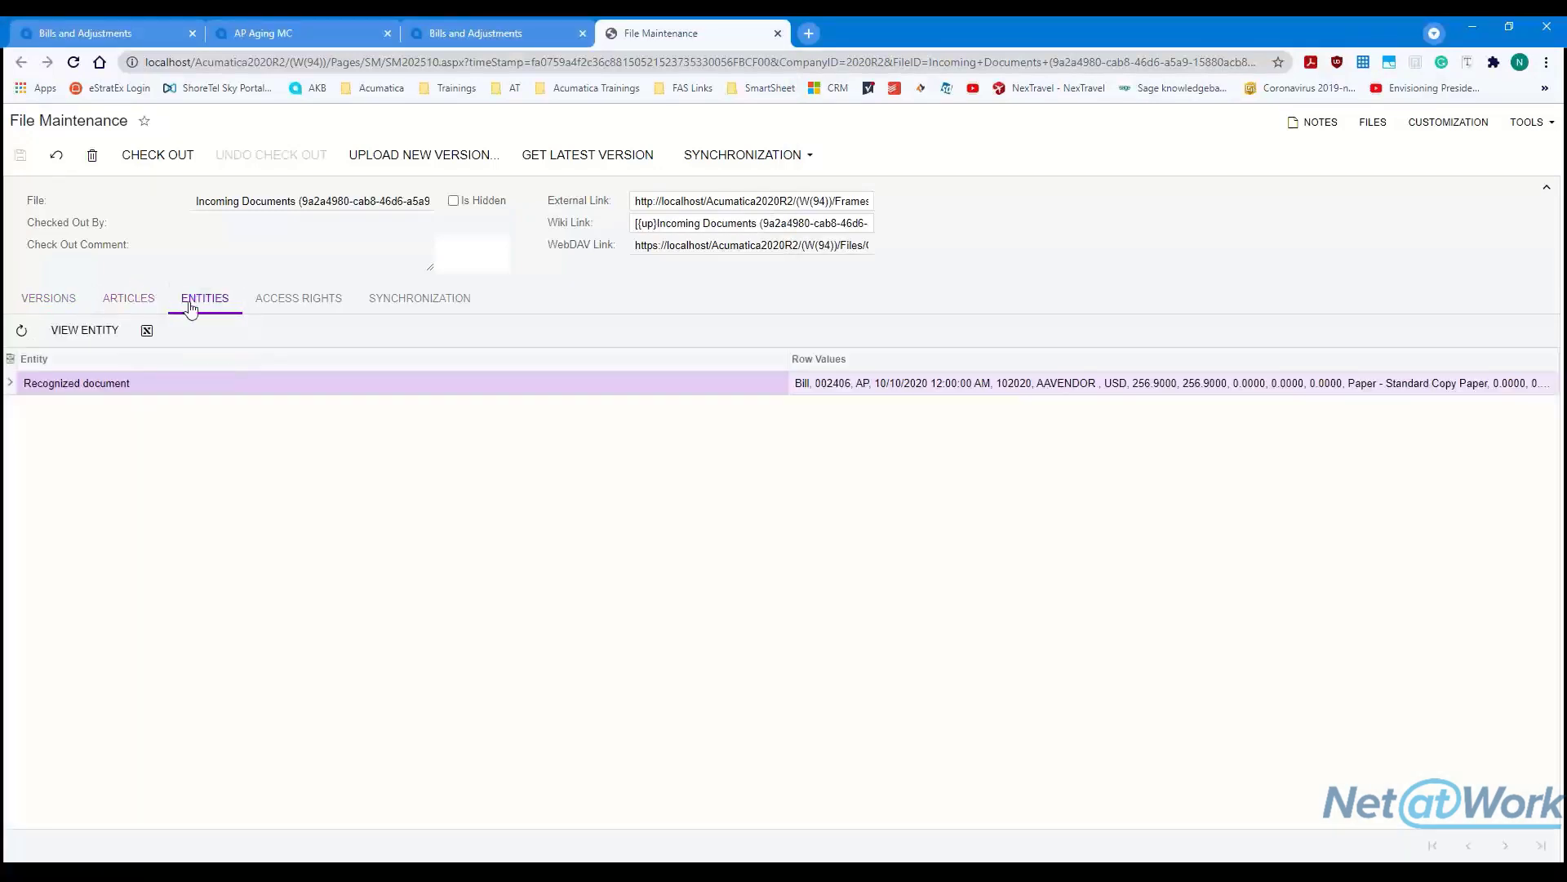
left_click(261, 304)
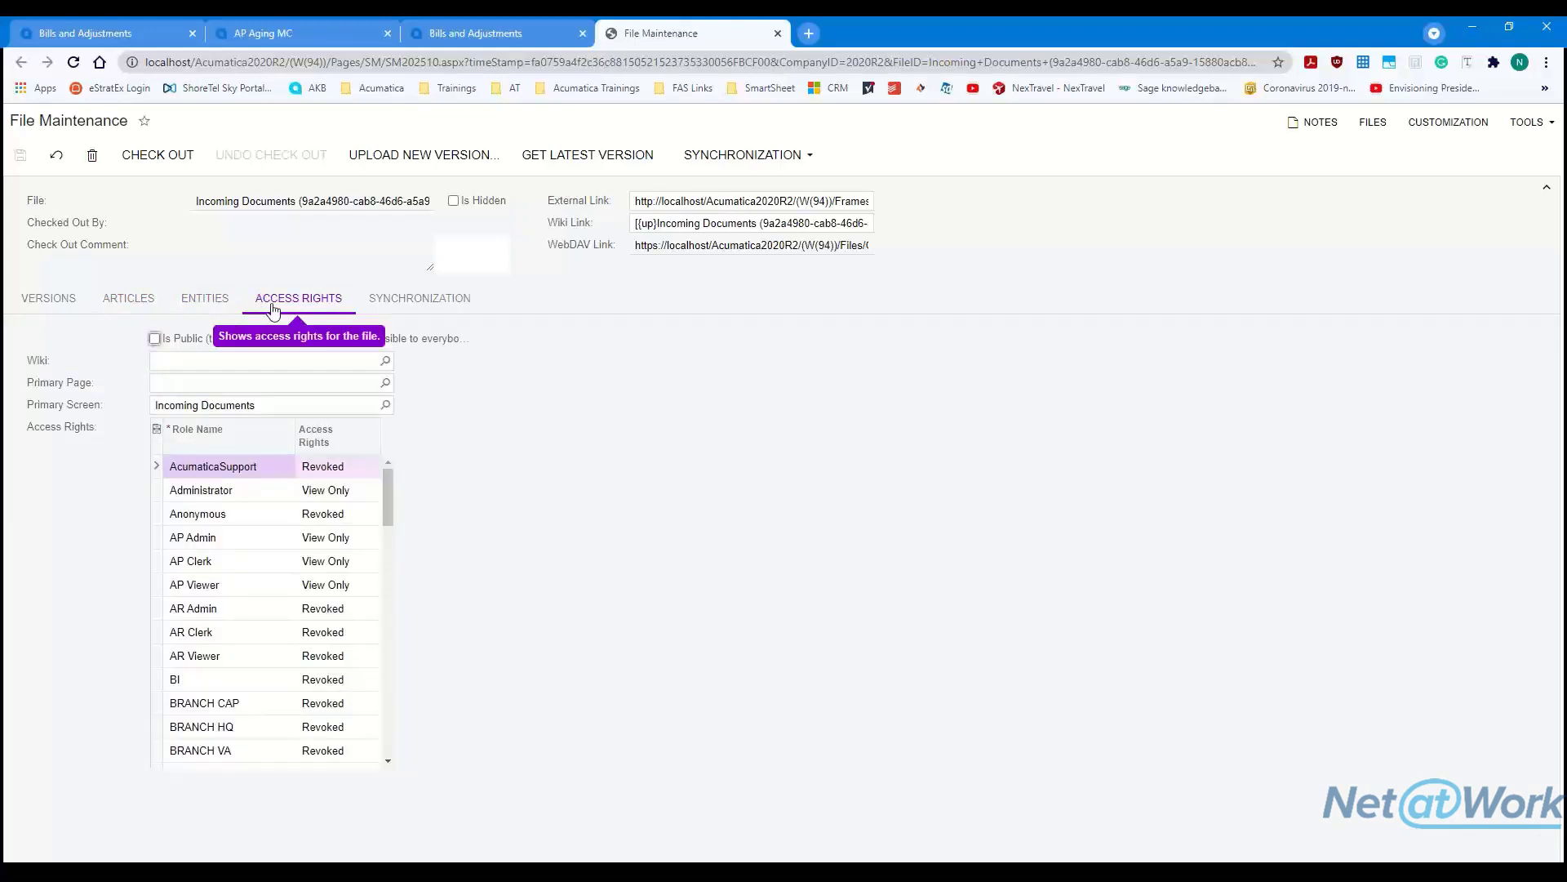
left_click(408, 300)
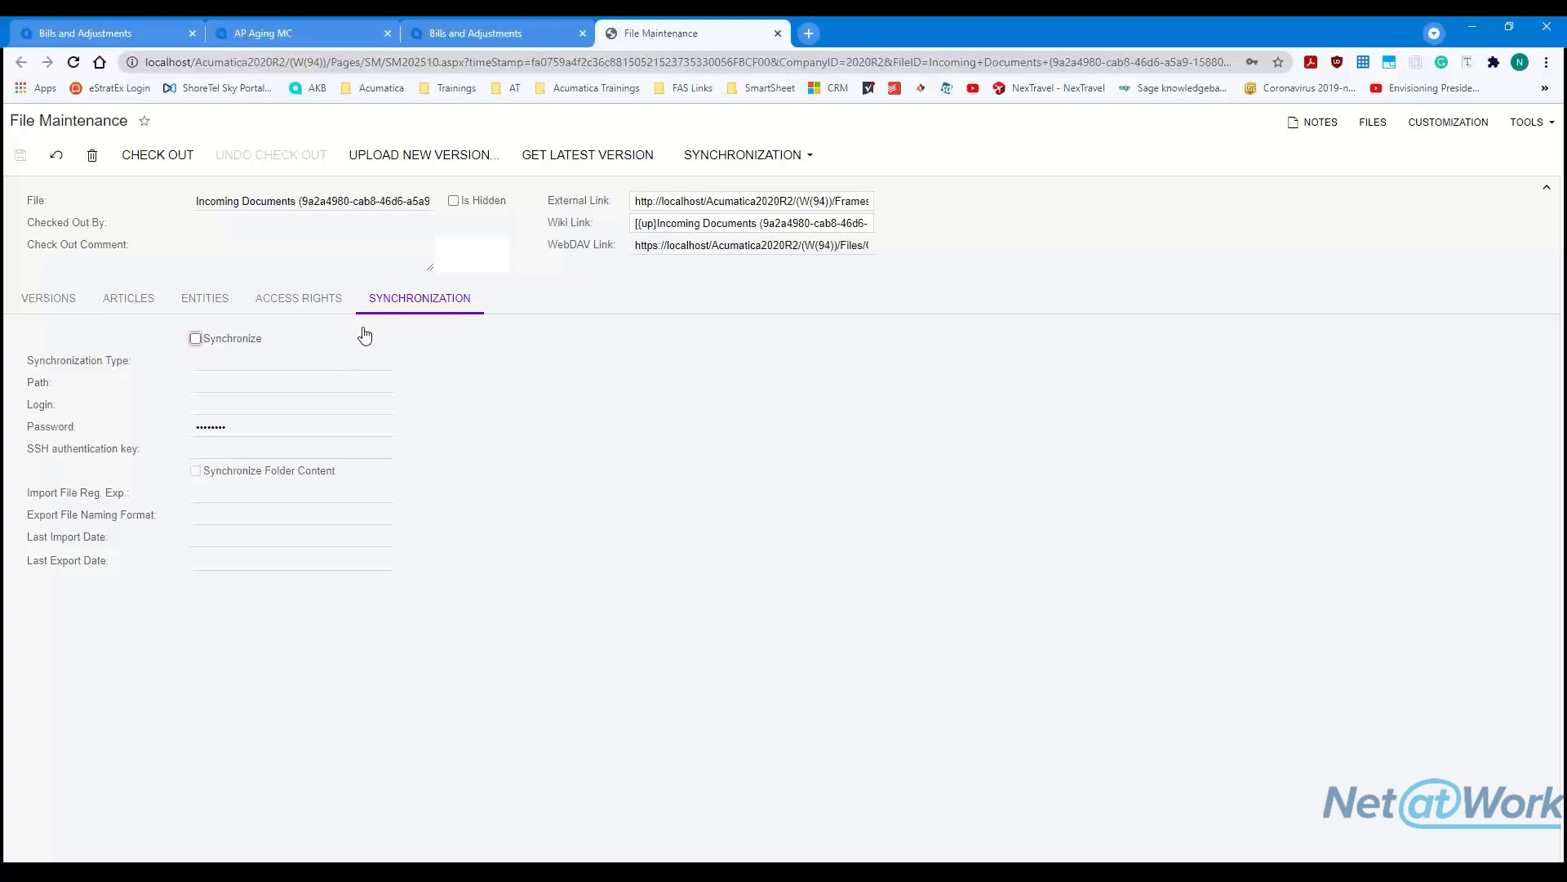
left_click(67, 302)
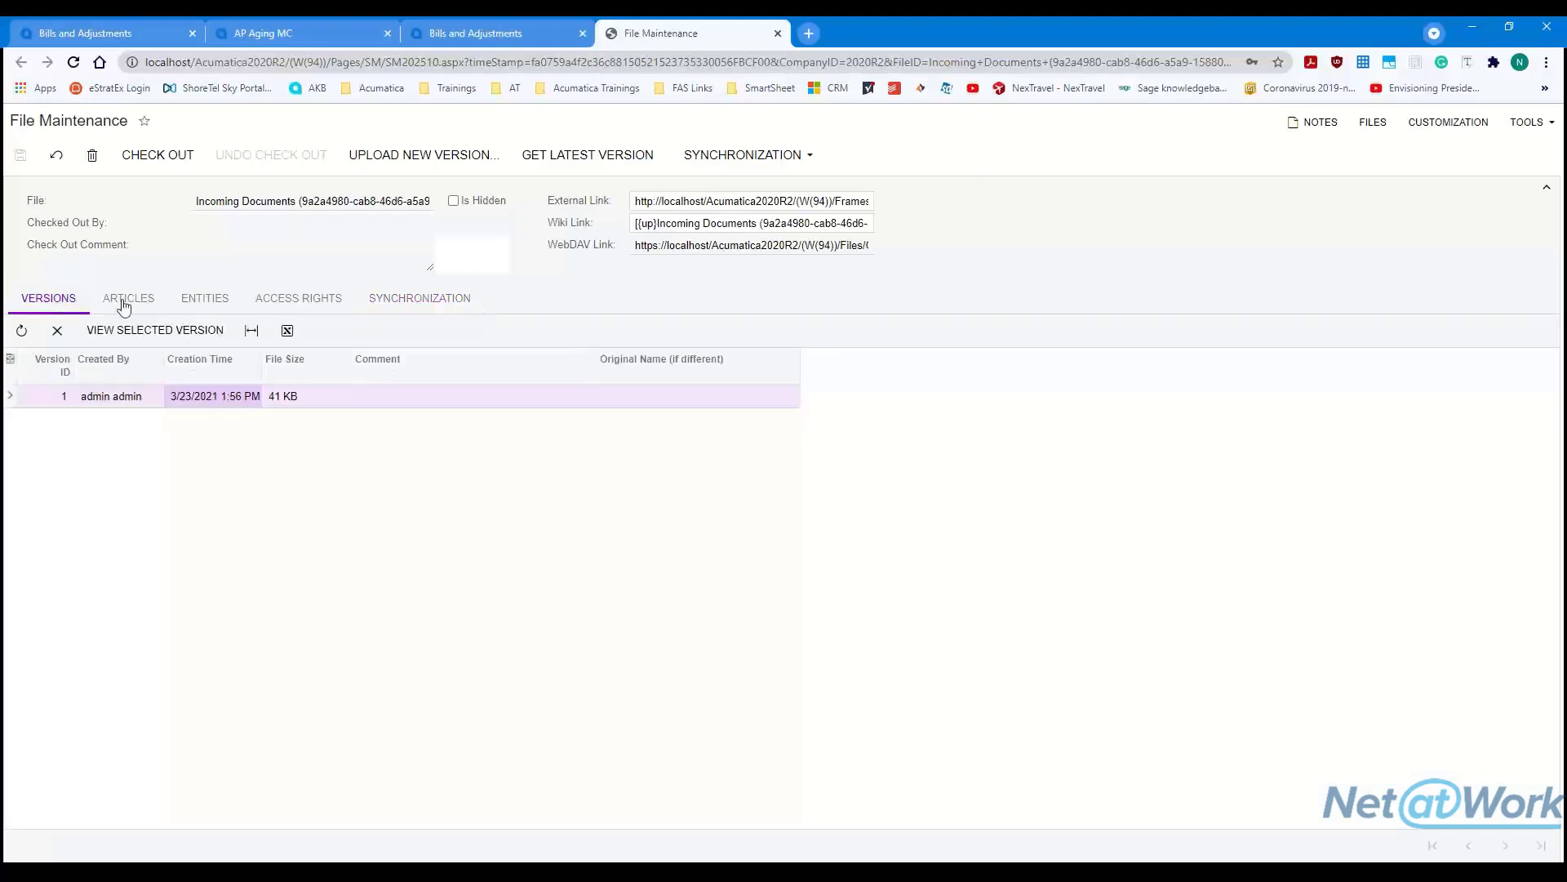
middle_click(672, 35)
- Find the Search in Files page by searching for "search" and open it
left_click(324, 124)
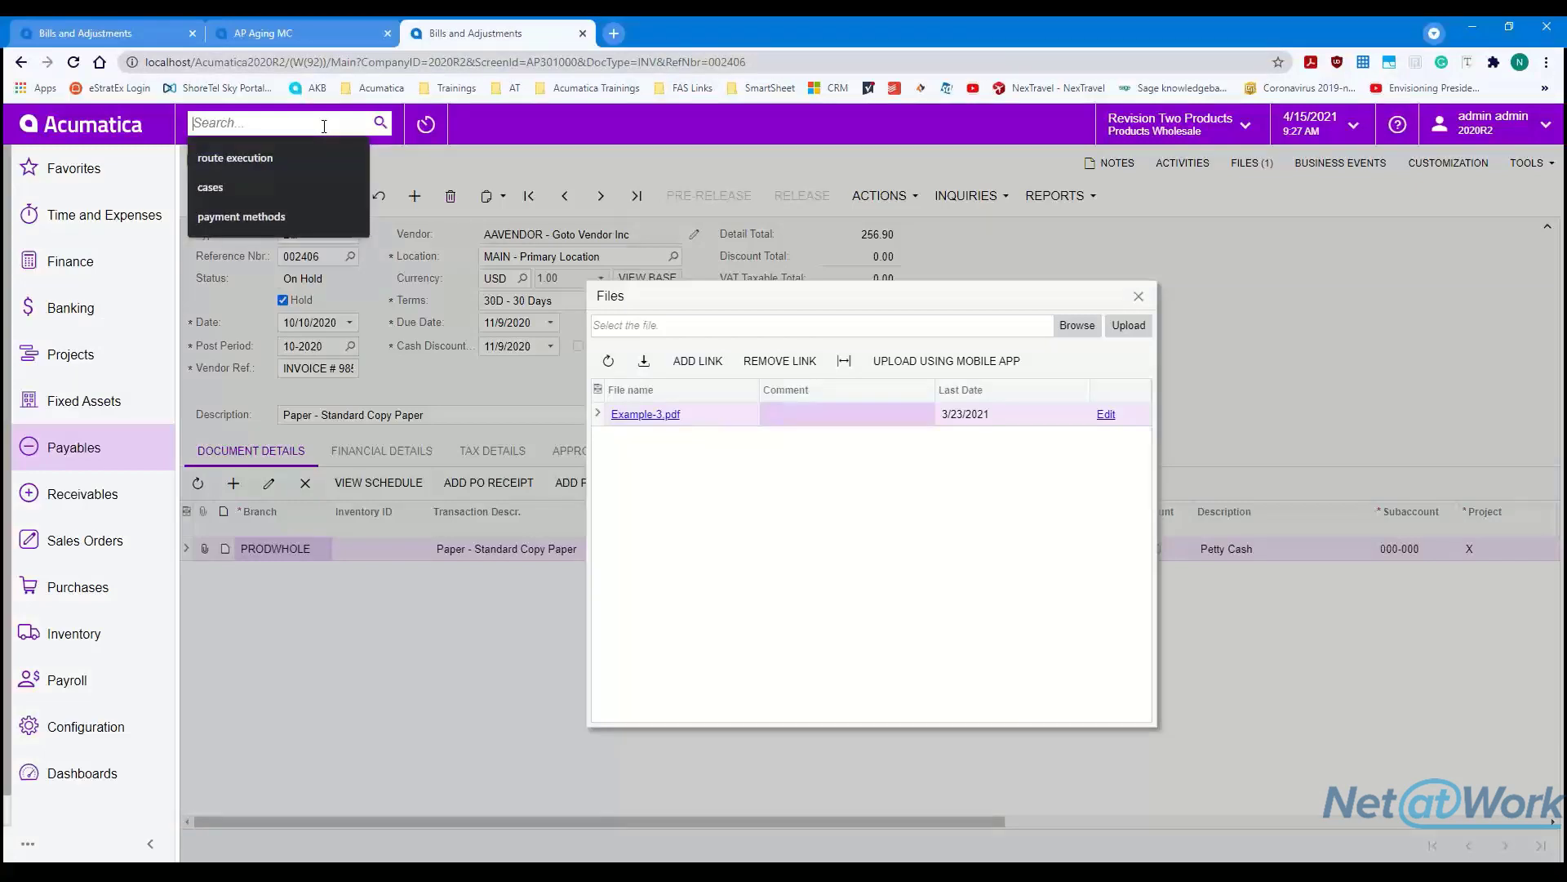
type("searching")
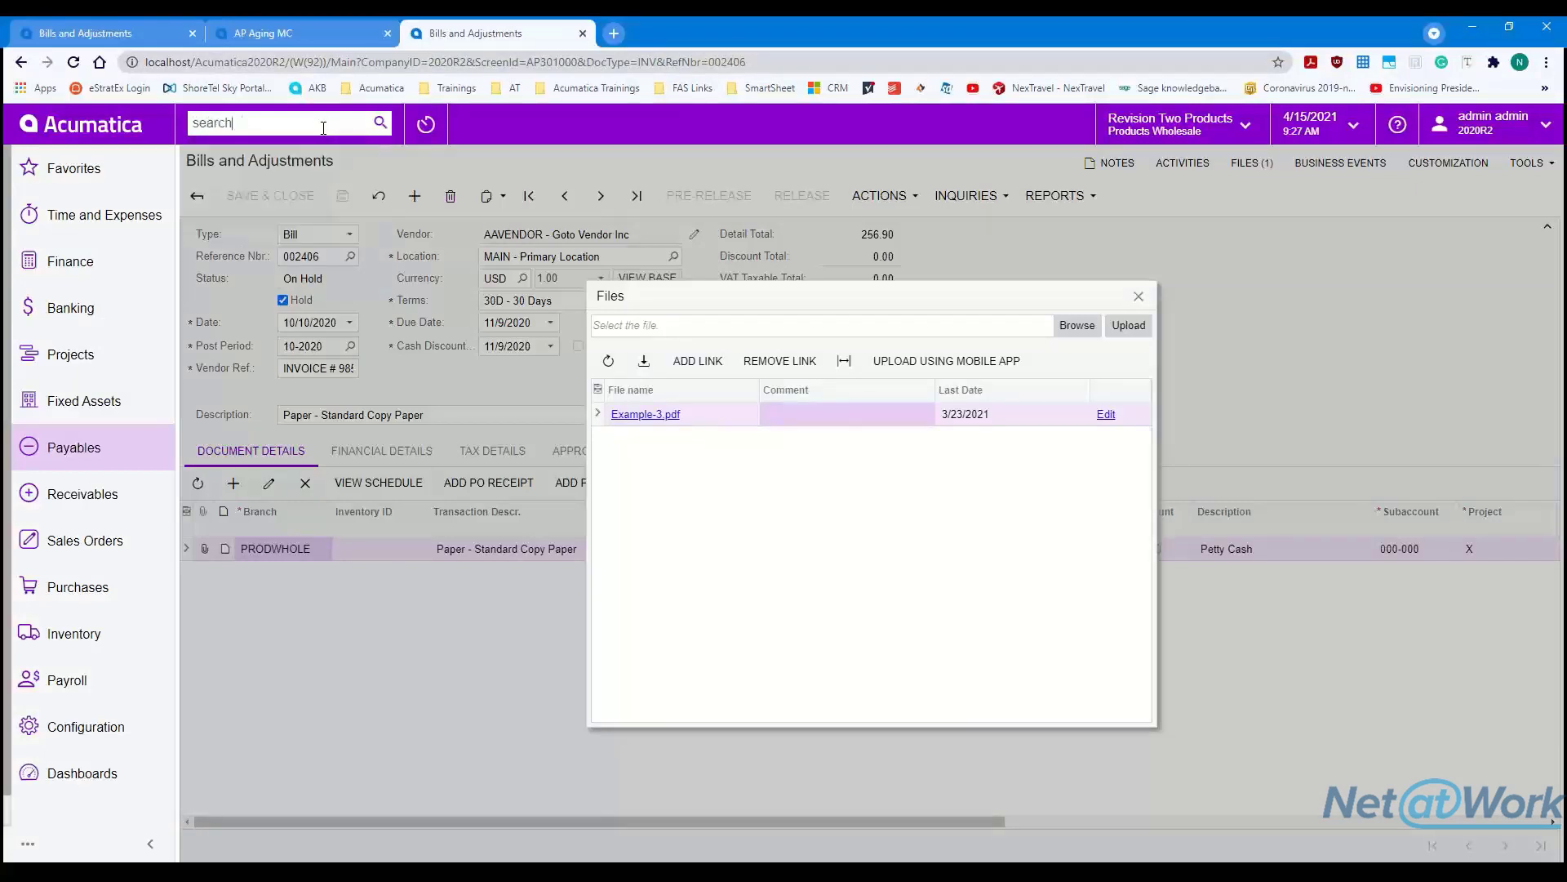
key("Return")
key("BackSpace")
key("BackSpace")
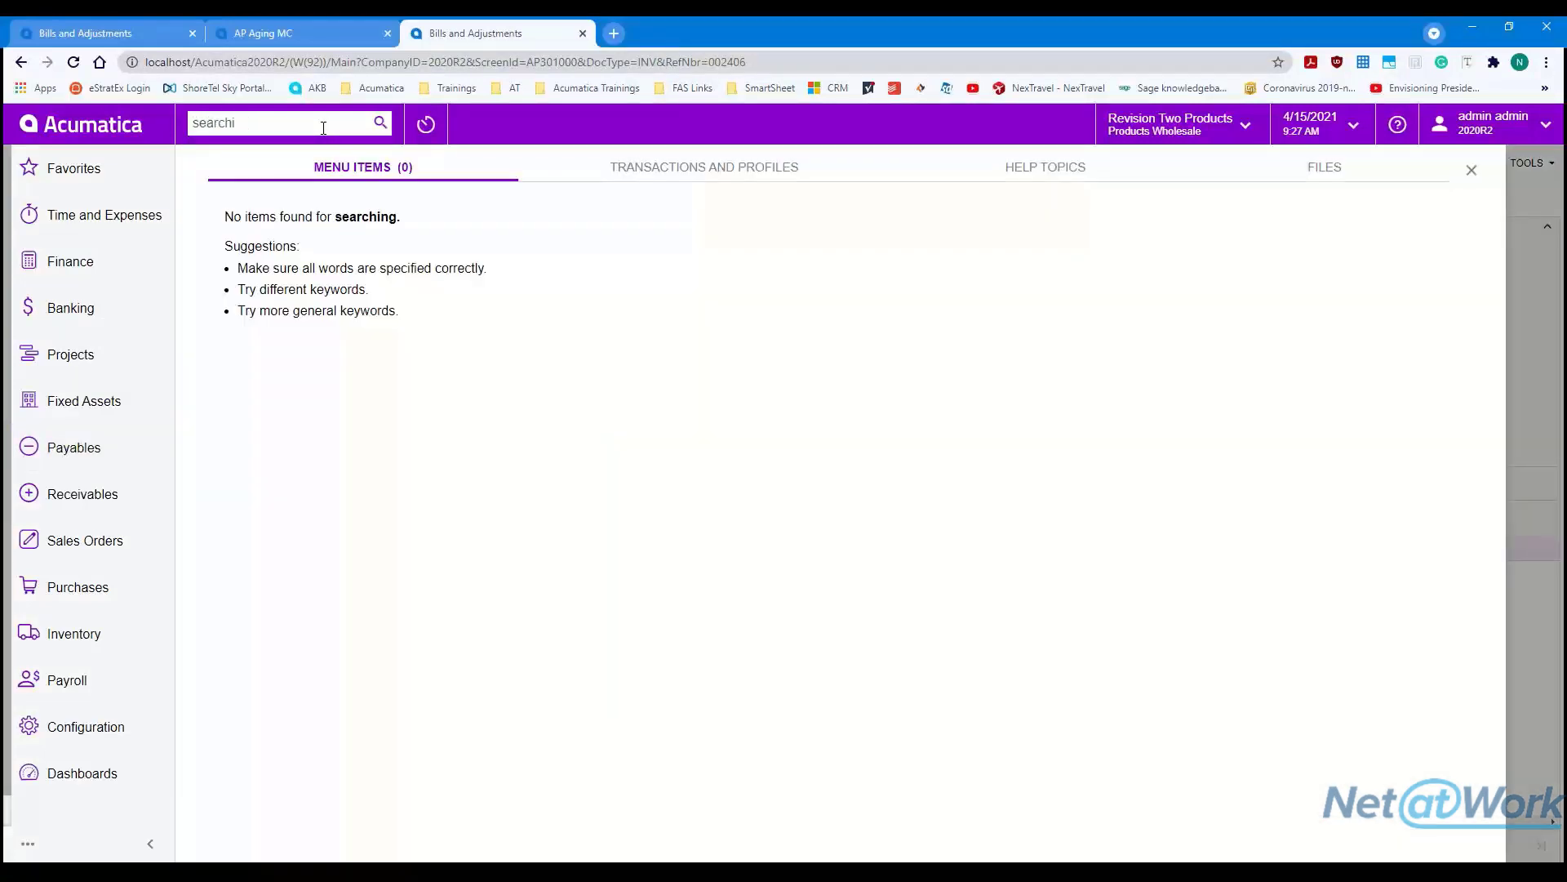
left_click(291, 286)
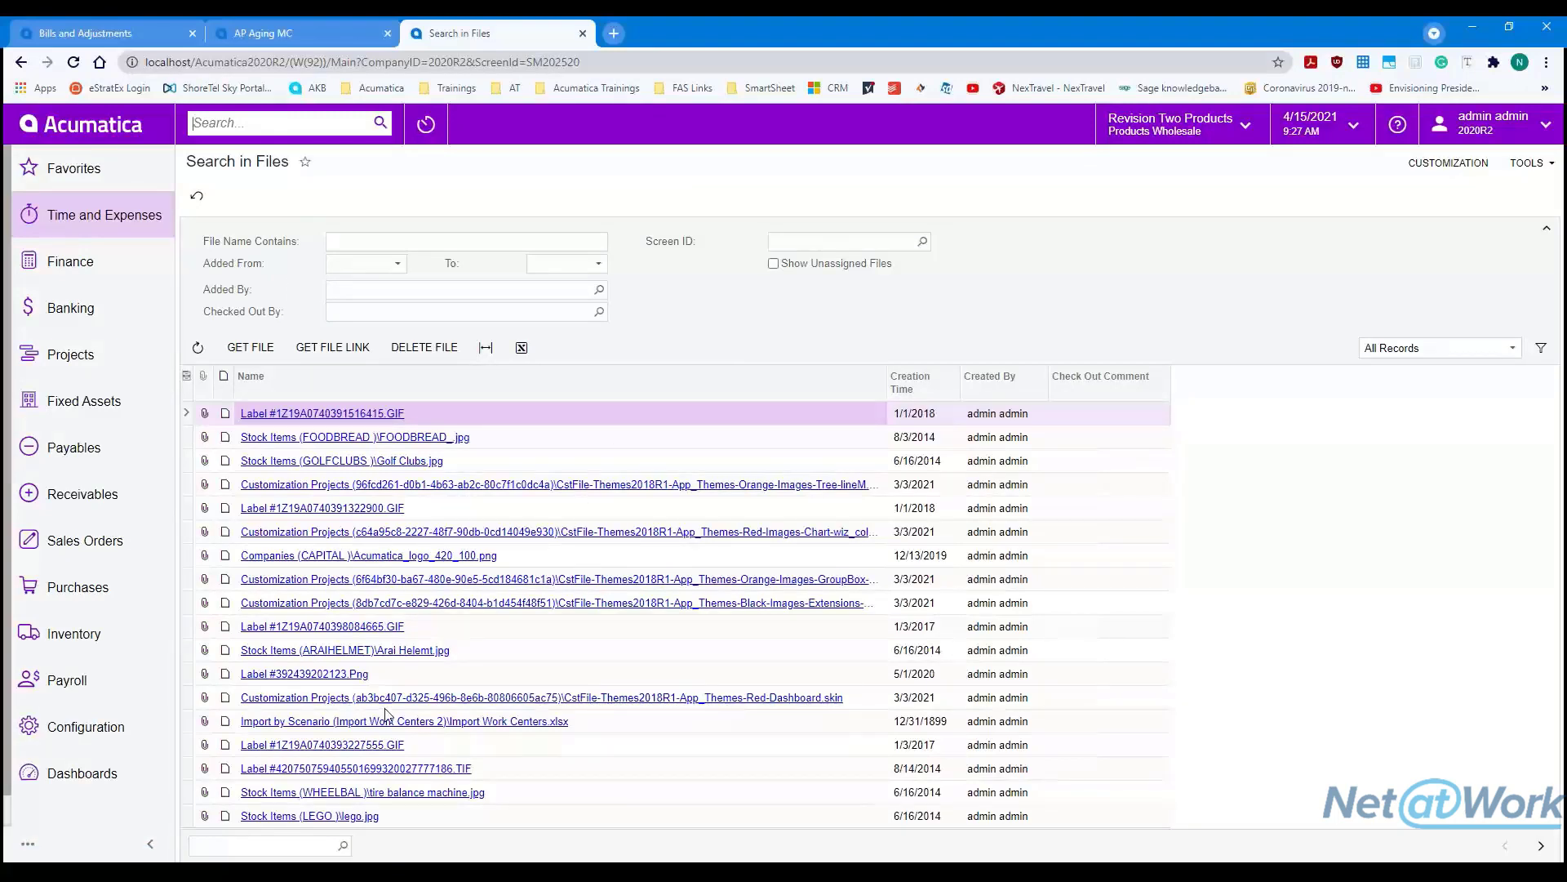
- Open the File Maintenance record of the LEGO stock item's lego.jpg from the list of files
left_click(278, 844)
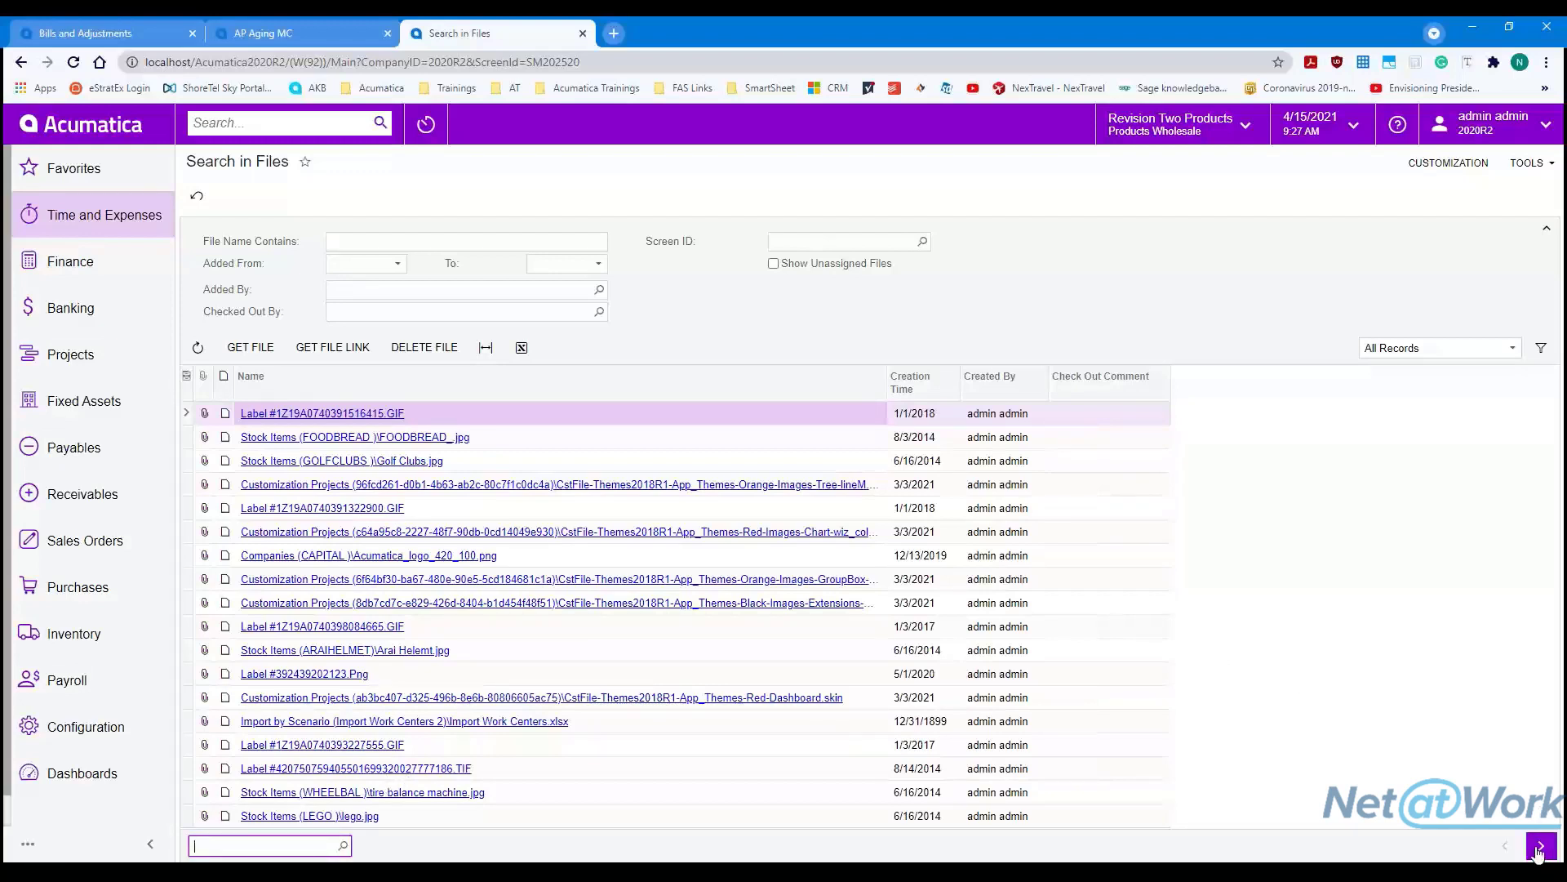
left_click(262, 818)
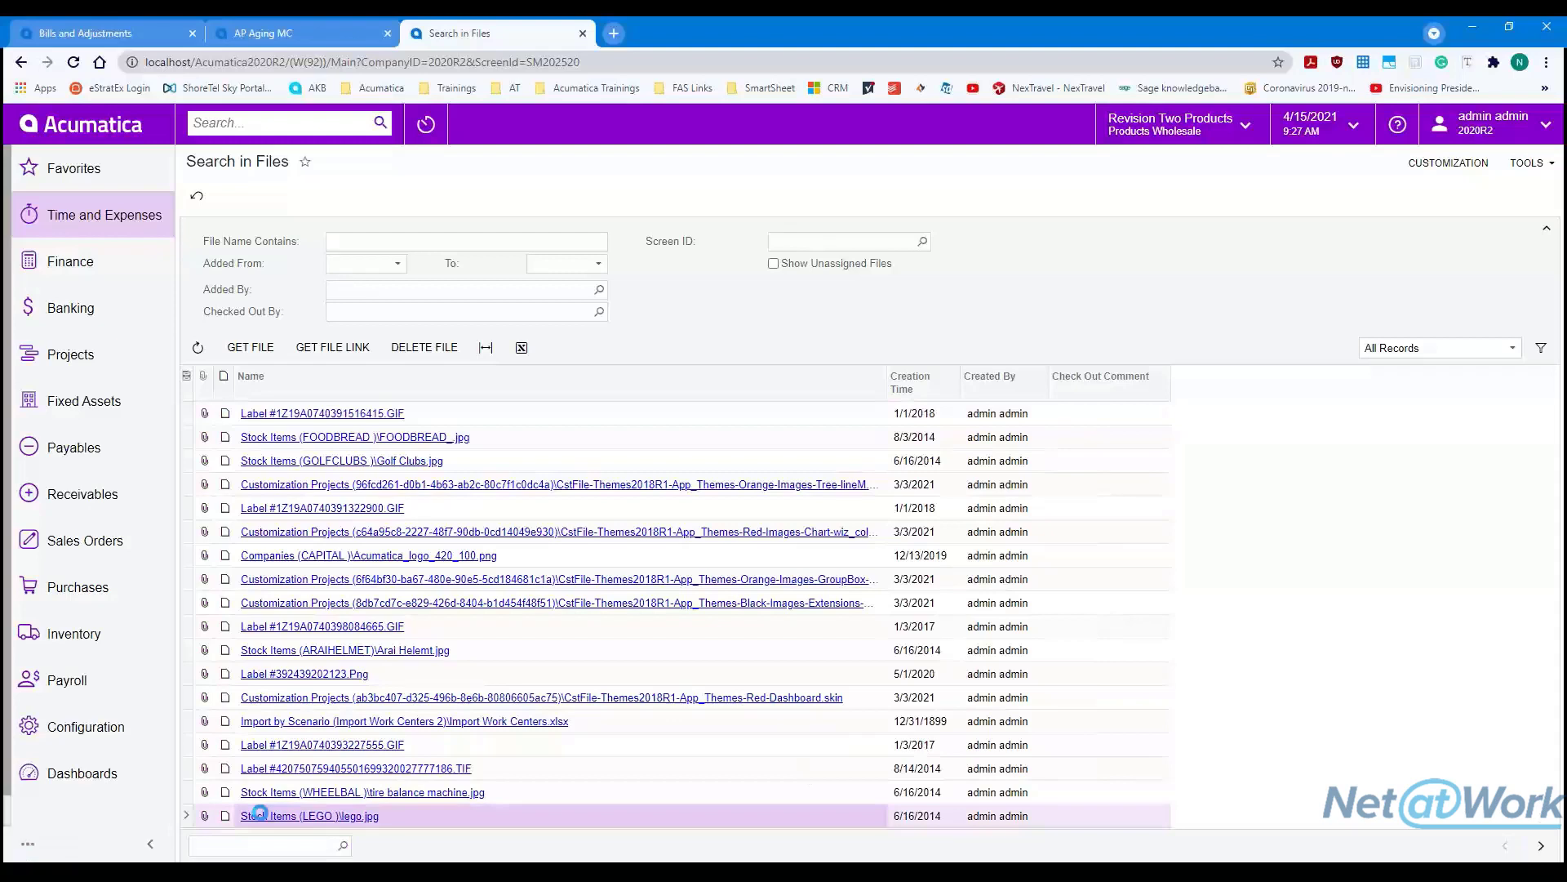
left_click(263, 818)
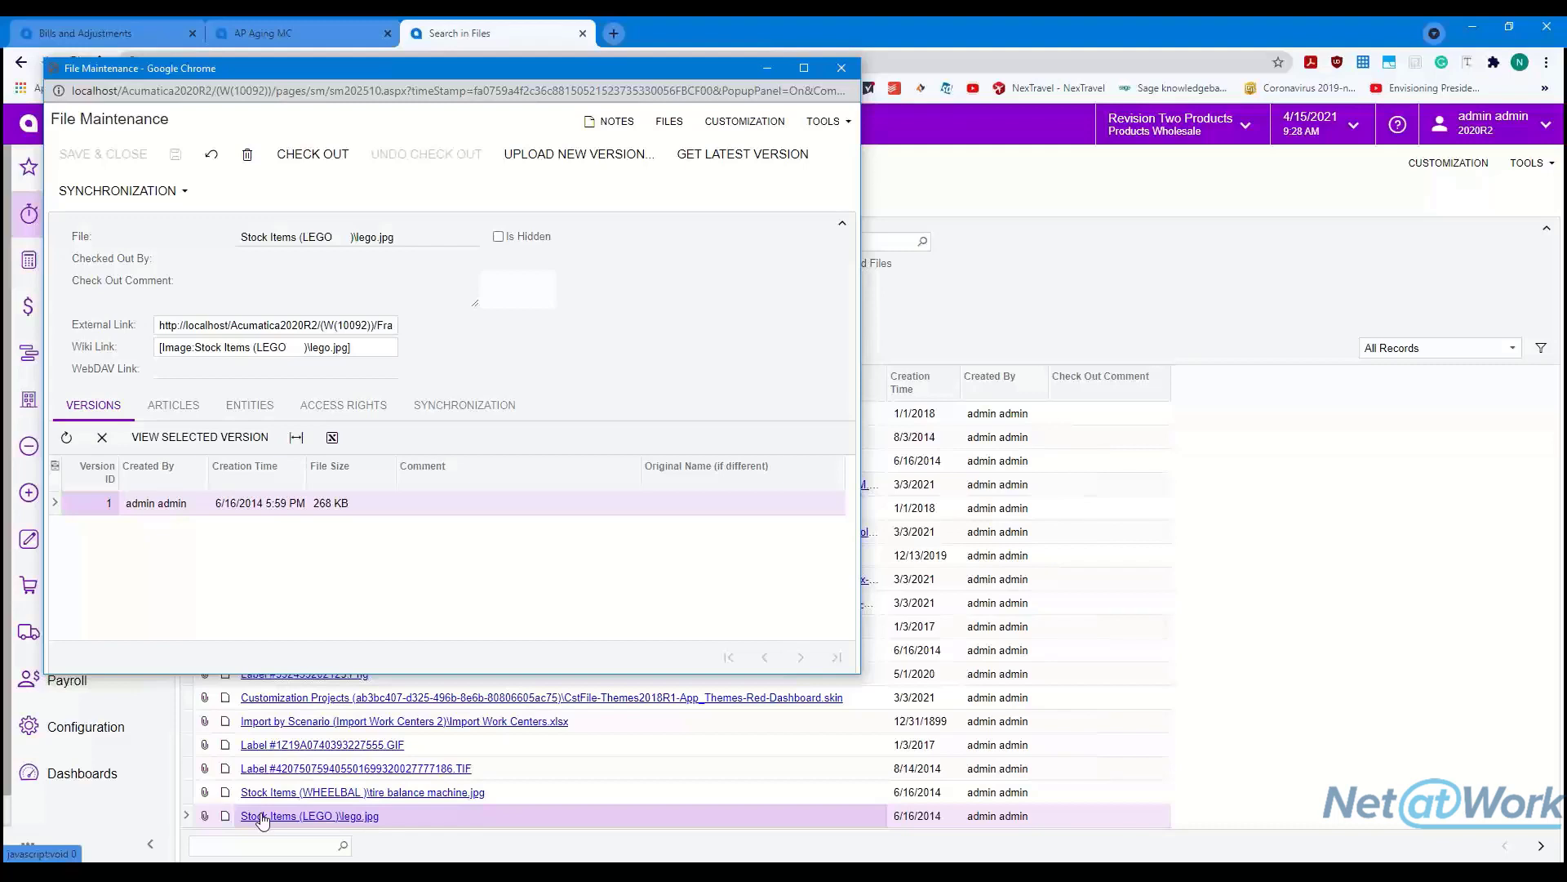
- Point out the lego.jpg record's external link and file name, move its window off the file list and close it
left_click(297, 323)
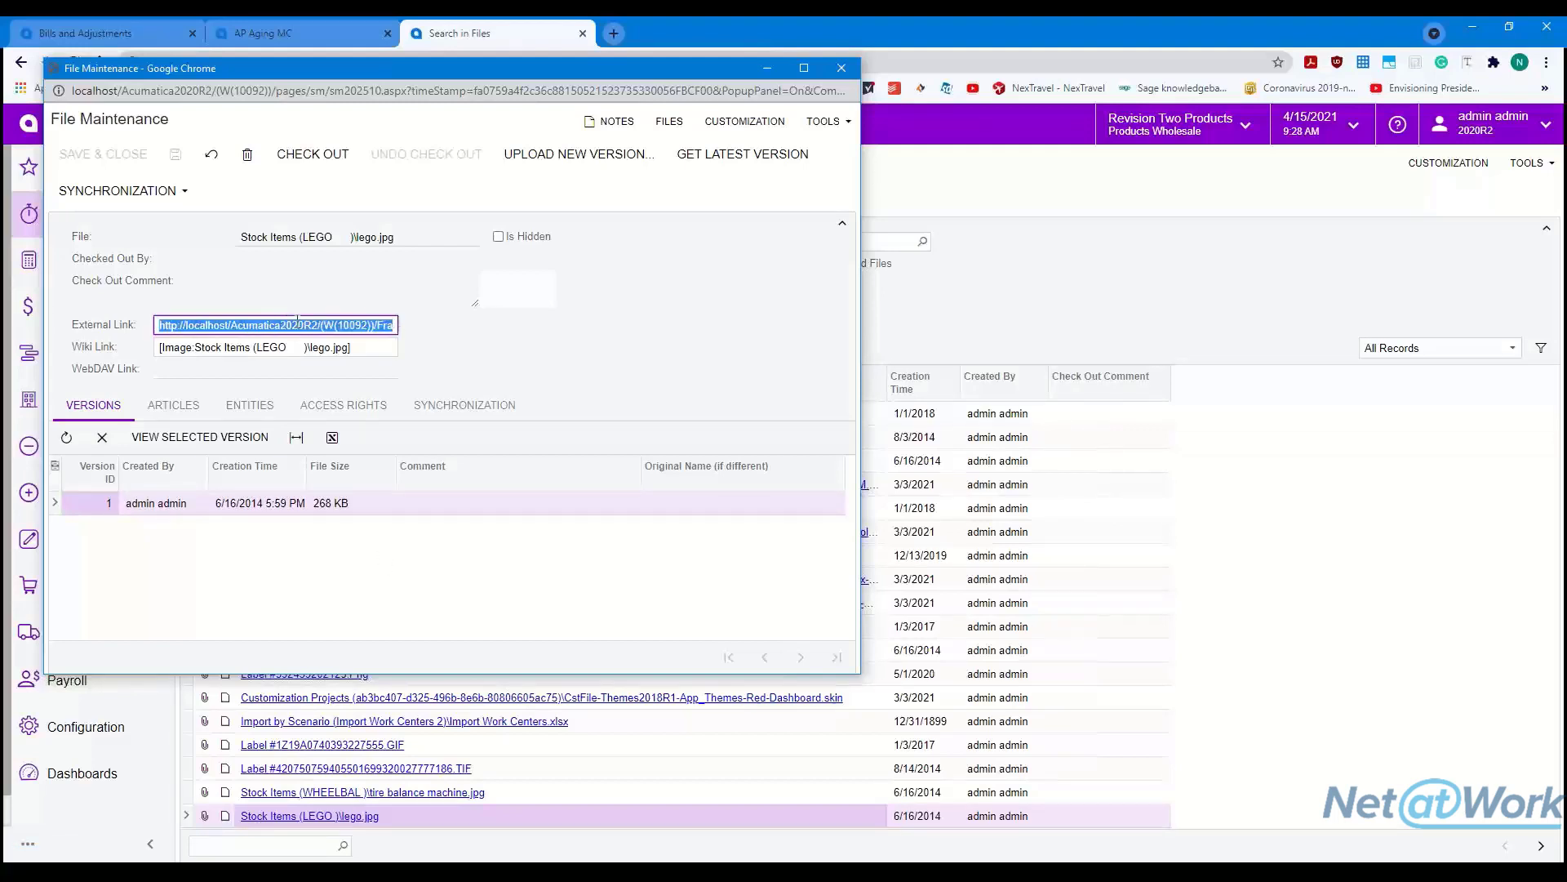
left_click(297, 324)
left_click(250, 238)
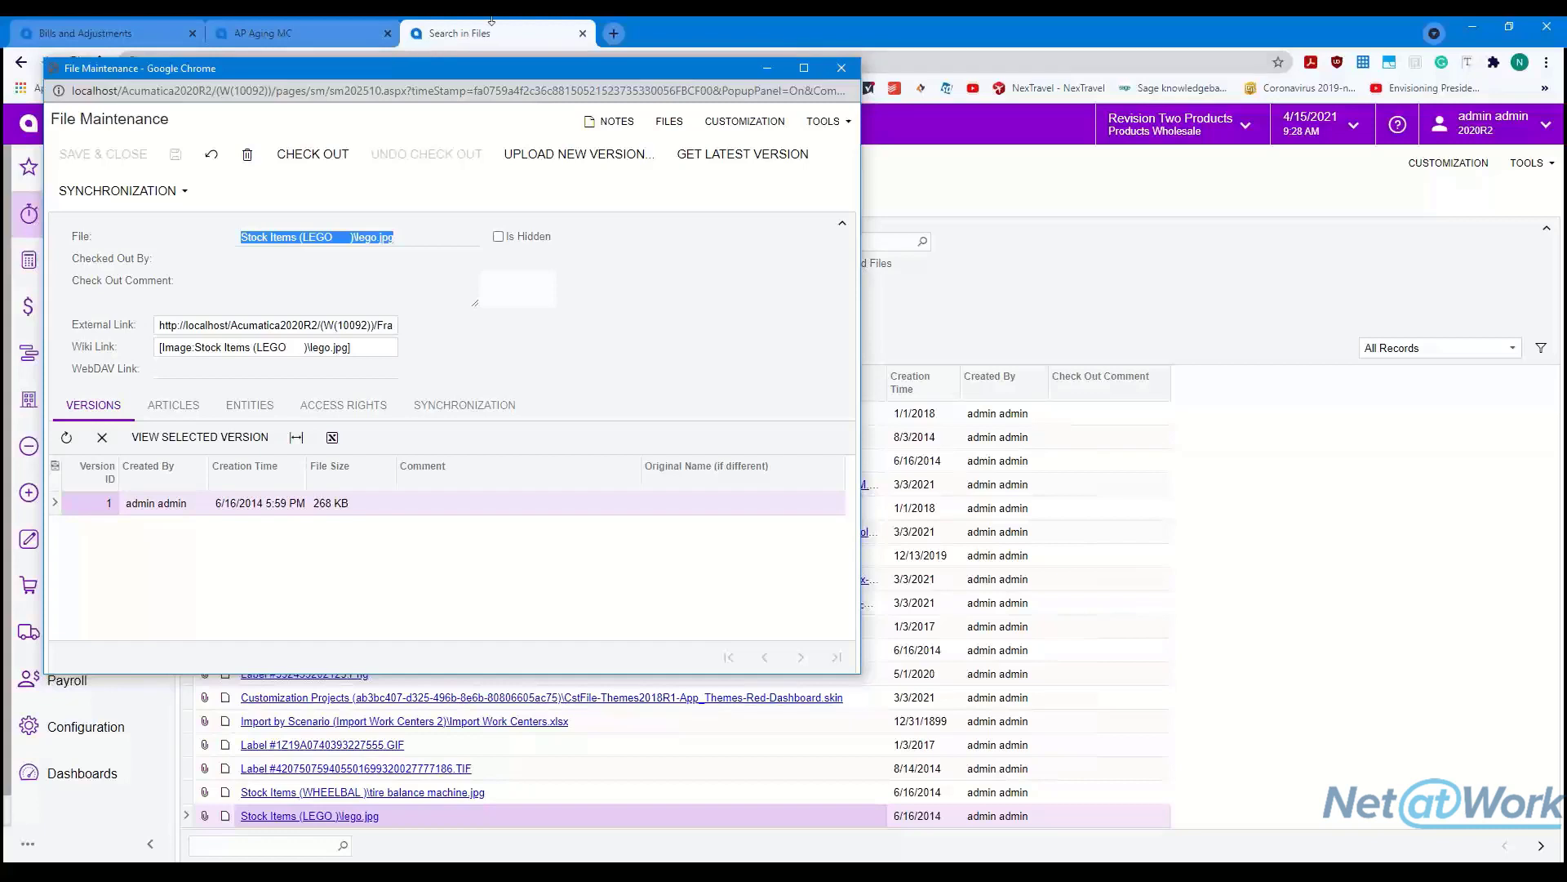
left_click_drag(507, 68, 1135, 121)
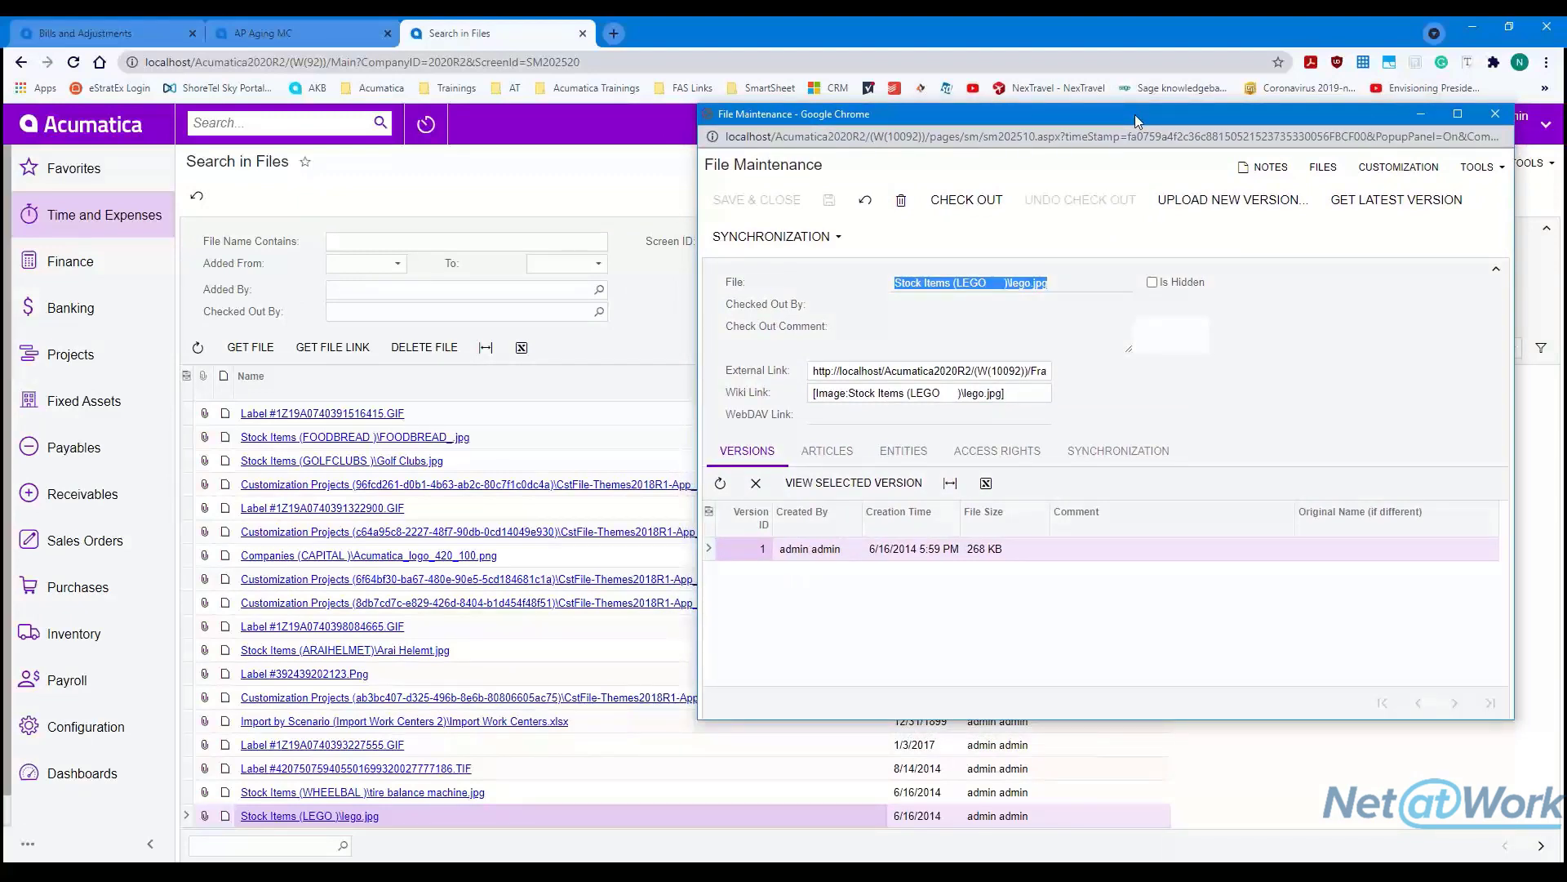
left_click(1496, 114)
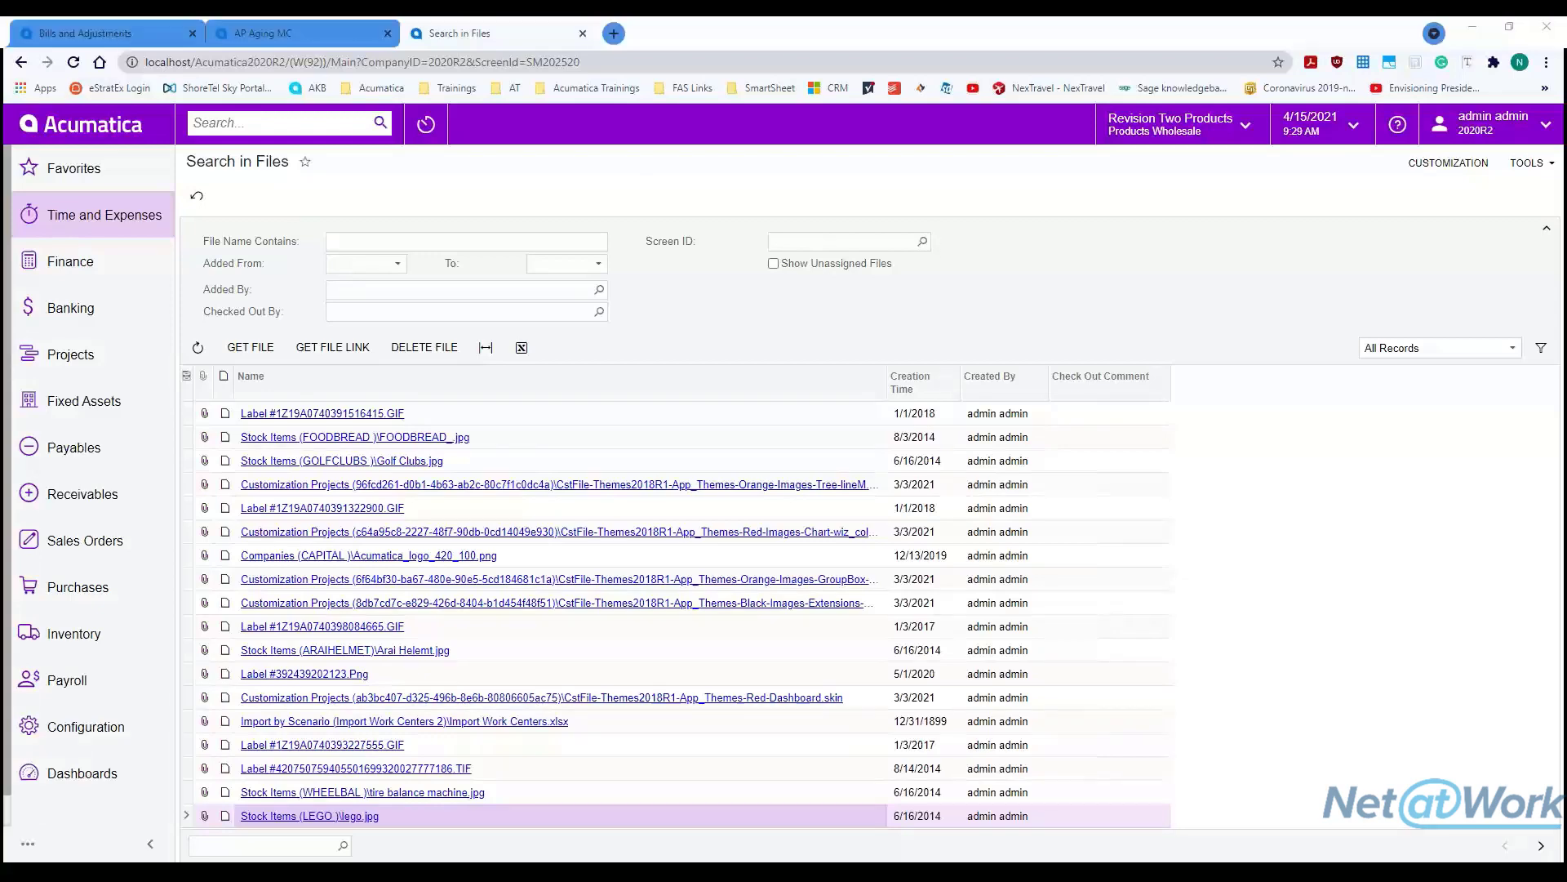
- Switch to PowerPoint, start the slide show from the Filters Pt. 2 slide and swap the presenter view with the slide show
left_click_drag(0, 196, 0, 183)
key("shift+F5")
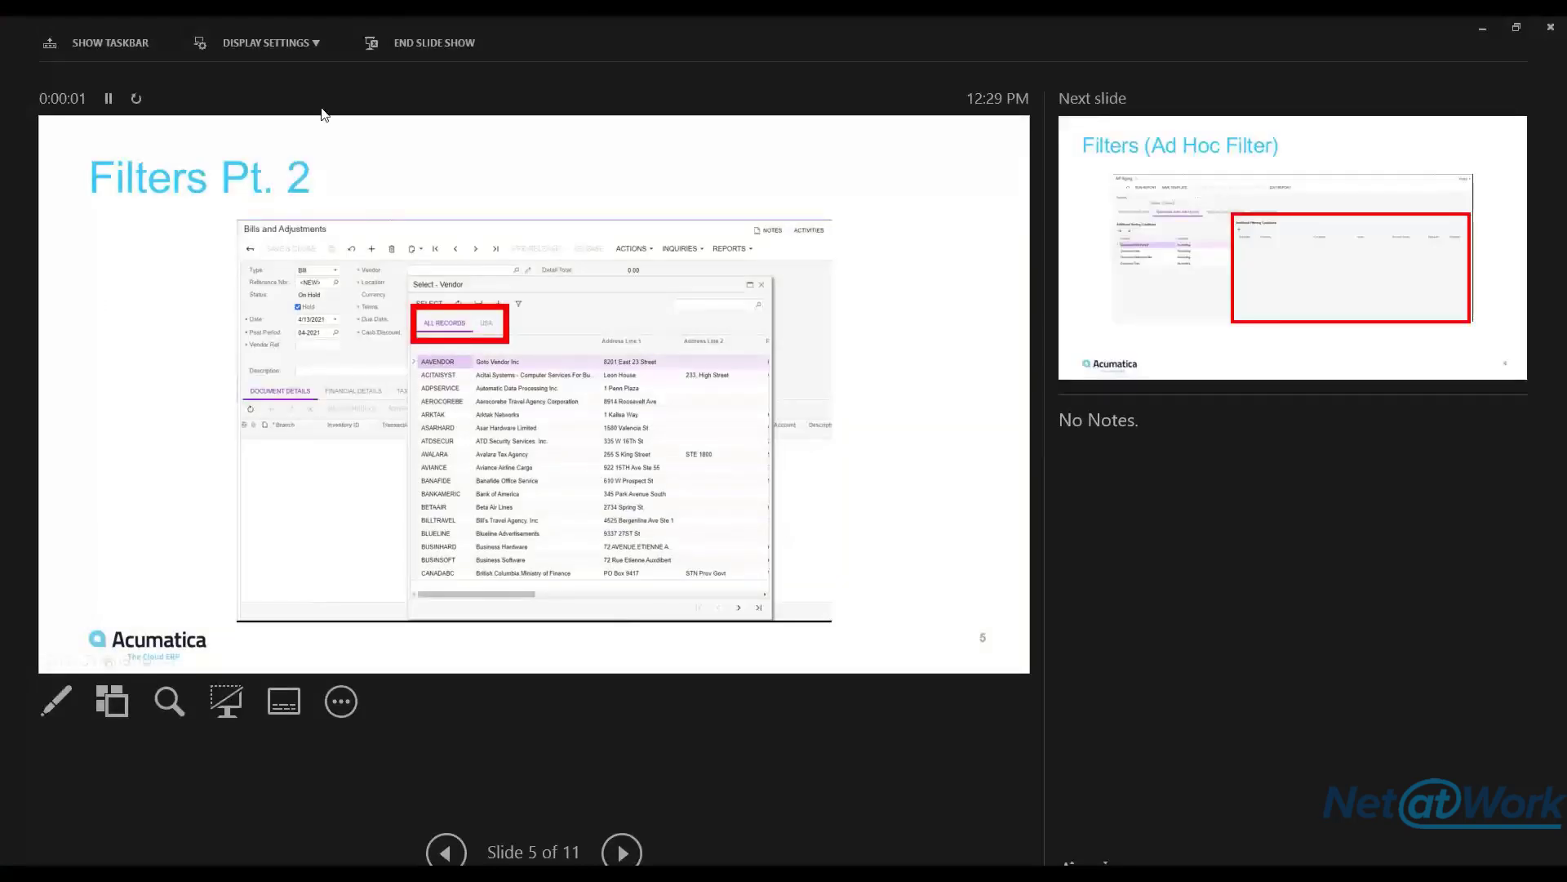
left_click(268, 45)
left_click(266, 75)
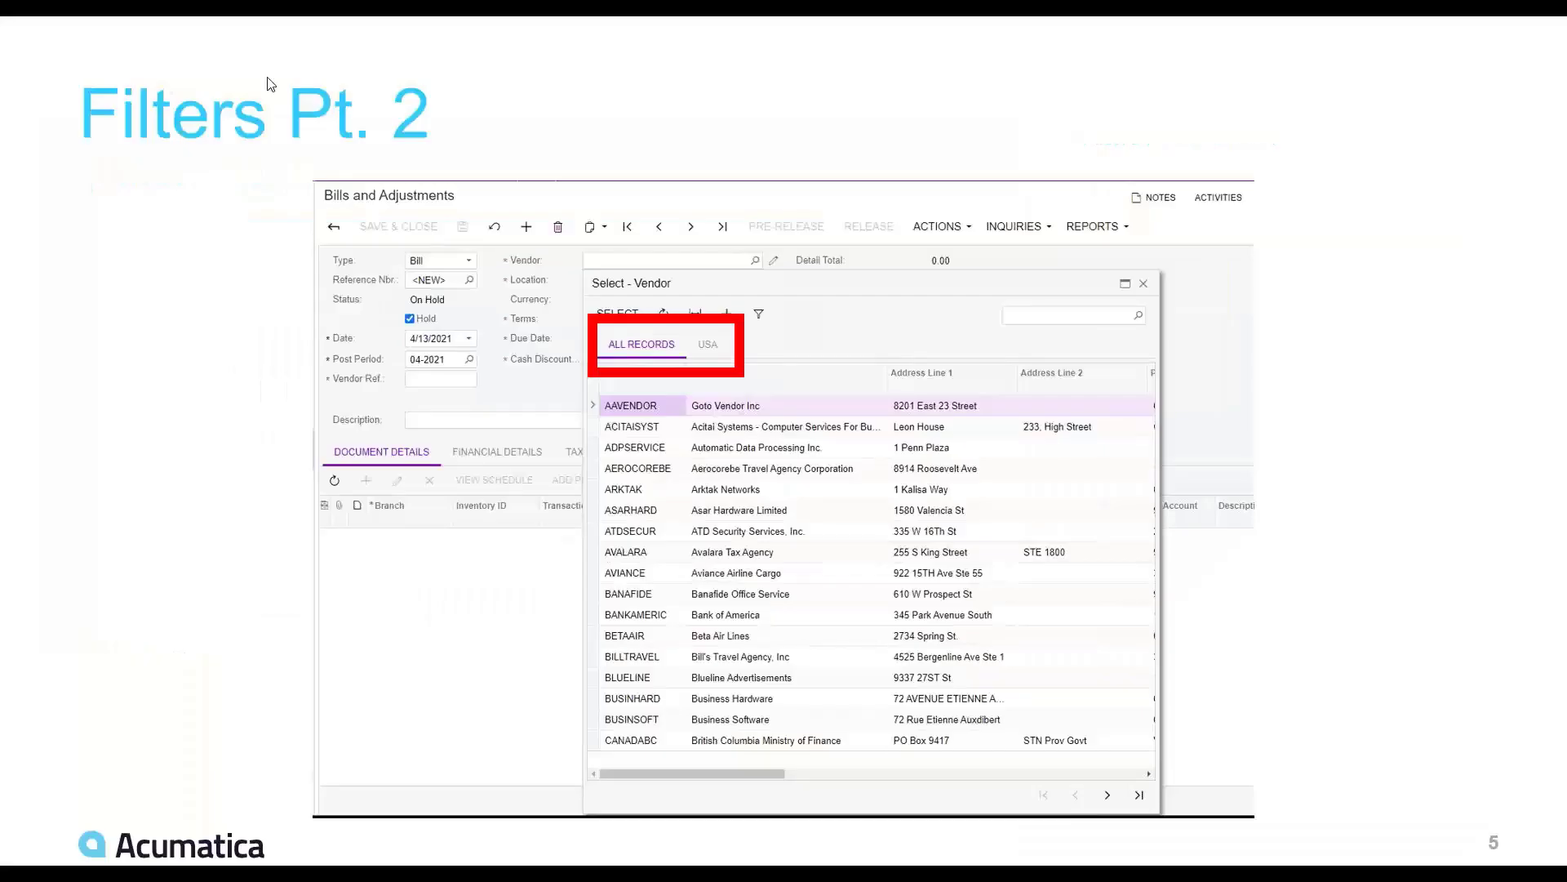
- Advance the slide show past the Demo and Any Questions? slides to Contact Us to Learn More
left_click(270, 84)
left_click(268, 78)
left_click(268, 79)
left_click(268, 78)
left_click(268, 78)
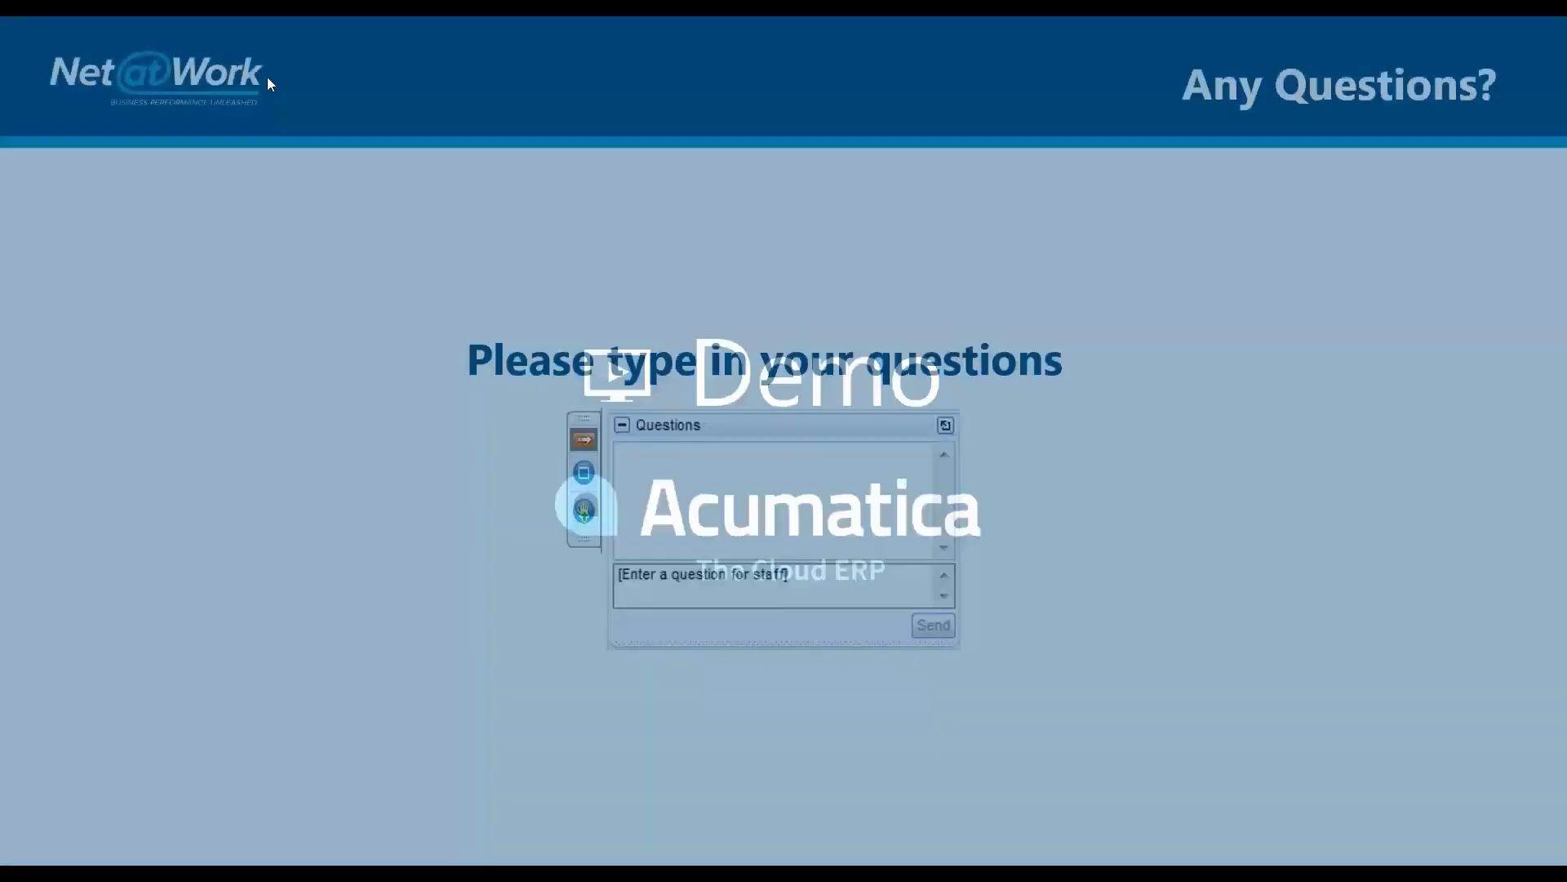
left_click(267, 78)
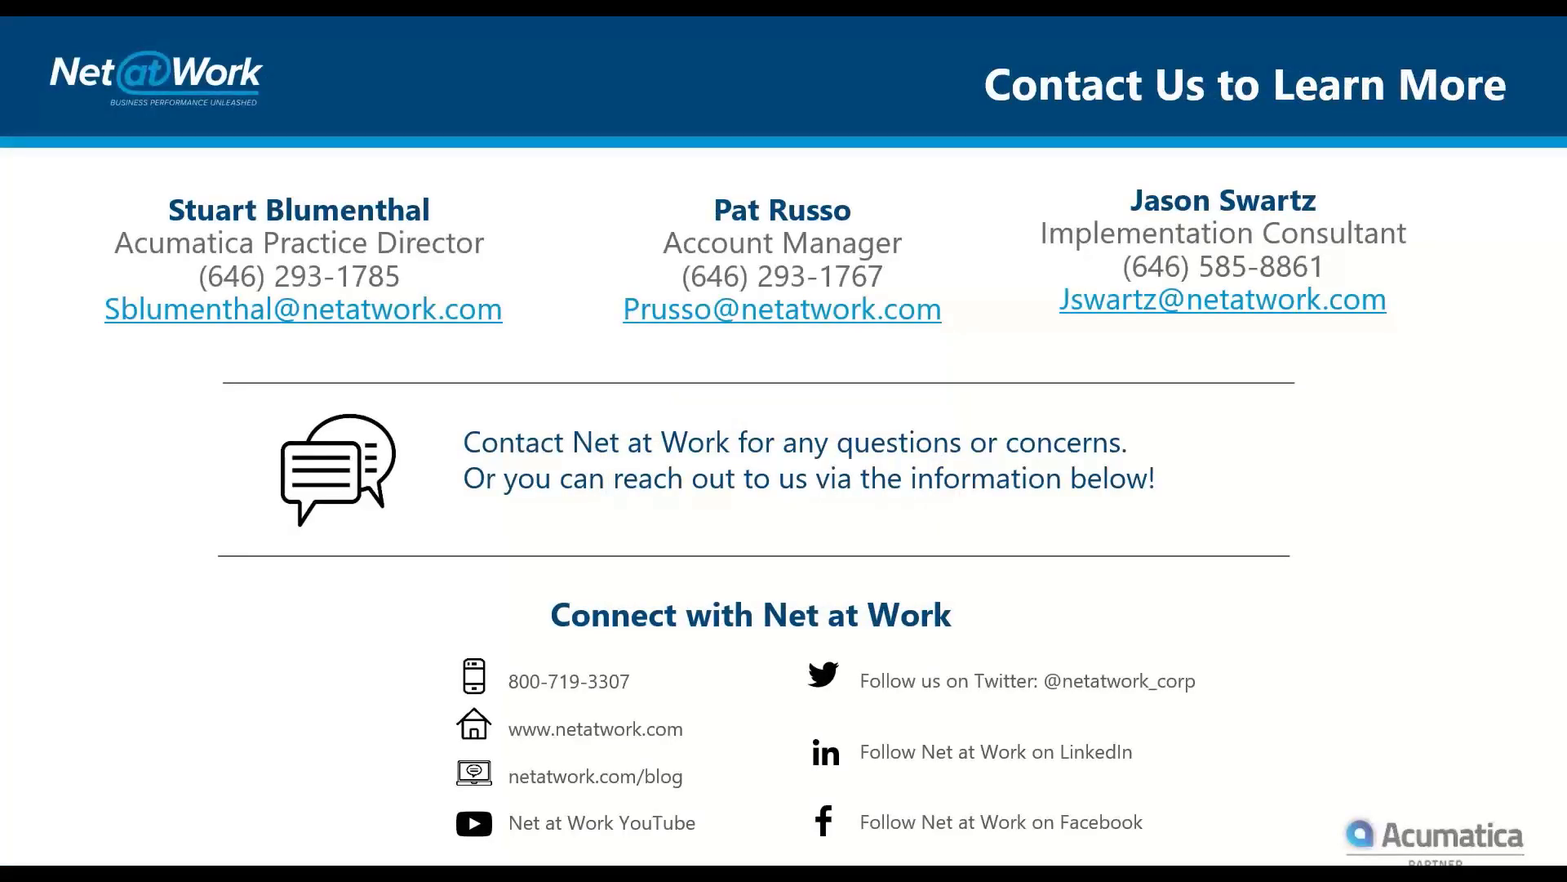